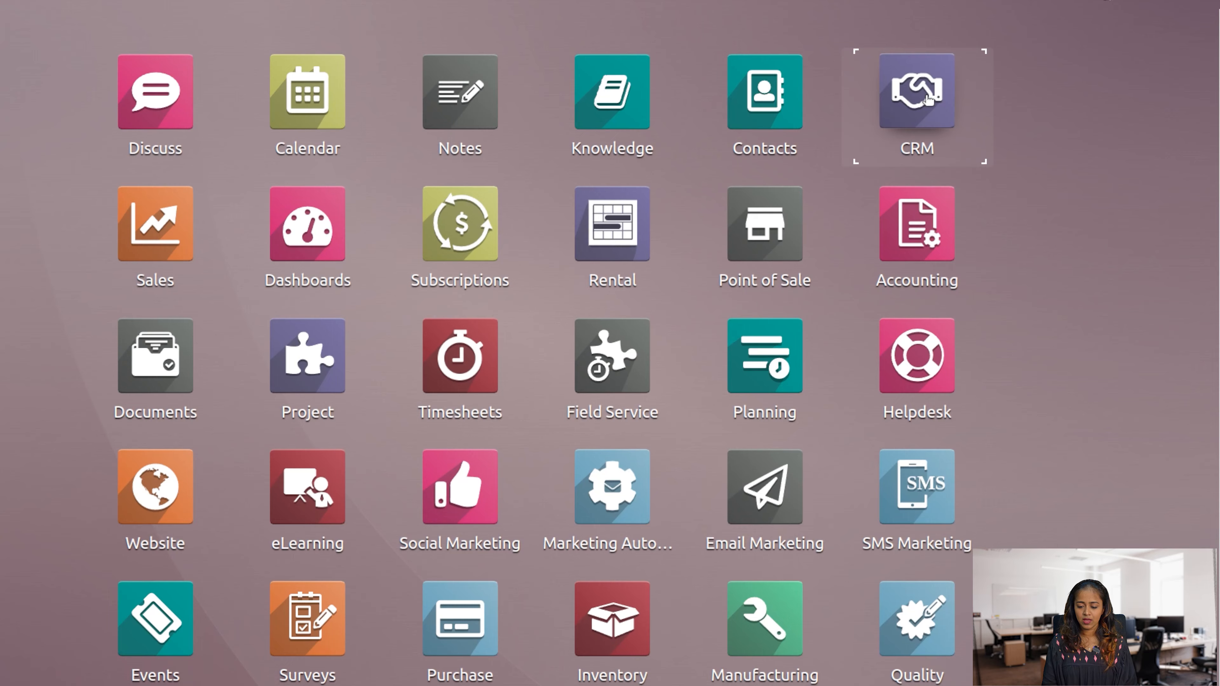
- Open the CRM pipeline and add a new stage named "stage new"
click(927, 99)
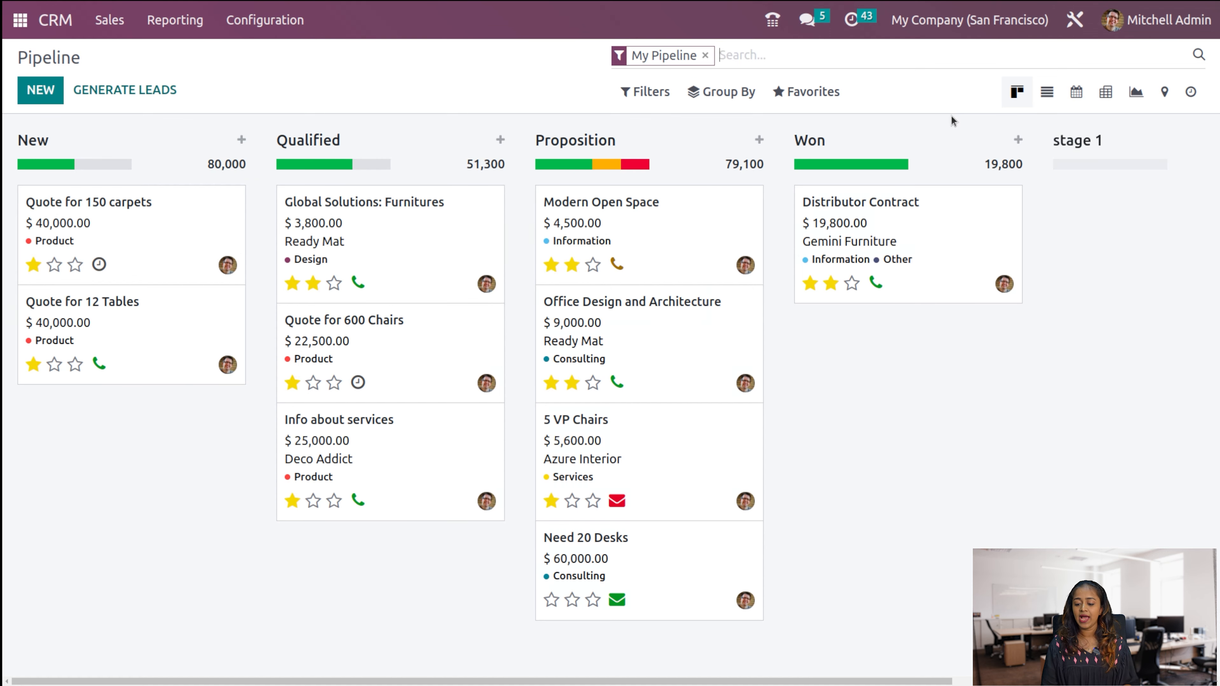
scroll(951, 116, right, 5)
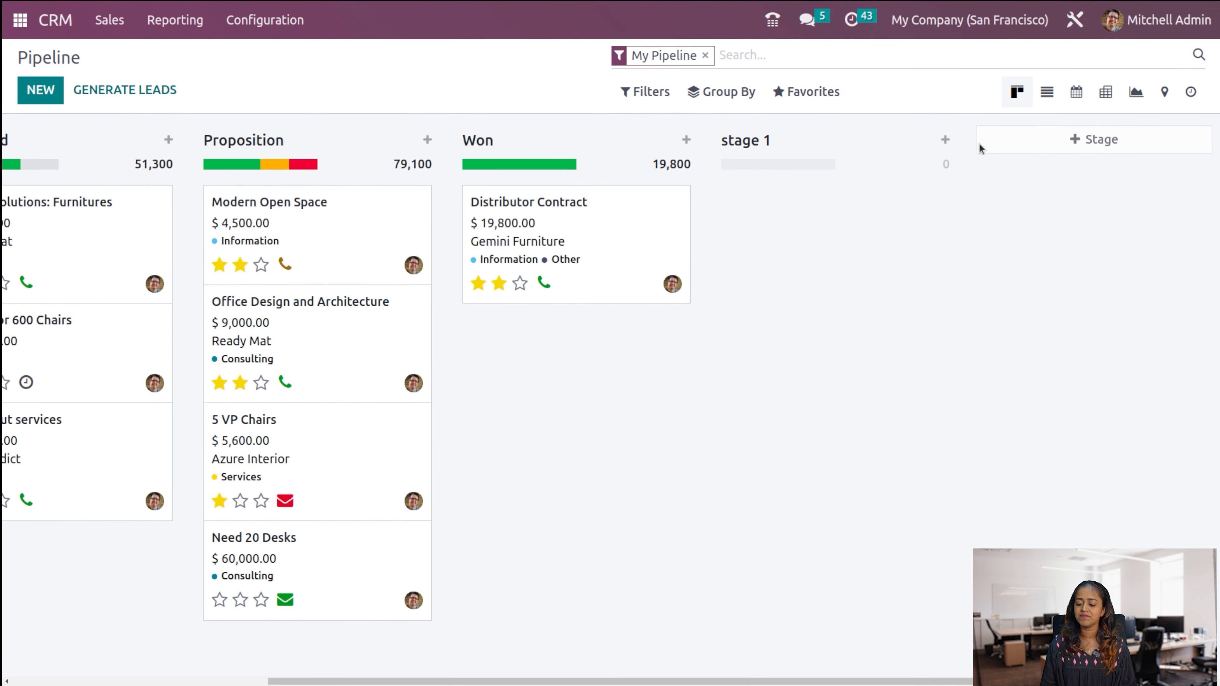
click(1103, 139)
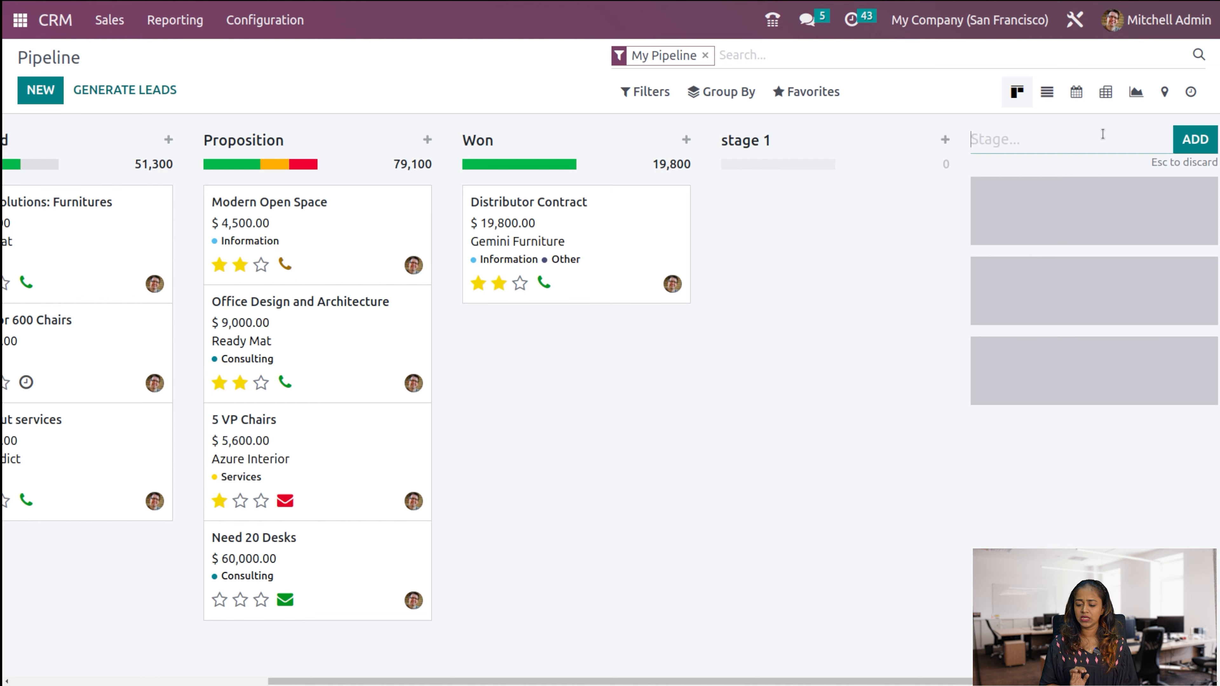
text(stag)
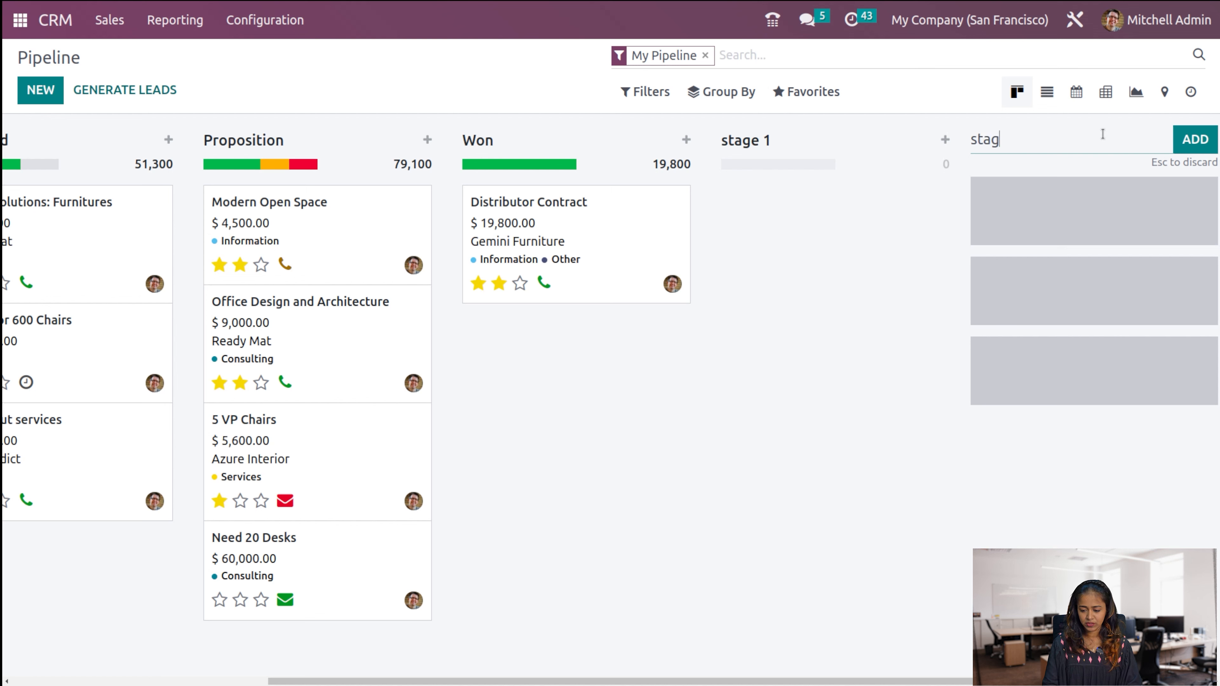
text(e new)
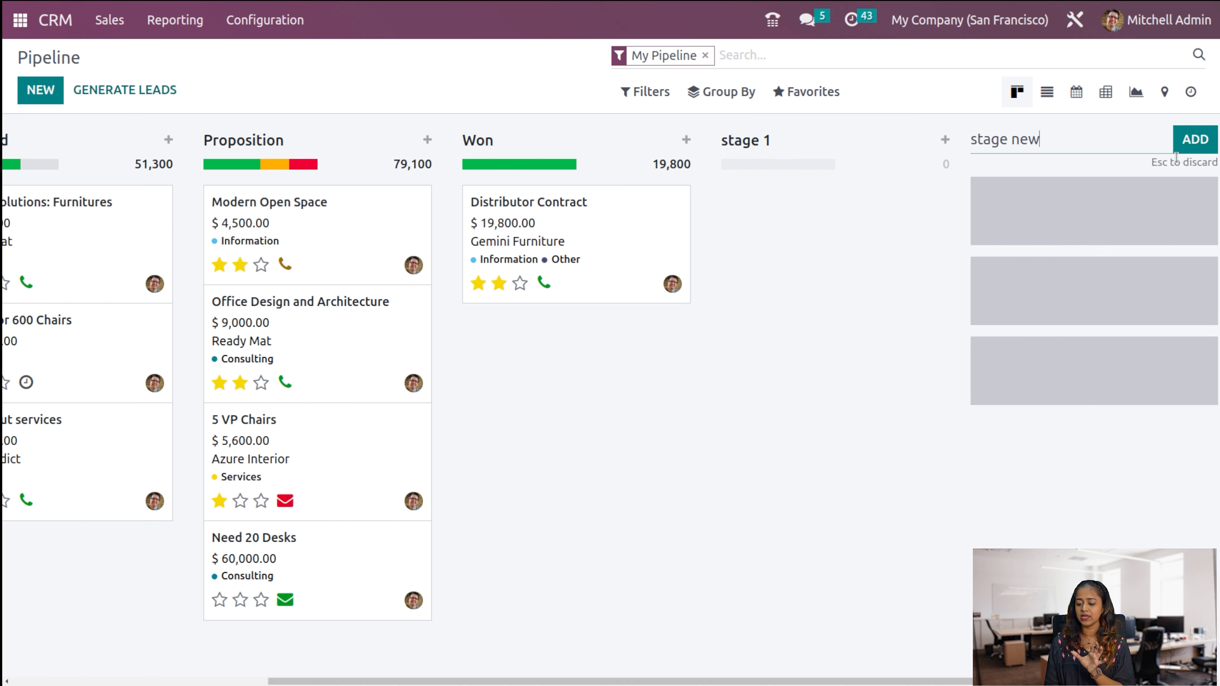
click(1196, 142)
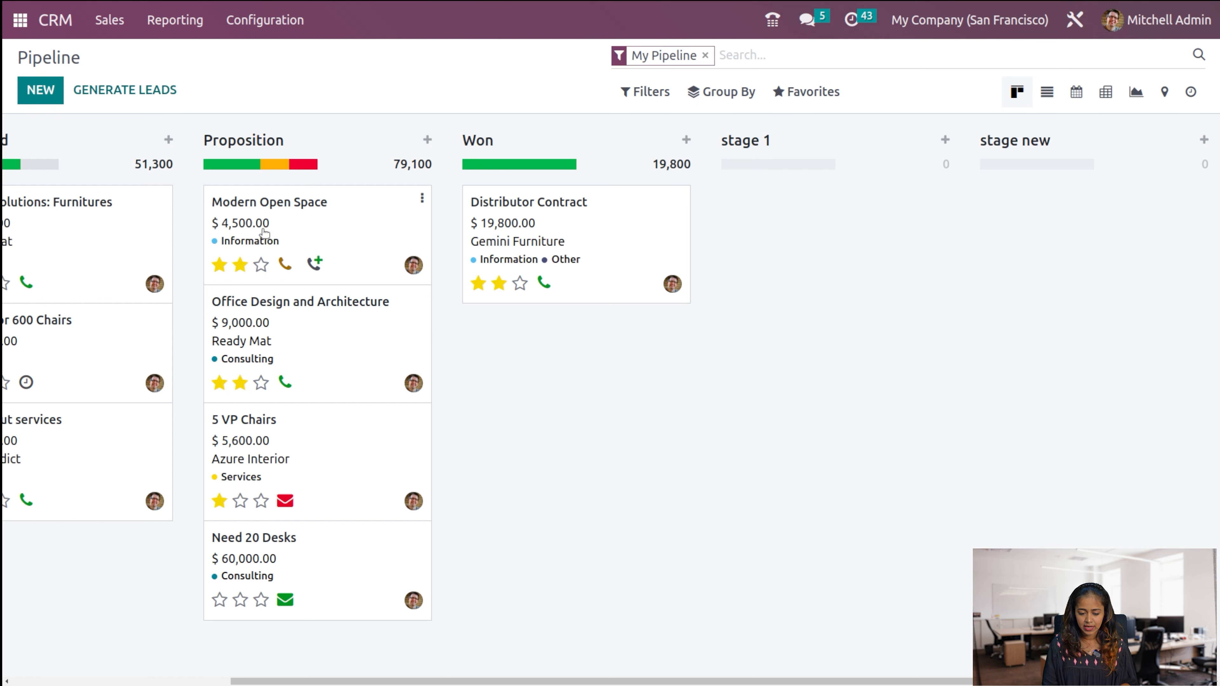
- Try moving the Modern Open Space opportunity to another stage and back to Proposition
drag(618, 240, 1070, 250)
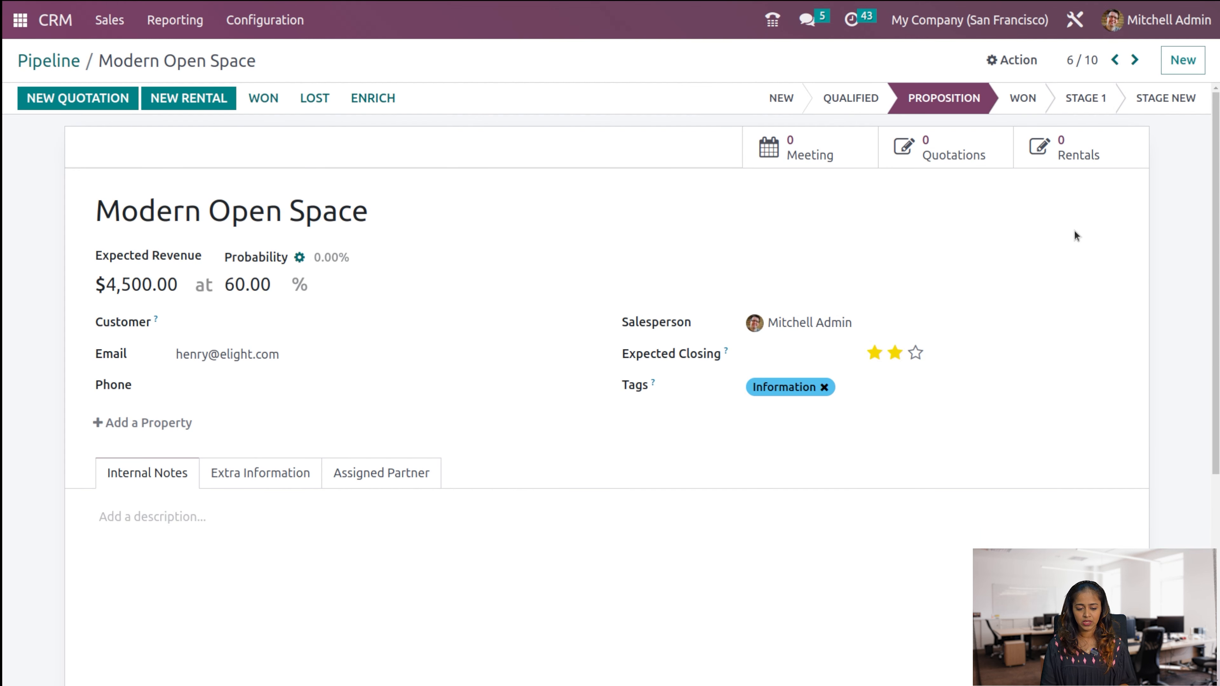
click(47, 58)
drag(681, 197, 287, 218)
scroll(284, 211, left, 8)
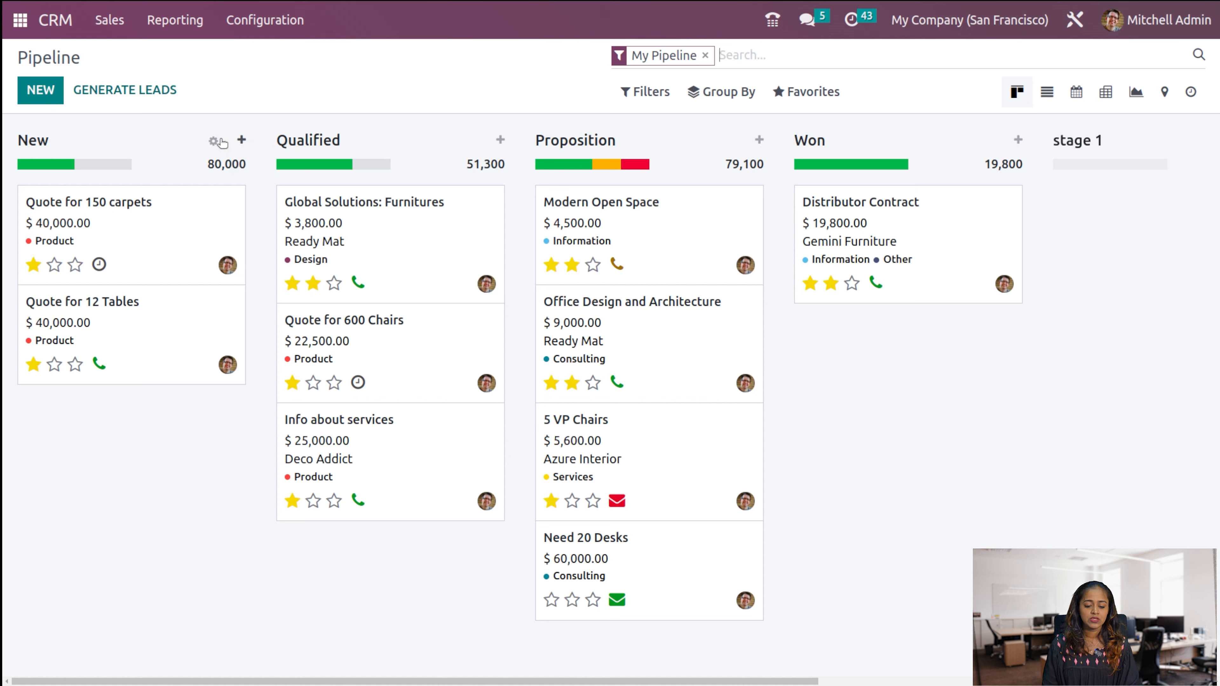
- Fold the New stage column and unfold it again
click(241, 140)
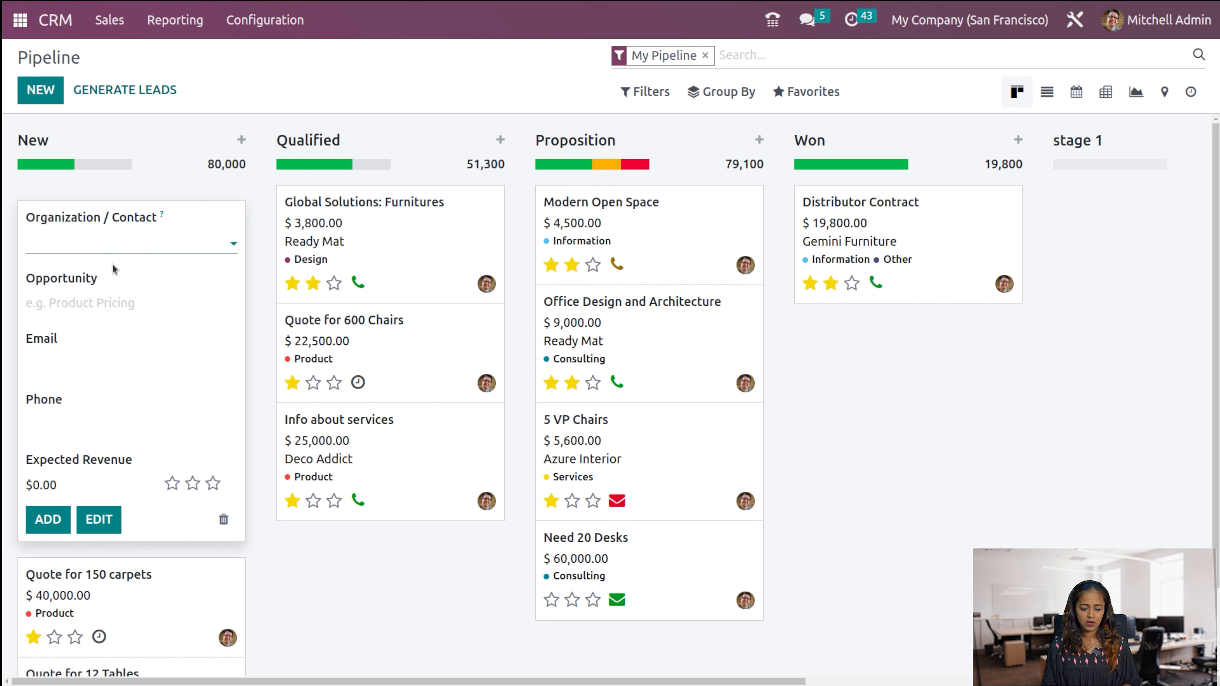
click(183, 161)
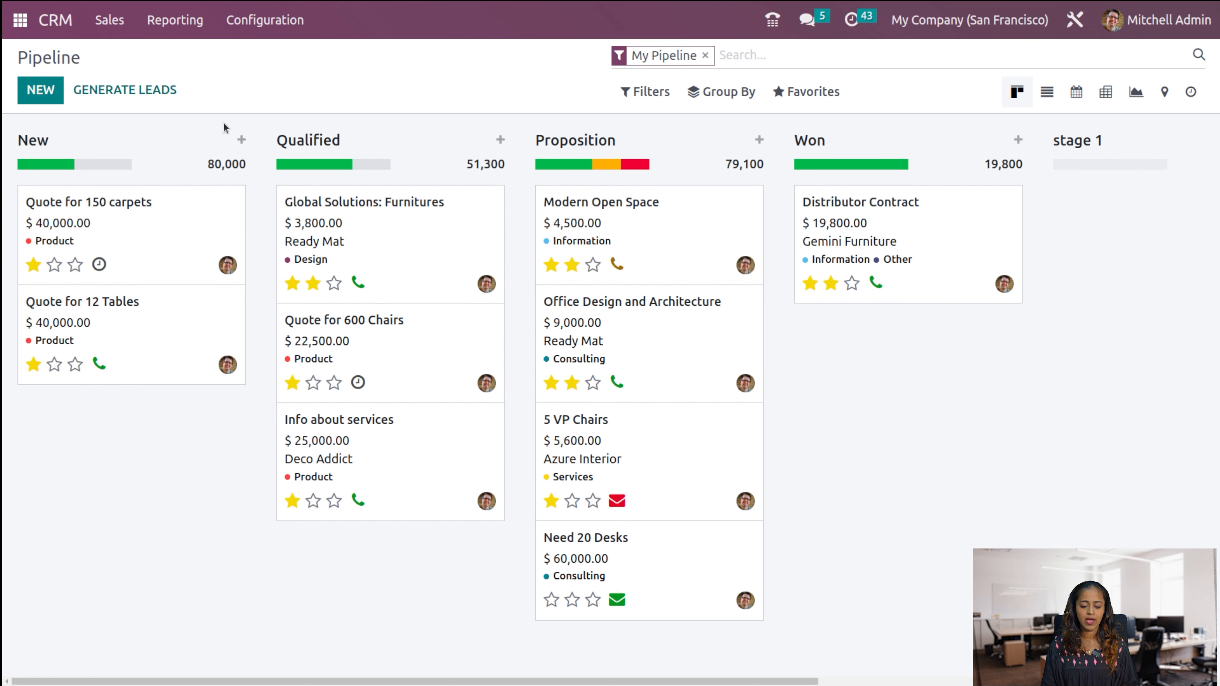
click(213, 141)
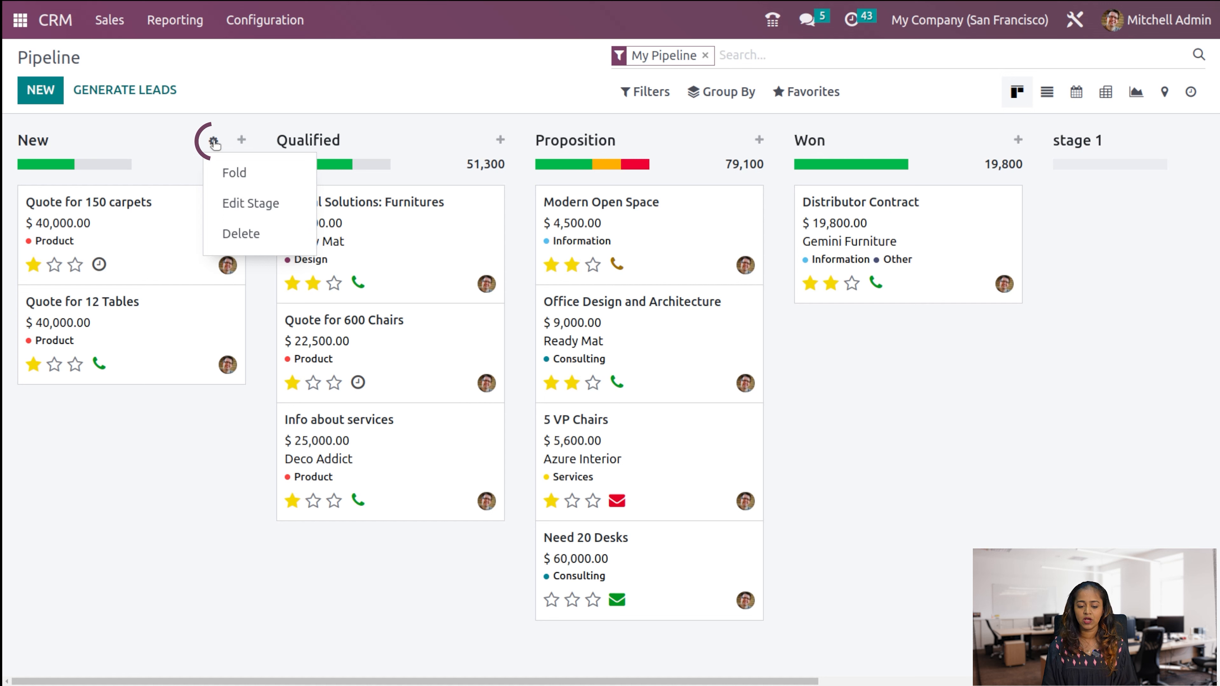
click(263, 175)
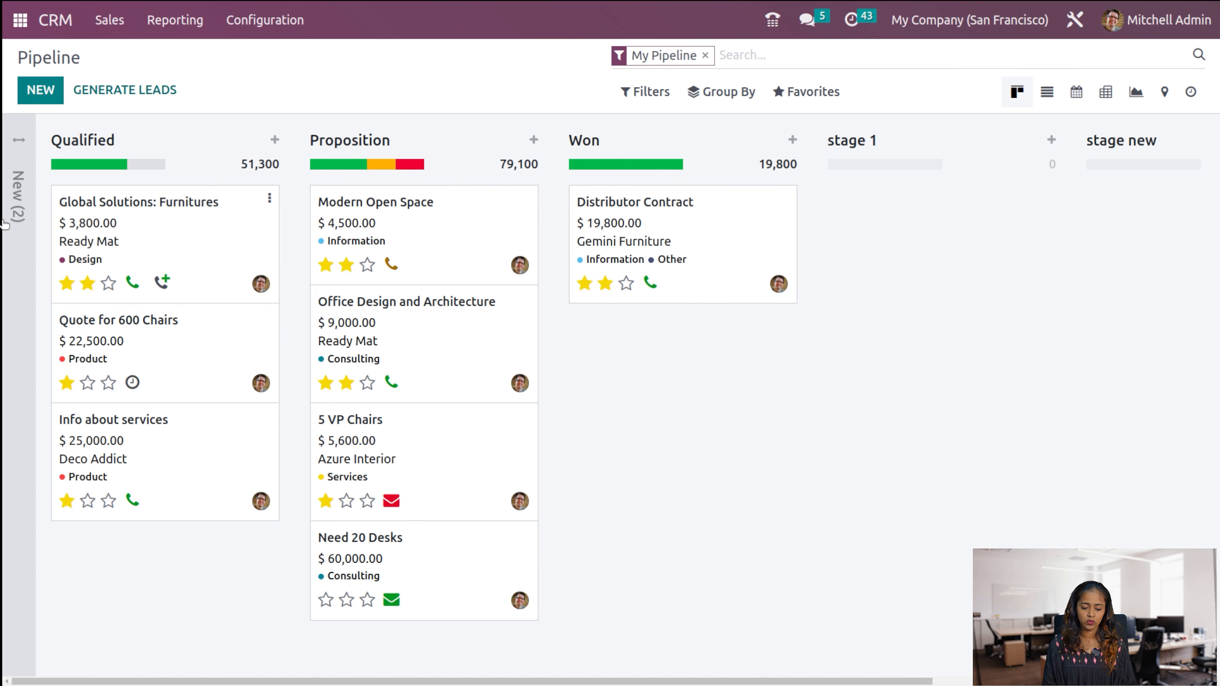
click(13, 186)
- Examine the New stage's edit settings for folding, sales team and requirements, discard them, and check its other stage actions
click(213, 142)
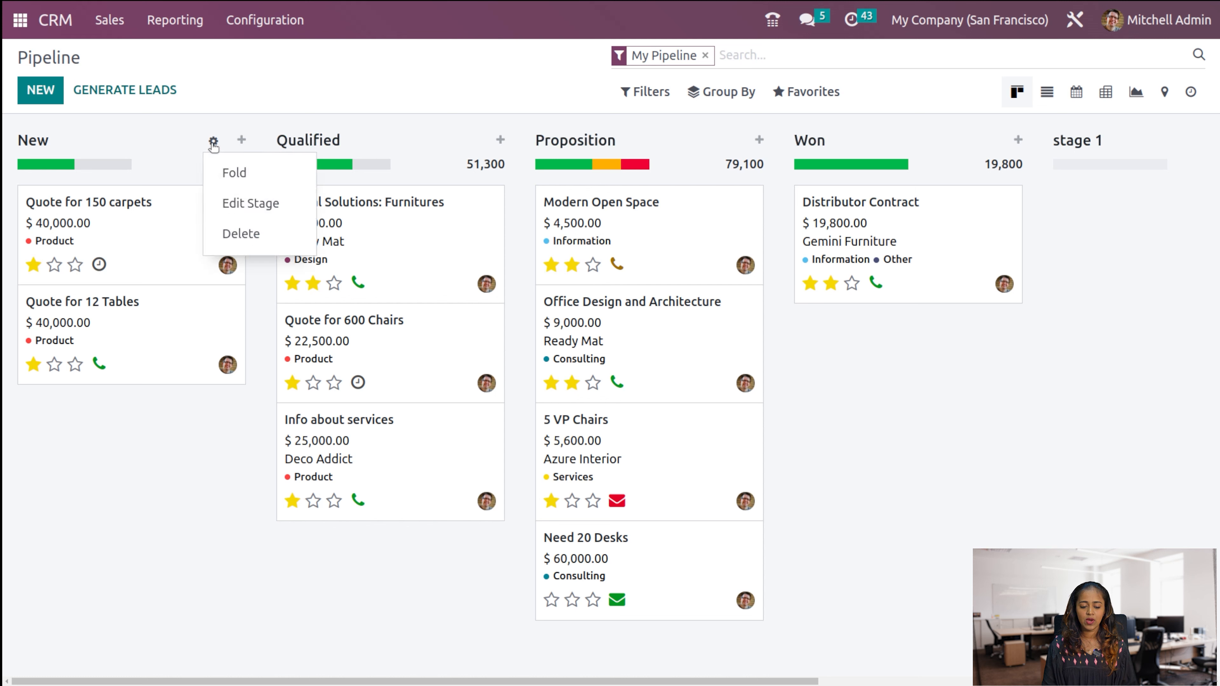
click(250, 203)
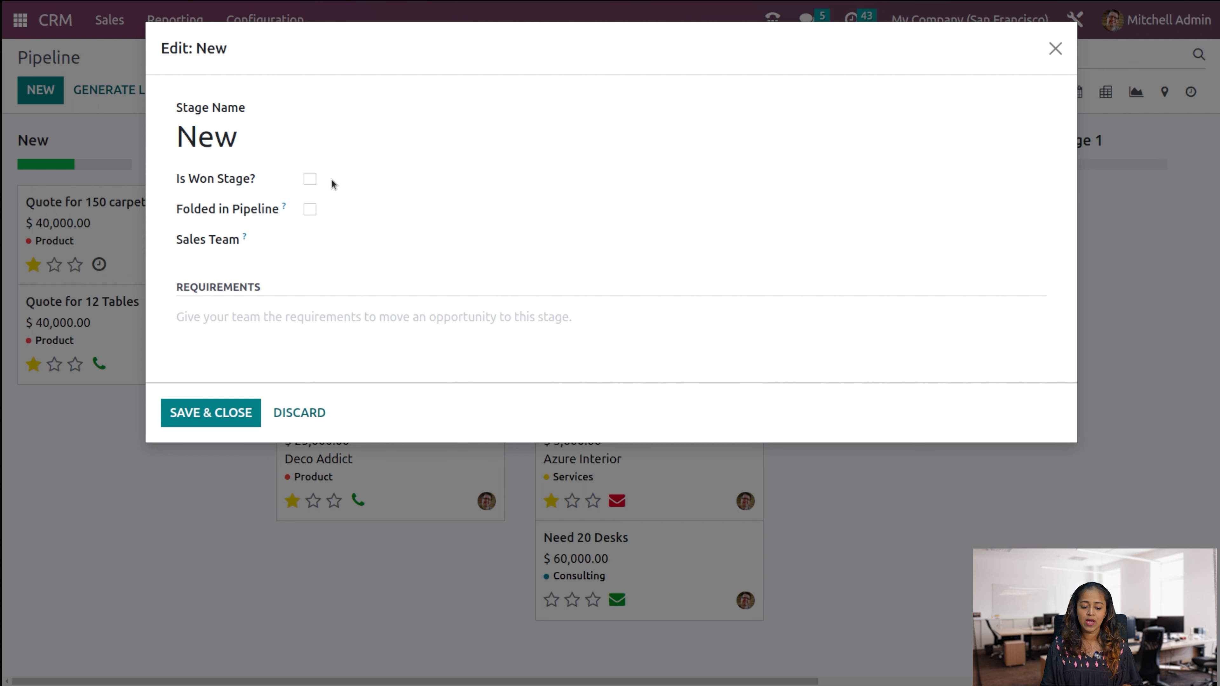
click(309, 210)
click(308, 210)
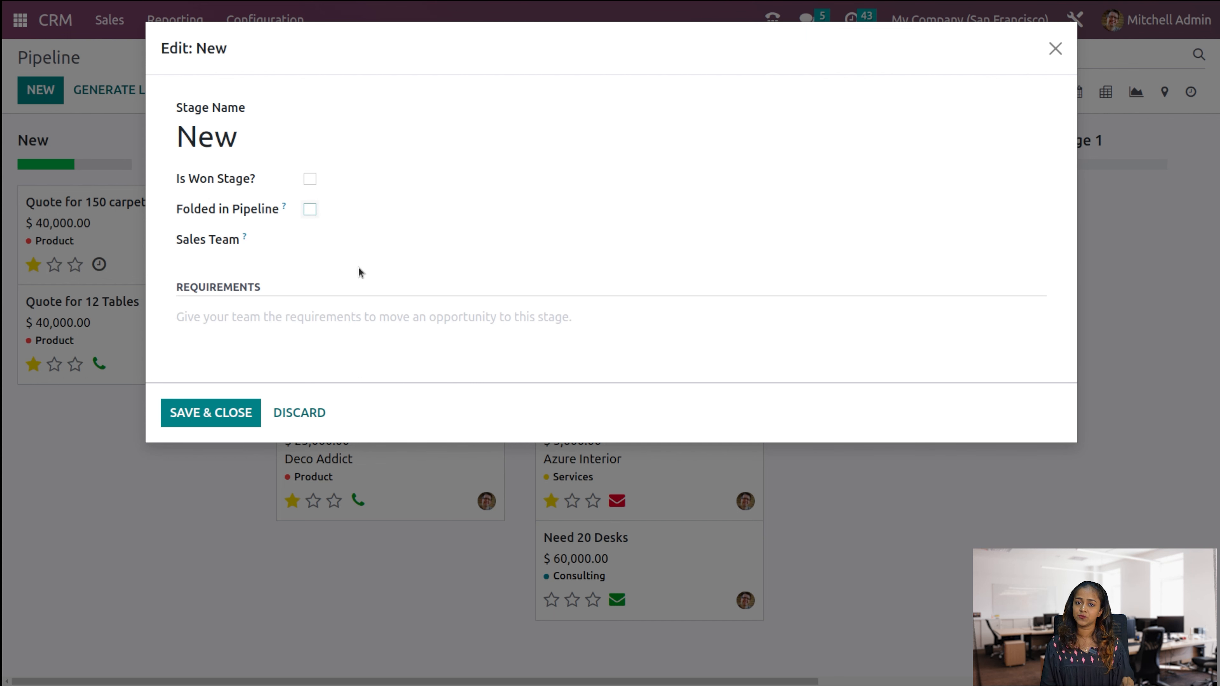
click(372, 239)
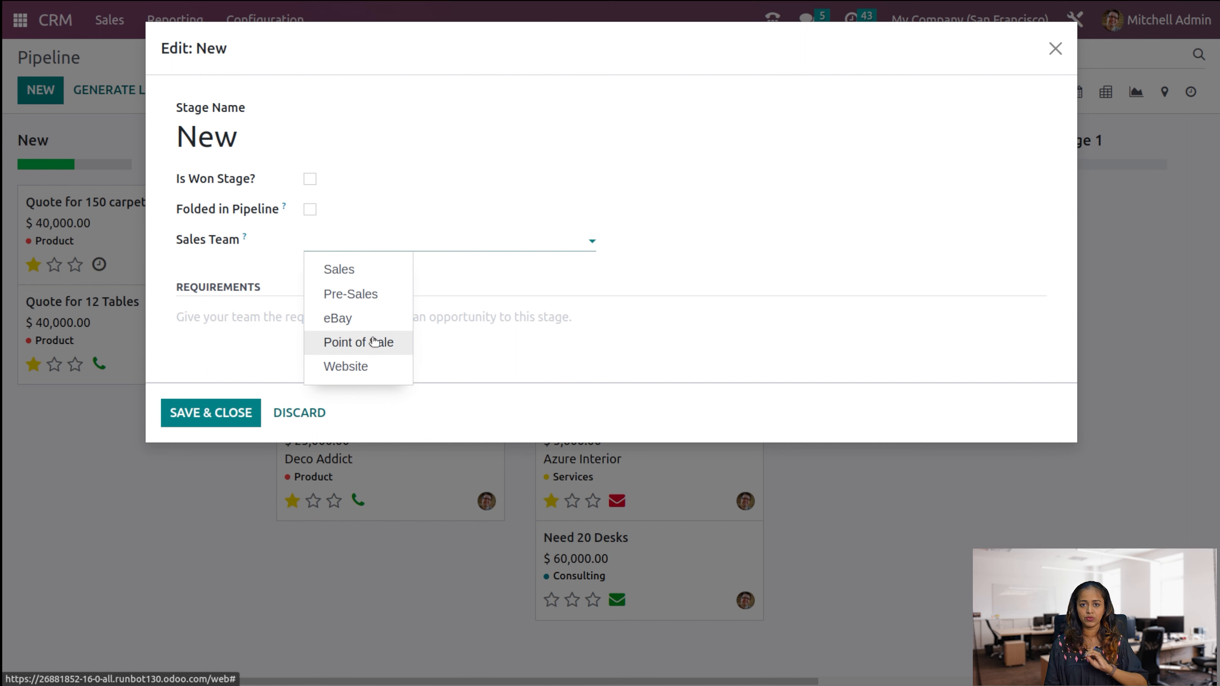
click(735, 225)
mouse_move(183, 323)
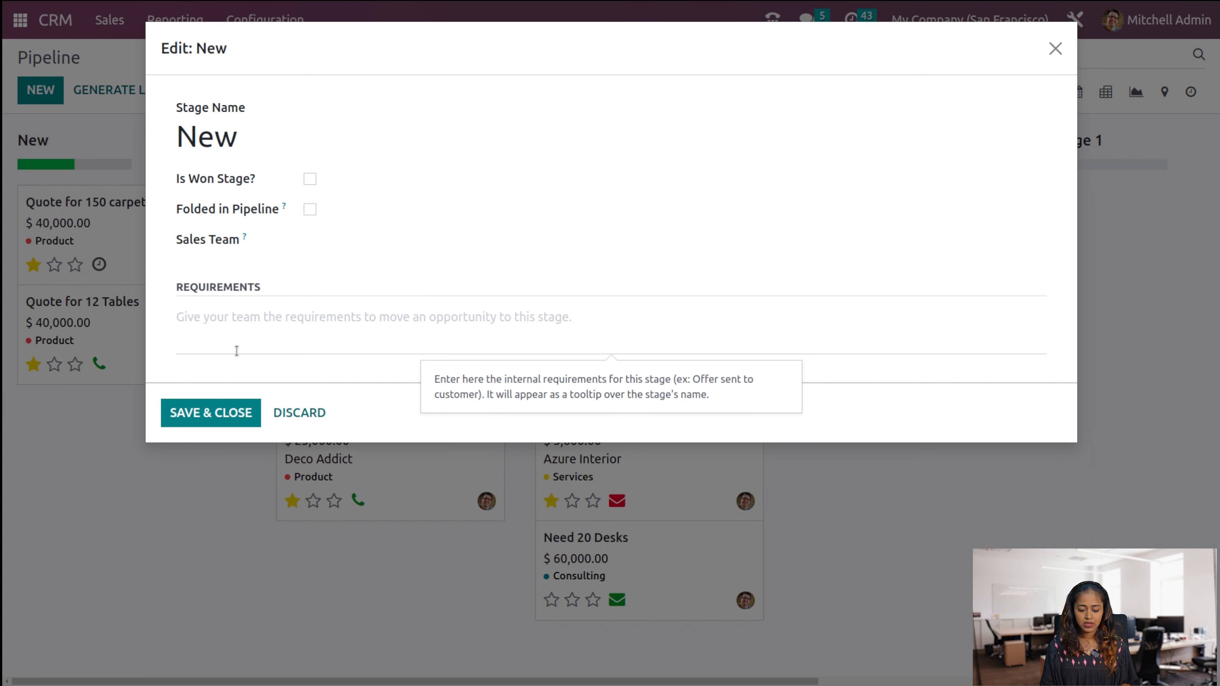
click(300, 412)
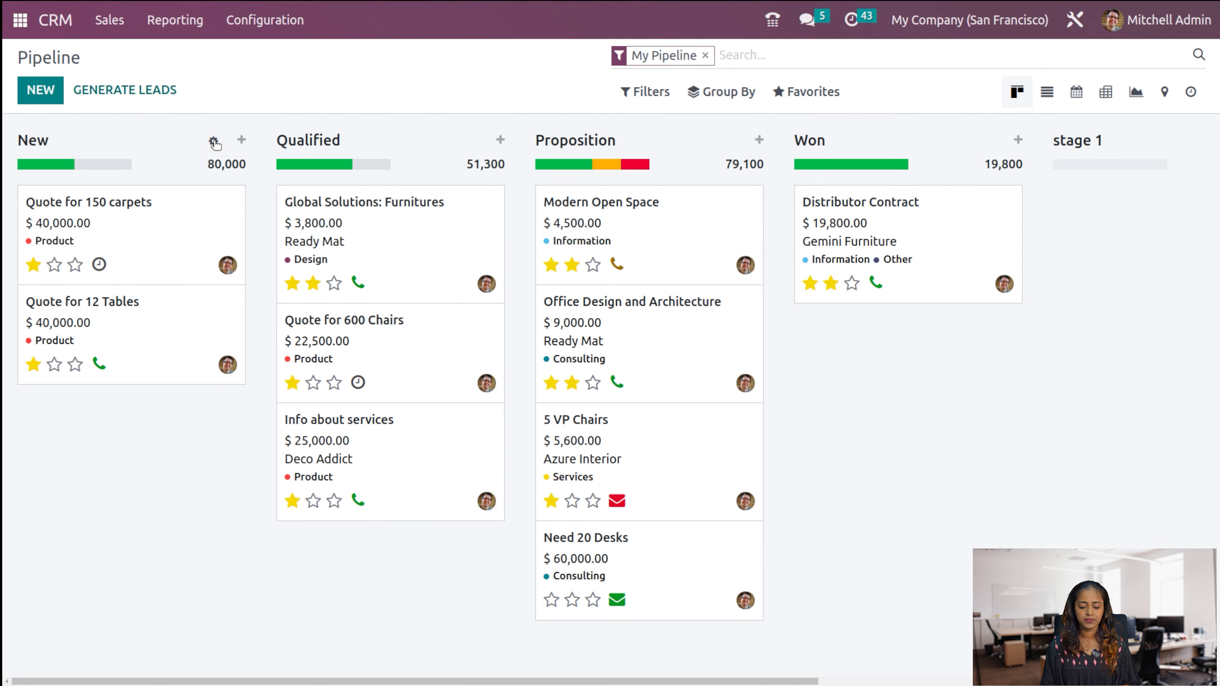
click(214, 141)
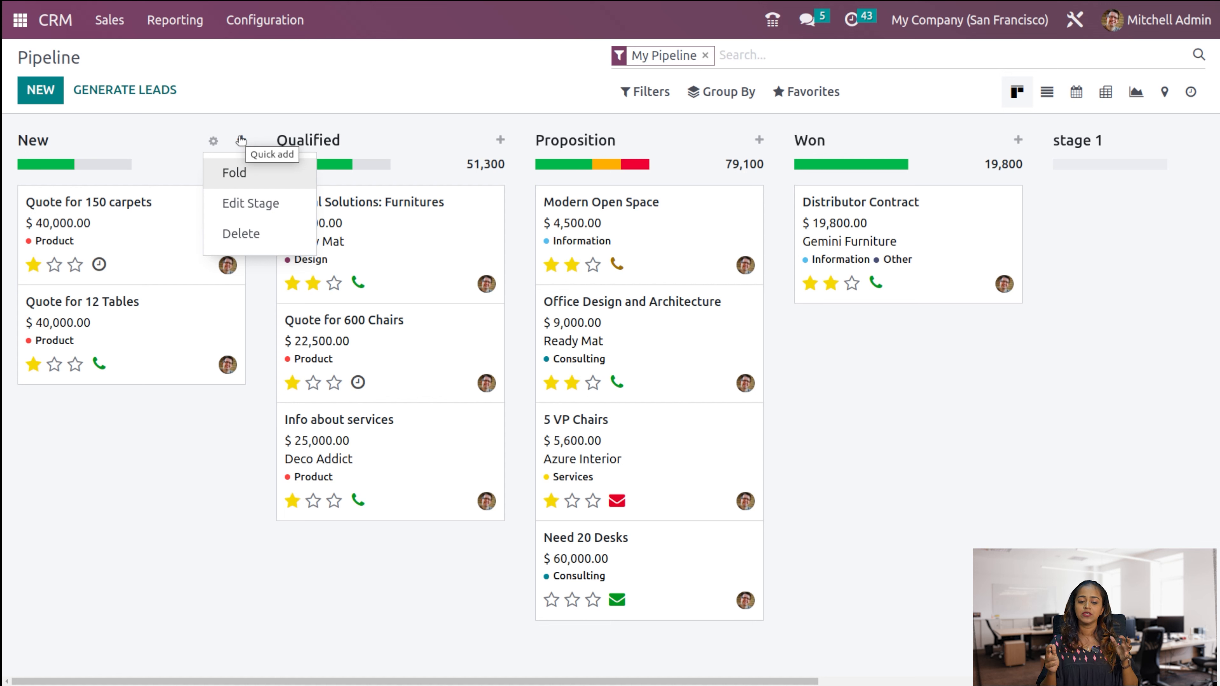
click(182, 549)
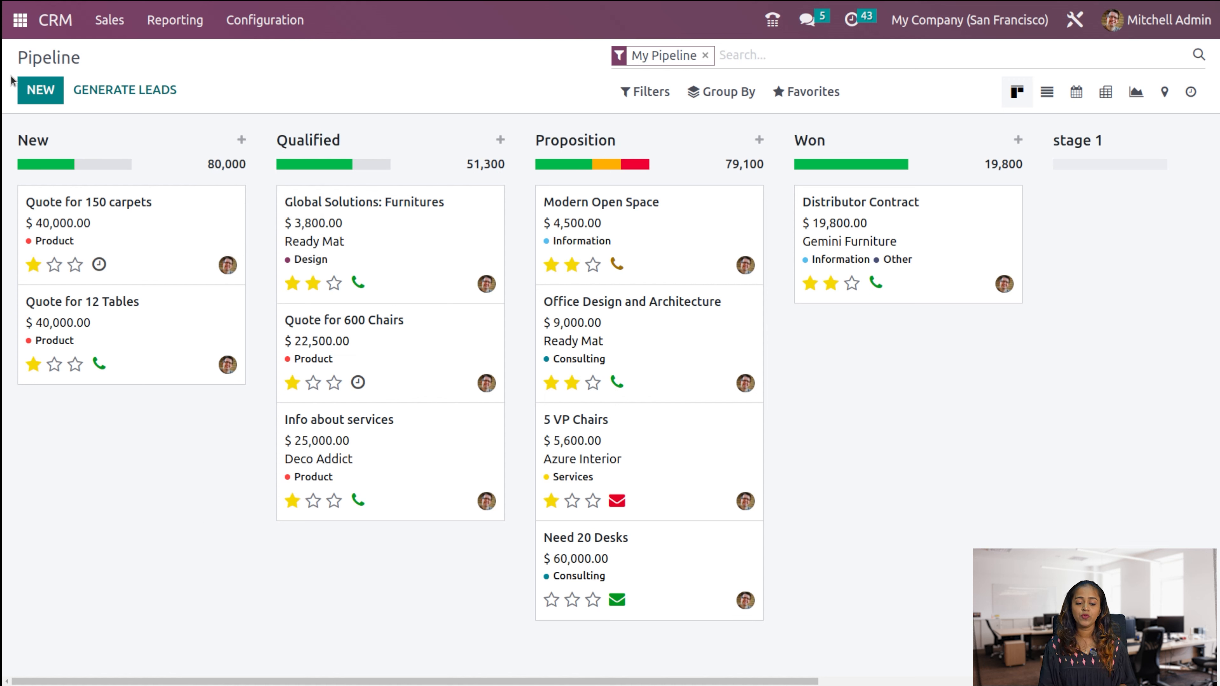
- Start a new opportunity in the New stage for the organization Deco Addict
click(32, 95)
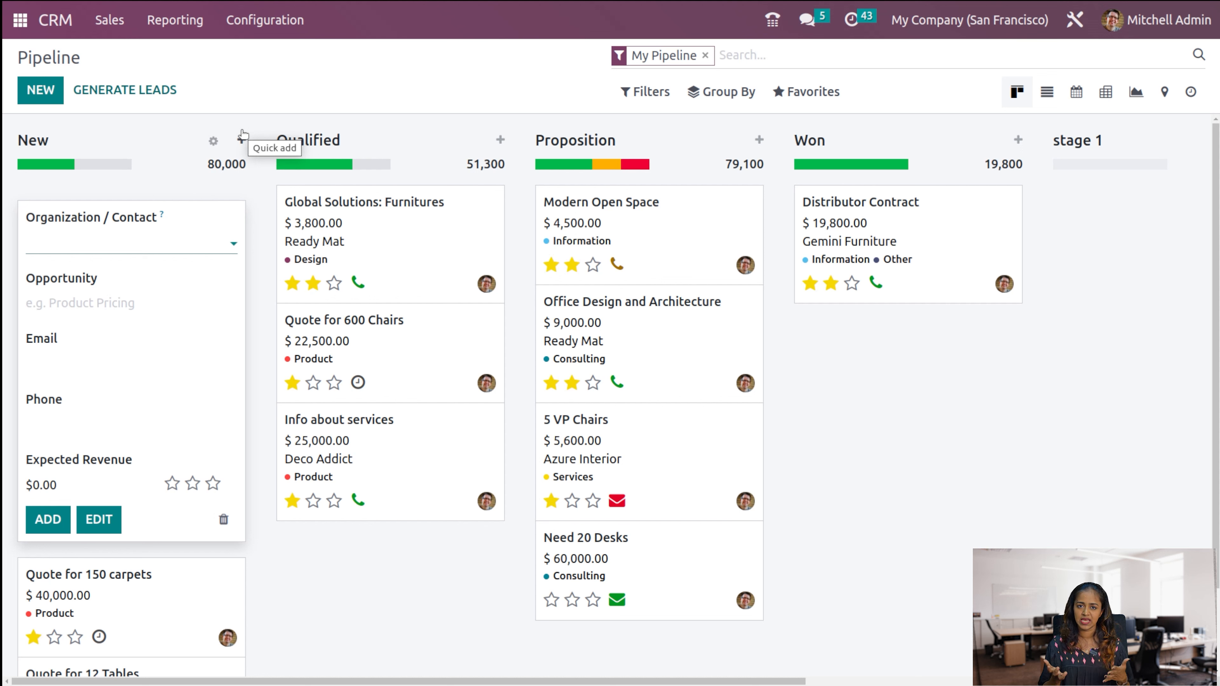
click(126, 246)
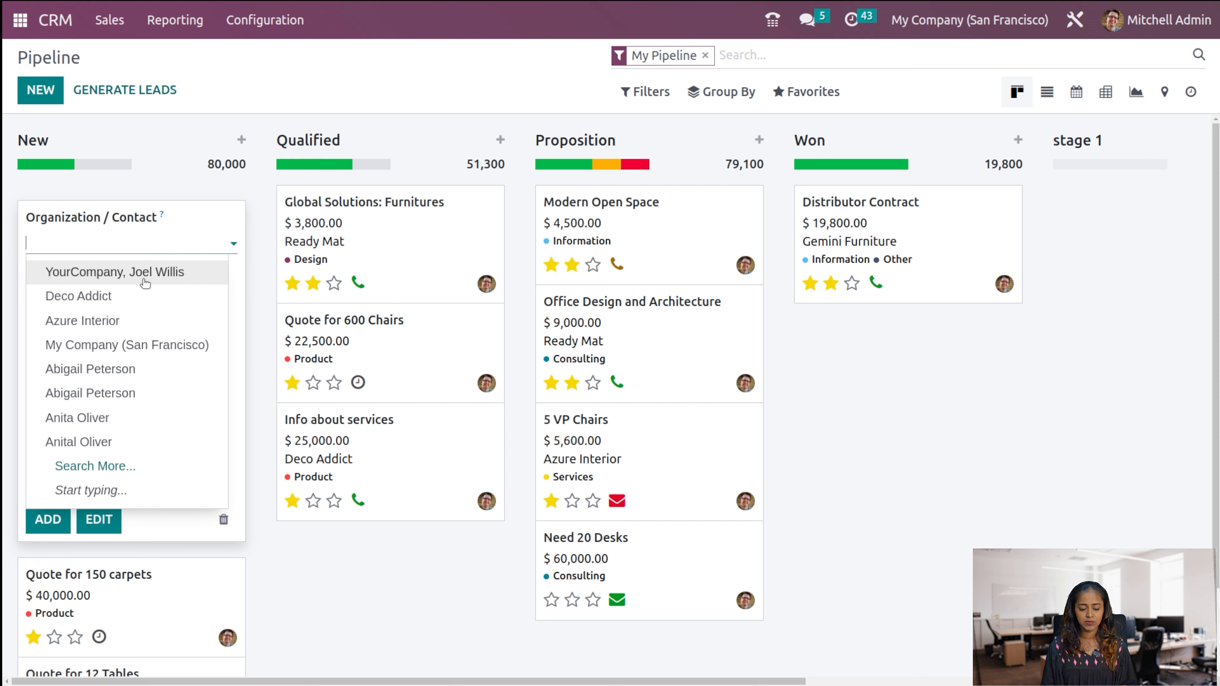
click(134, 296)
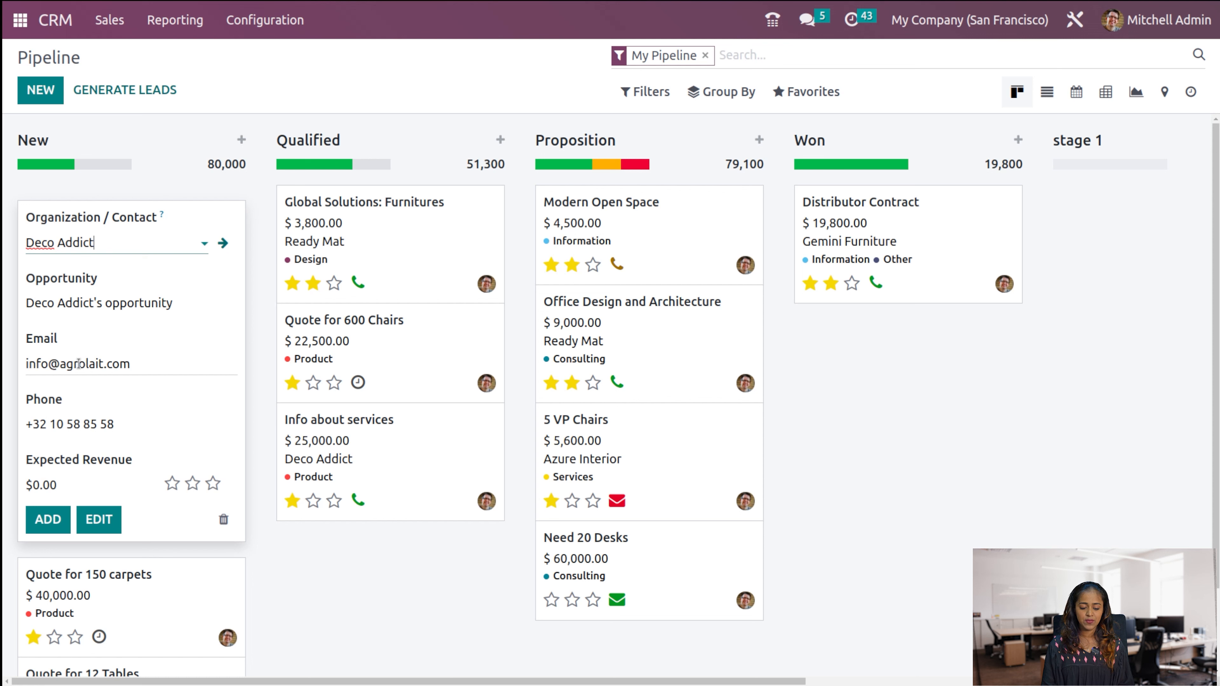
- Set the opportunity's expected revenue to $5,000 and its priority to two stars, and add it to the pipeline
click(73, 490)
key(BackSpace)
key(BackSpace)
key(BackSpace)
key(BackSpace)
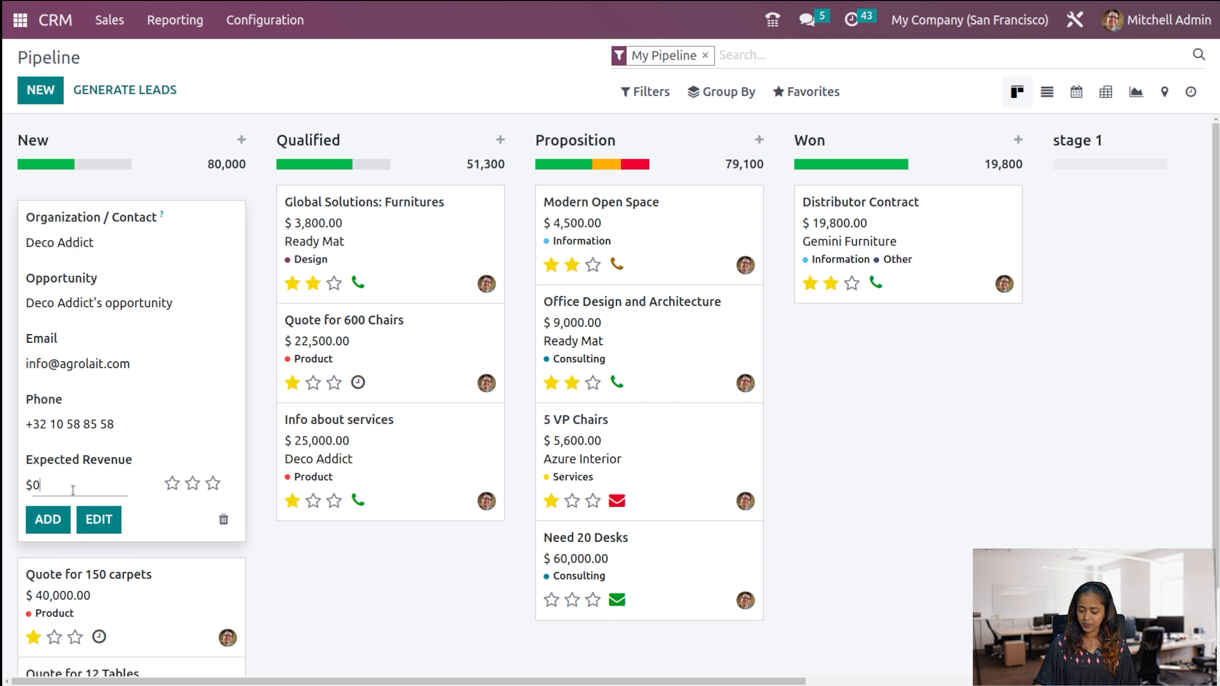
text(5000)
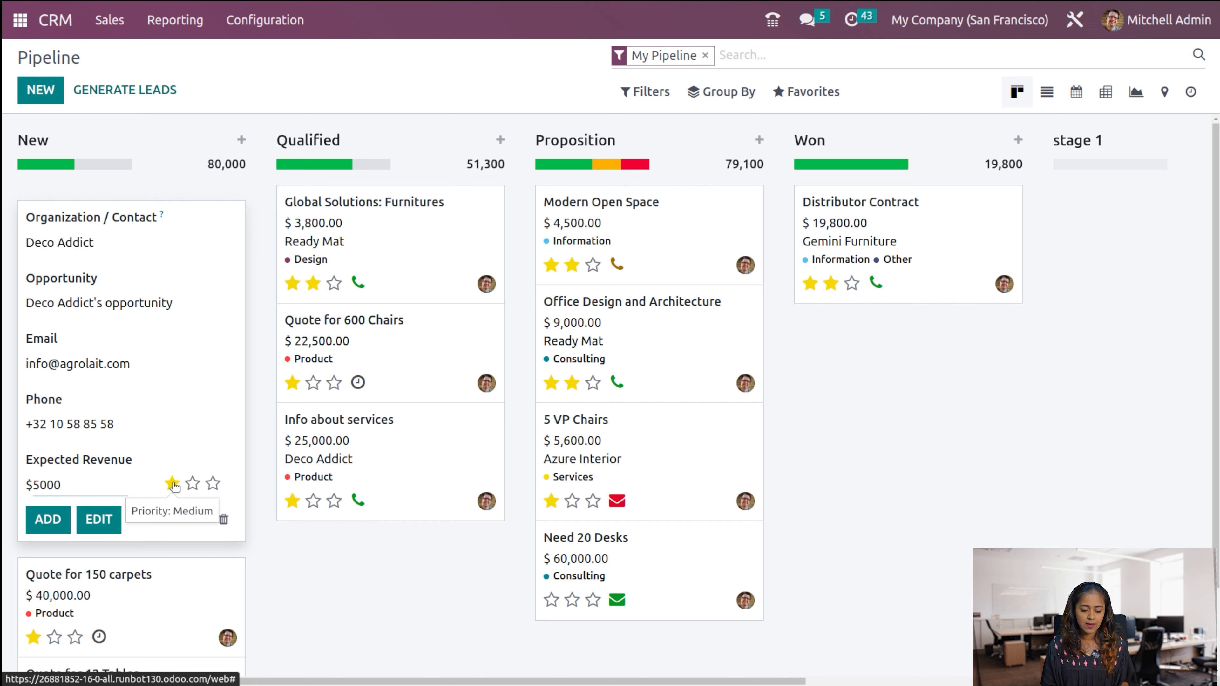
click(192, 483)
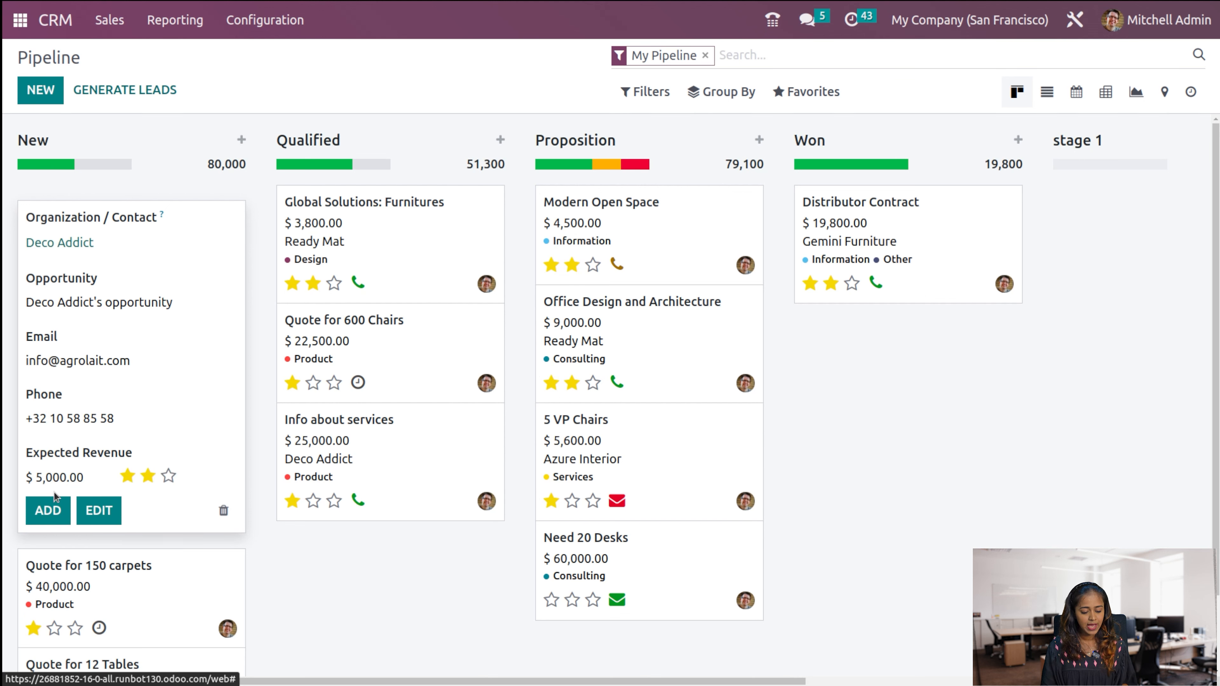
click(47, 508)
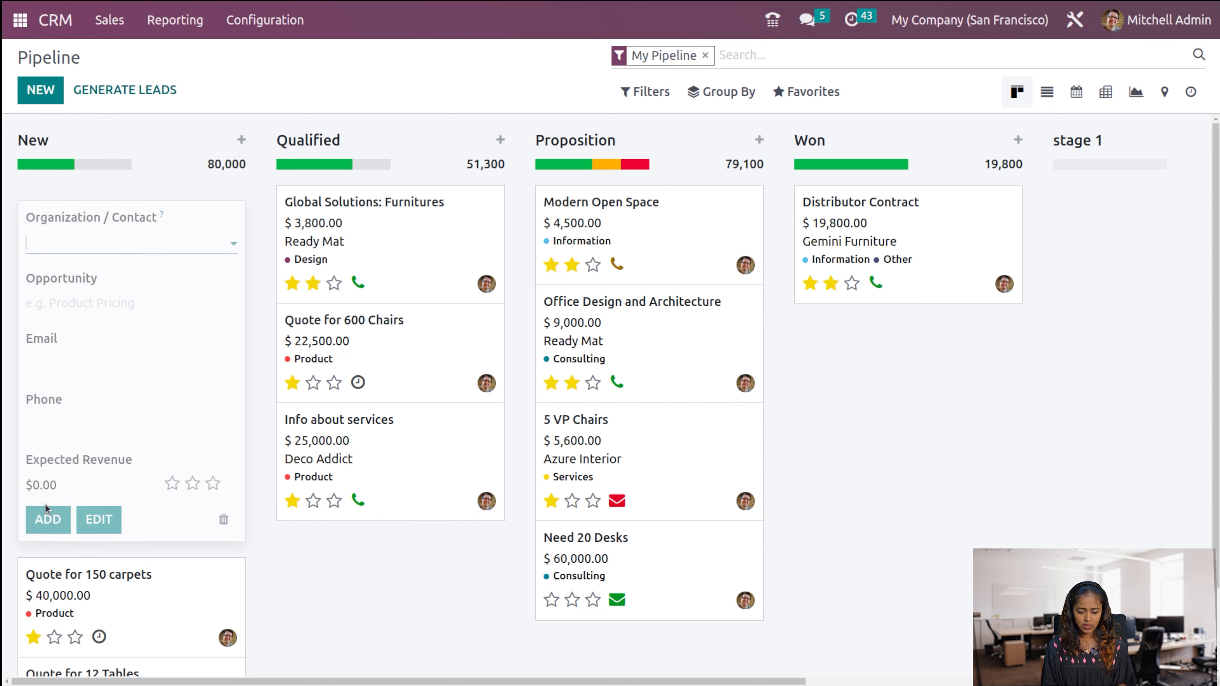
click(413, 607)
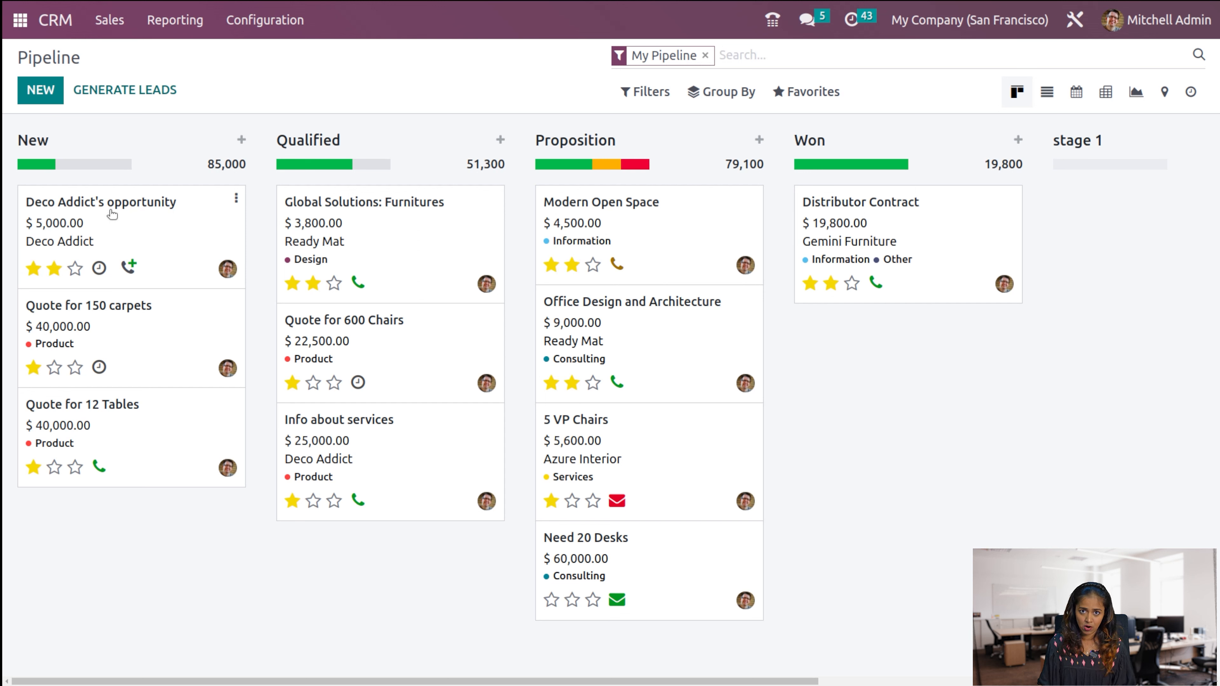
right_click(111, 214)
click(168, 562)
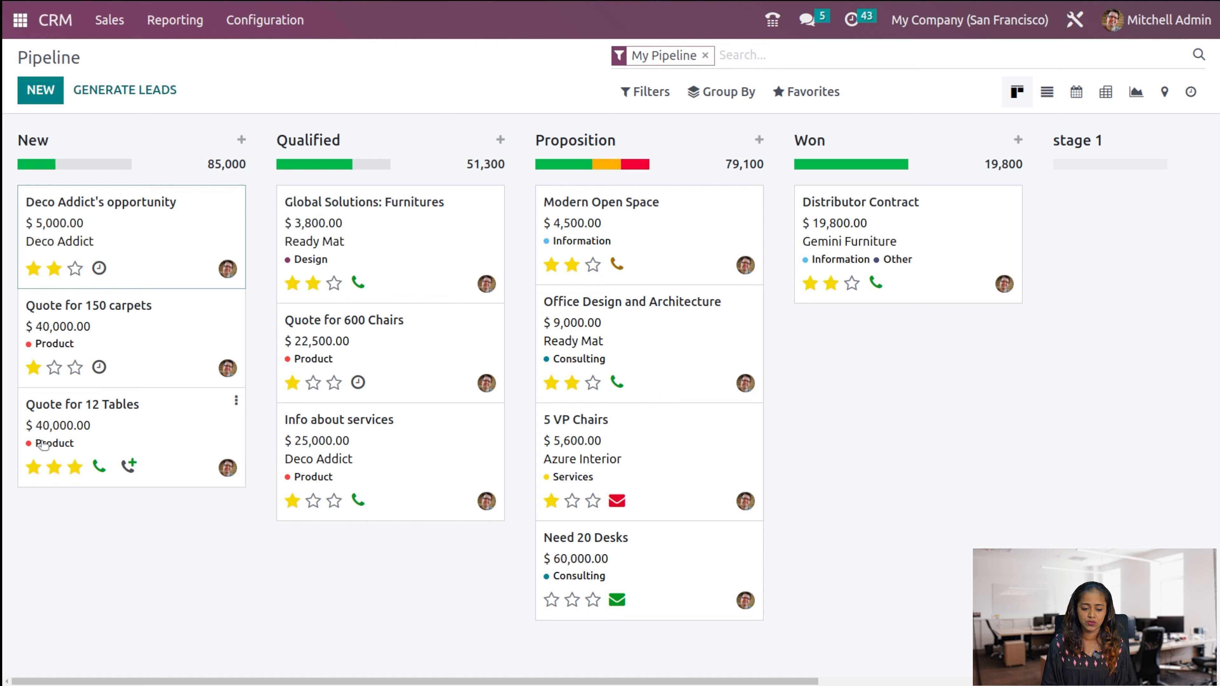
- Start a lead generation request and set it to 2 leads of type Companies
click(149, 90)
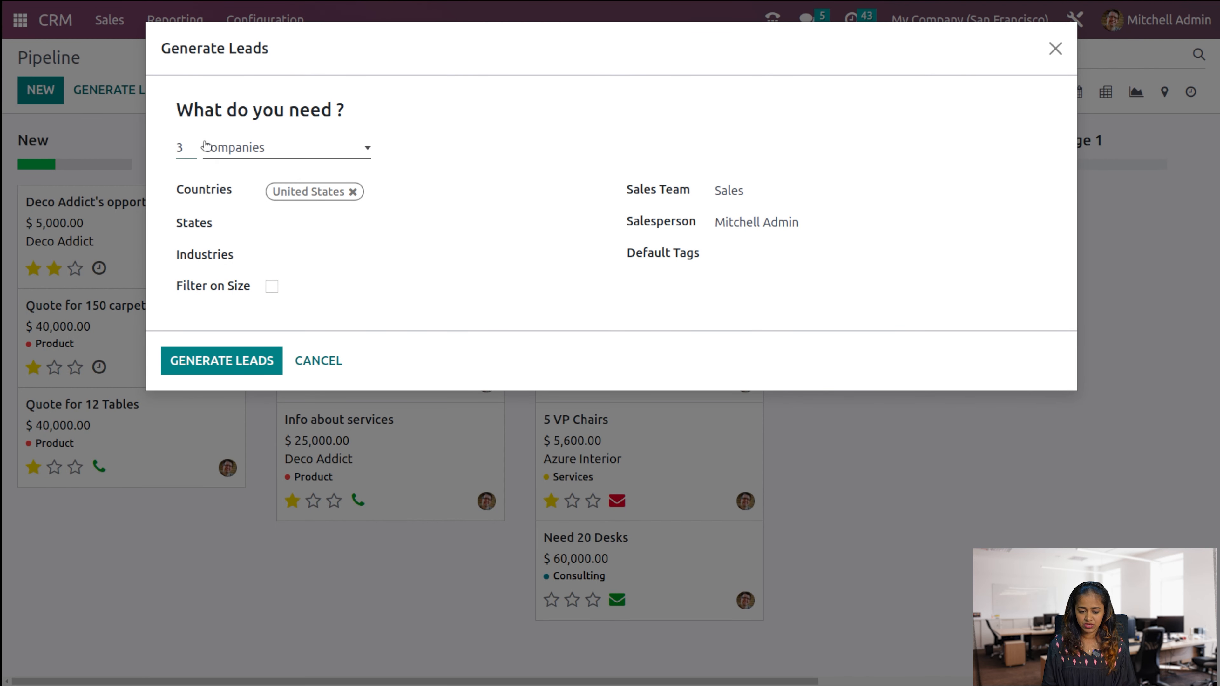
click(283, 152)
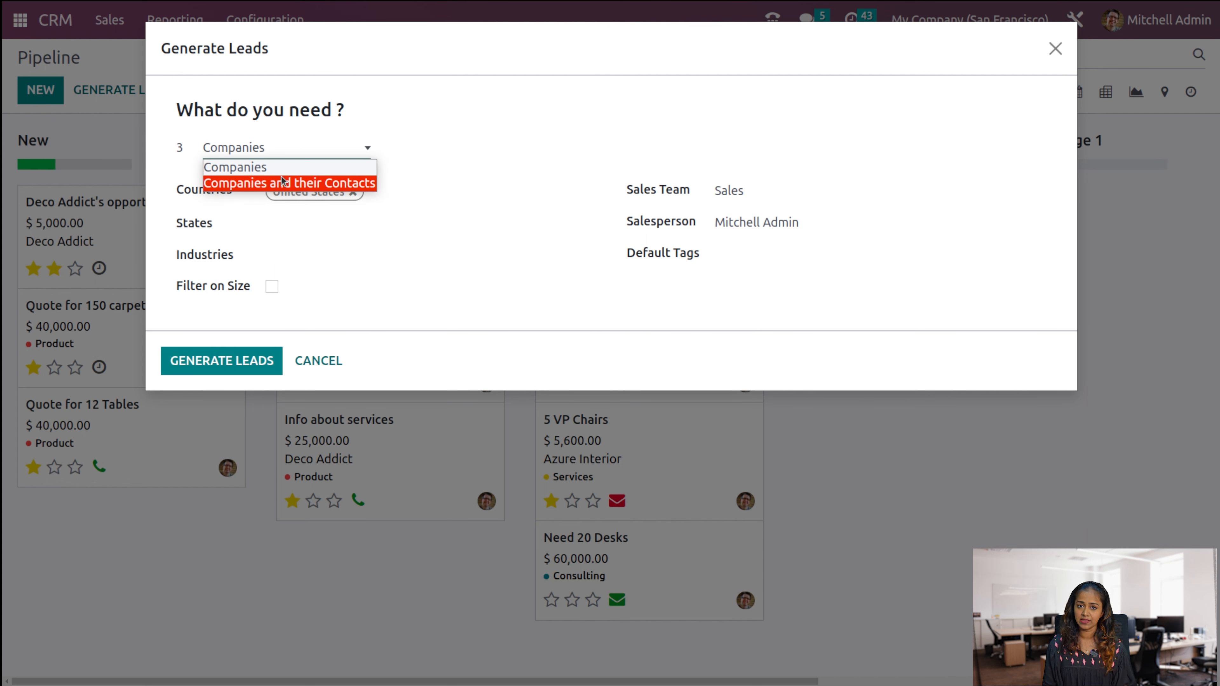
click(486, 149)
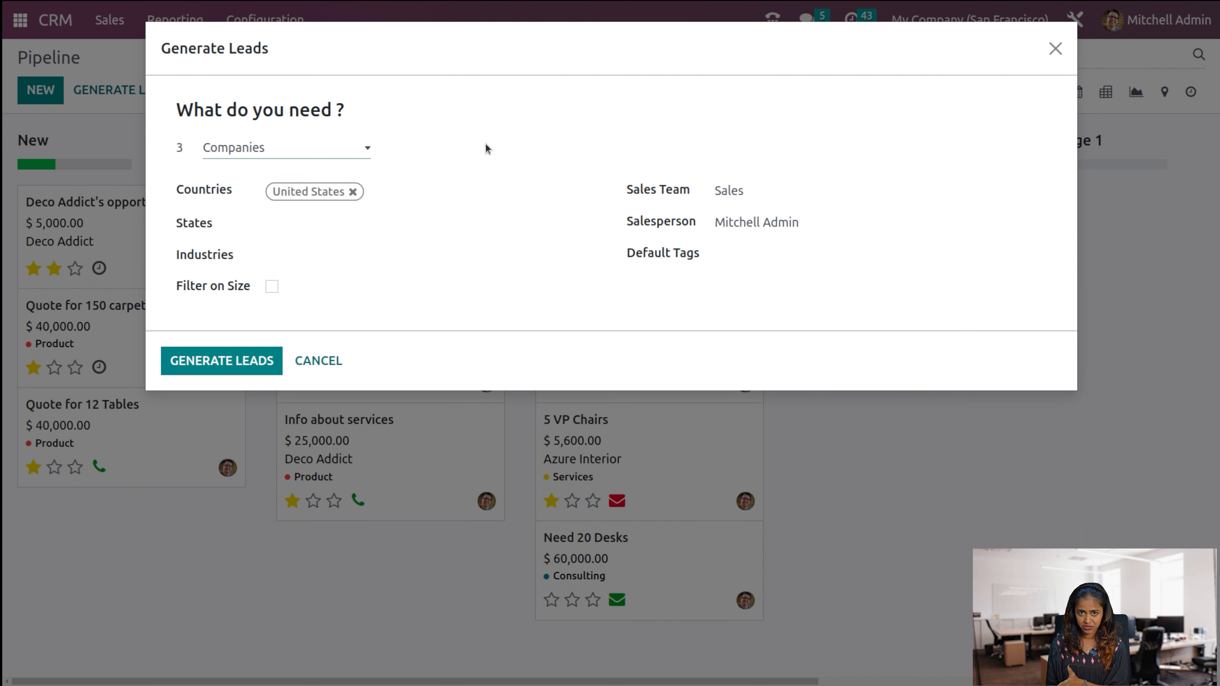
click(184, 150)
key(BackSpace)
text(2)
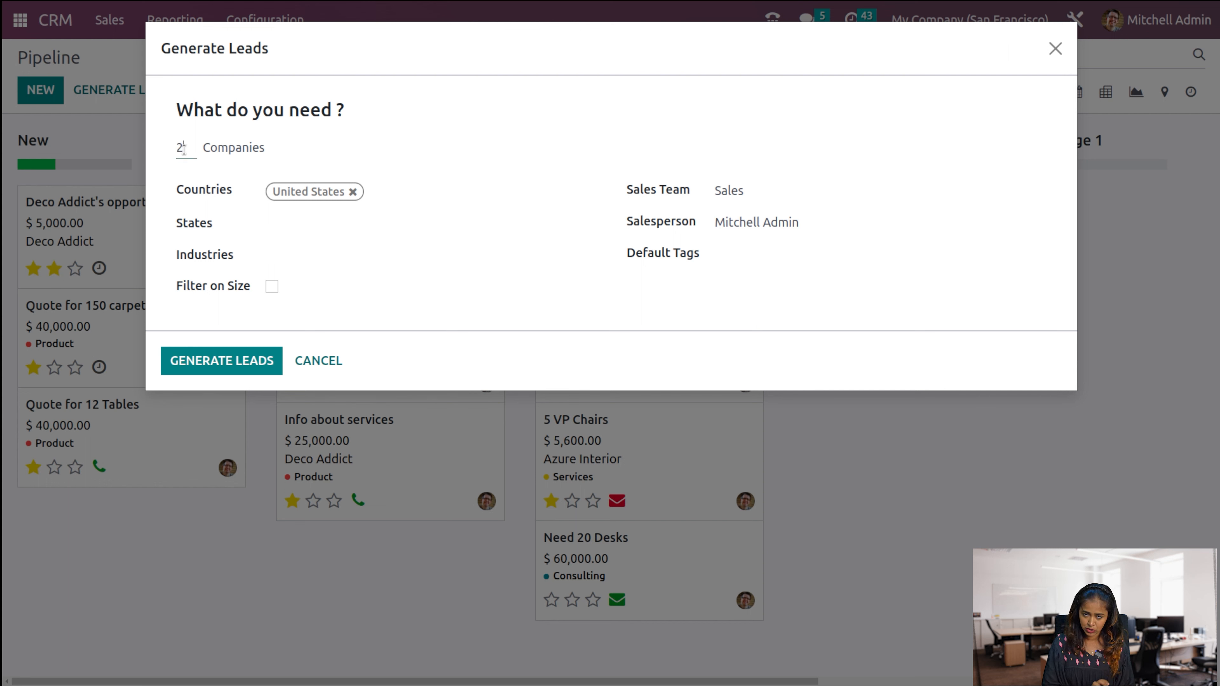
click(236, 155)
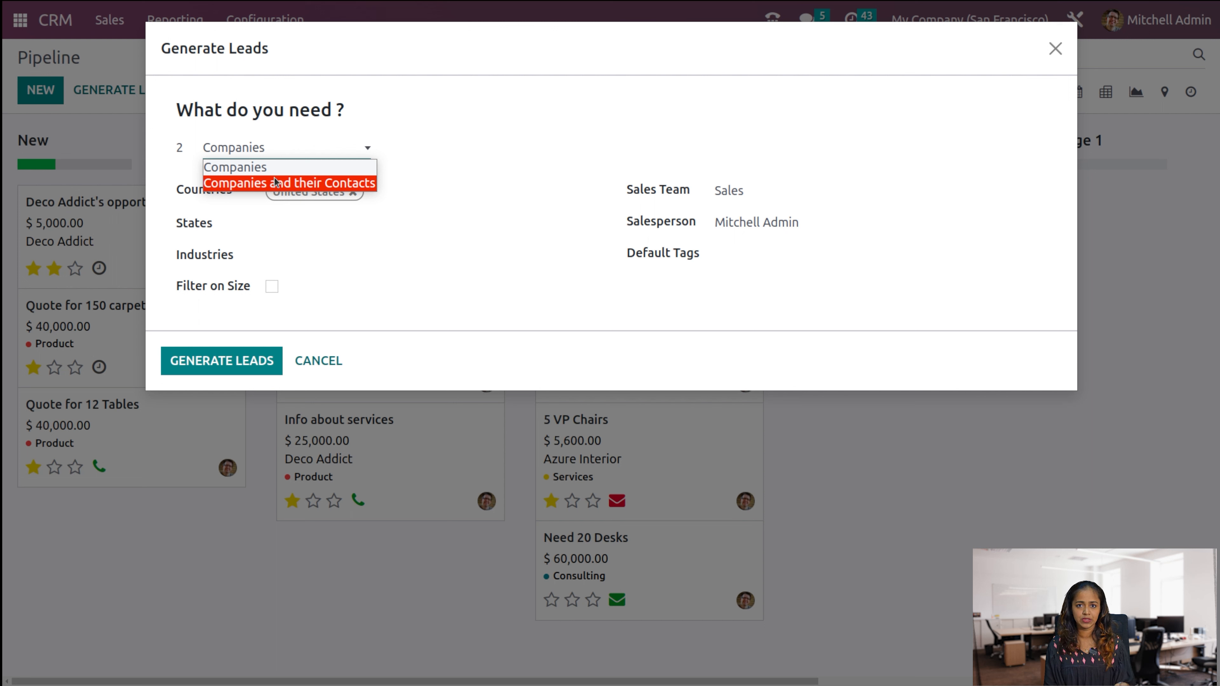
click(257, 167)
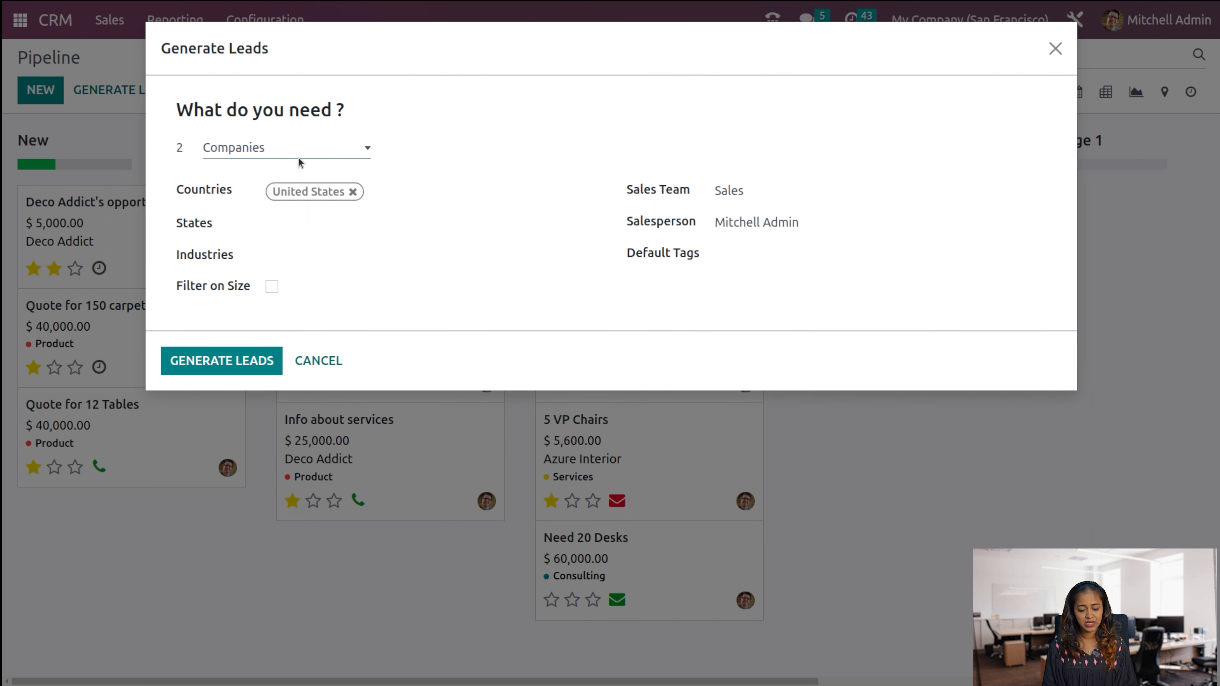
- Add Albania to the lead request's countries and choose the states Armed Forces Americas (US) and Alaska (US)
click(413, 193)
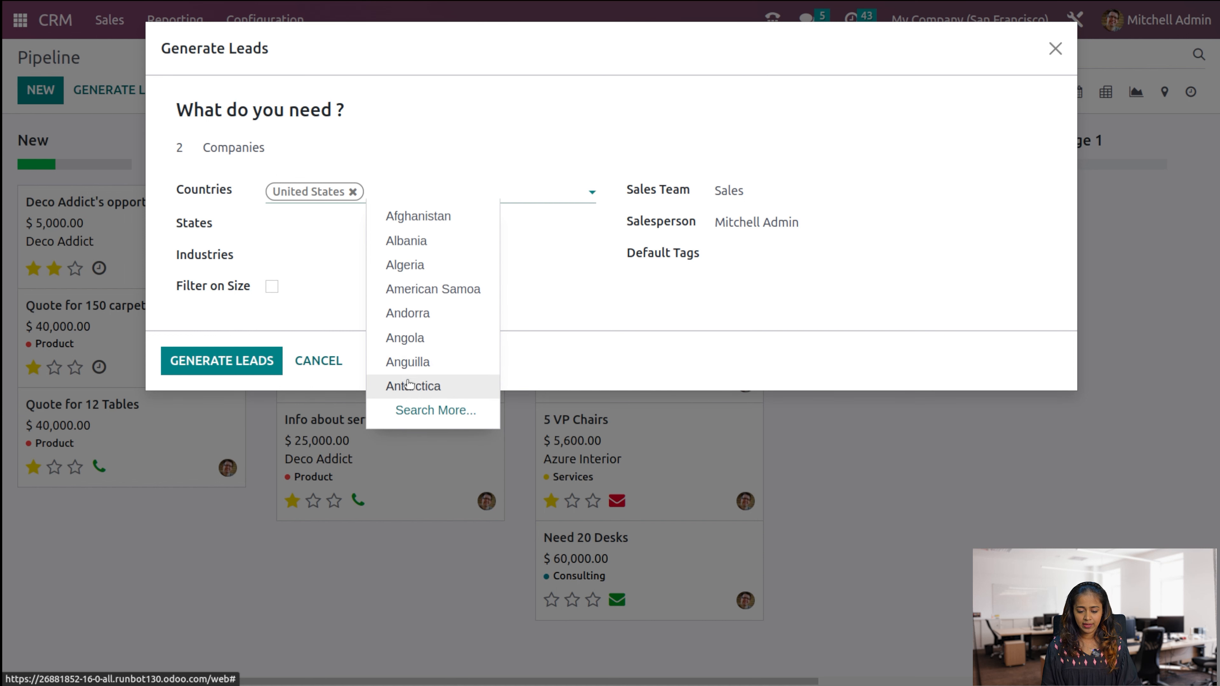
click(444, 247)
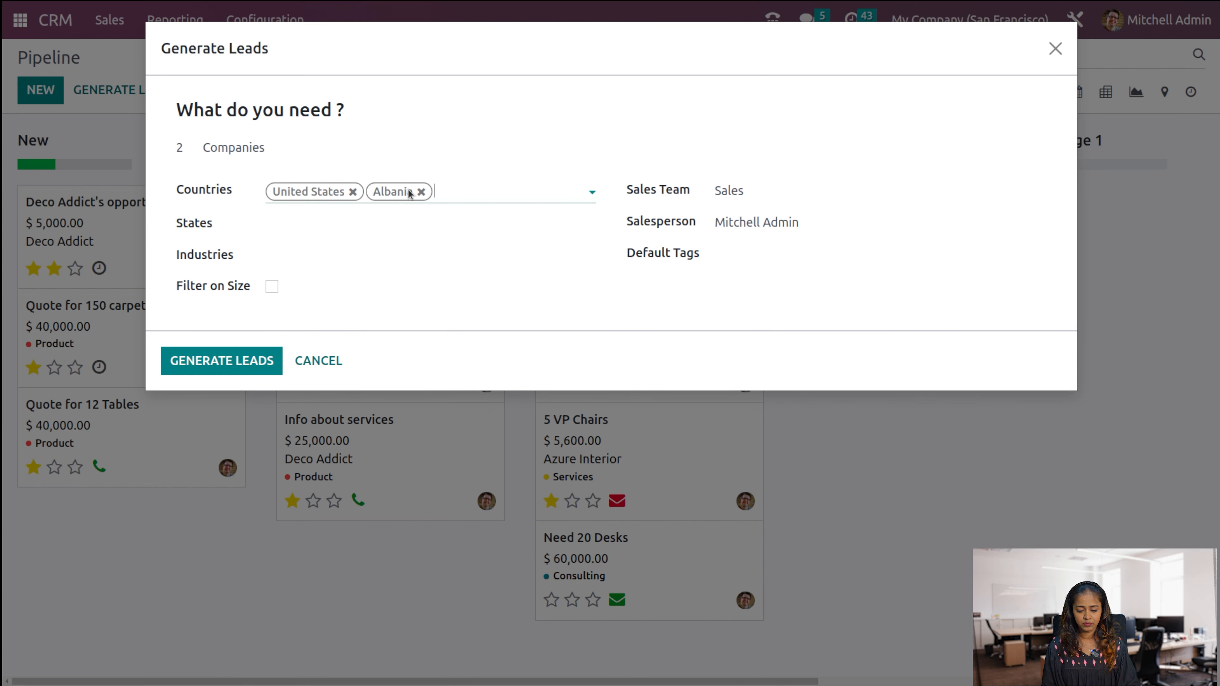
click(287, 220)
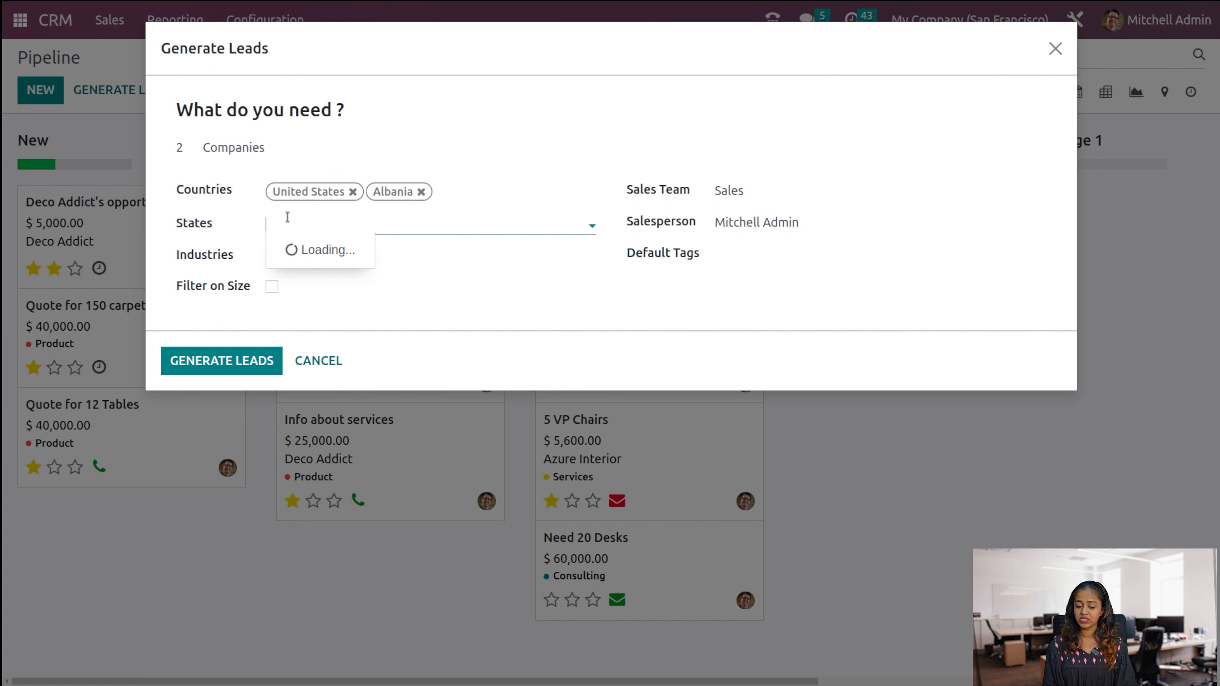
click(368, 250)
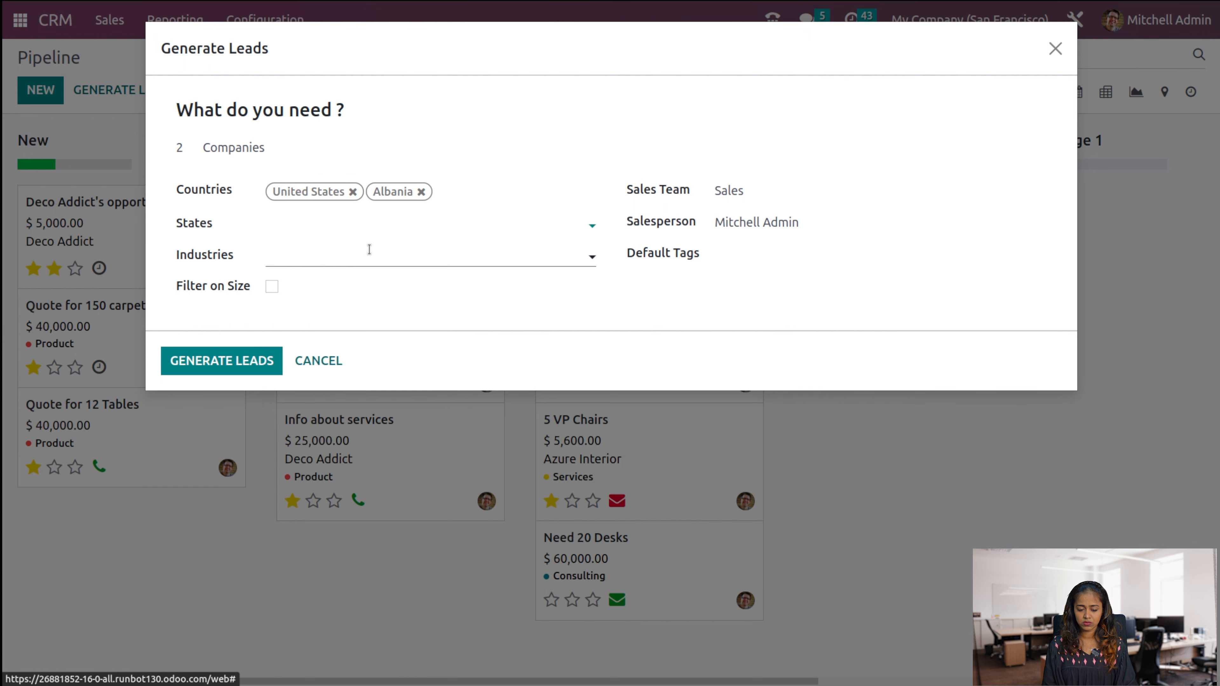
click(472, 221)
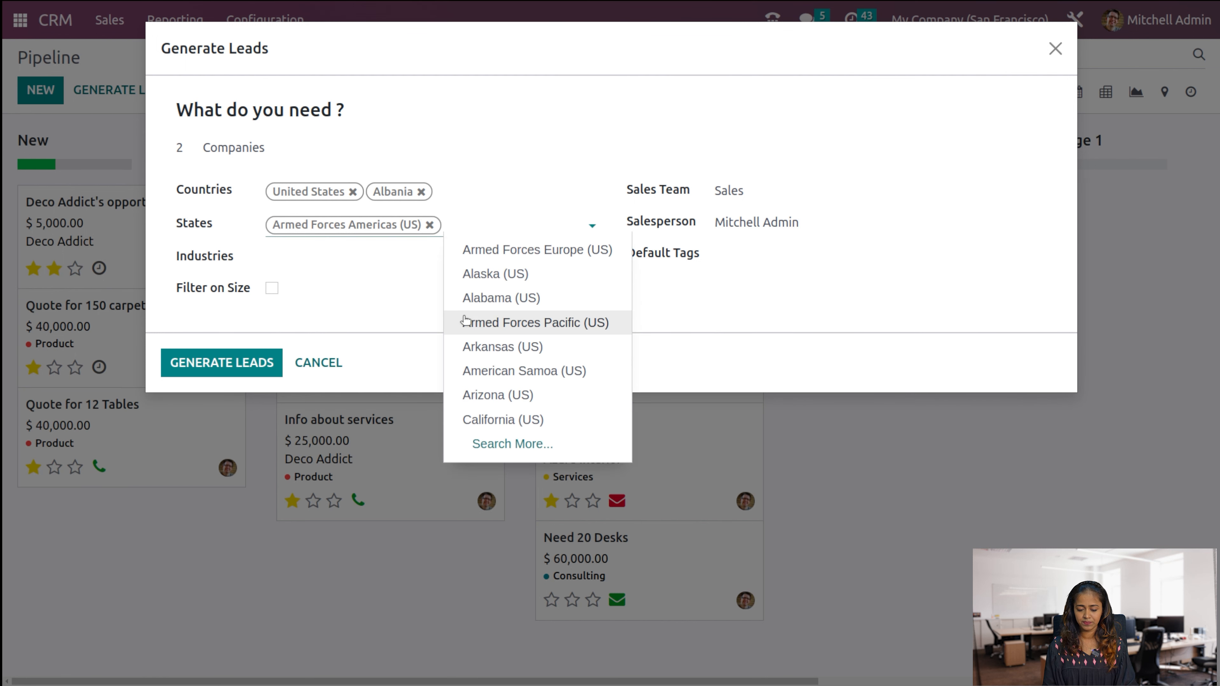
click(496, 272)
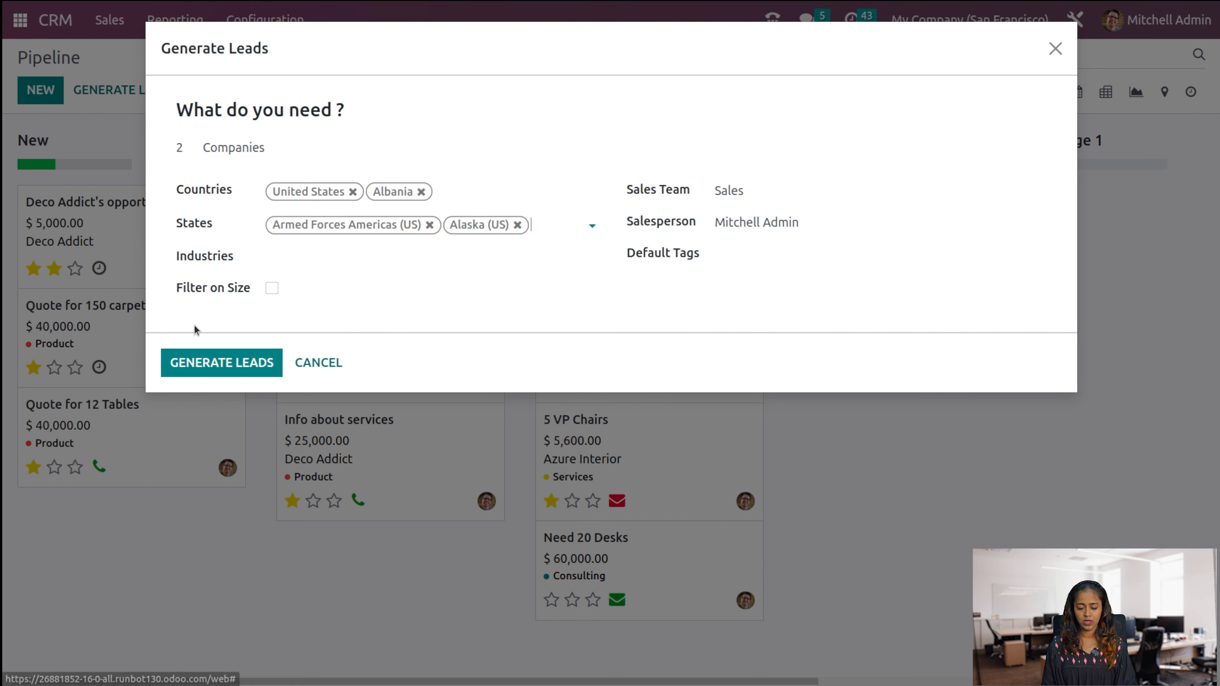
- Restrict the lead request to the industries Media and Banks & Insurance
click(350, 256)
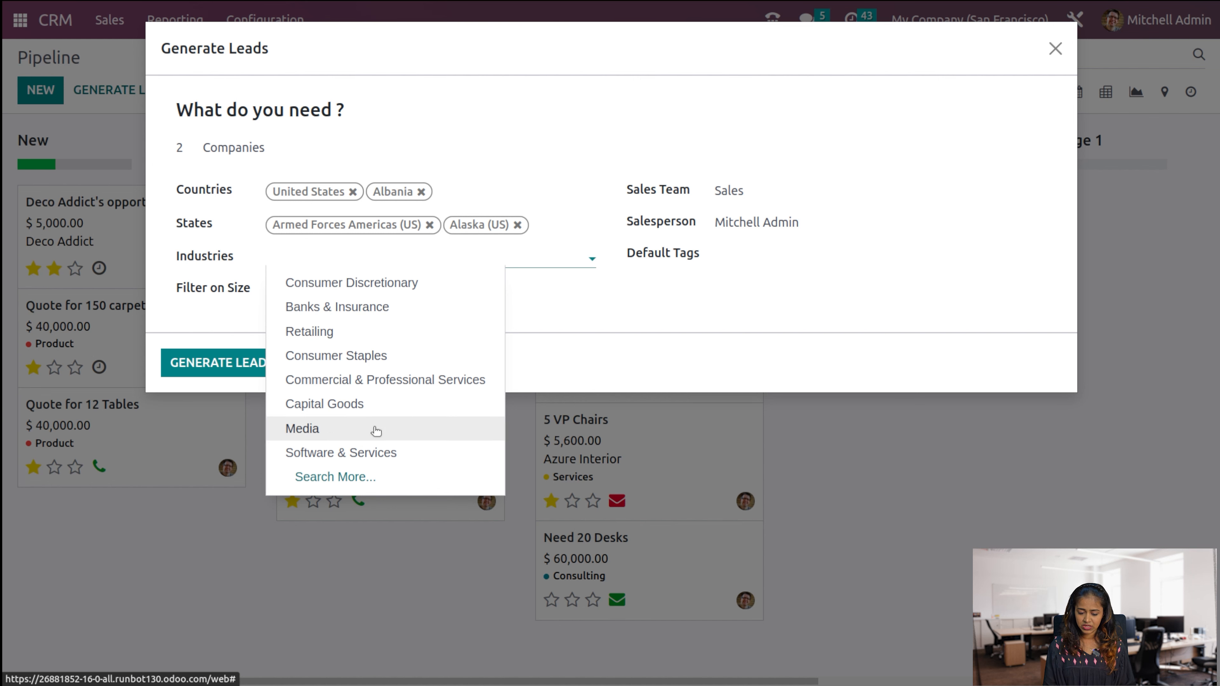
click(351, 429)
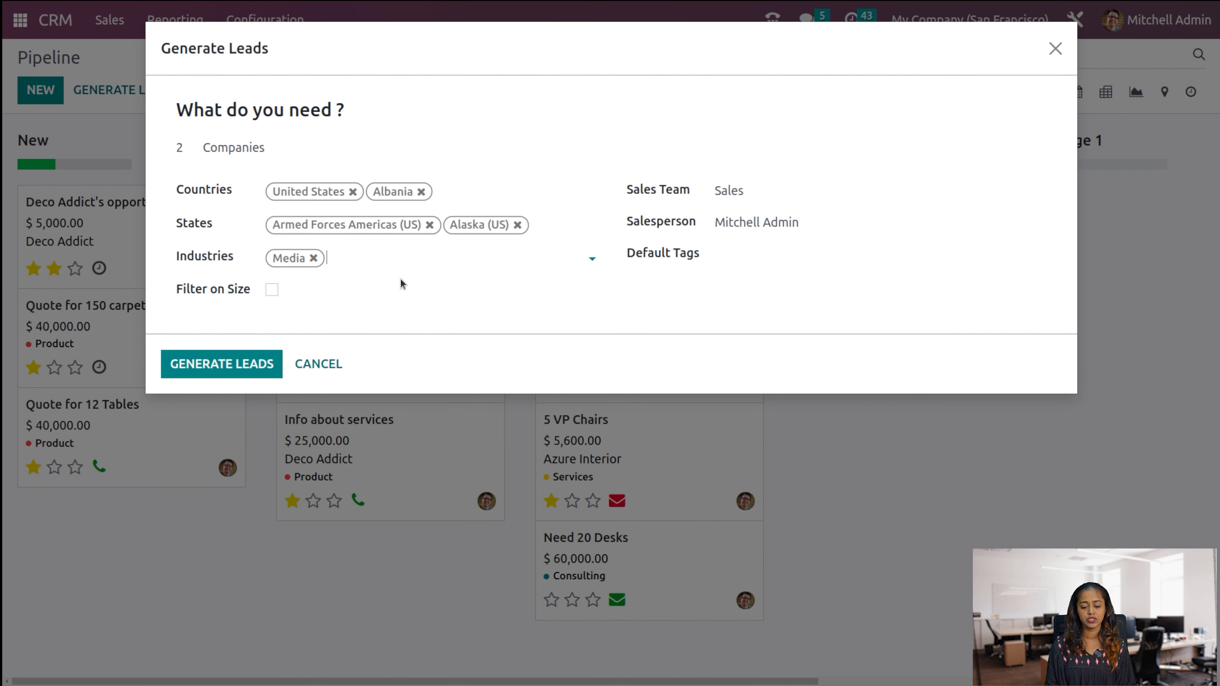
click(403, 261)
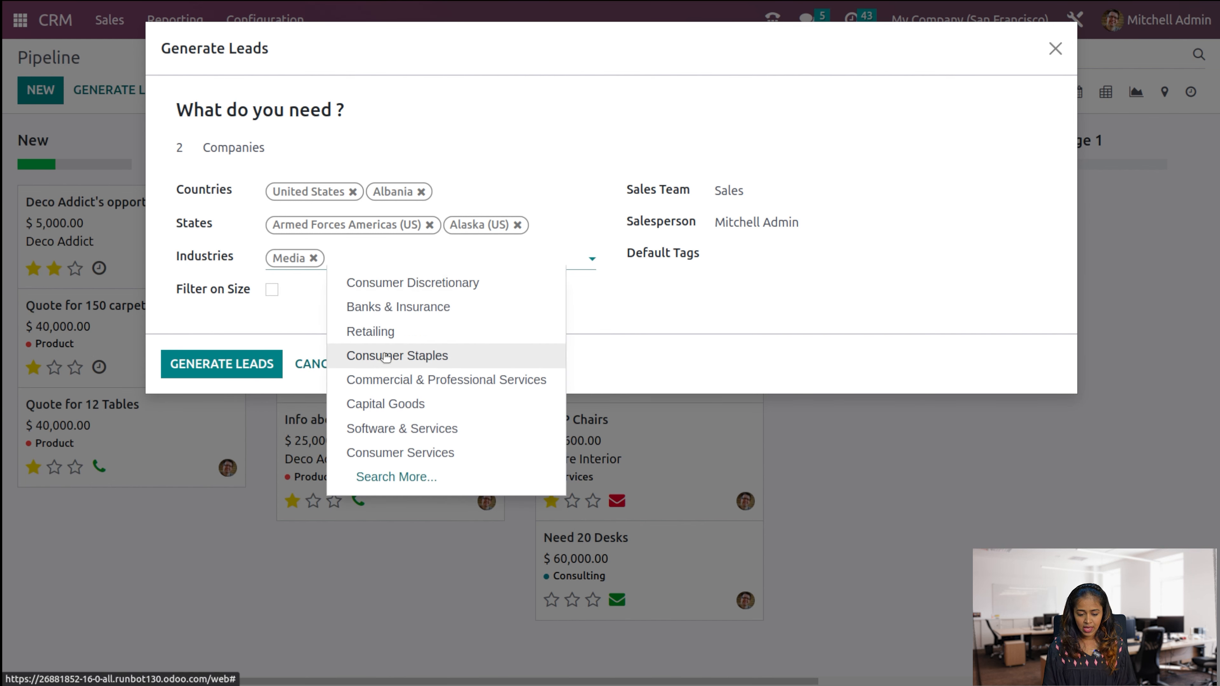
click(409, 306)
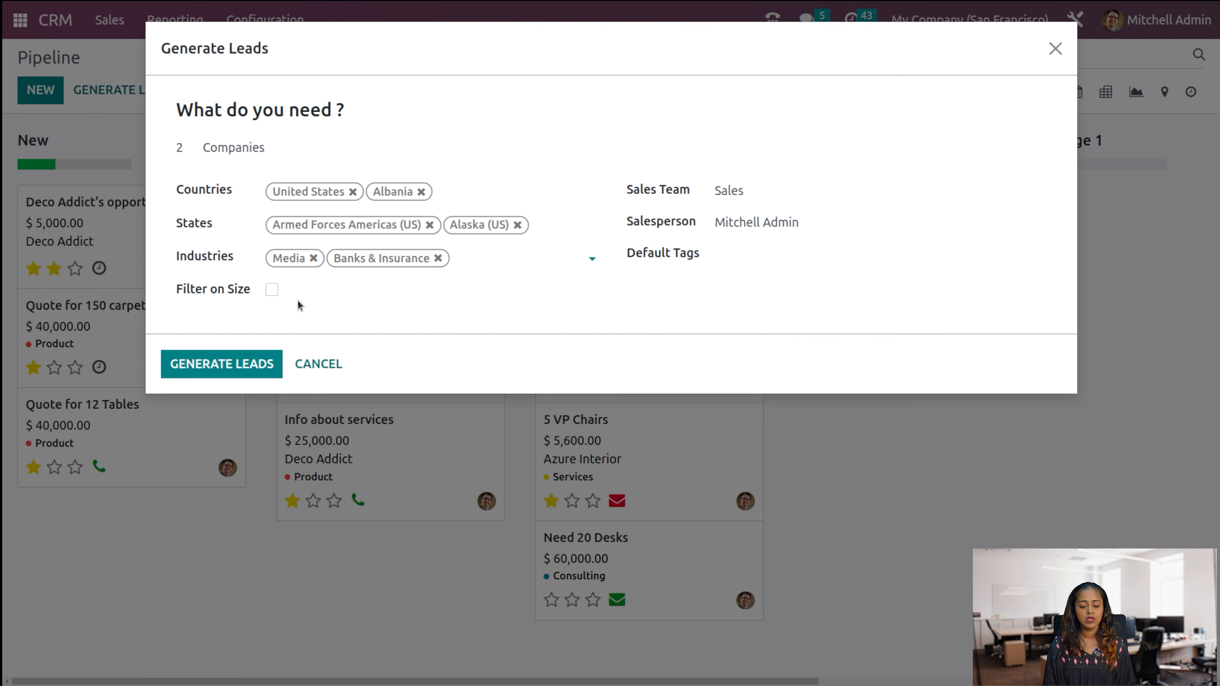
- Enable filtering the leads by company size and set the maximum to 200 employees
click(271, 290)
click(272, 290)
click(271, 290)
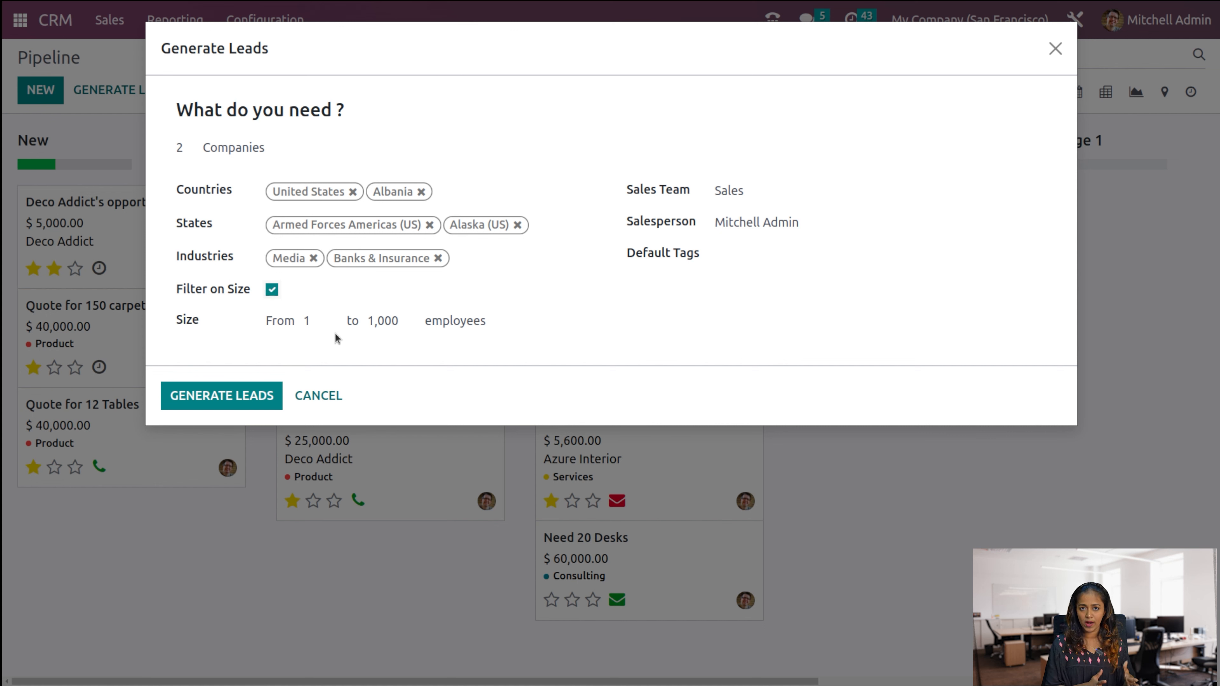
click(397, 321)
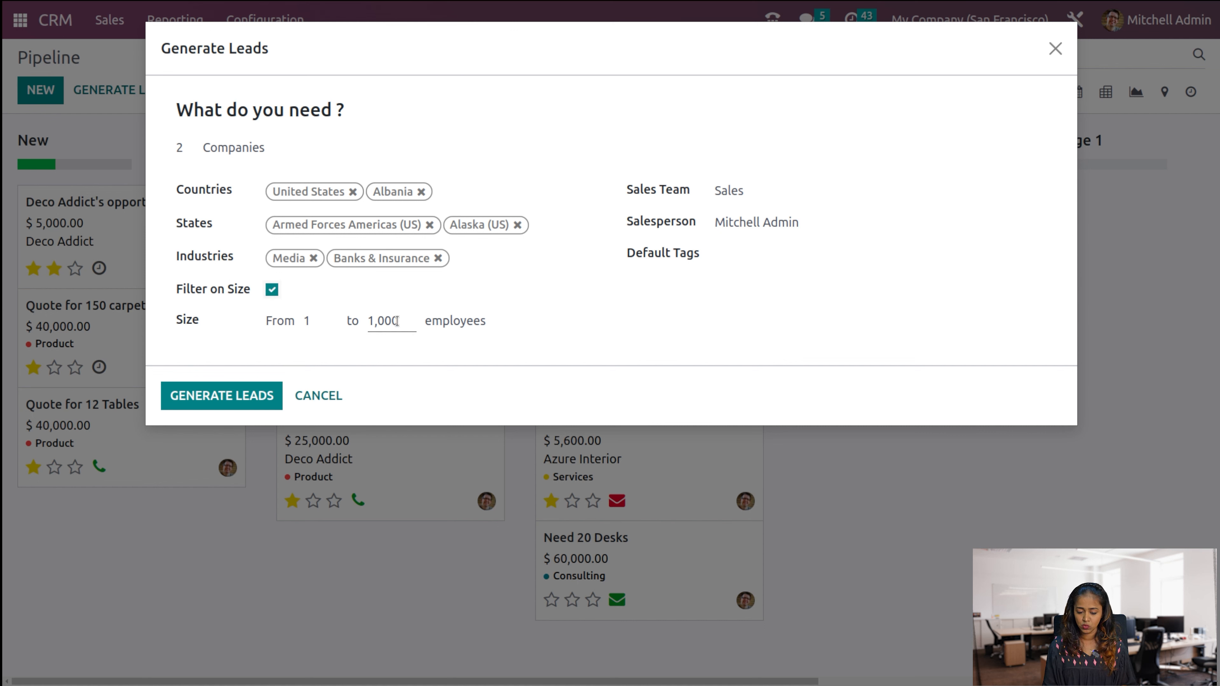
key(BackSpace)
key(BackSpace)
key(BackSpace)
key(BackSpace)
key(BackSpace)
text(200)
click(308, 342)
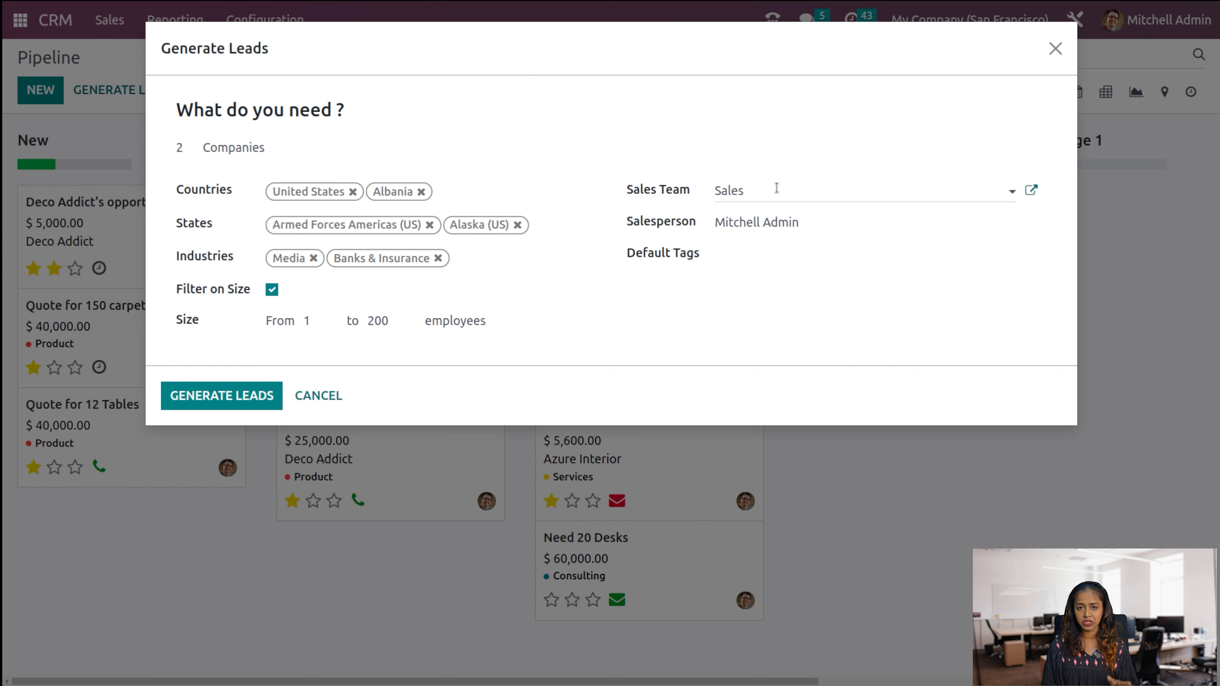
- Give the lead request the default tags Product and Information, try to generate the leads, and cancel the request
click(786, 253)
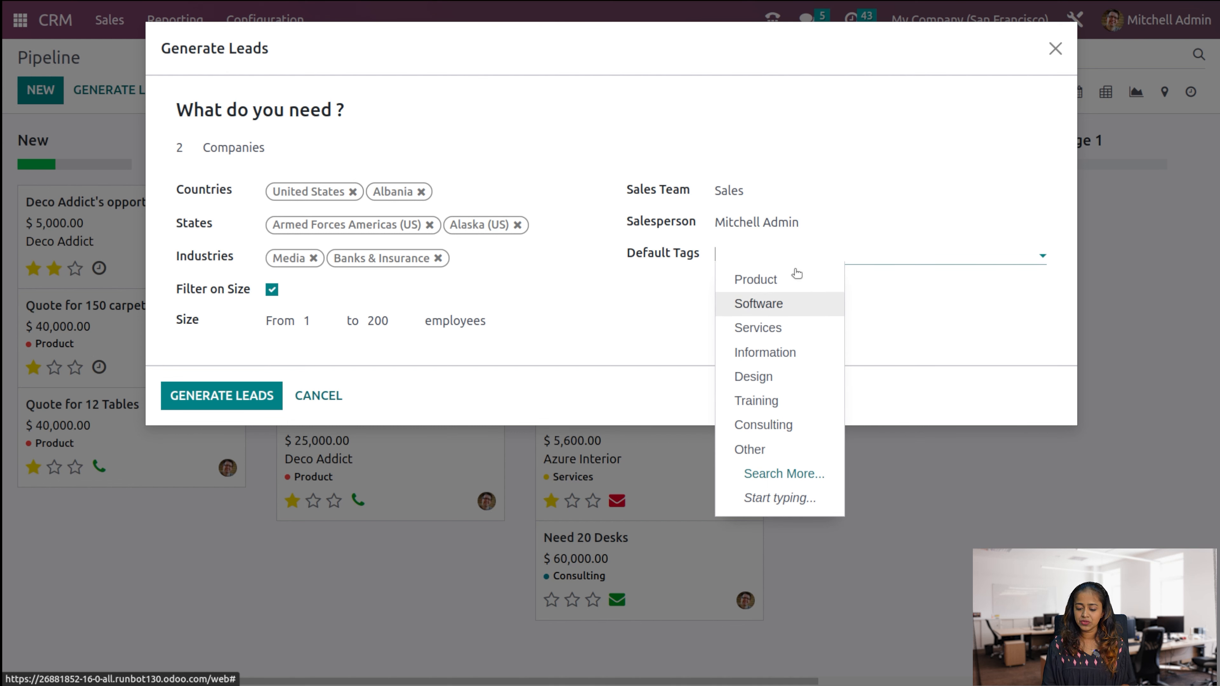
click(786, 293)
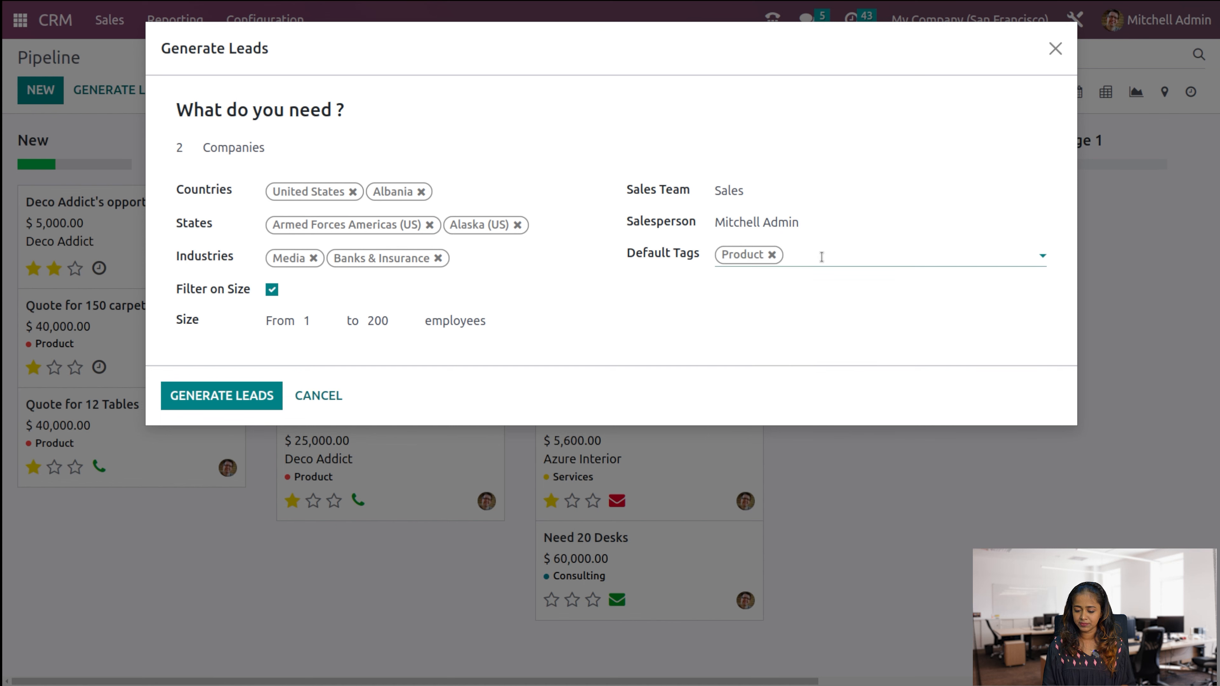
click(823, 254)
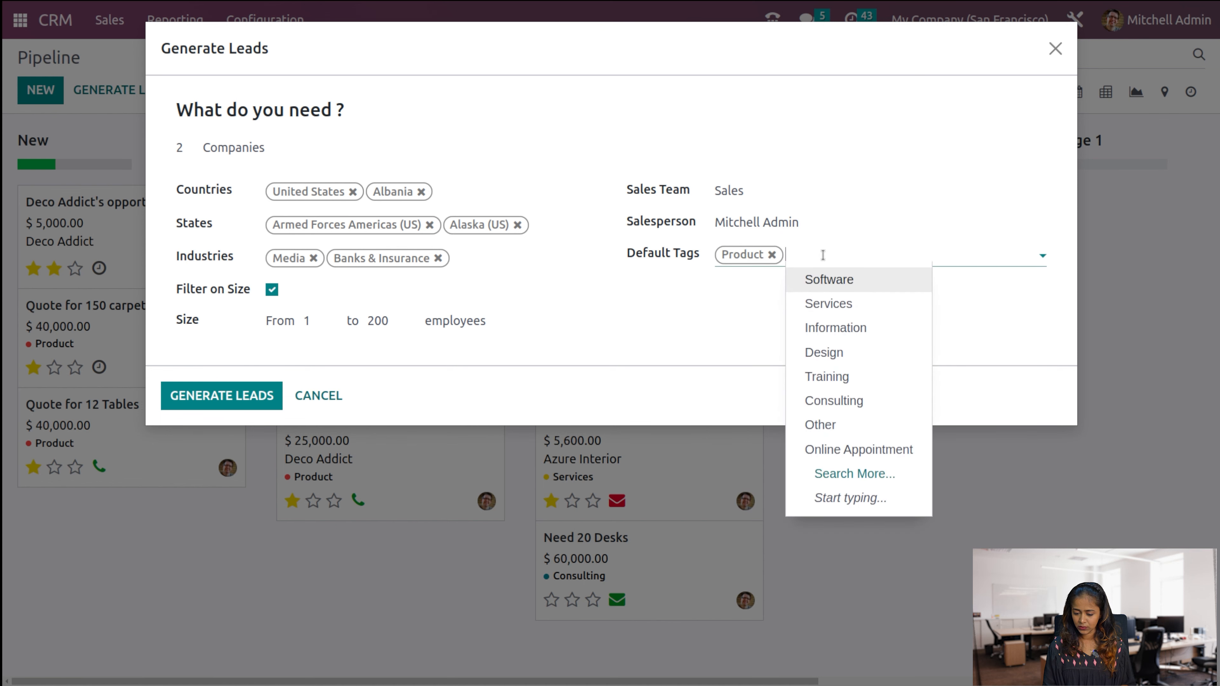
click(853, 327)
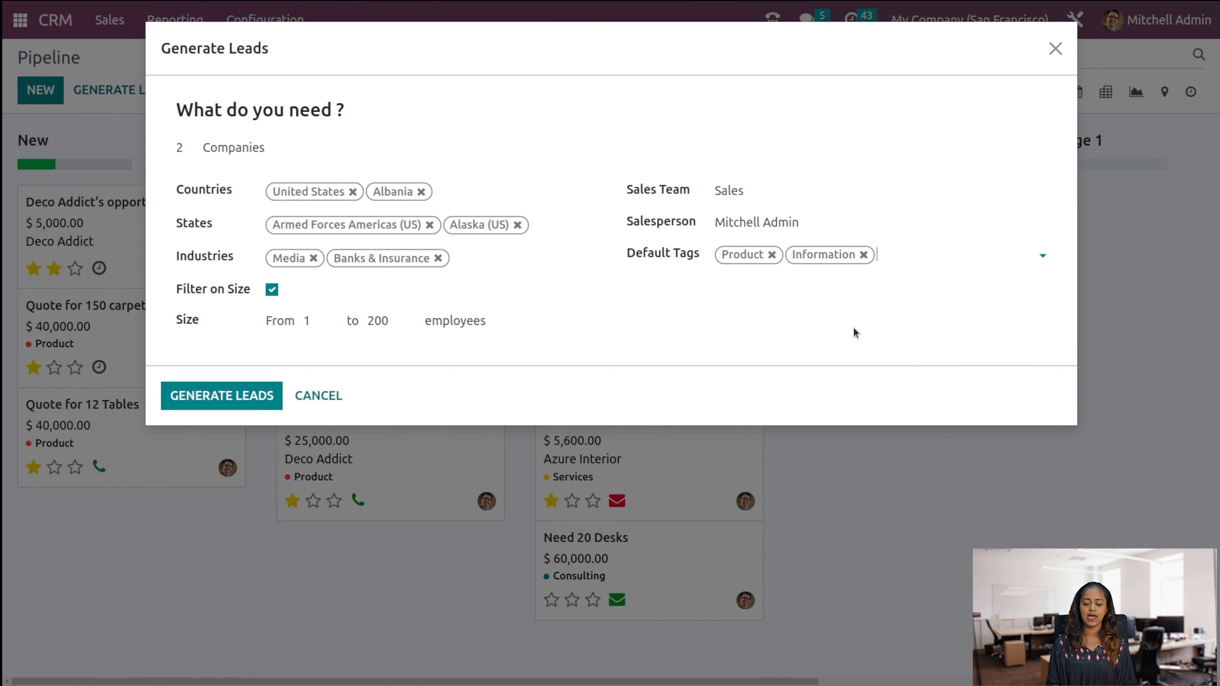
click(228, 401)
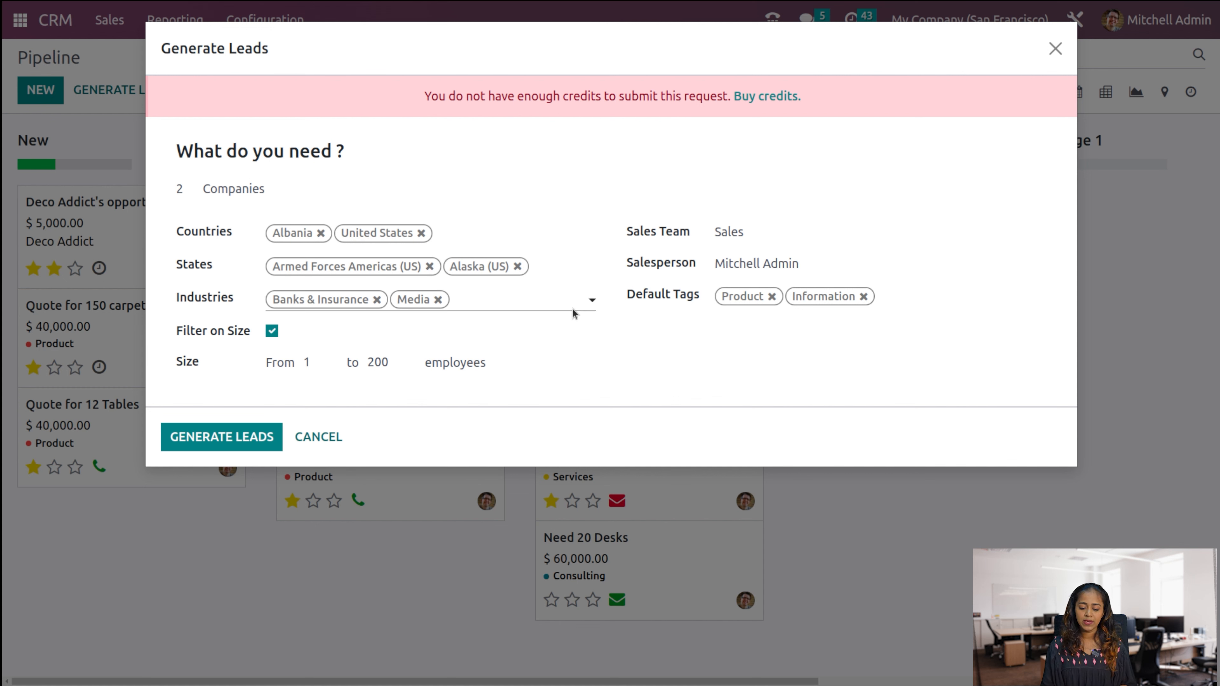
click(327, 438)
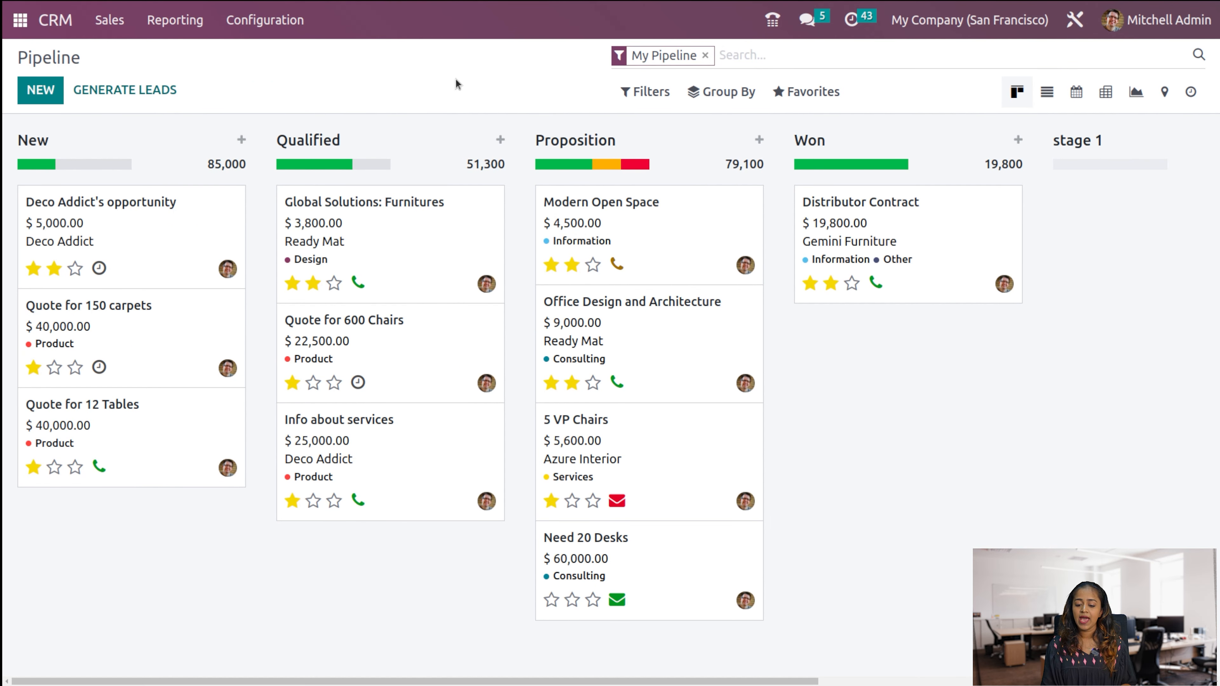
- Look through the pipeline's available filters, grouping options and favorites actions
click(654, 92)
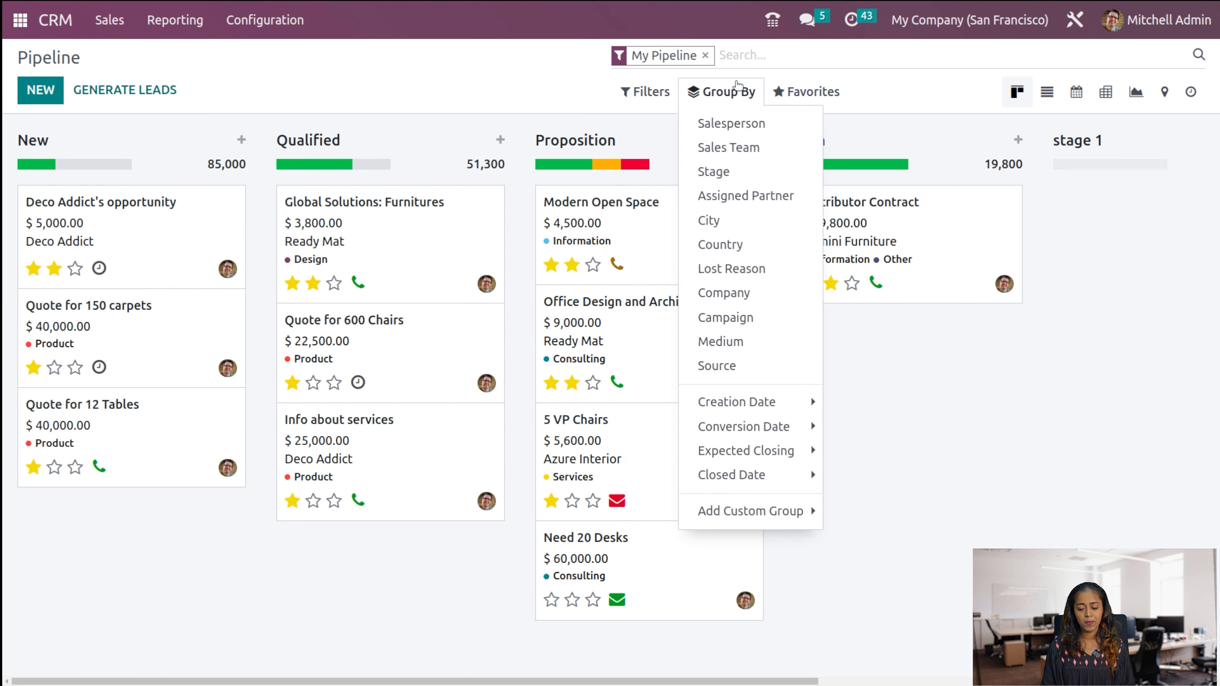
mouse_move(803, 102)
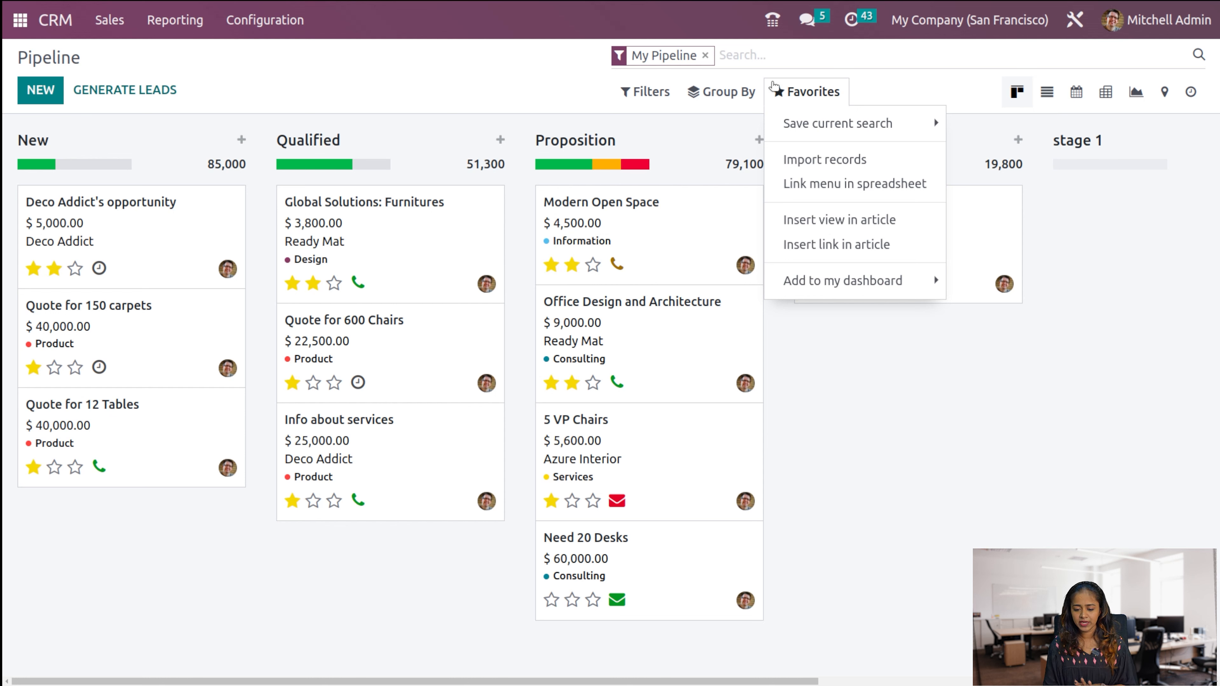
mouse_move(718, 92)
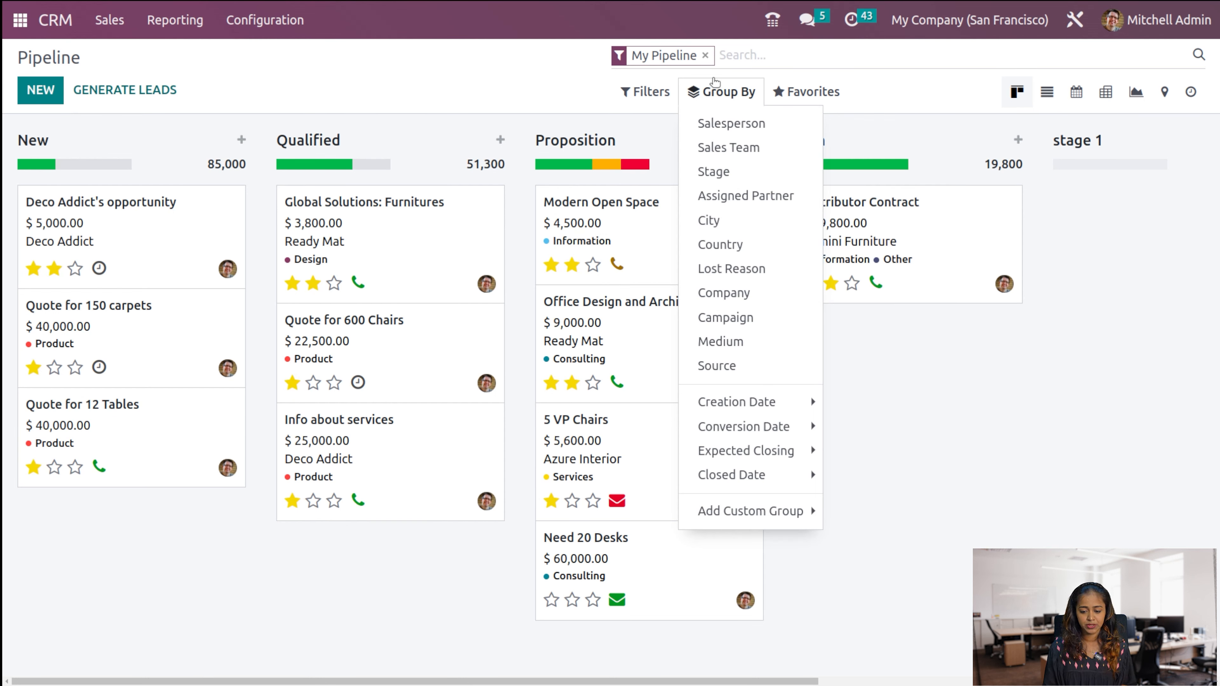
click(570, 70)
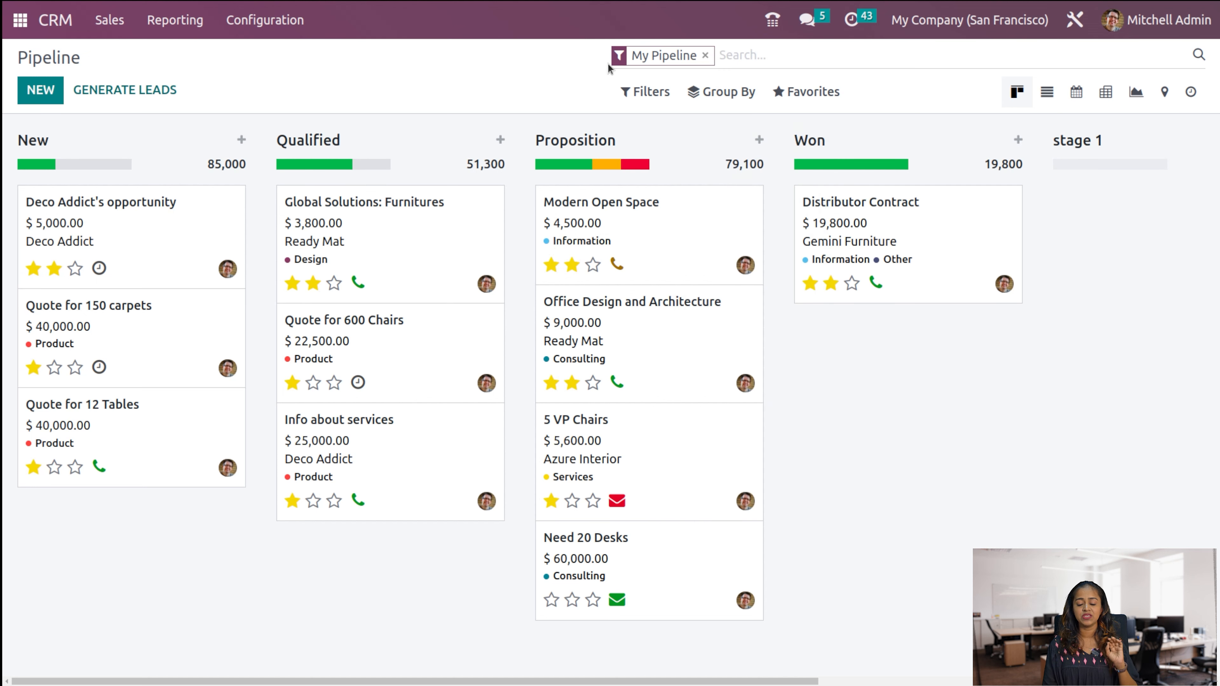
- Remove the My Pipeline filter and review the opportunities of all salespeople across the stages
click(705, 55)
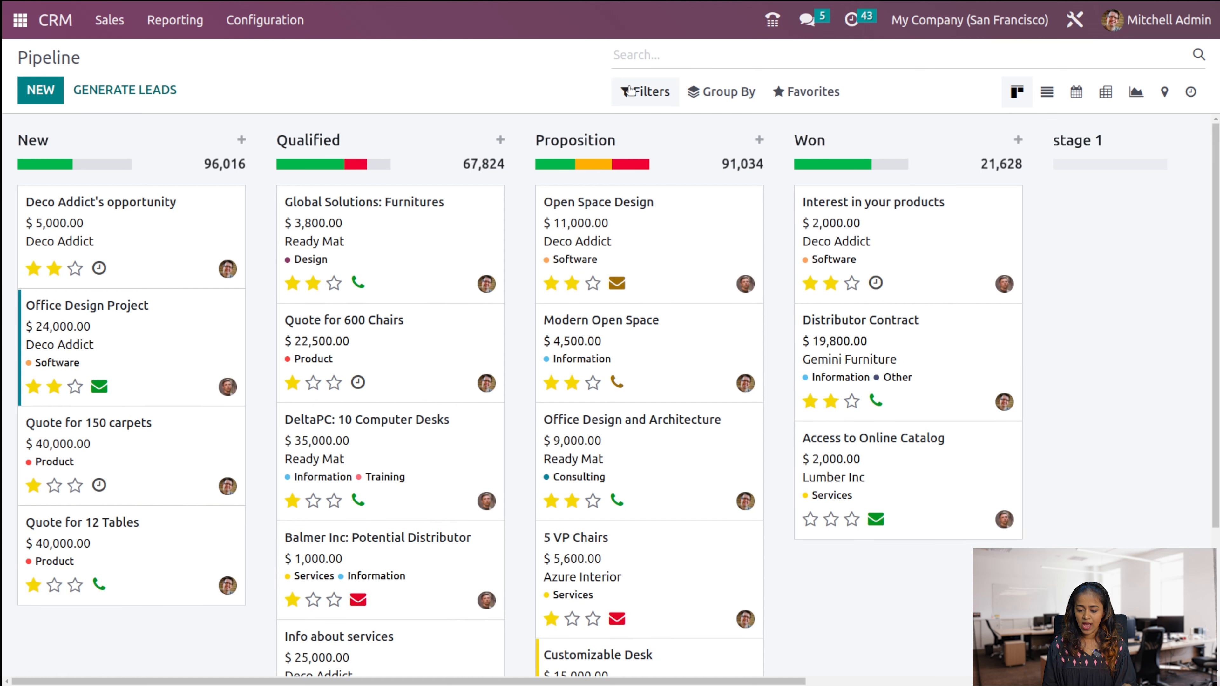
scroll(634, 432, down, 4)
scroll(633, 459, up, 4)
scroll(634, 459, down, 4)
scroll(634, 459, up, 4)
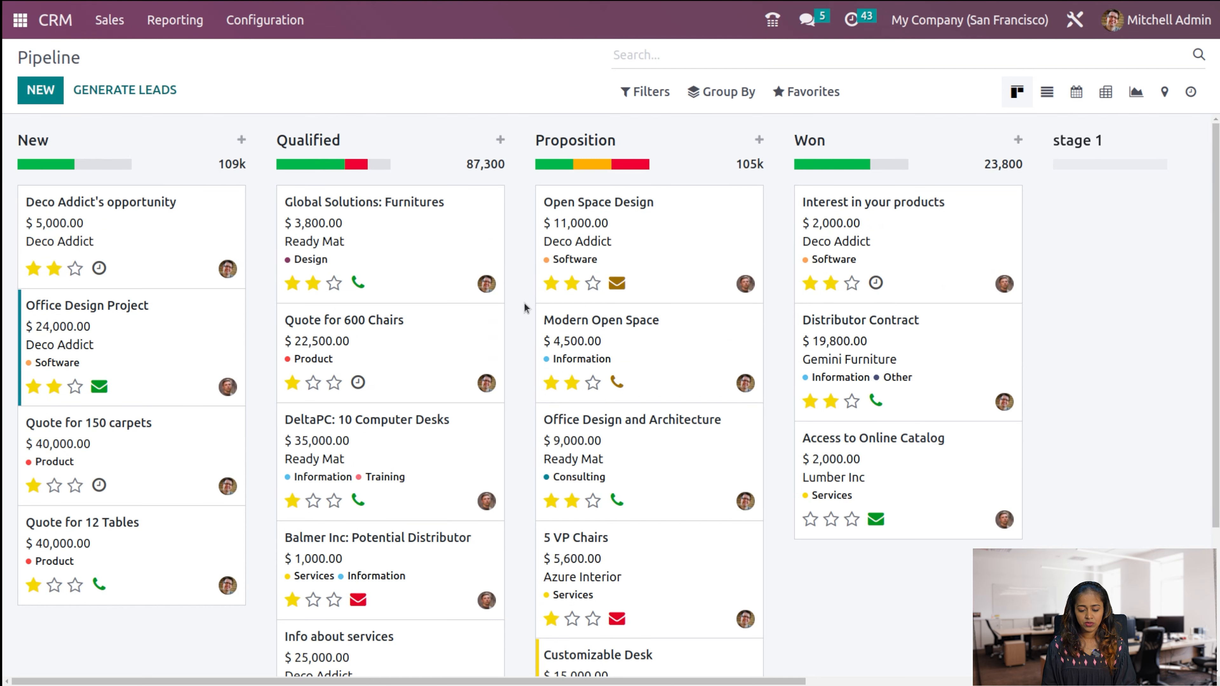
scroll(941, 288, down, 4)
scroll(941, 288, up, 4)
- Filter the pipeline by Unassigned, check the listed opportunities and remove the filter again
click(640, 91)
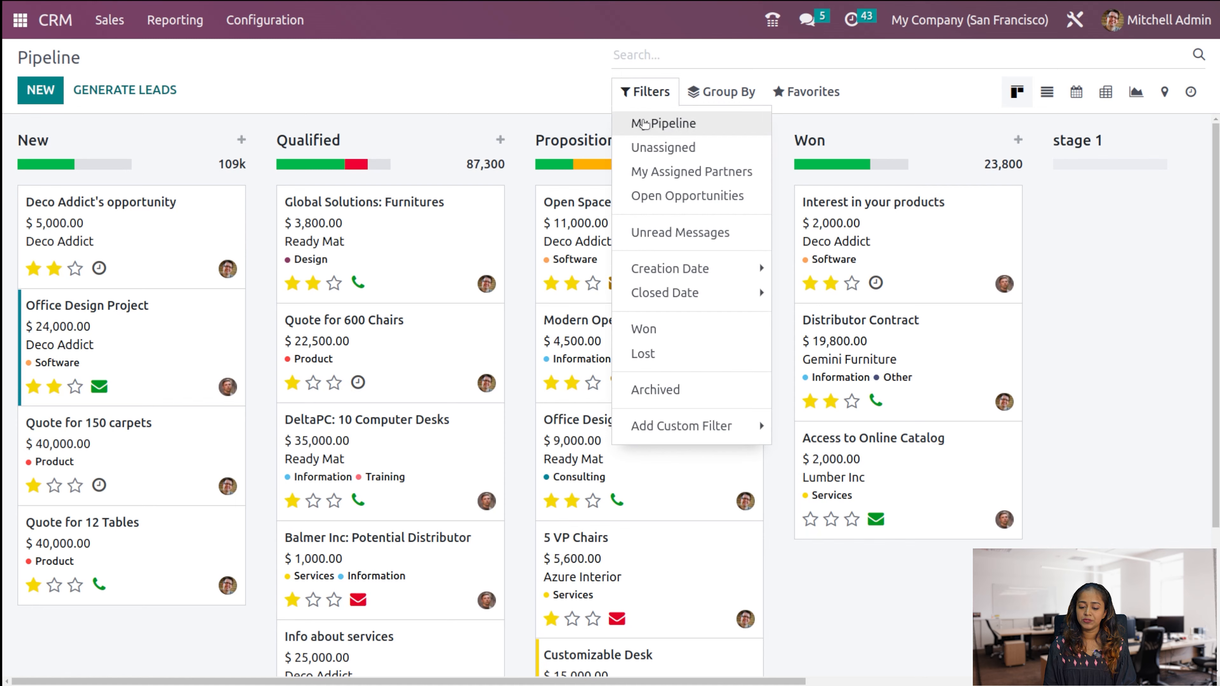
click(644, 146)
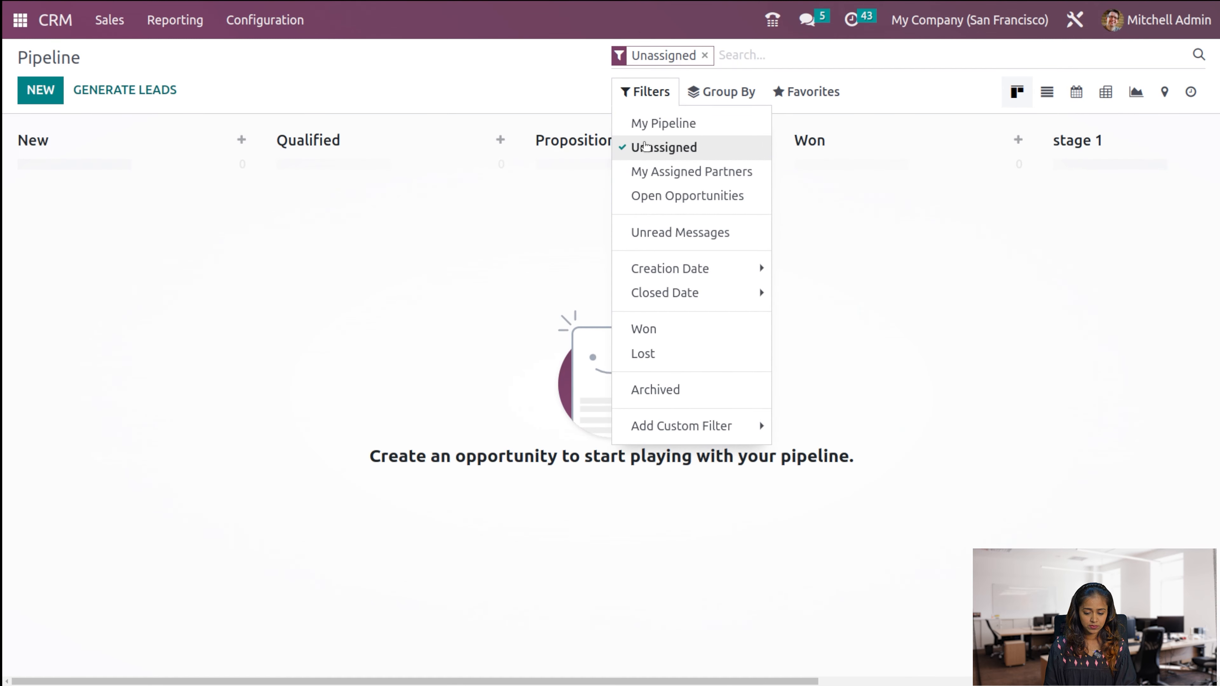
click(535, 72)
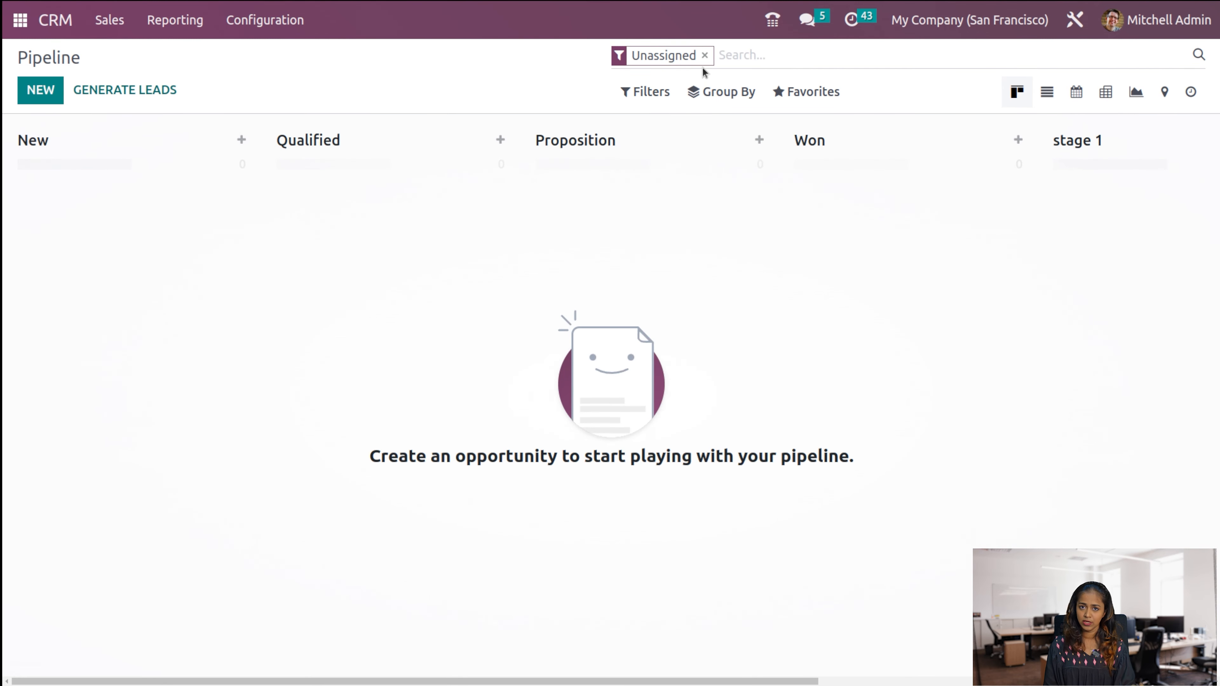
click(704, 55)
- Filter the pipeline by My Assigned Partners and check which opportunities match
click(645, 92)
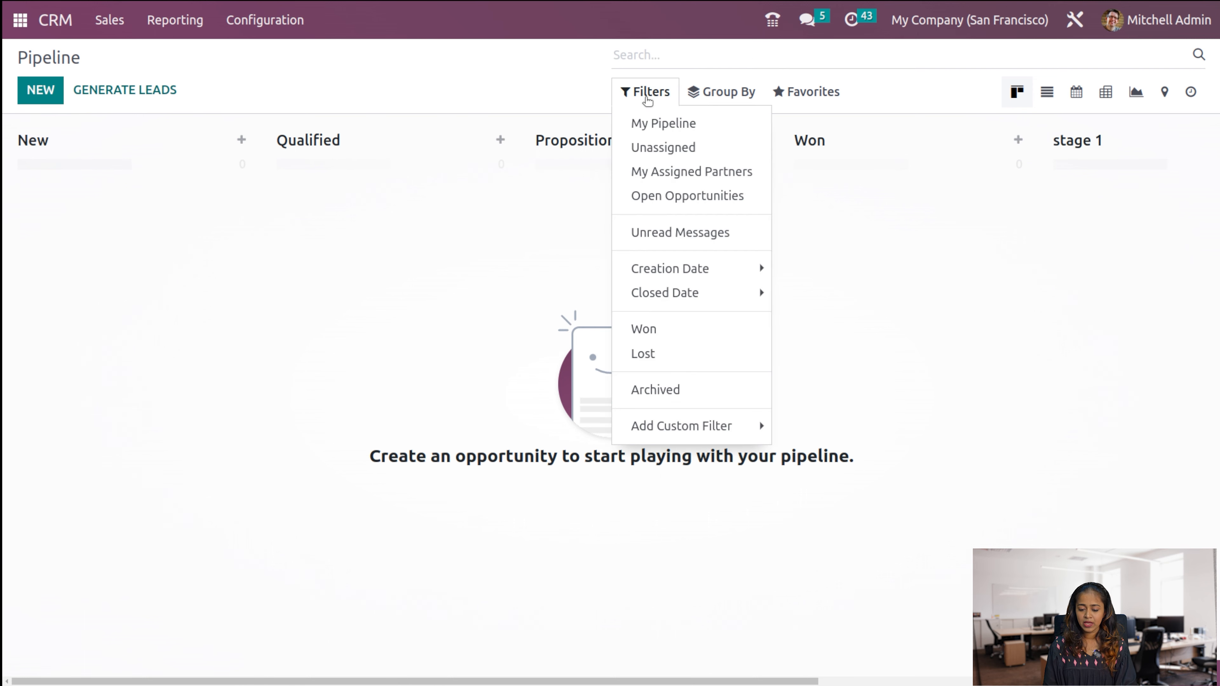
click(653, 173)
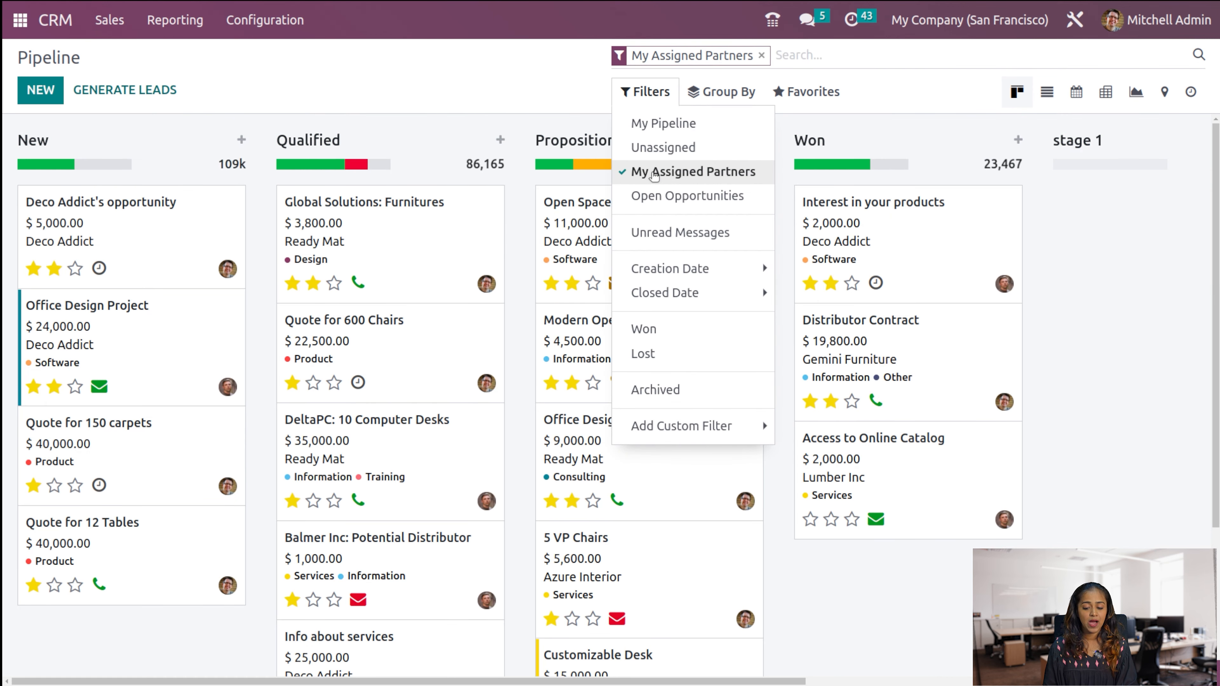
click(543, 89)
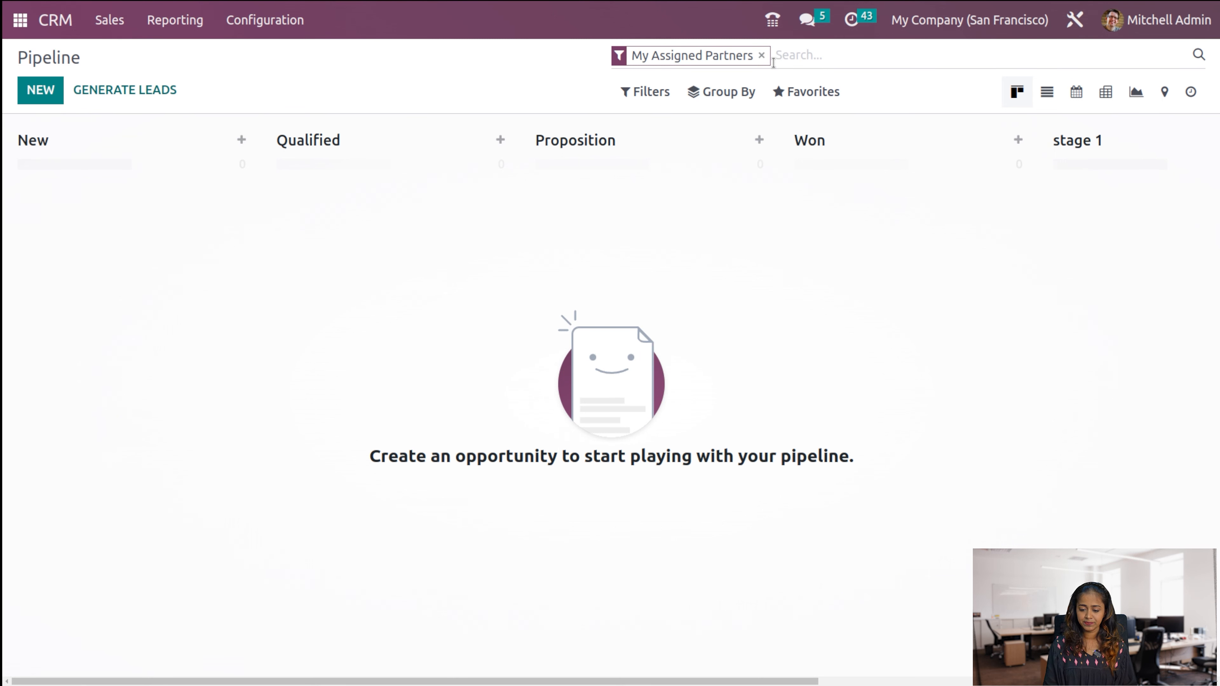
- Replace the My Assigned Partners filter with Open Opportunities and review the listed opportunities
click(661, 91)
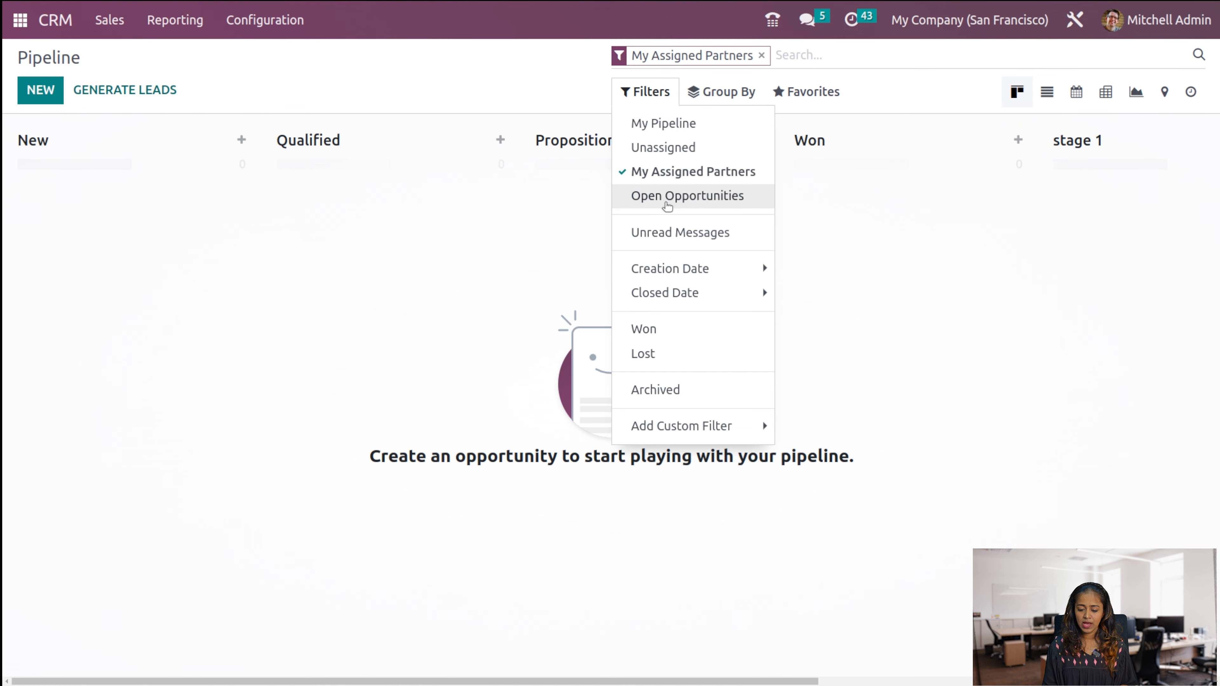
click(668, 178)
click(668, 179)
click(668, 183)
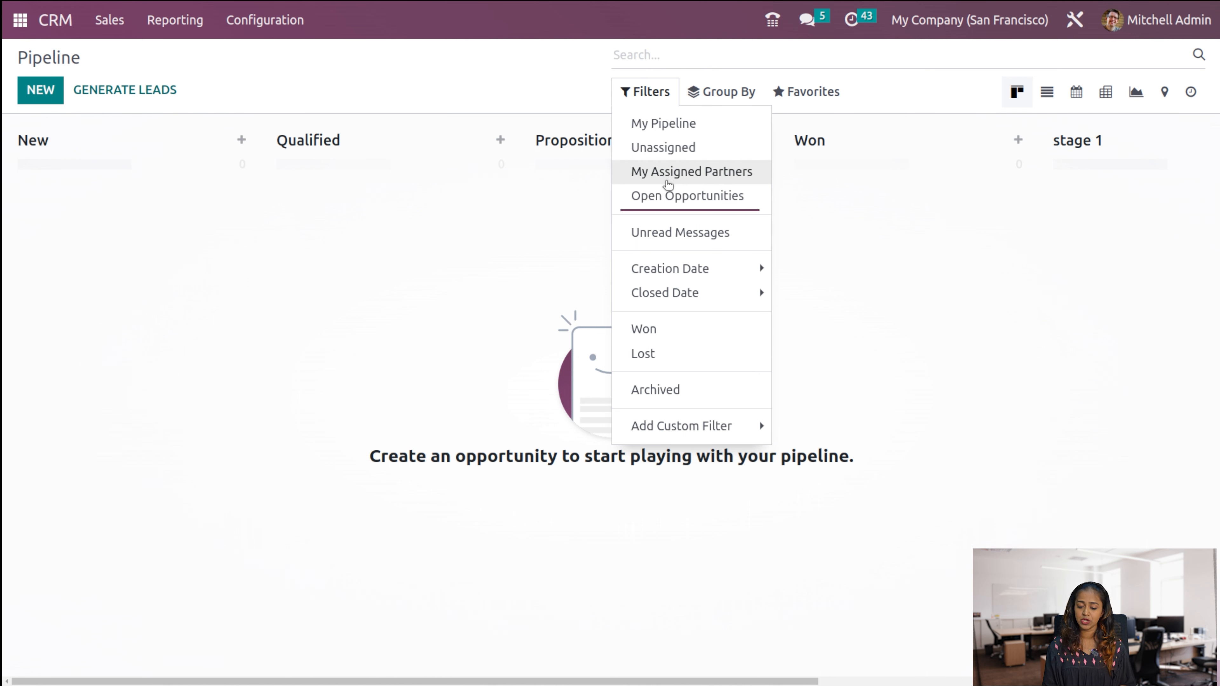
click(668, 196)
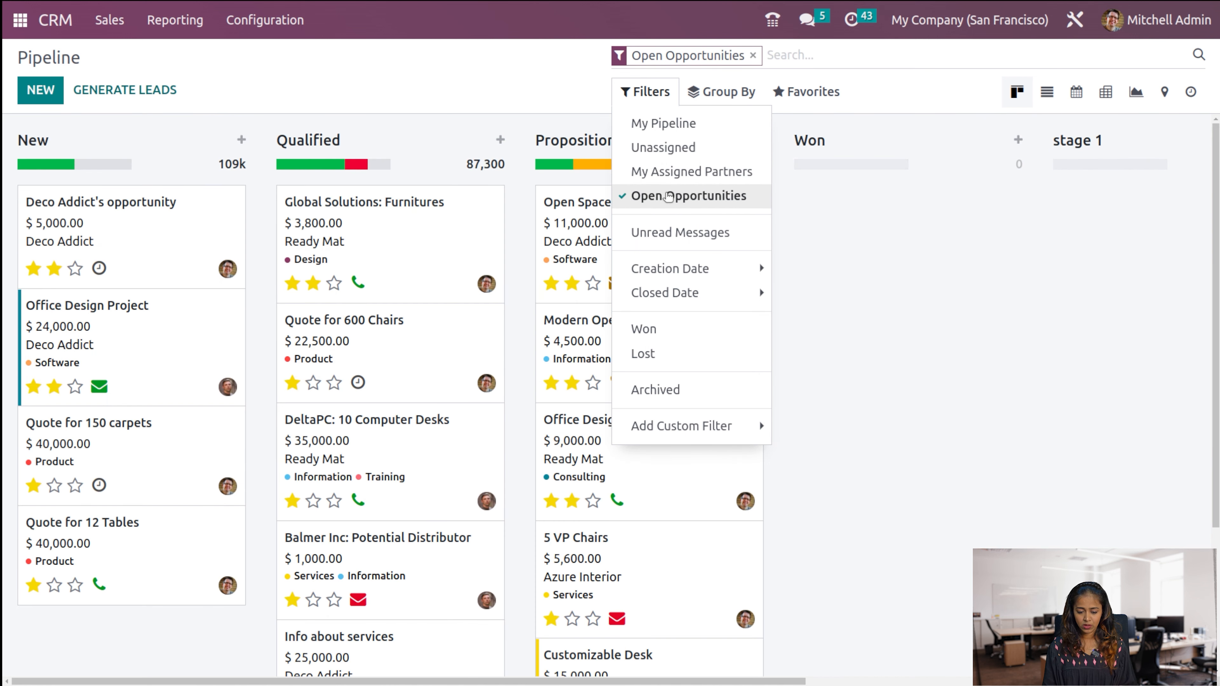
scroll(684, 567, down, 4)
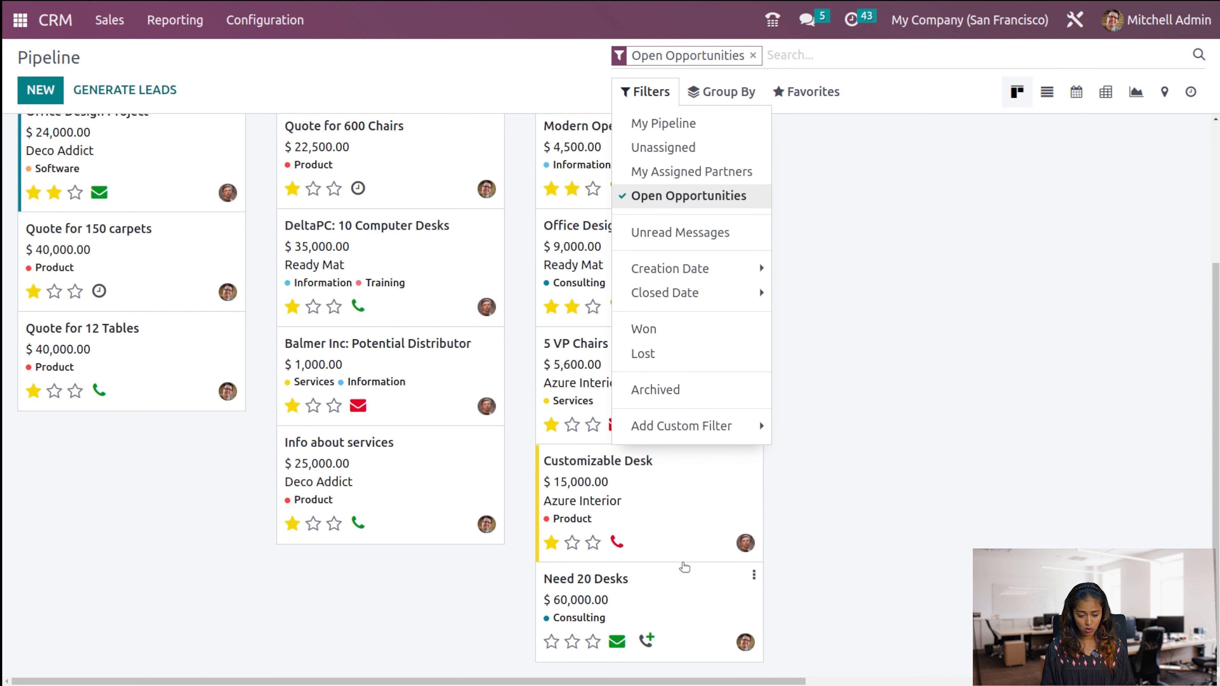
- Check the available Creation Date filter periods and remove the Open Opportunities filter from the pipeline
scroll(684, 567, up, 4)
click(673, 268)
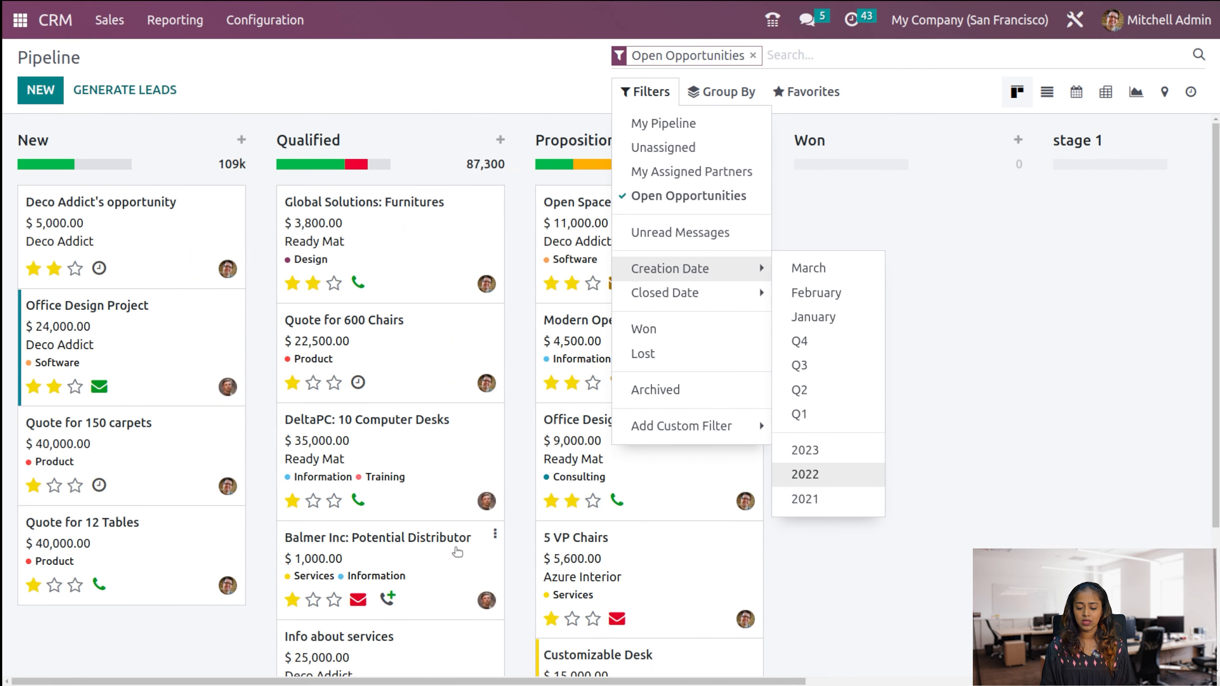
click(841, 222)
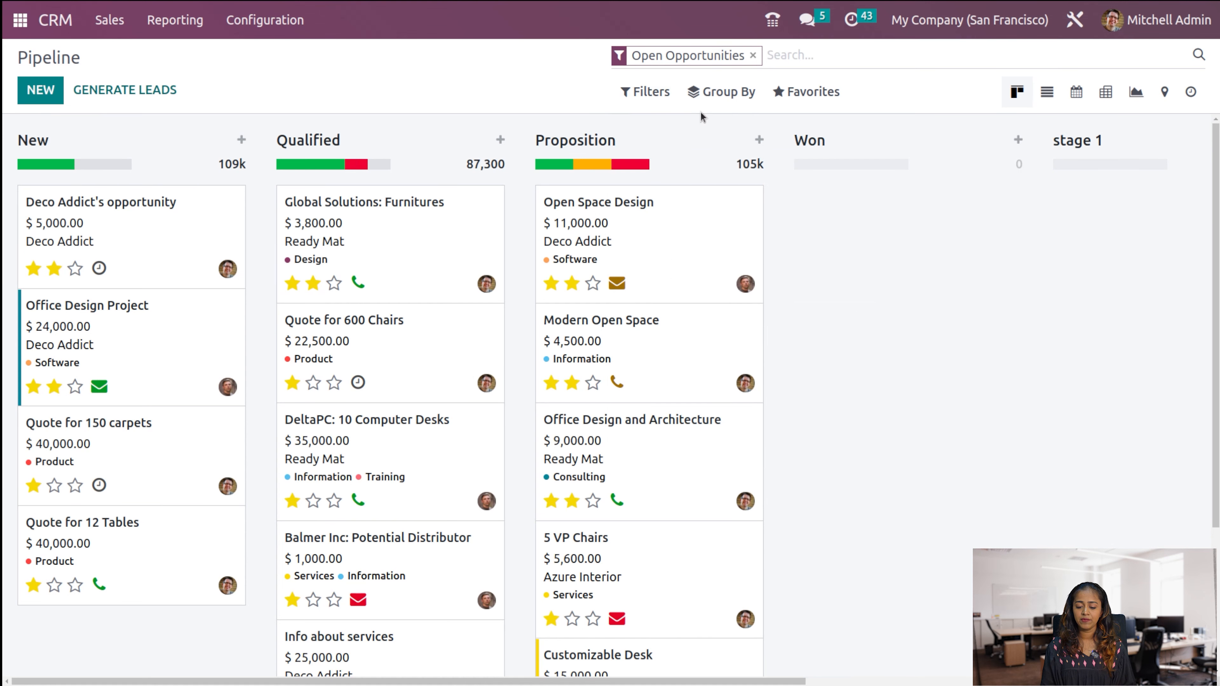
click(646, 91)
click(644, 194)
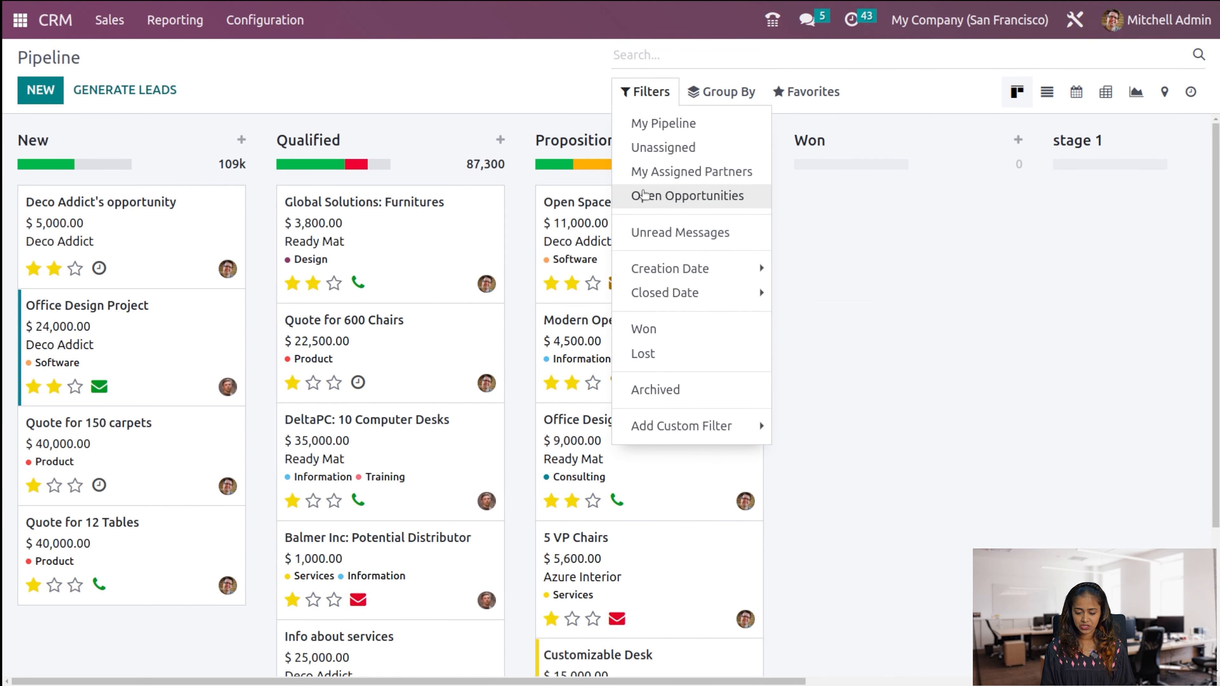
- Filter the pipeline by Unread Messages, remove that filter again and check the Closed Date filter periods
click(665, 233)
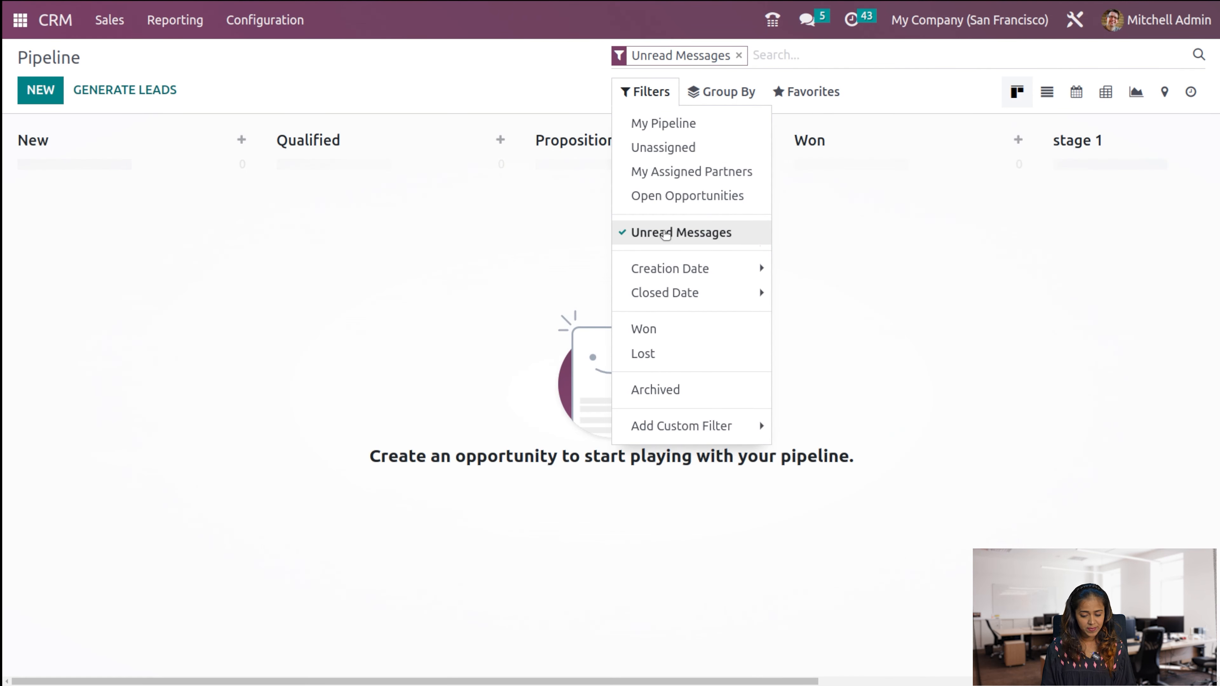
click(665, 234)
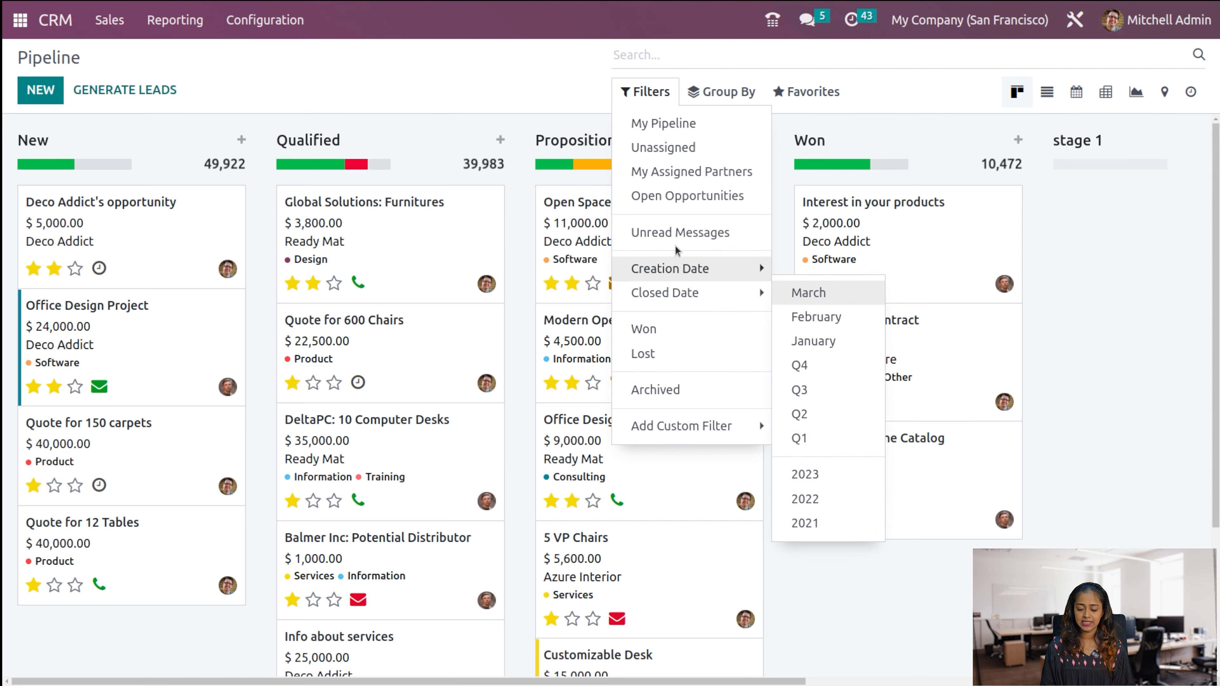
mouse_move(681, 294)
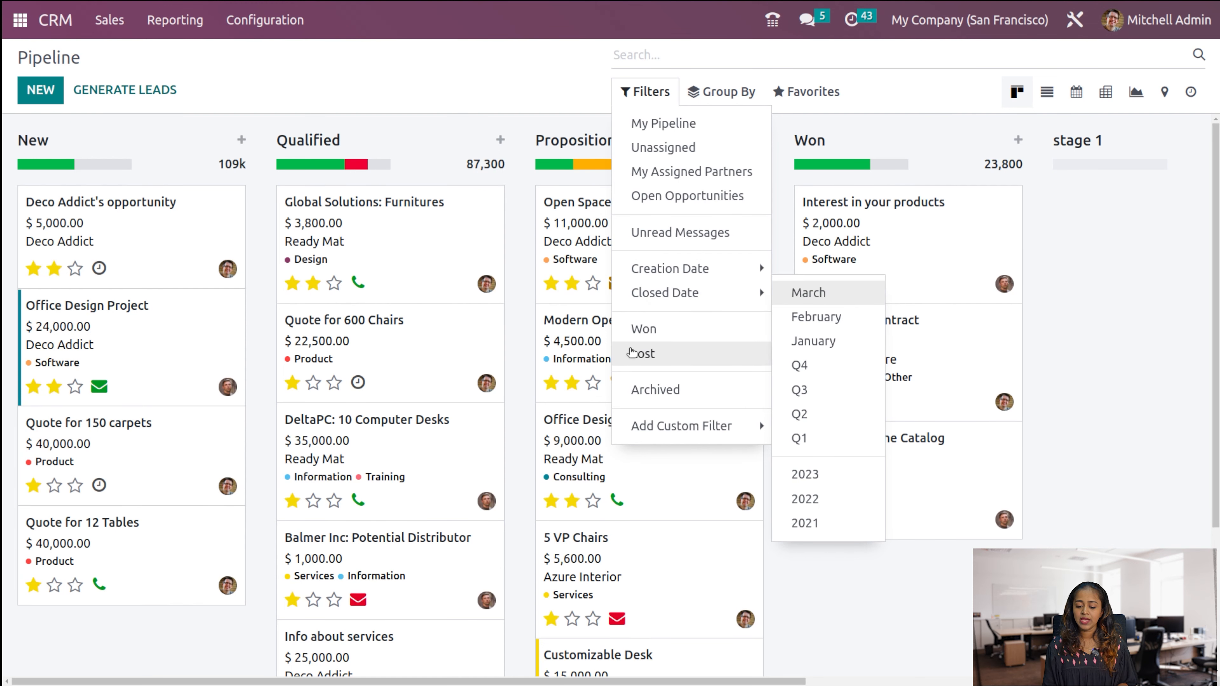
- Filter the pipeline by Won, look at the custom filter options and remove the Won filter
click(668, 339)
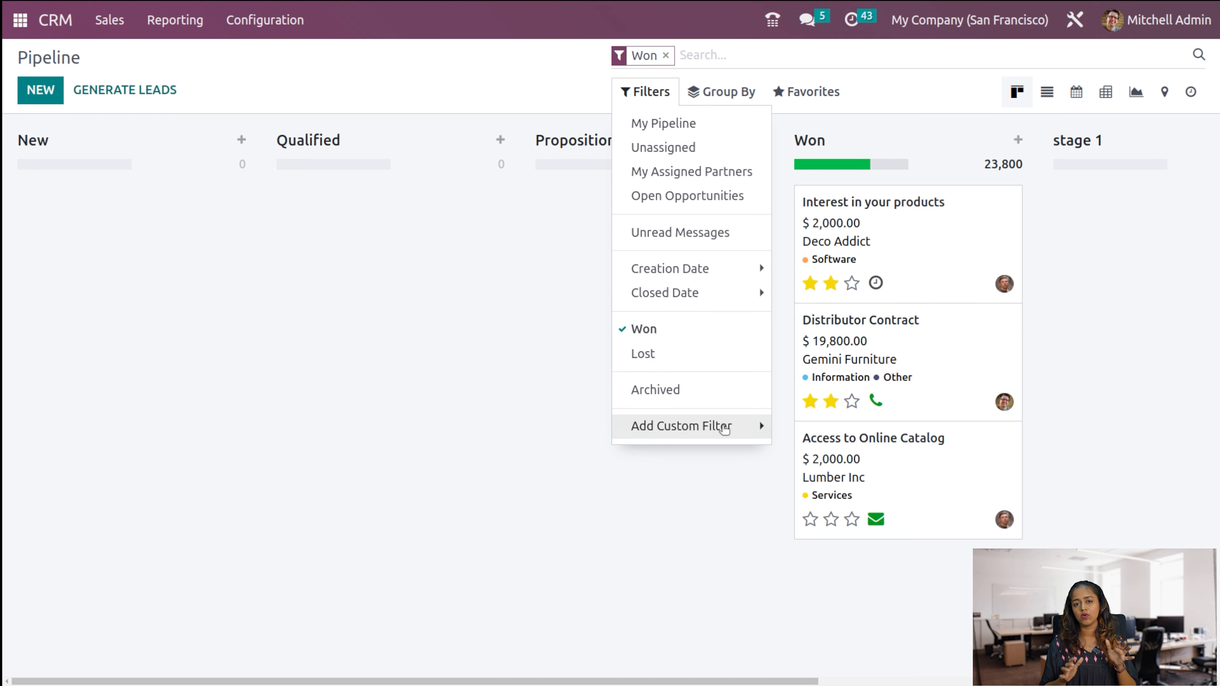
mouse_move(724, 429)
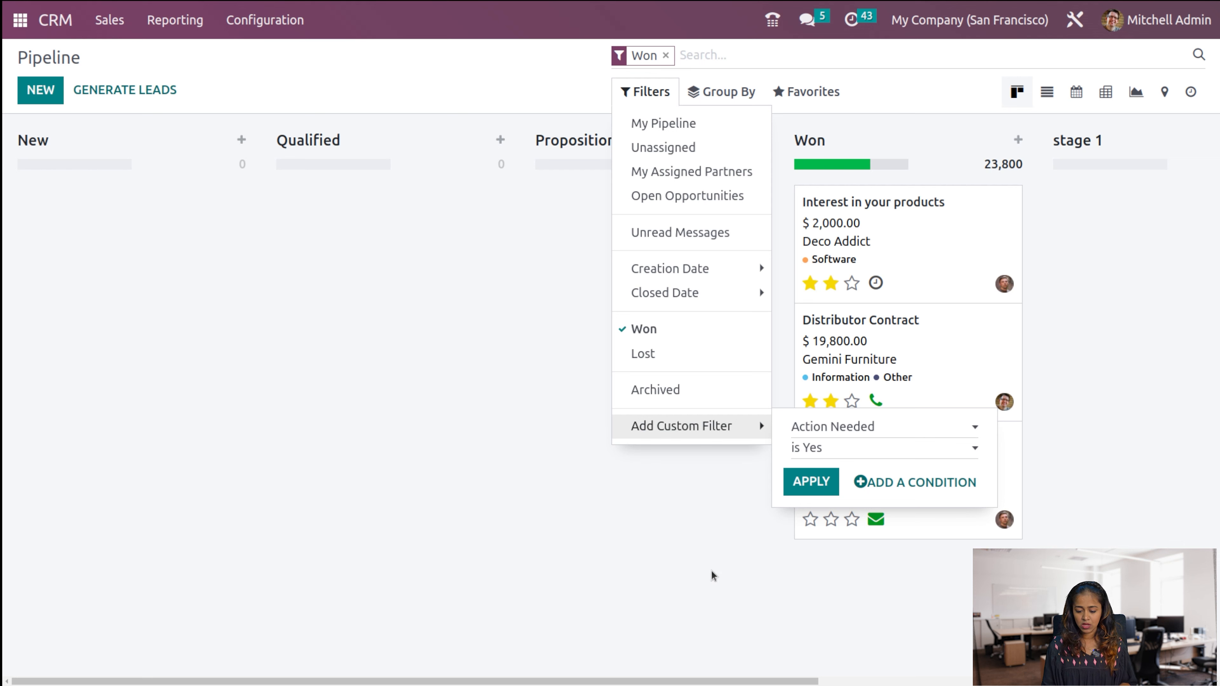
click(702, 580)
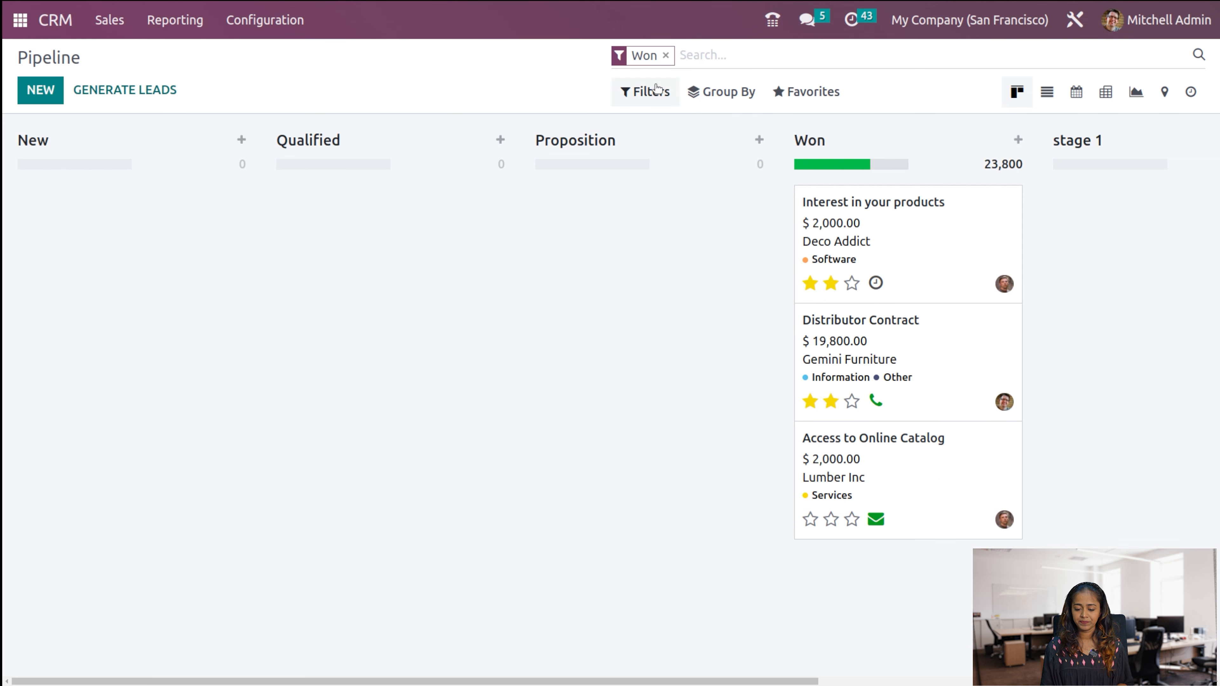
click(648, 91)
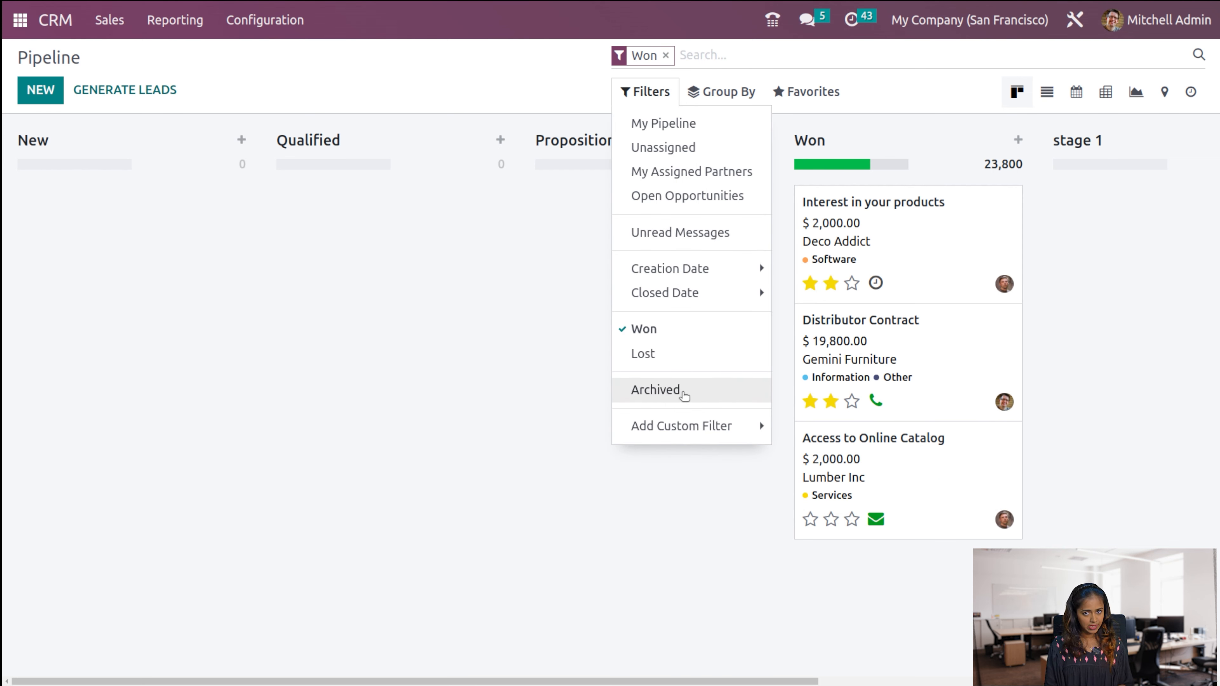
click(688, 426)
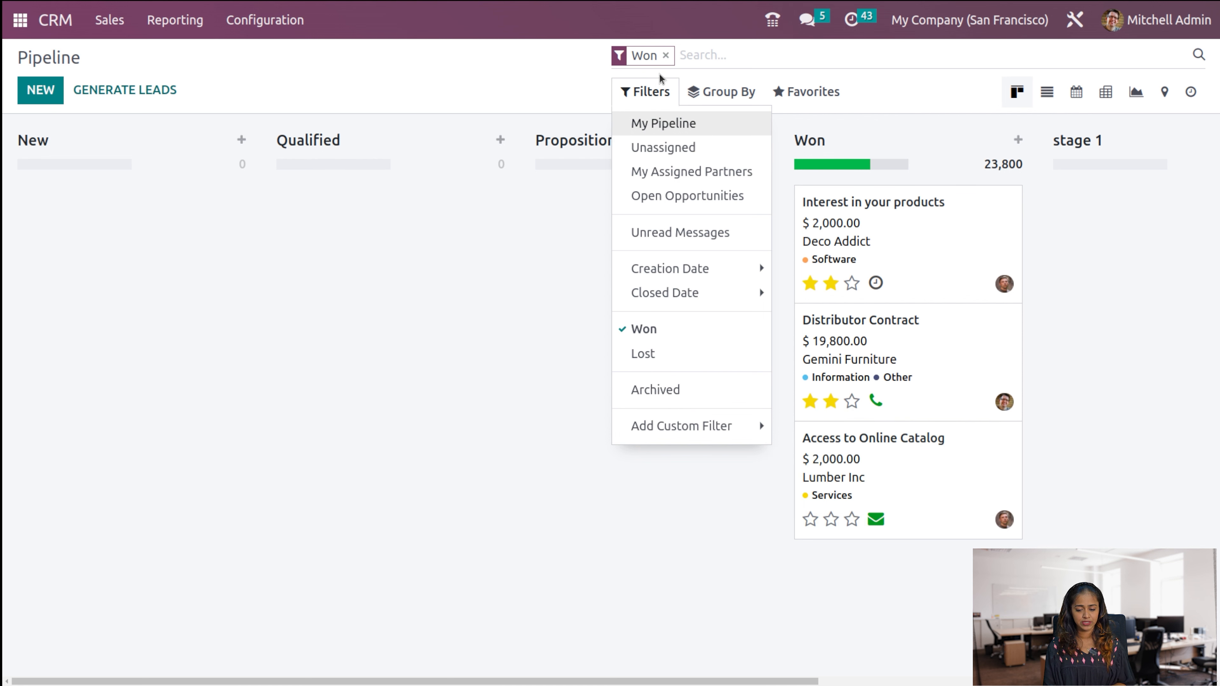
click(664, 55)
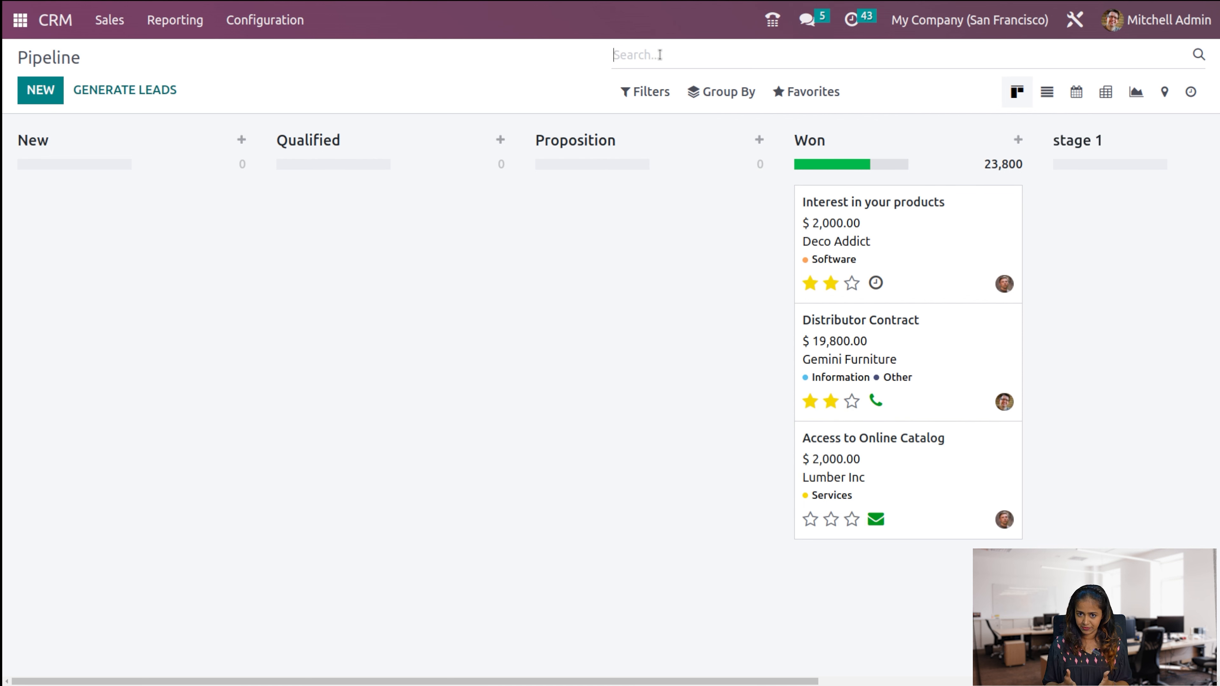
- Group the pipeline by Salesperson, review each salesperson's opportunities and remove the grouping
click(719, 92)
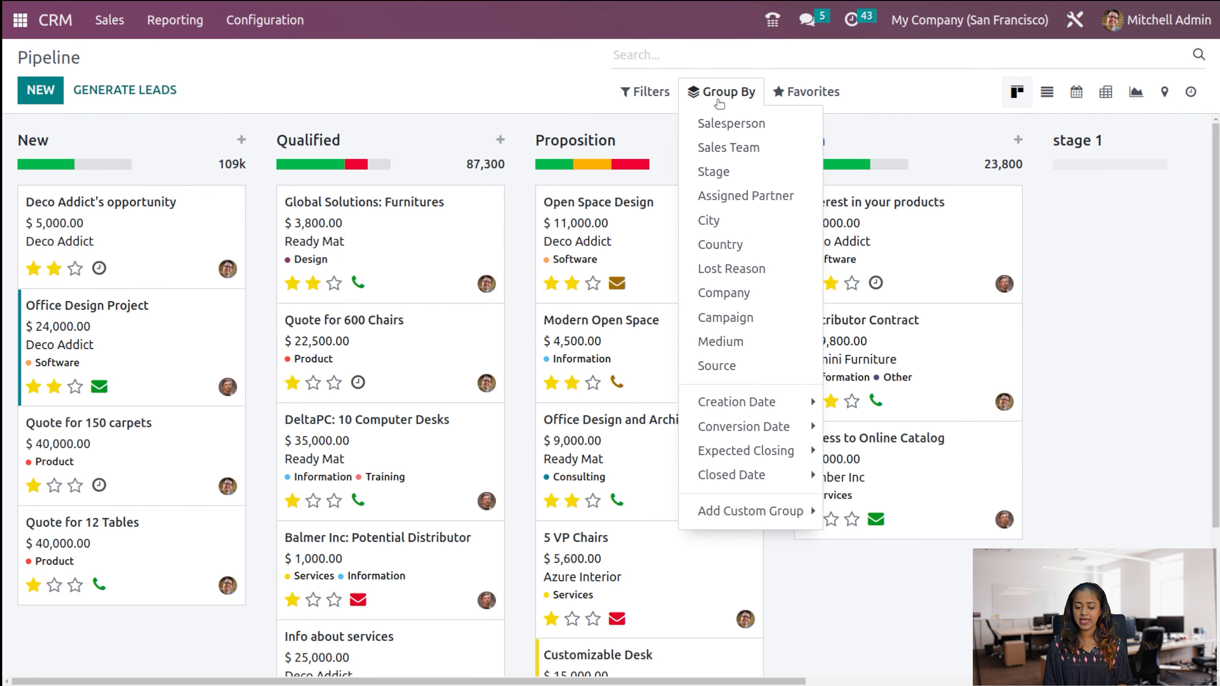
click(763, 123)
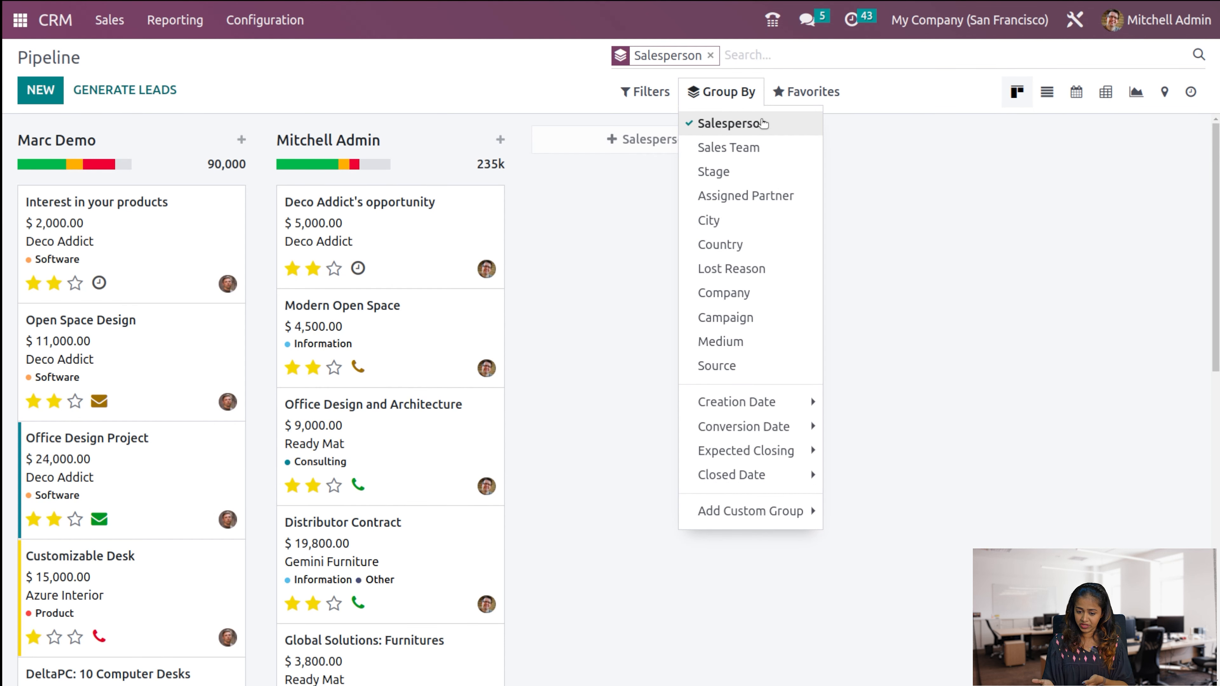
scroll(589, 488, down, 5)
scroll(588, 489, up, 5)
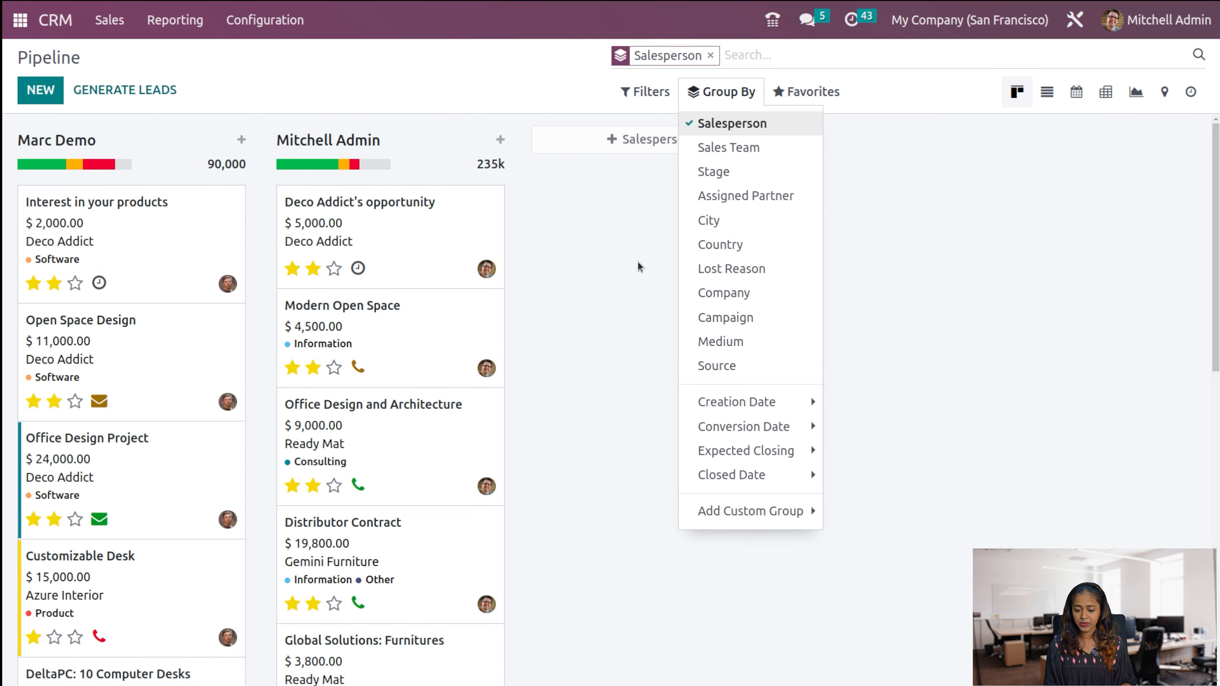
click(728, 123)
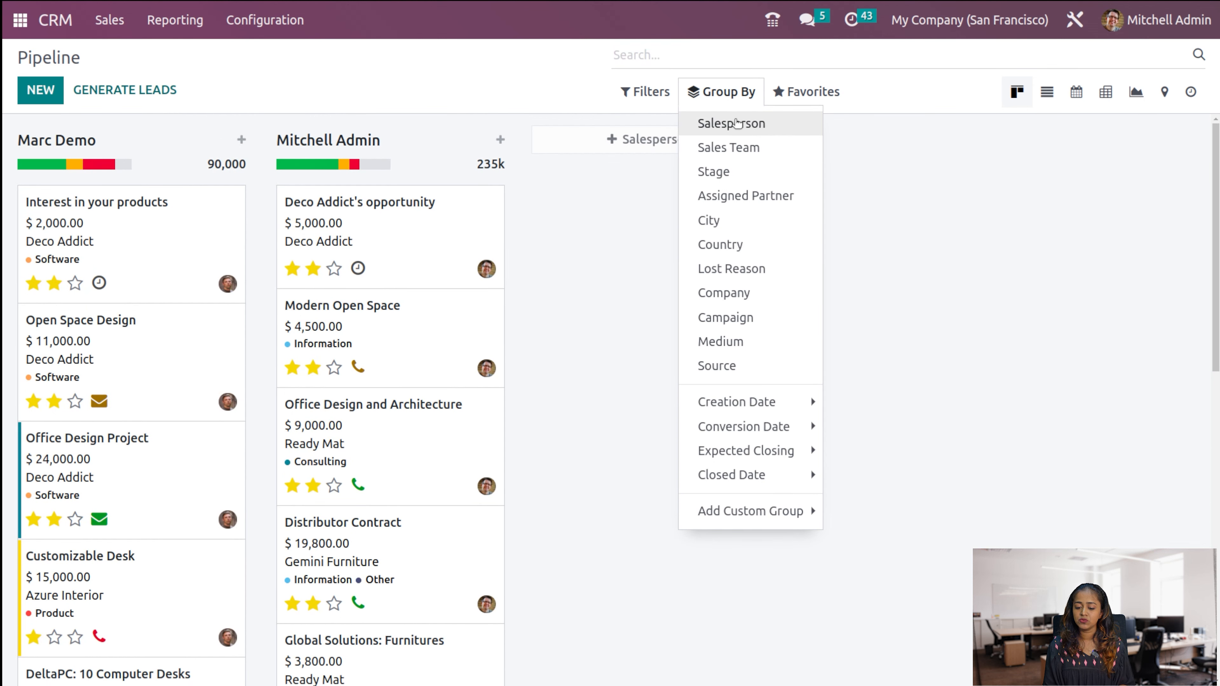
- Try grouping the pipeline by Sales Team, remove that grouping and check the Expected Closing grouping periods
click(715, 145)
click(715, 145)
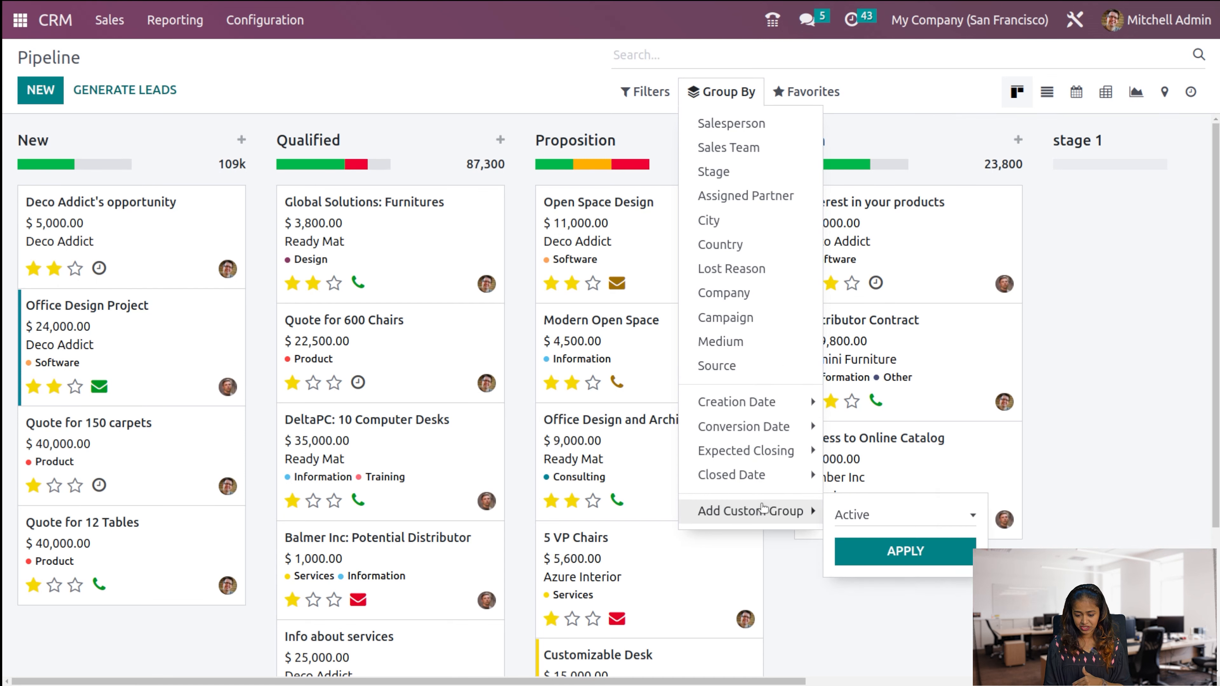
mouse_move(763, 459)
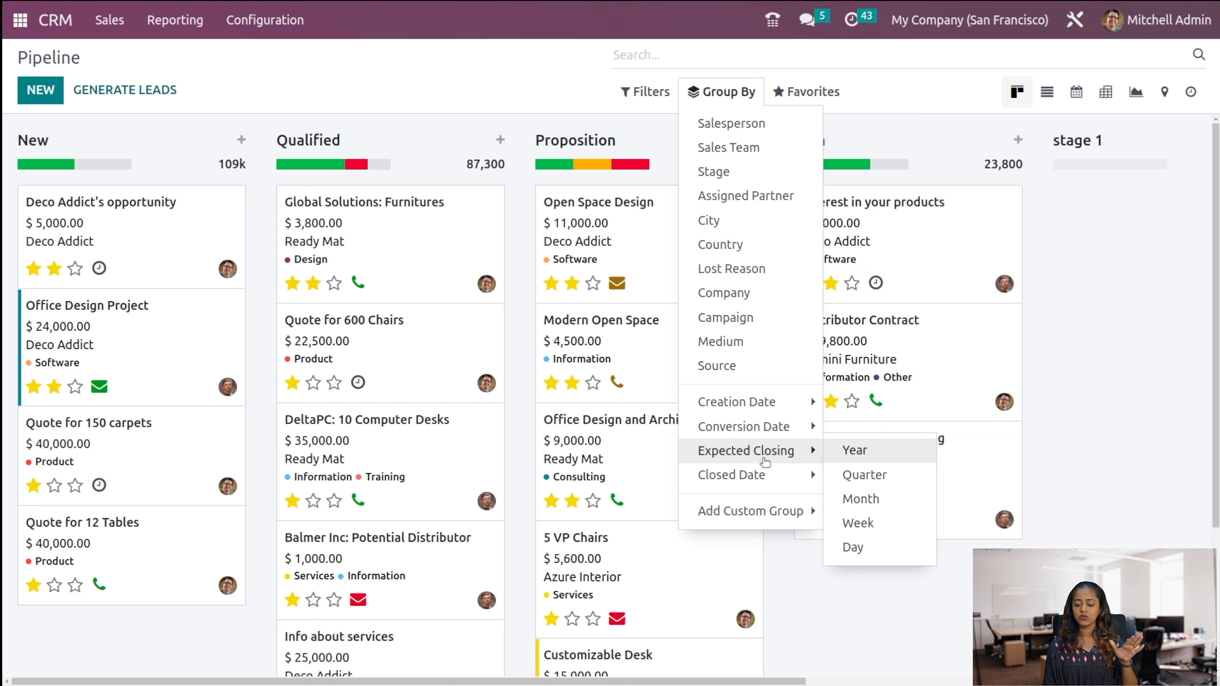
click(1121, 331)
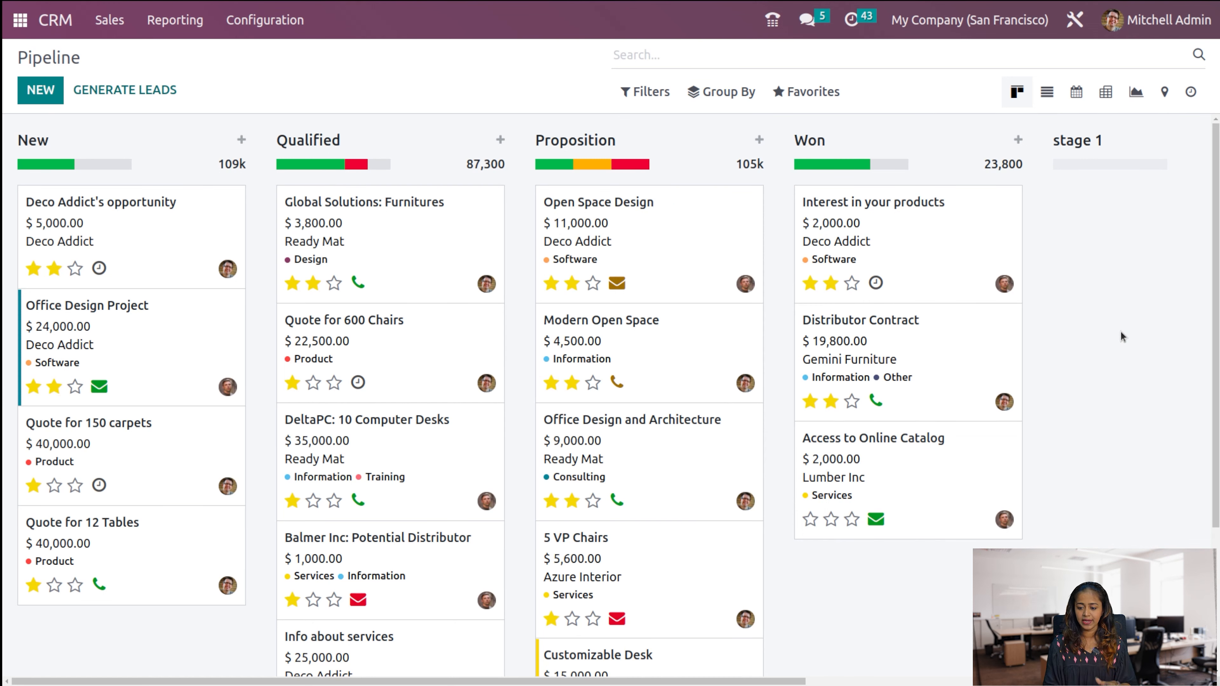
- Switch the pipeline to the list view and review the listed opportunities
click(1045, 92)
scroll(815, 513, down, 3)
scroll(812, 510, up, 3)
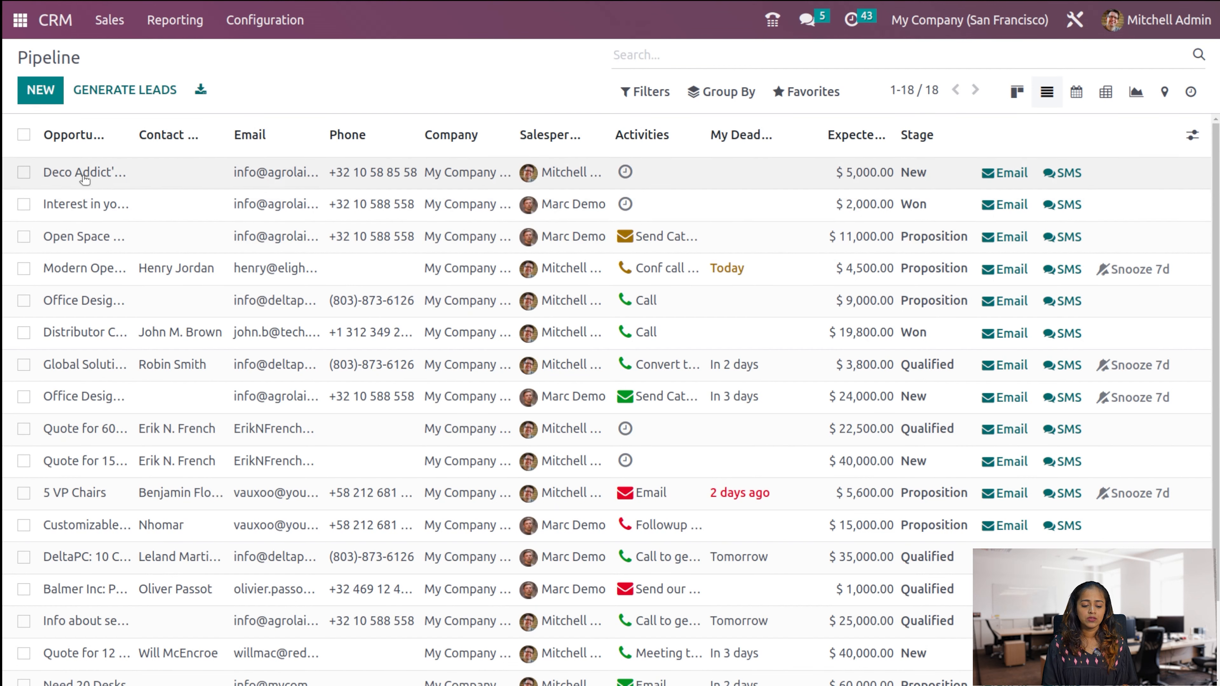
- Create a new opportunity named "Product pricing" with an expected revenue of $1000
click(30, 90)
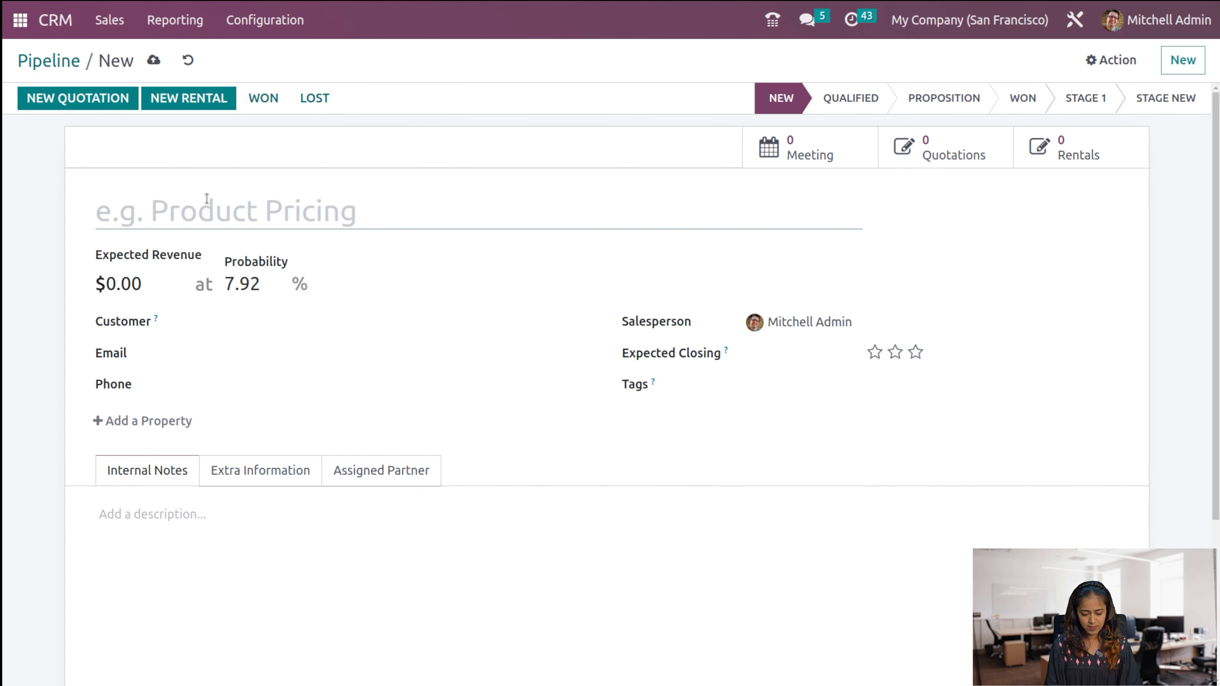
text(Product pricing)
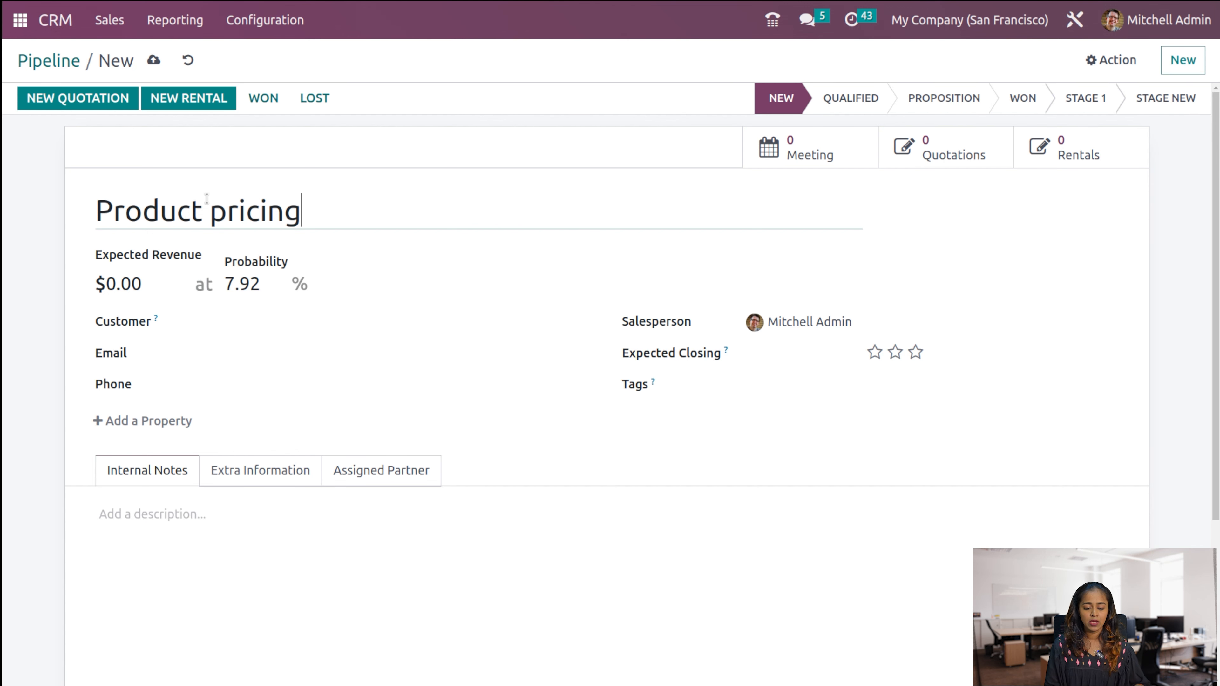
click(123, 289)
key(BackSpace)
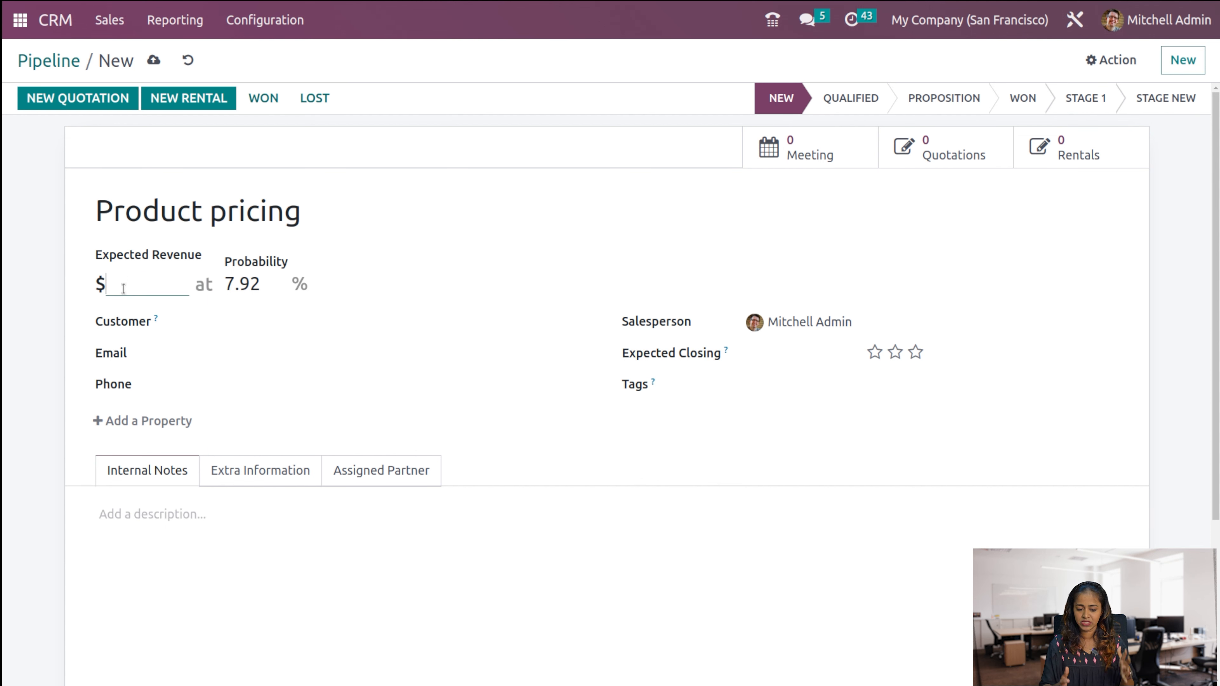
text(1000)
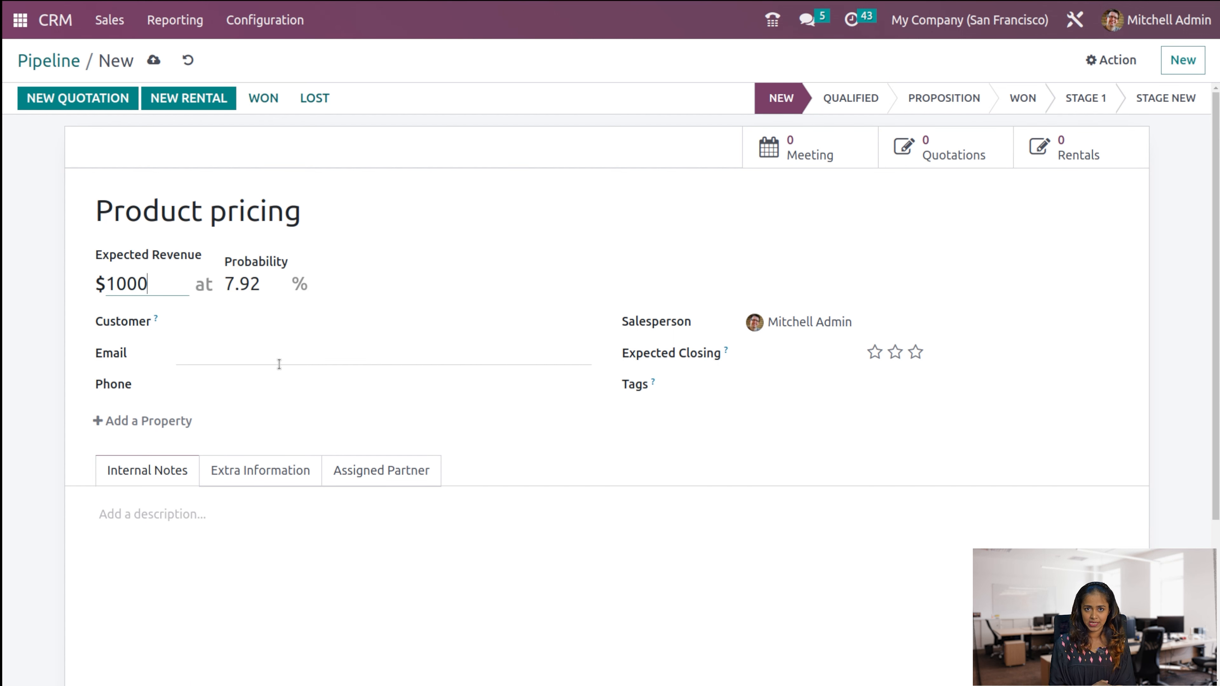
- Select the opportunity's customer and set the expected closing date to 04/30/2023
click(279, 321)
click(220, 345)
click(801, 357)
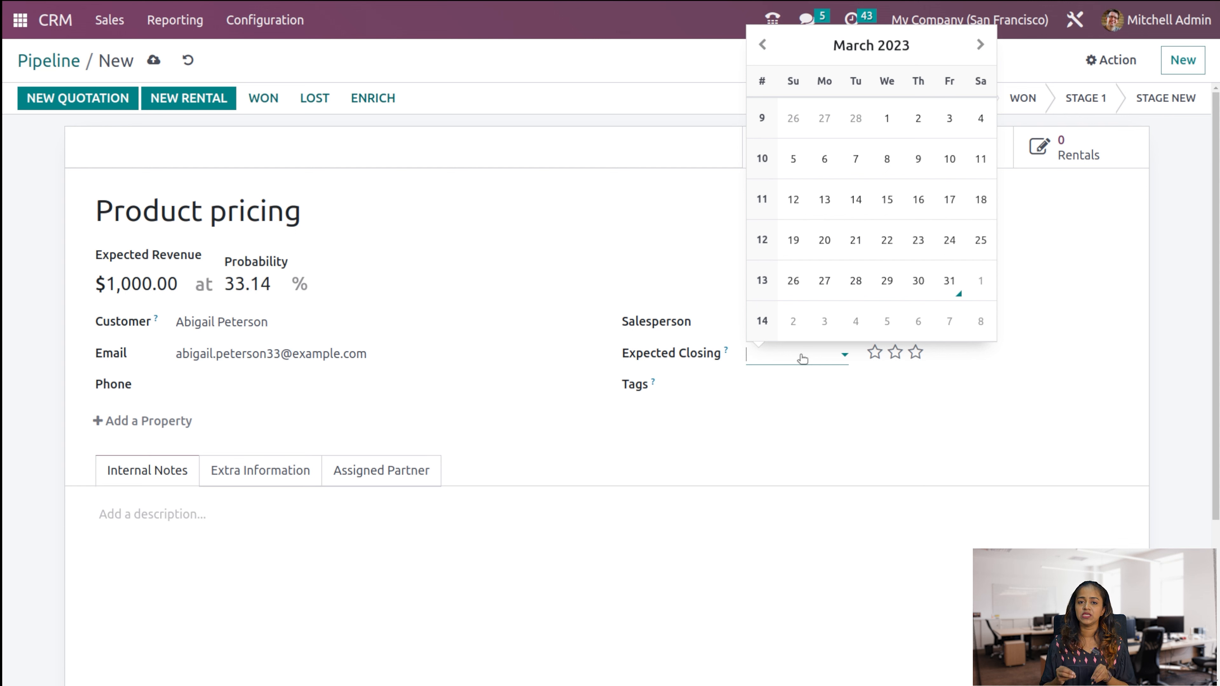
click(980, 44)
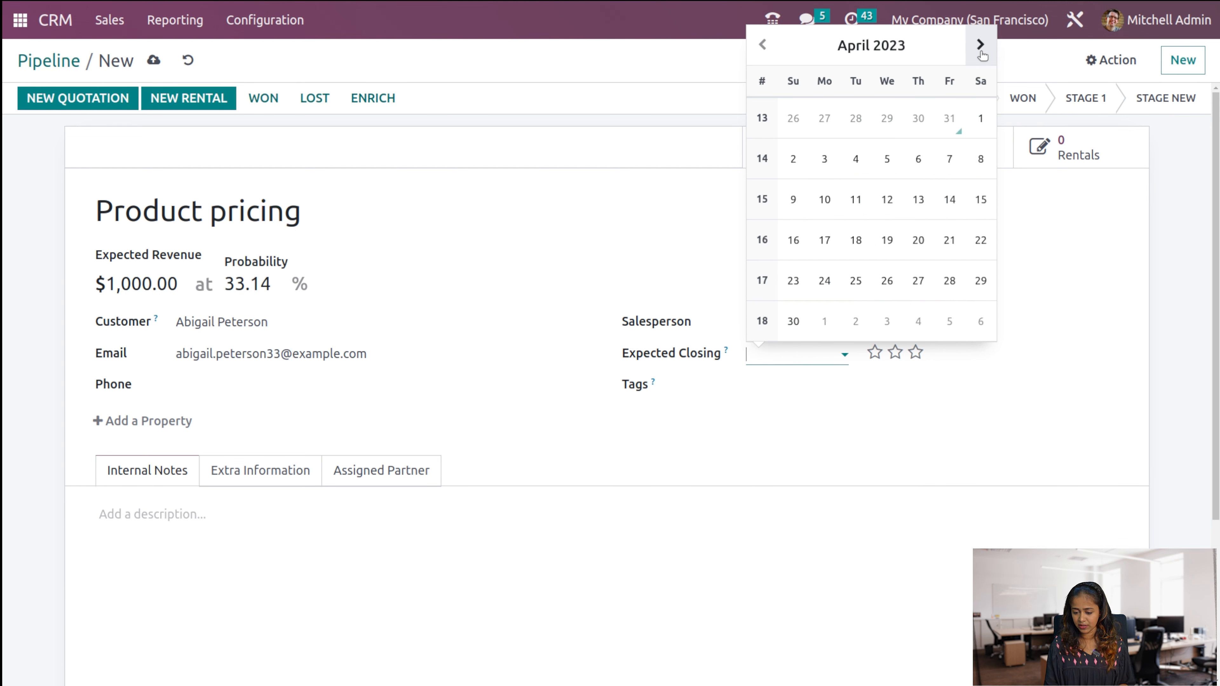
click(806, 310)
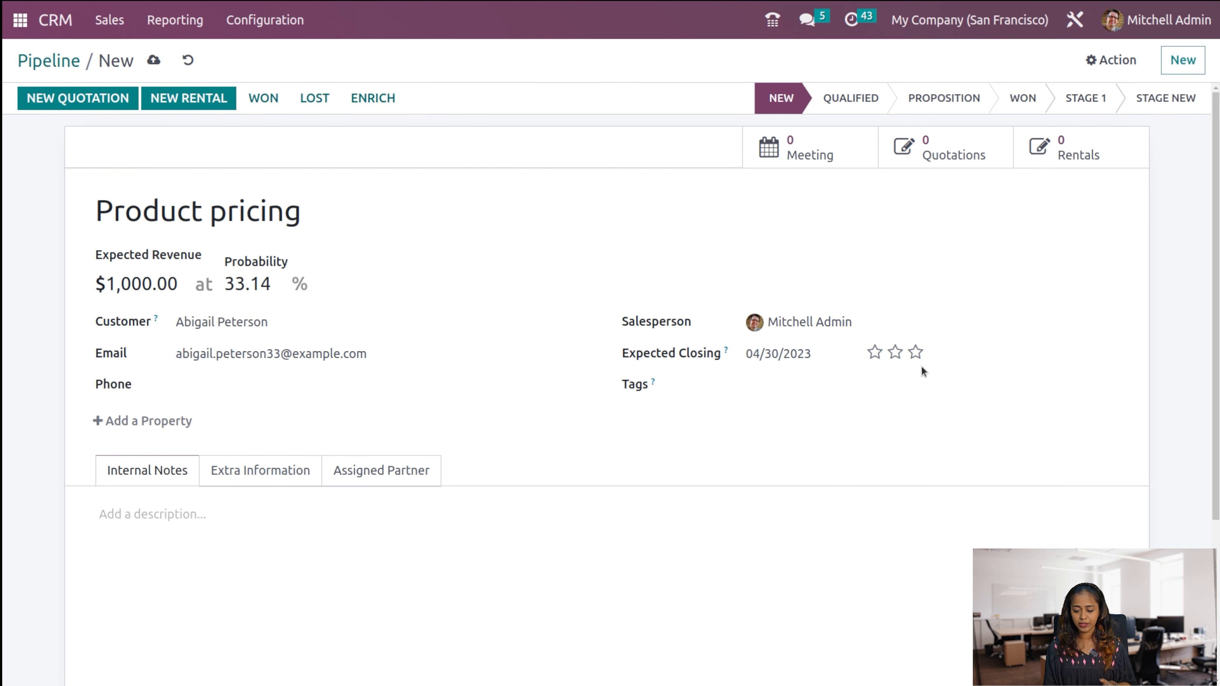
- Give the opportunity a three-star priority and add the tags Information and Software
click(907, 354)
click(778, 385)
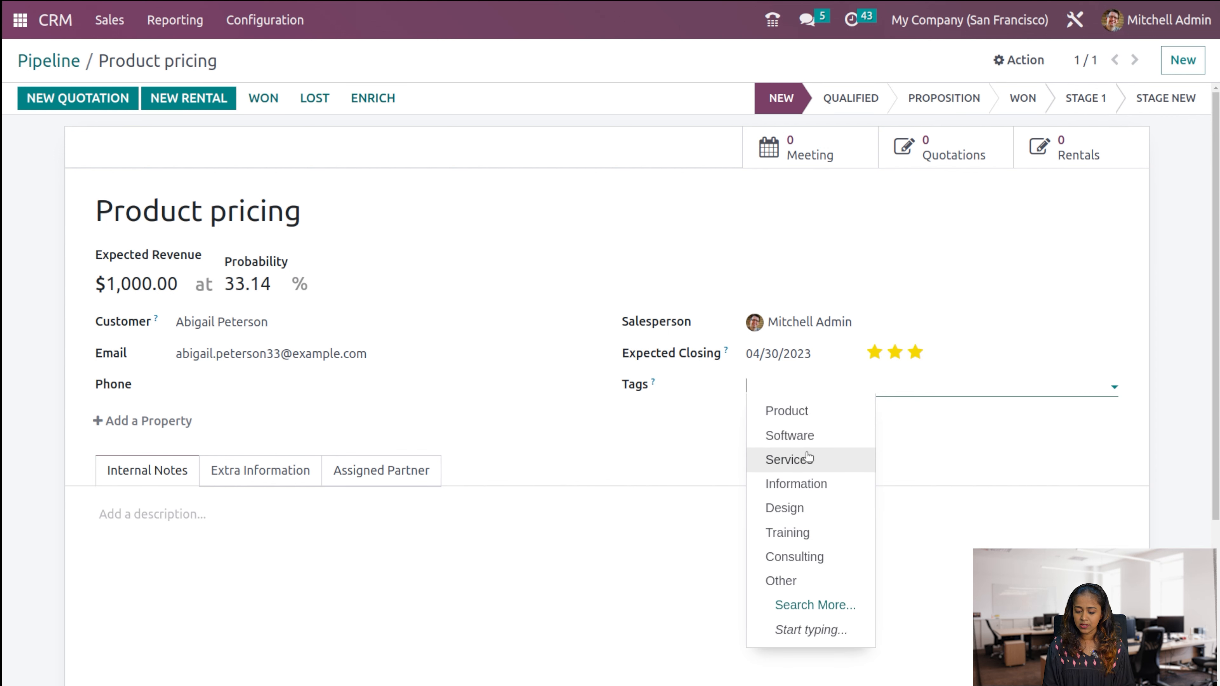
click(815, 484)
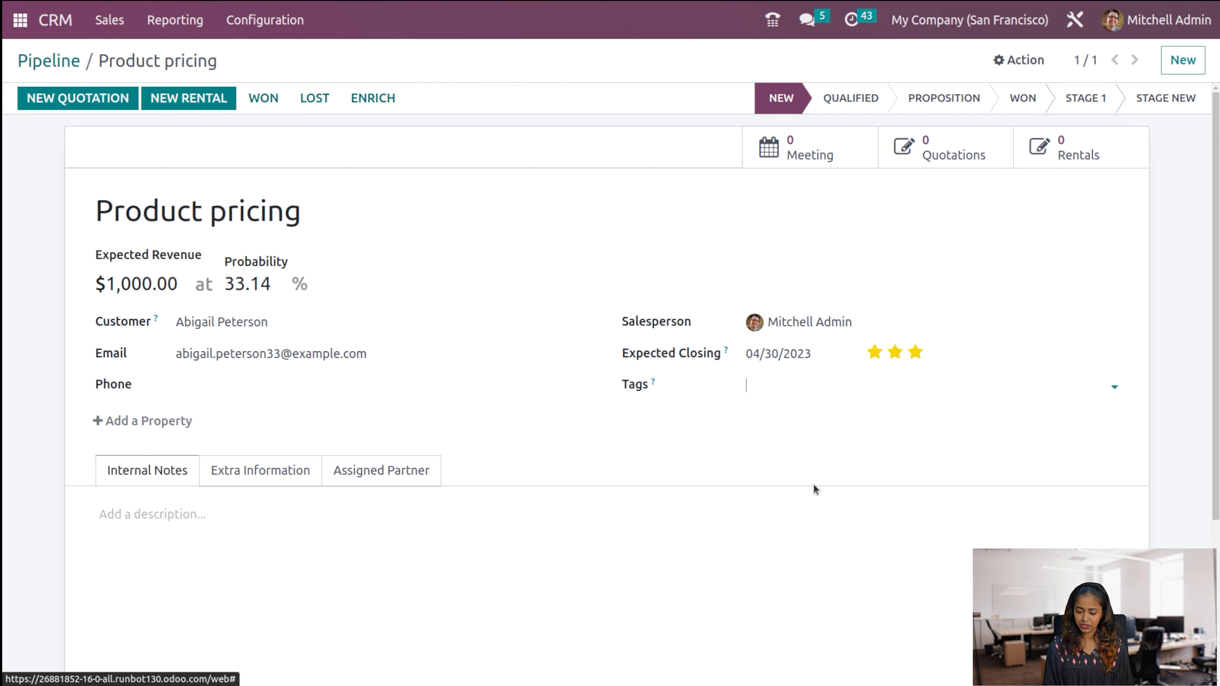
click(872, 386)
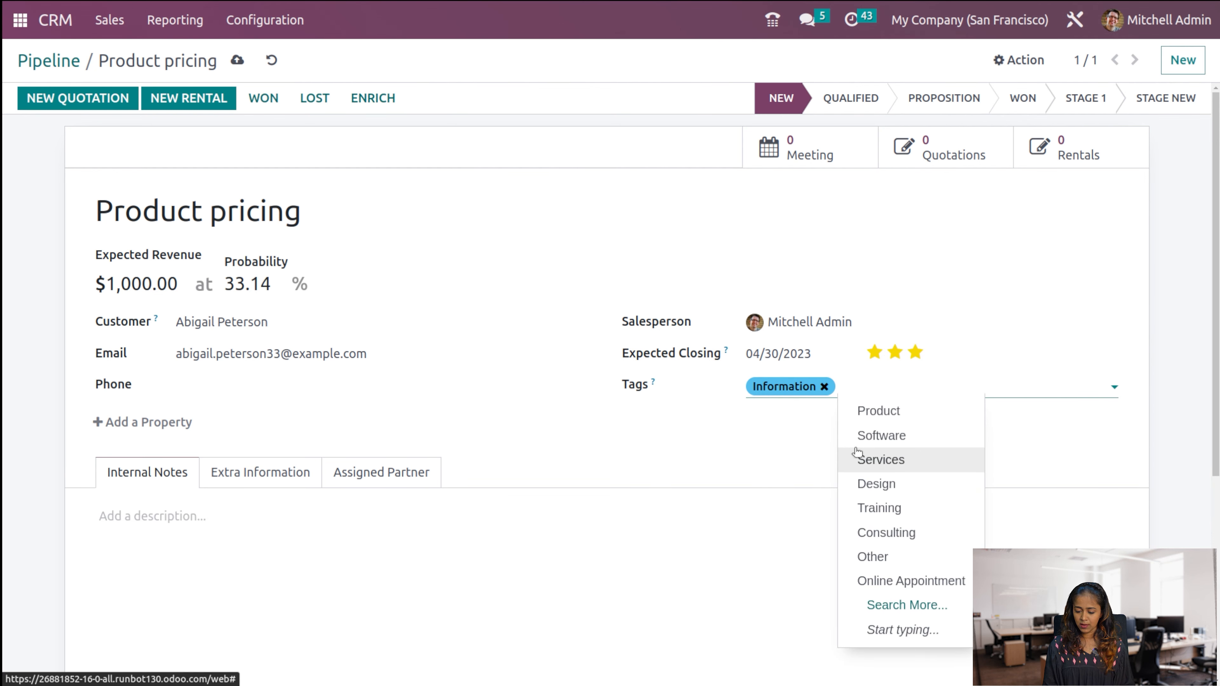
click(902, 439)
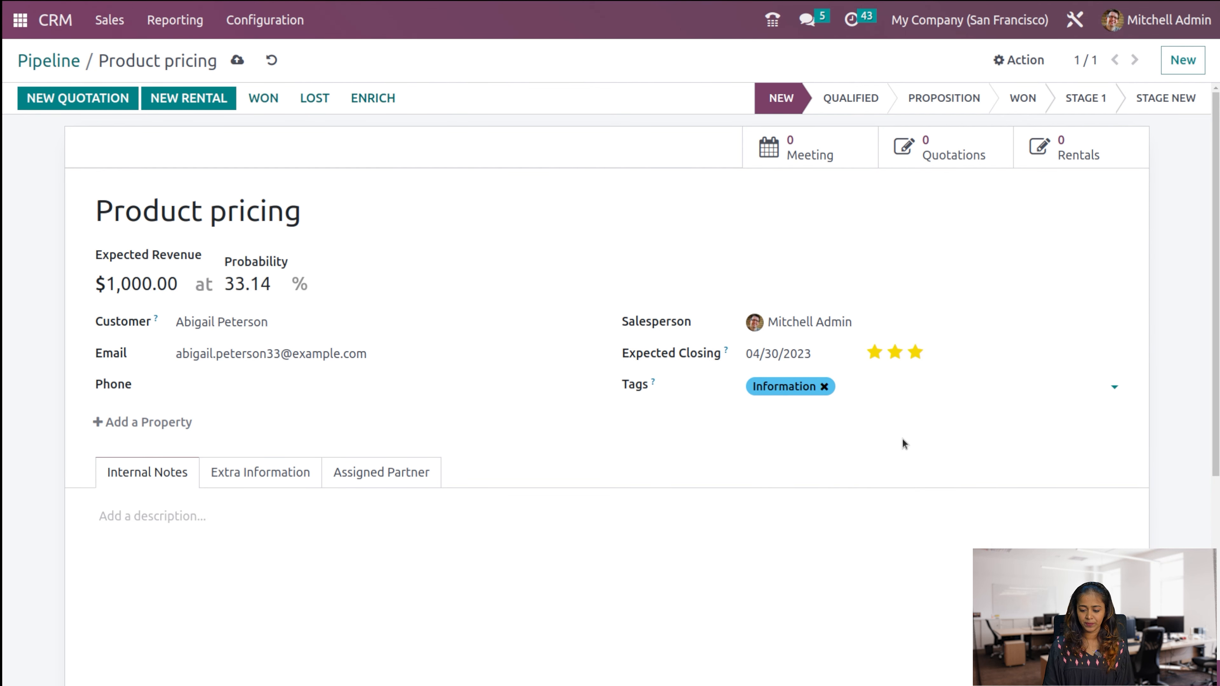
key(BackSpace)
click(959, 385)
click(884, 444)
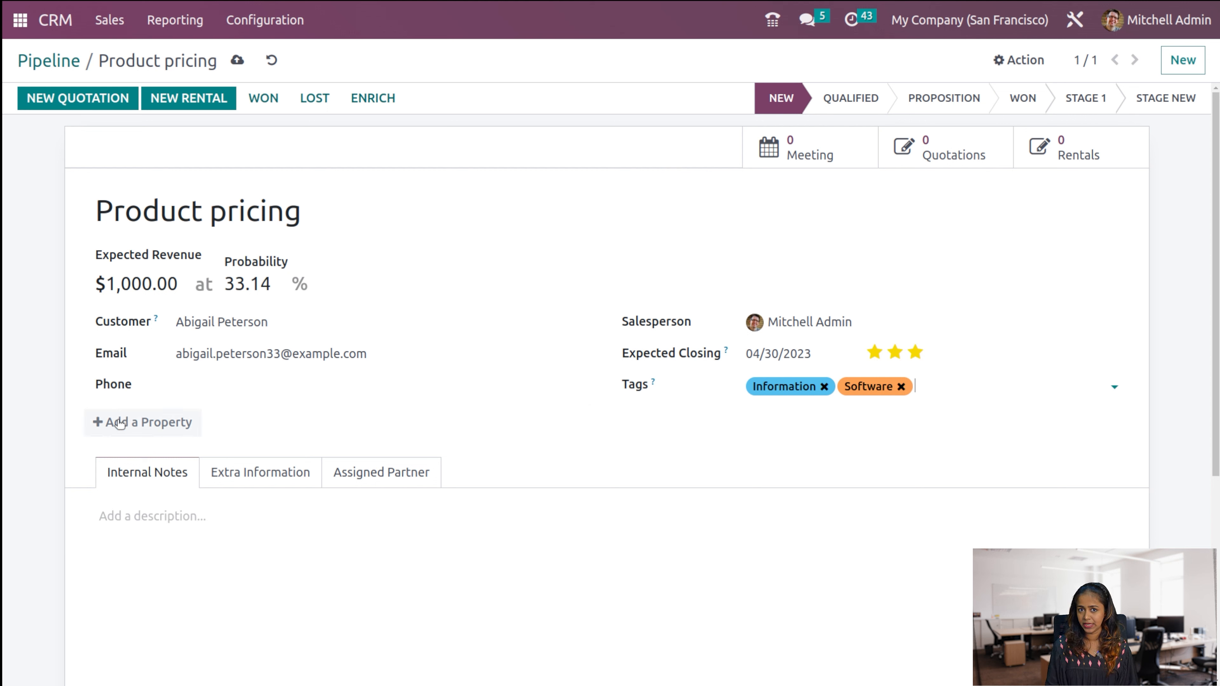
- Add a custom property named "Address" with the Text field type to the opportunity, leaving its default value empty
click(197, 412)
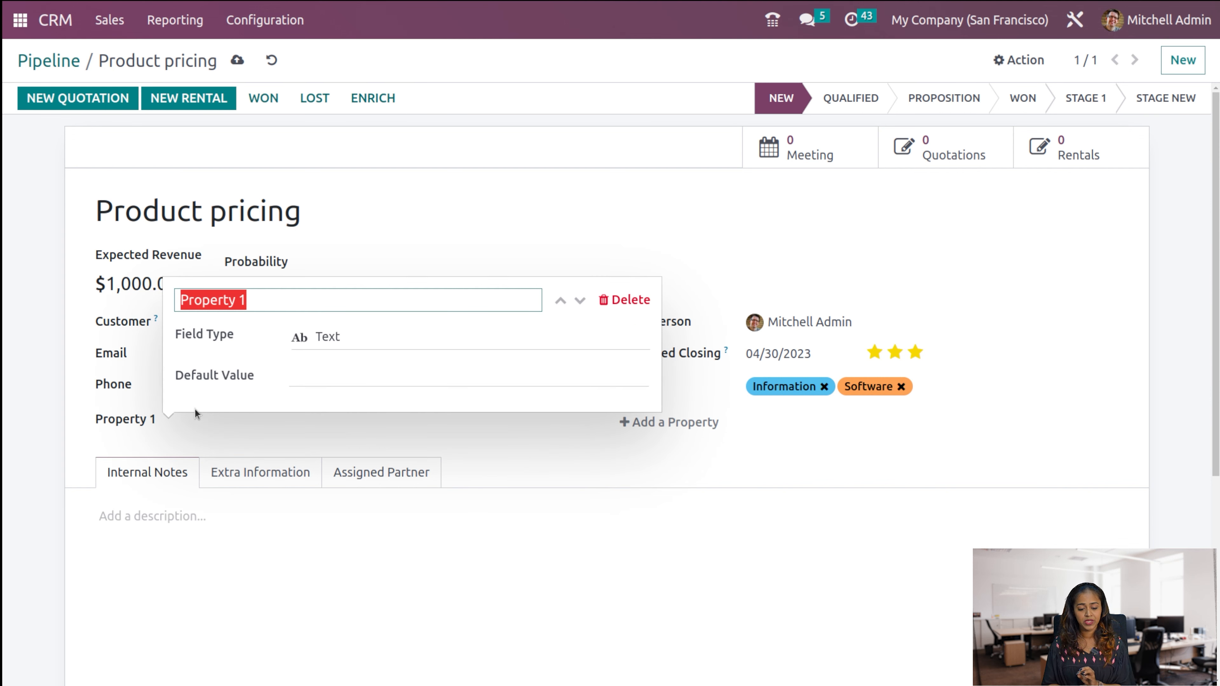
key(BackSpace)
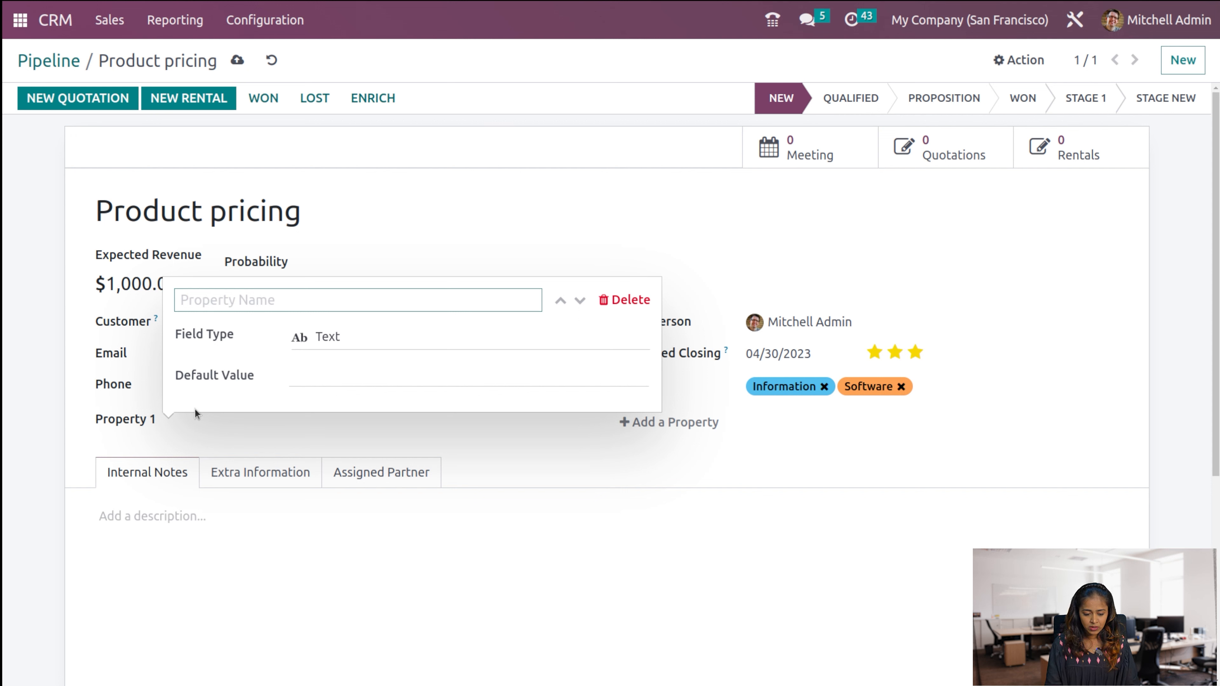
text(ad)
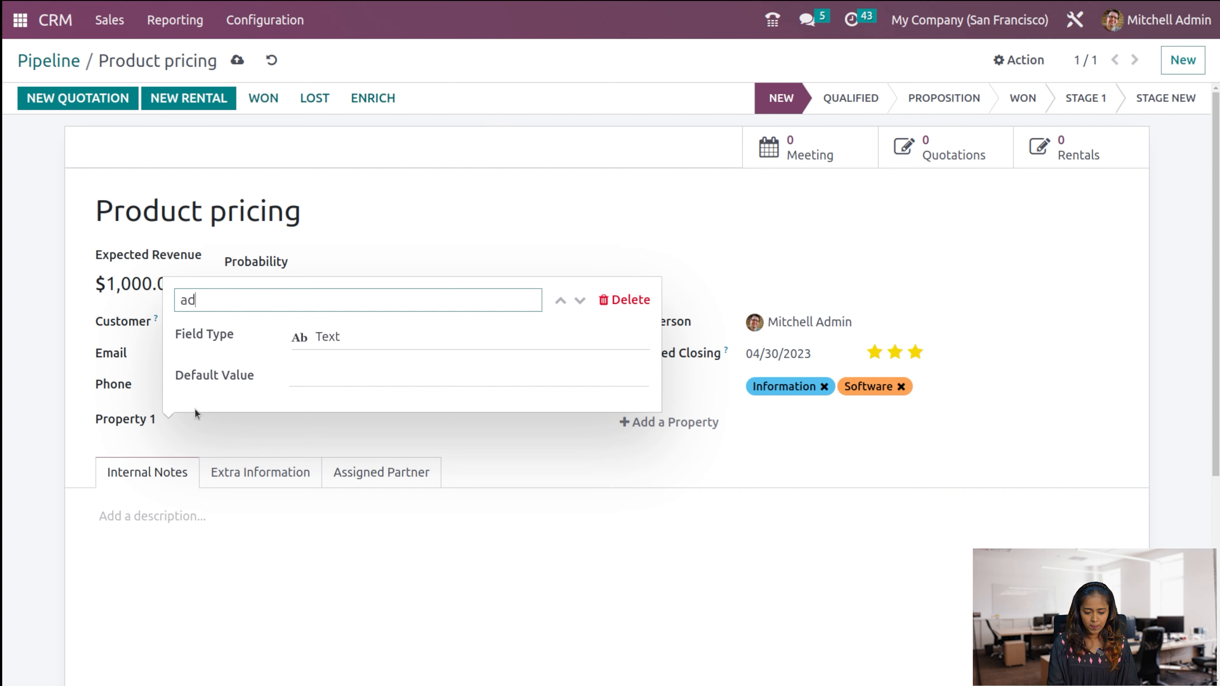
text(dress)
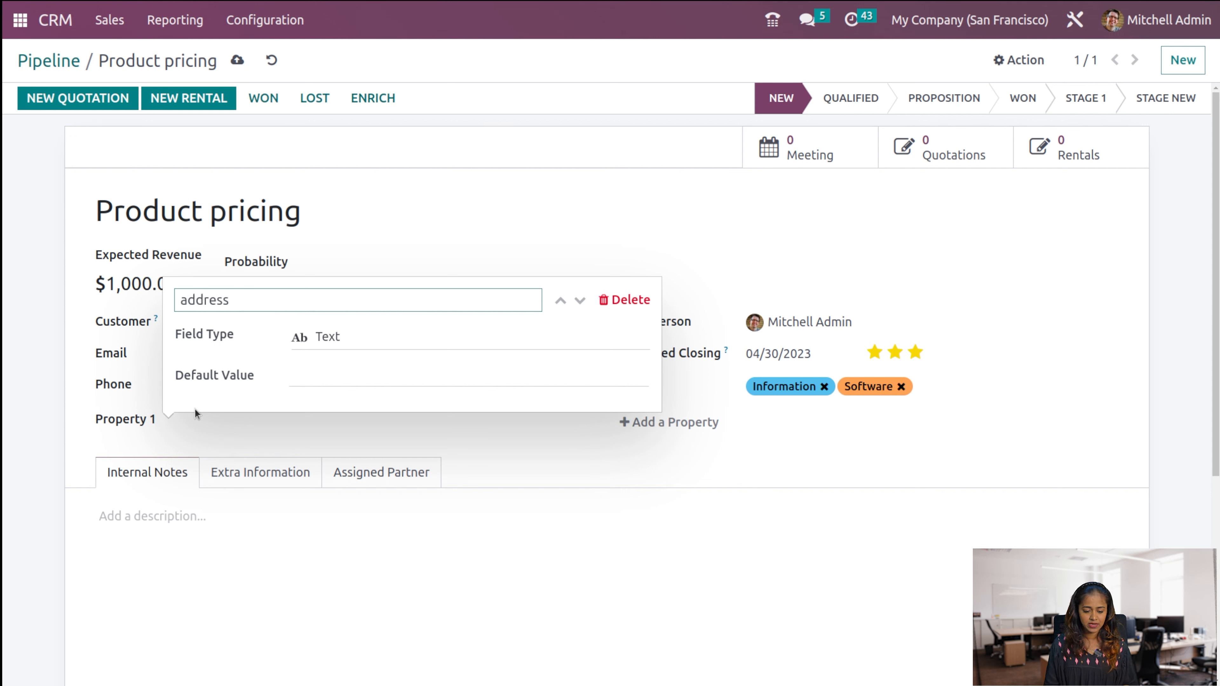
click(187, 300)
key(BackSpace)
text(A)
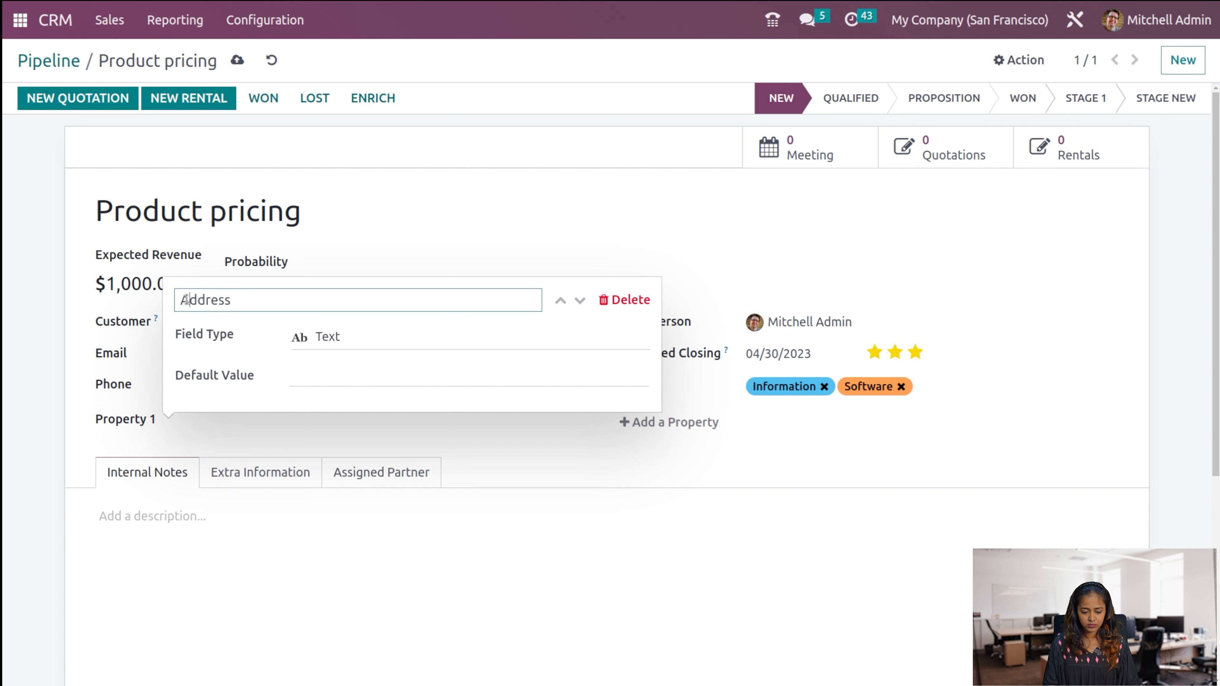
click(367, 342)
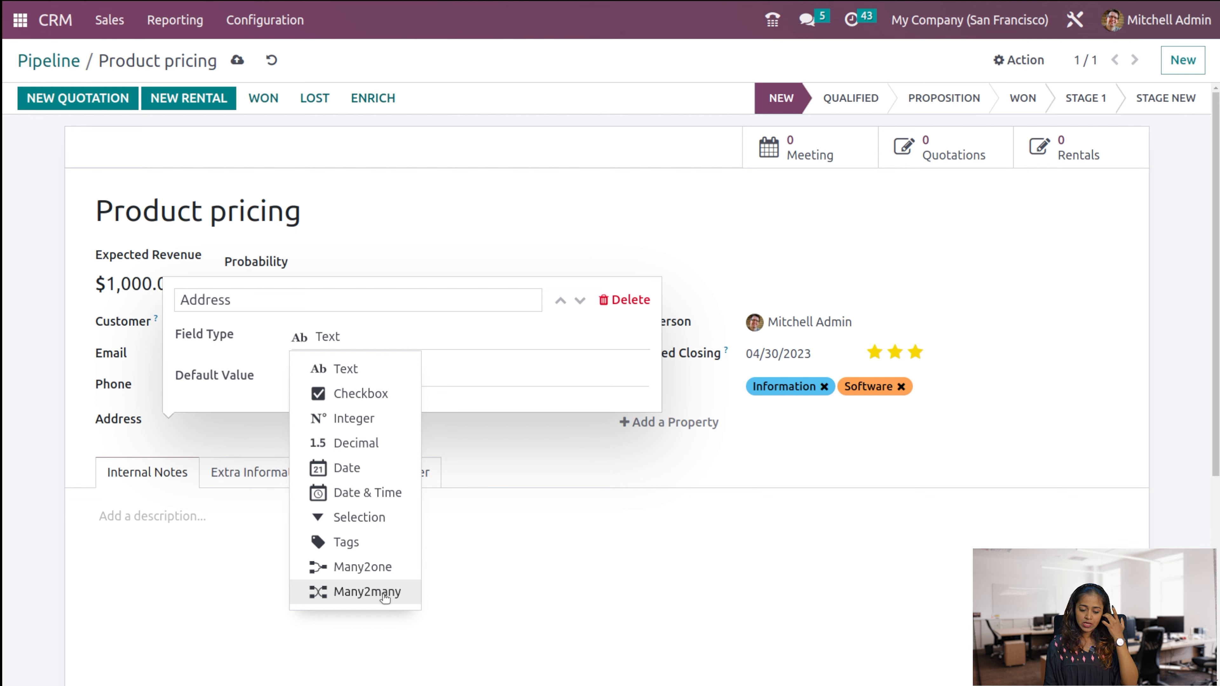
click(365, 364)
click(319, 375)
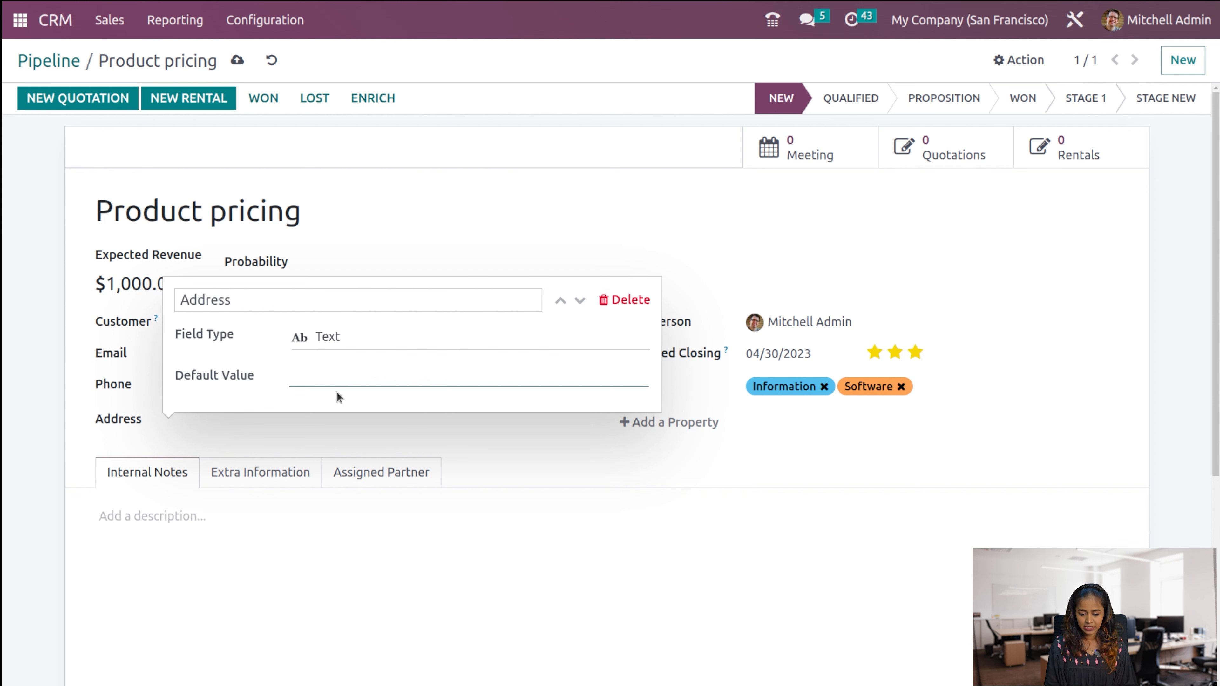
click(577, 465)
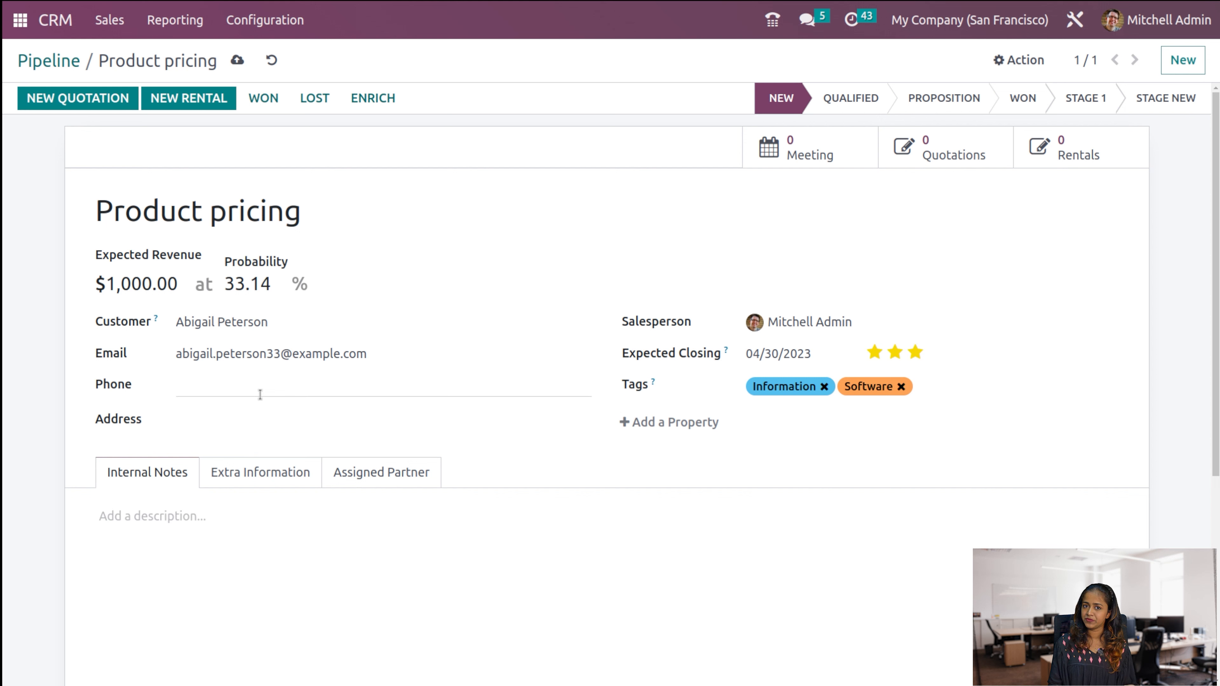
- Fill in the new Address property with the customer's address
click(269, 417)
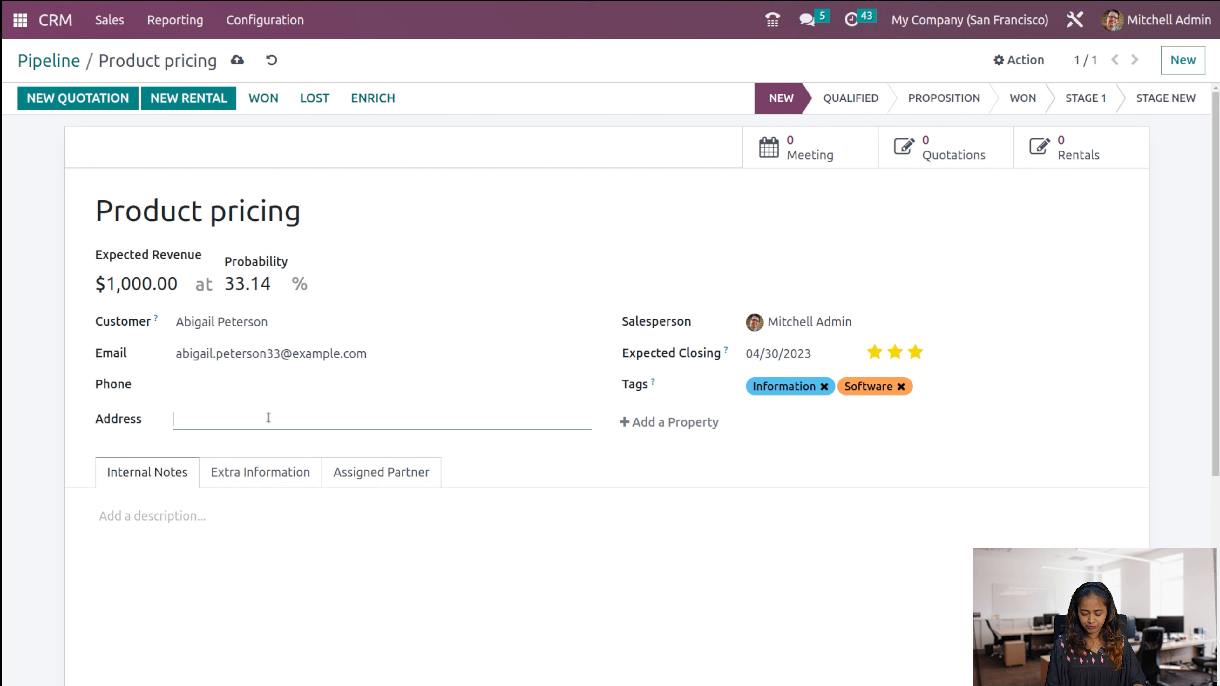
text(abc)
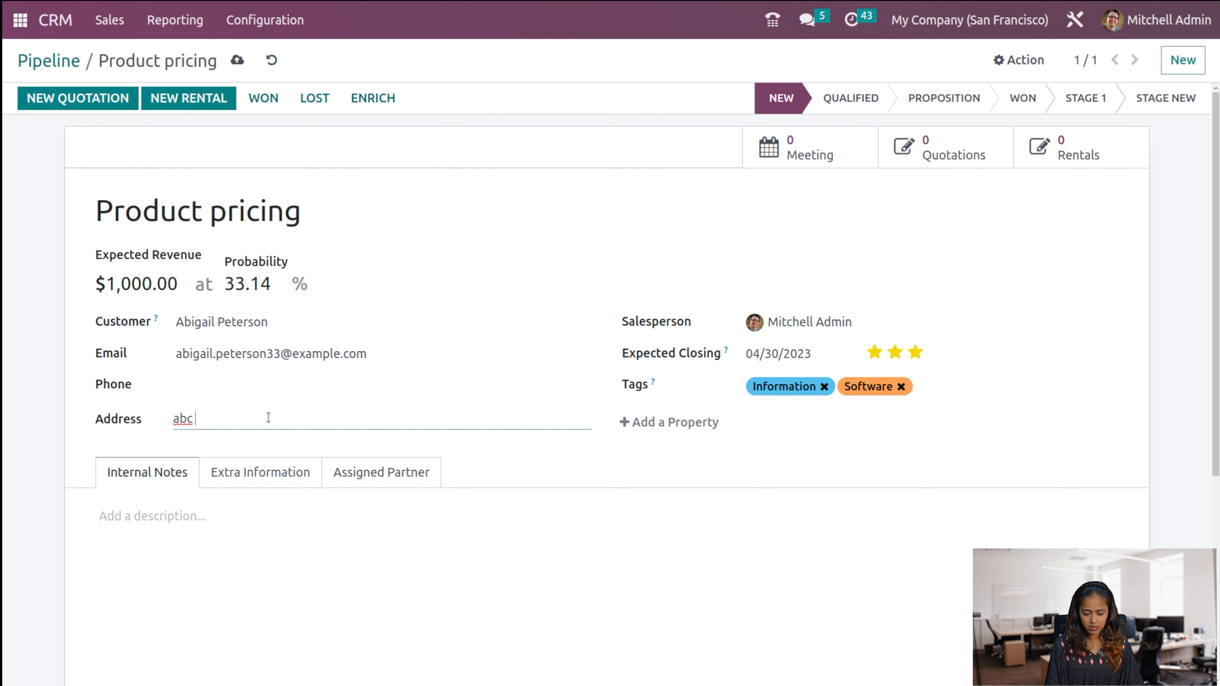
text( building)
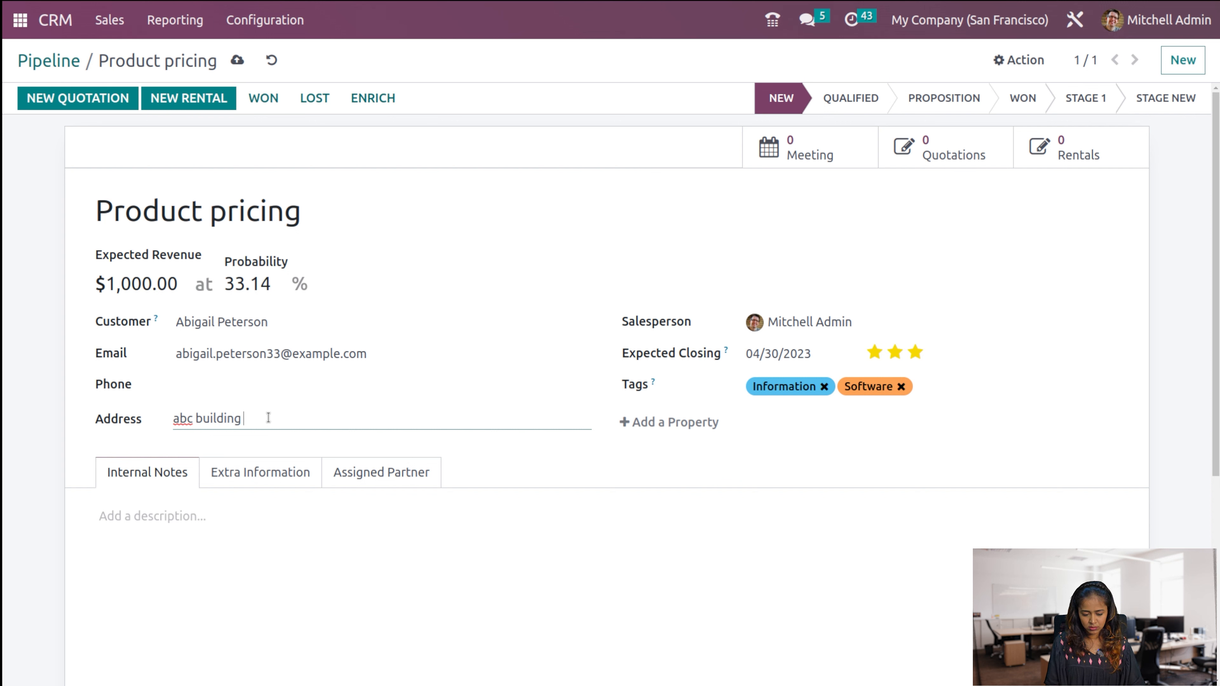
text( Lp)
key(BackSpace)
text(ondon)
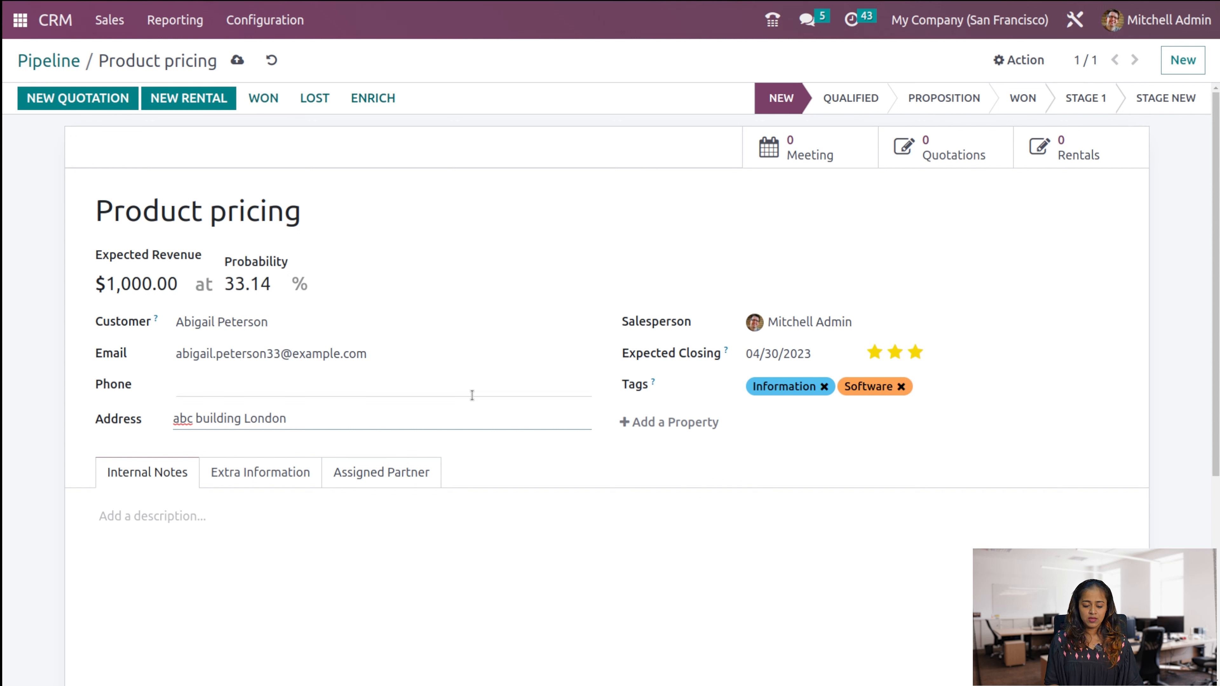
click(512, 465)
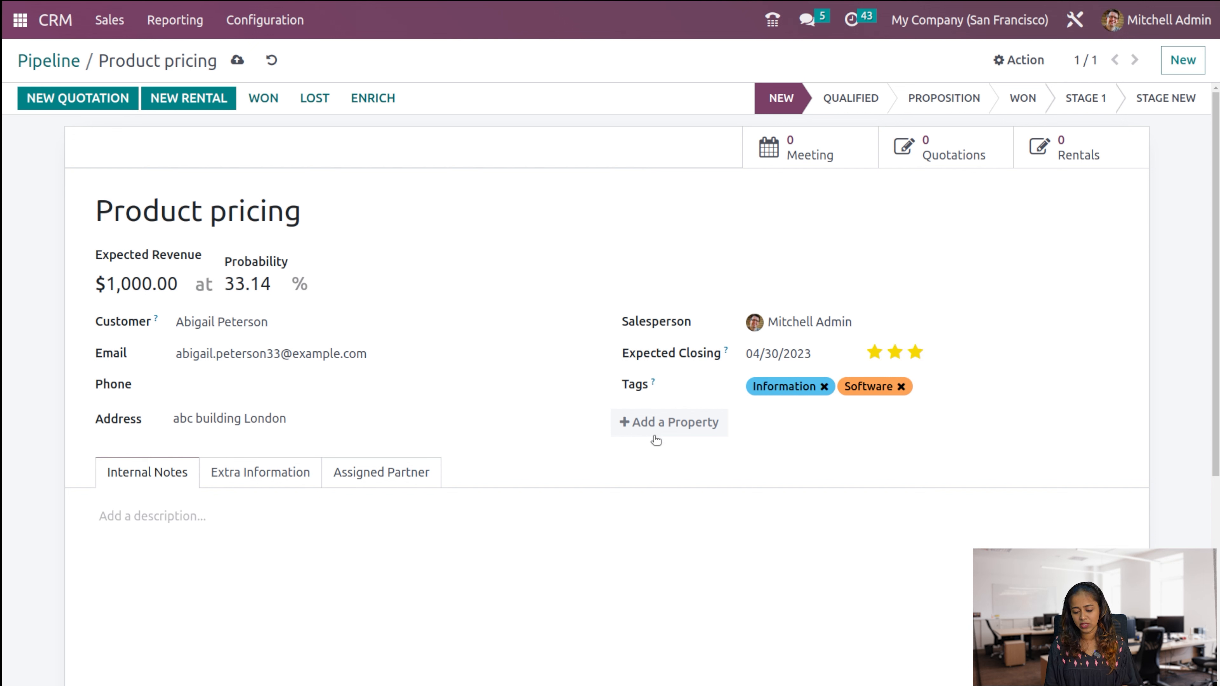
- Add a second custom property with the Checkbox field type and a ticked default state
click(689, 425)
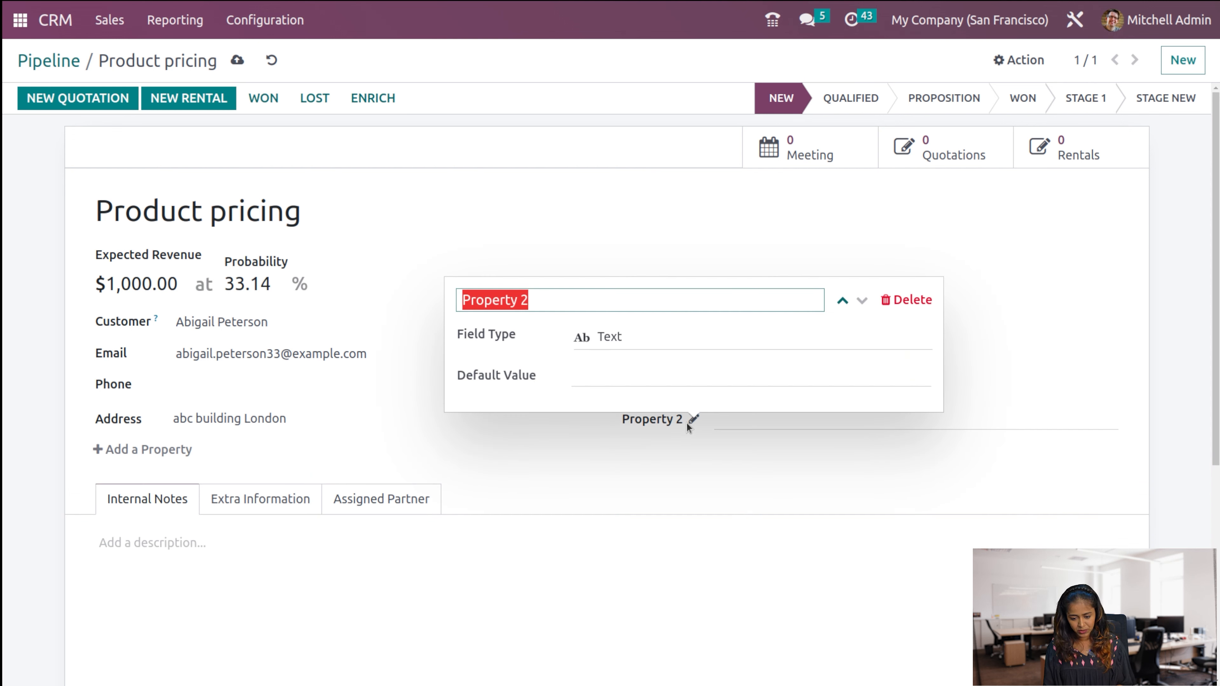
click(645, 336)
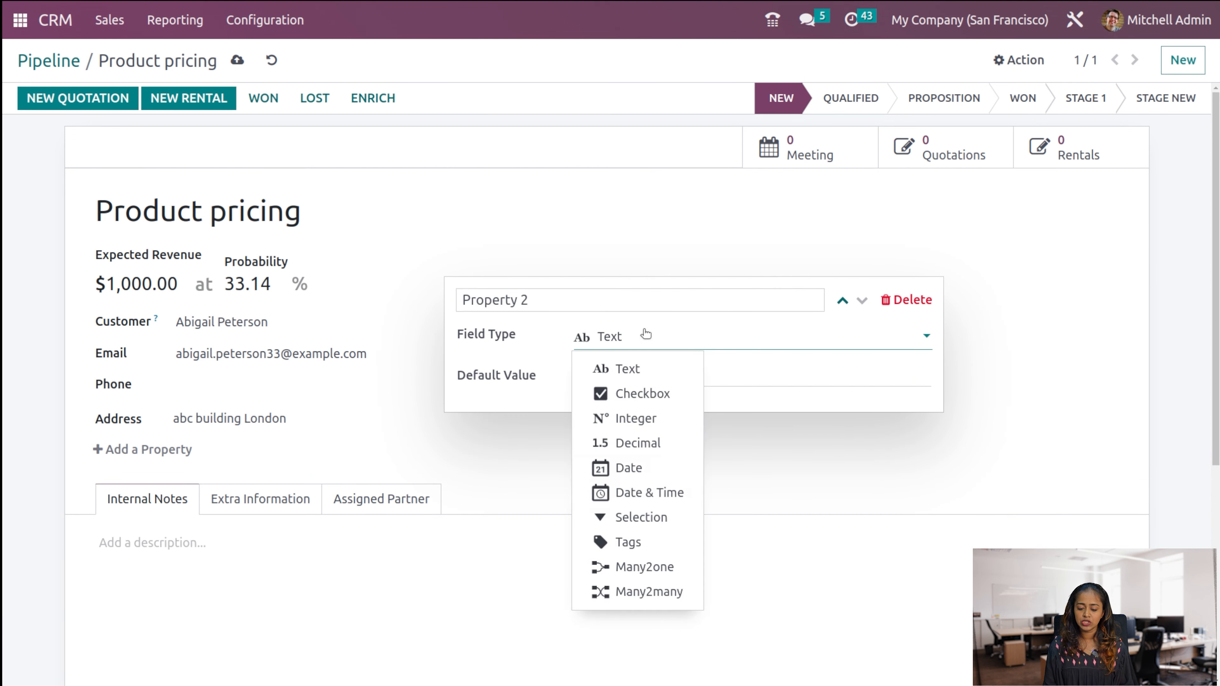
click(663, 424)
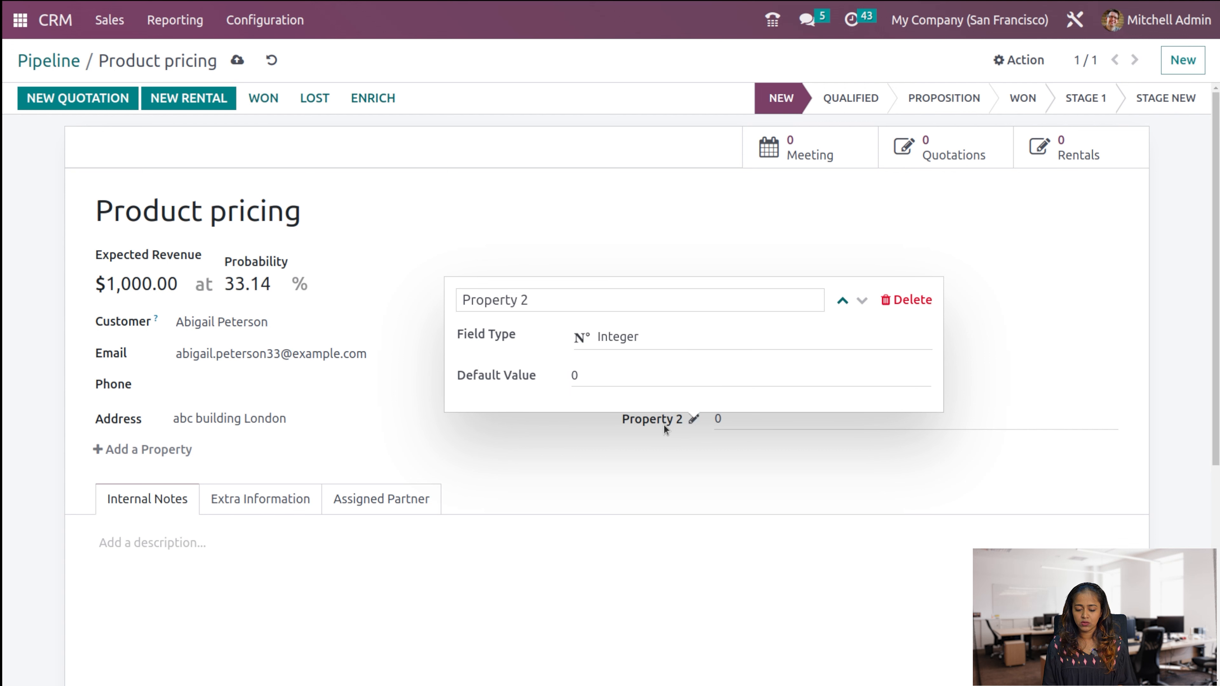
click(682, 342)
click(646, 393)
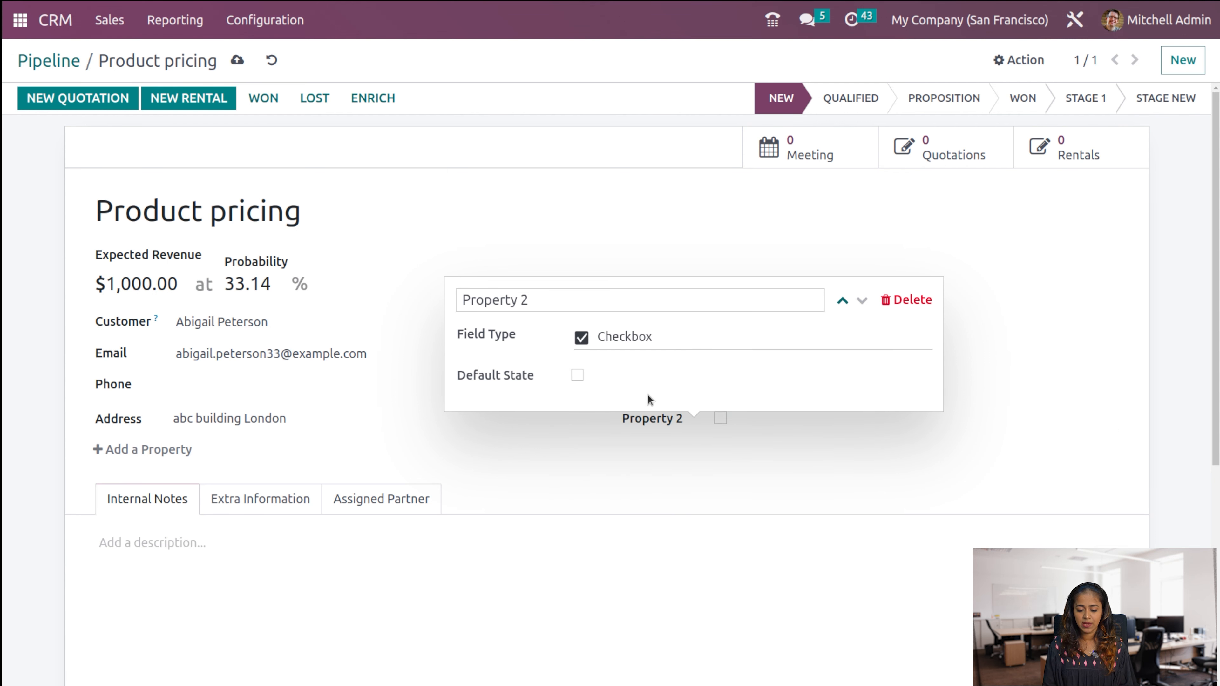
click(577, 376)
- Rename the checkbox property as "demo" and untick it on the opportunity
click(588, 308)
key(BackSpace)
key(BackSpace)
key(BackSpace)
key(BackSpace)
key(BackSpace)
key(BackSpace)
key(BackSpace)
key(BackSpace)
key(BackSpace)
key(BackSpace)
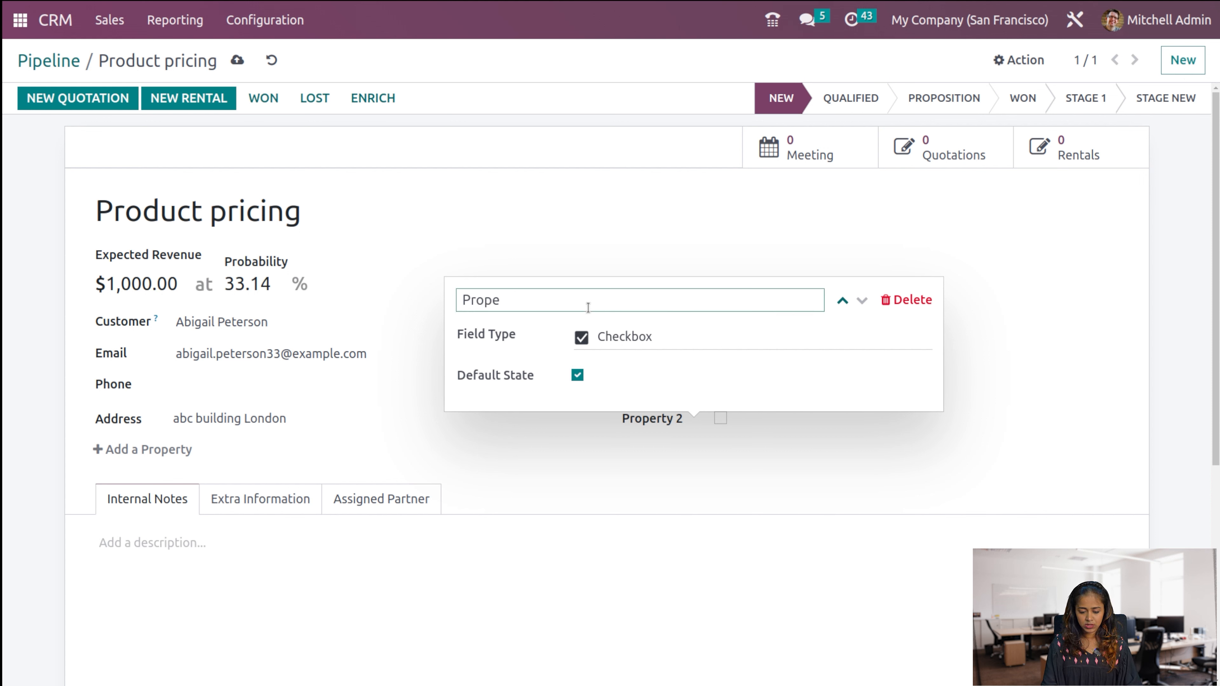
text(demo)
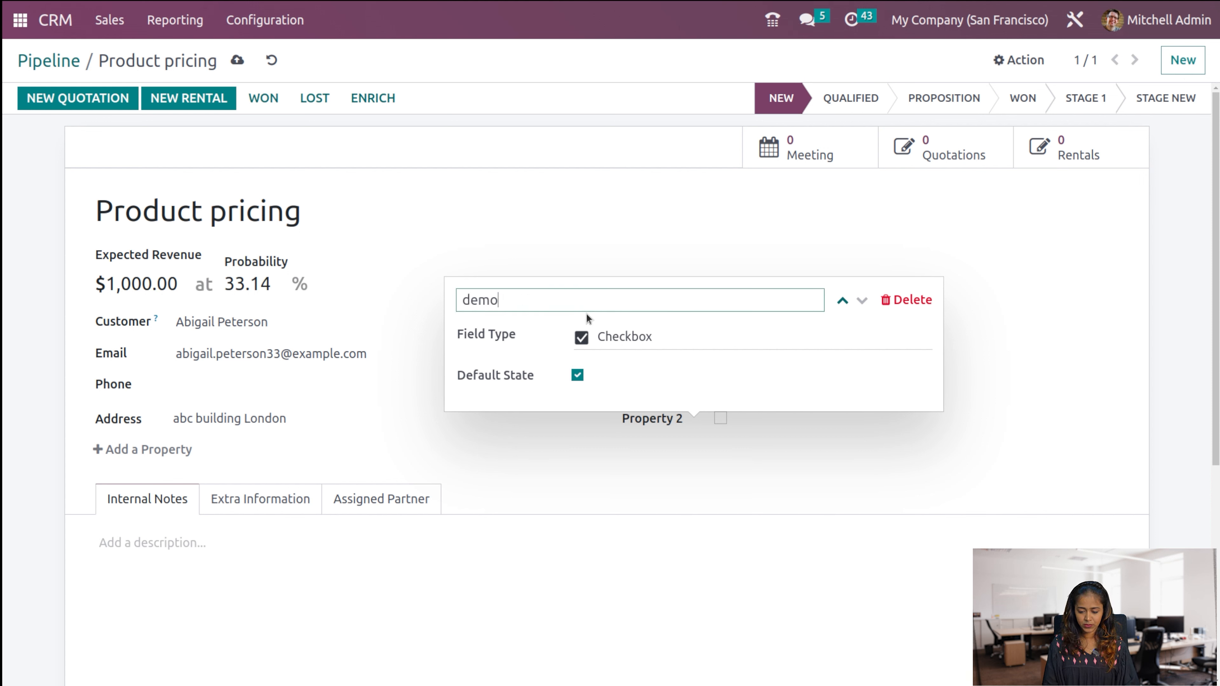
click(1010, 302)
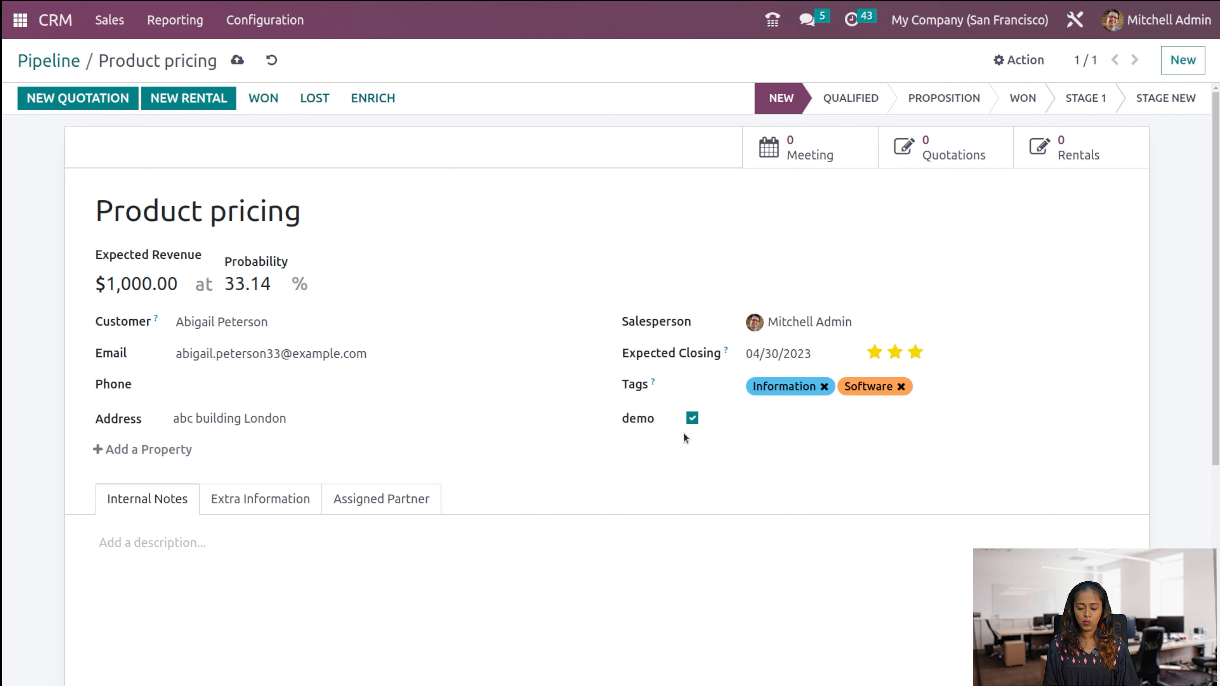
click(692, 421)
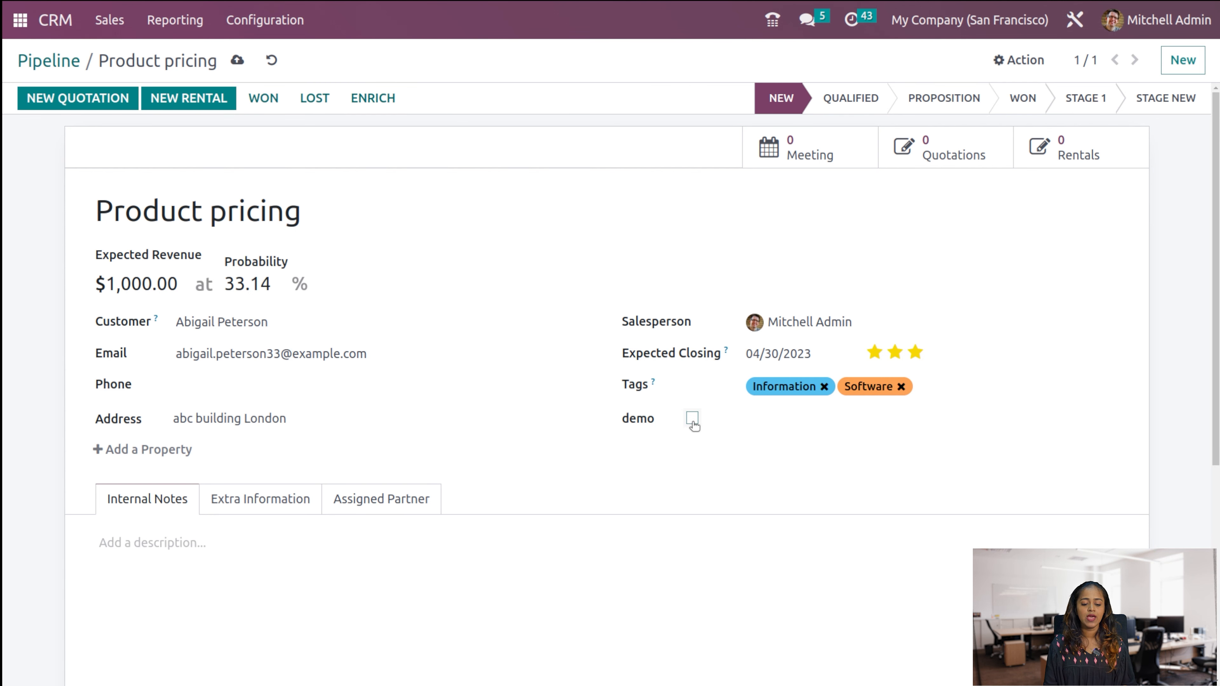
- Set Ready Mat as the opportunity's assigned partner
scroll(692, 422, down, 6)
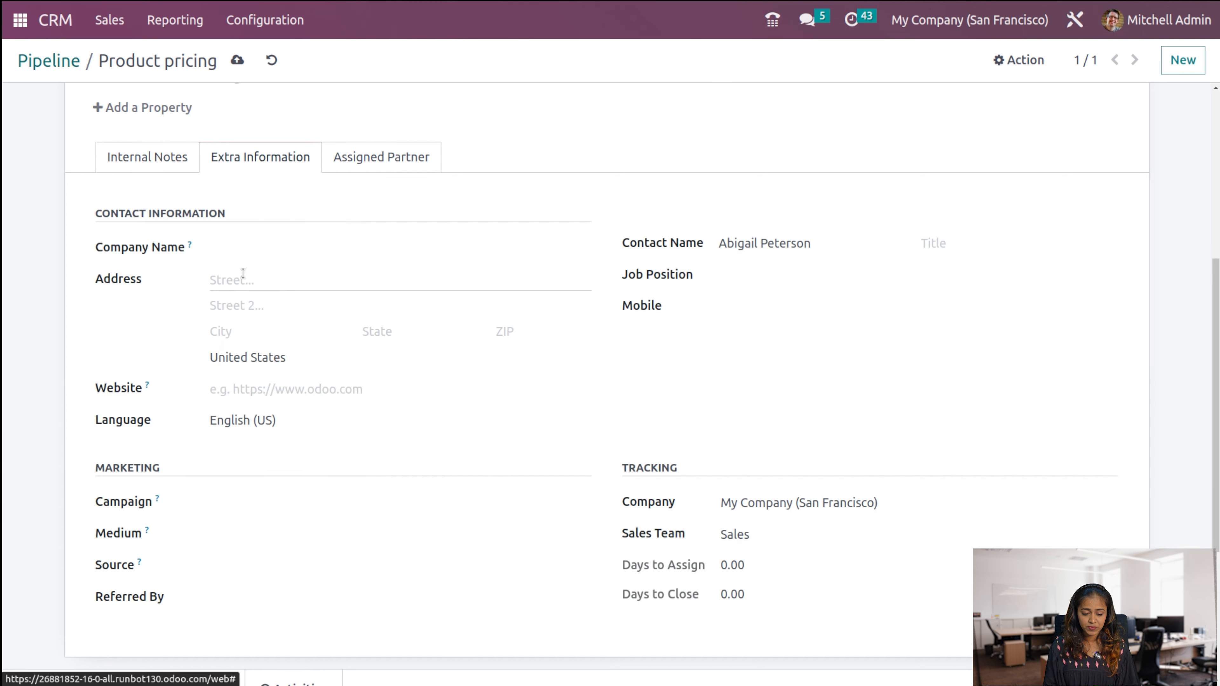
click(384, 156)
scroll(384, 148, up, 4)
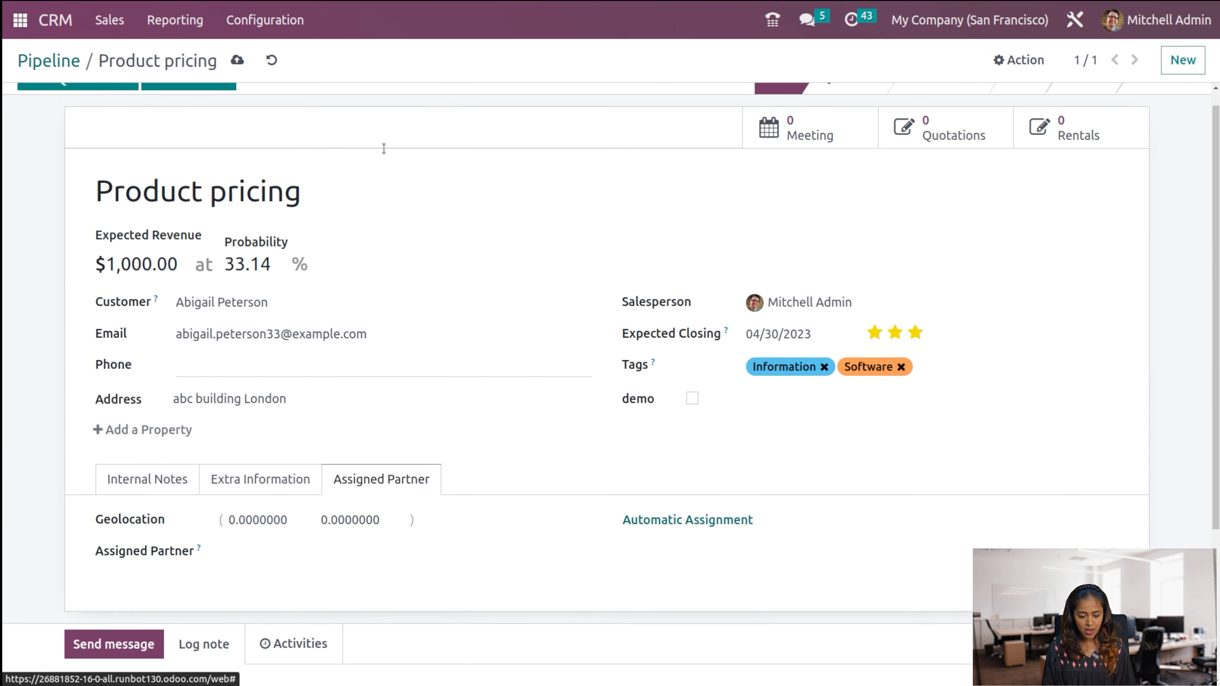
scroll(384, 152, down, 4)
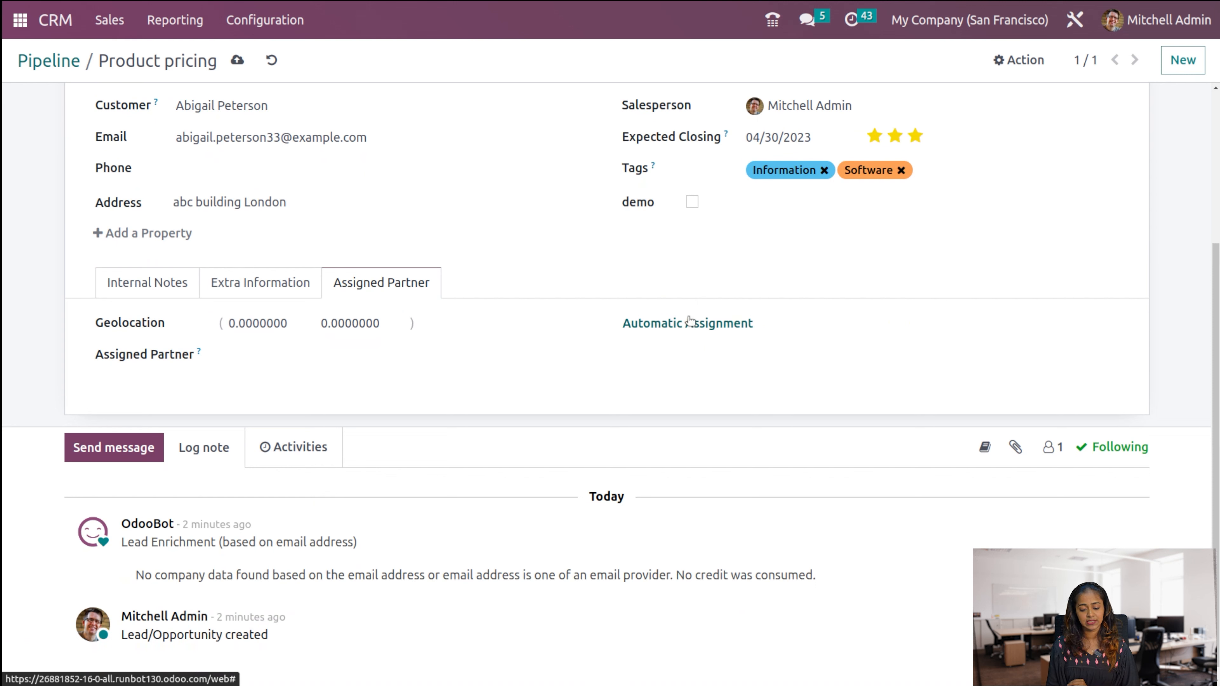
click(473, 351)
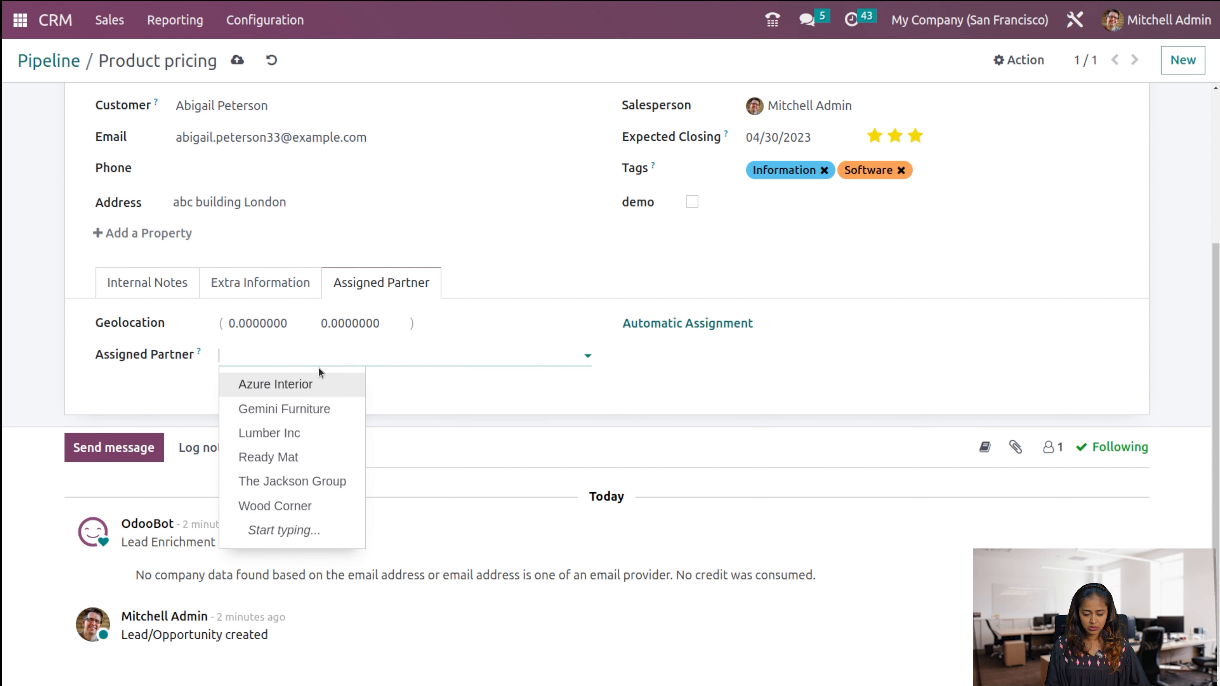
click(286, 456)
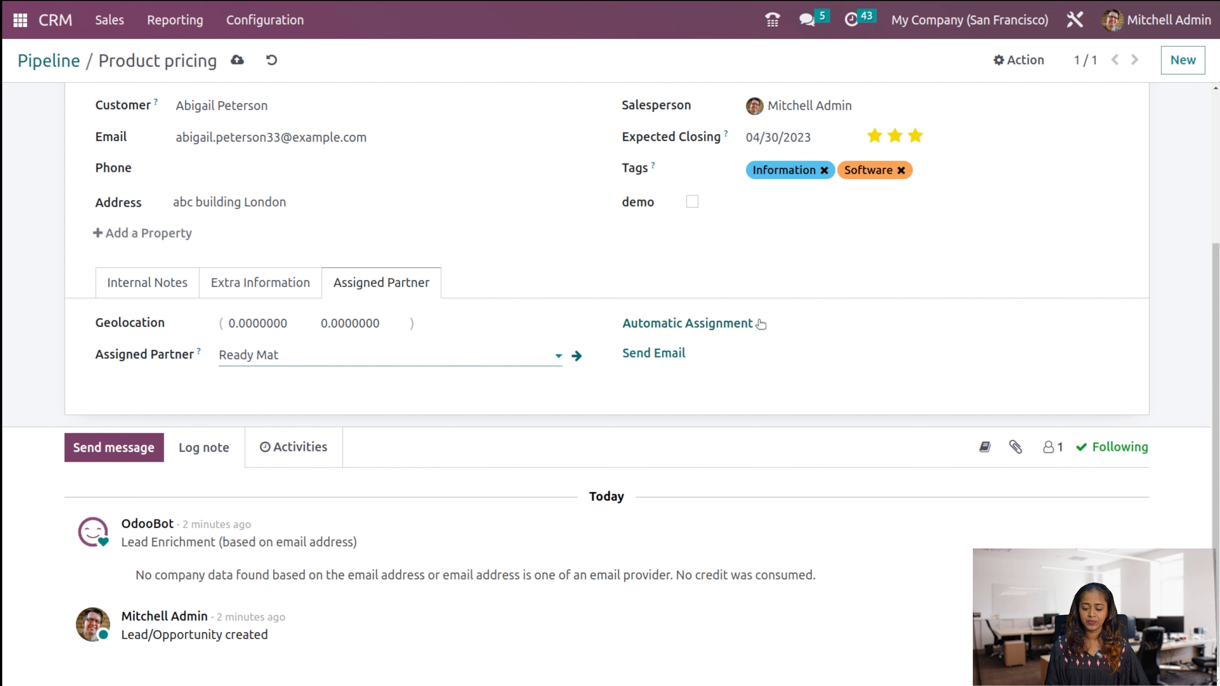
click(854, 321)
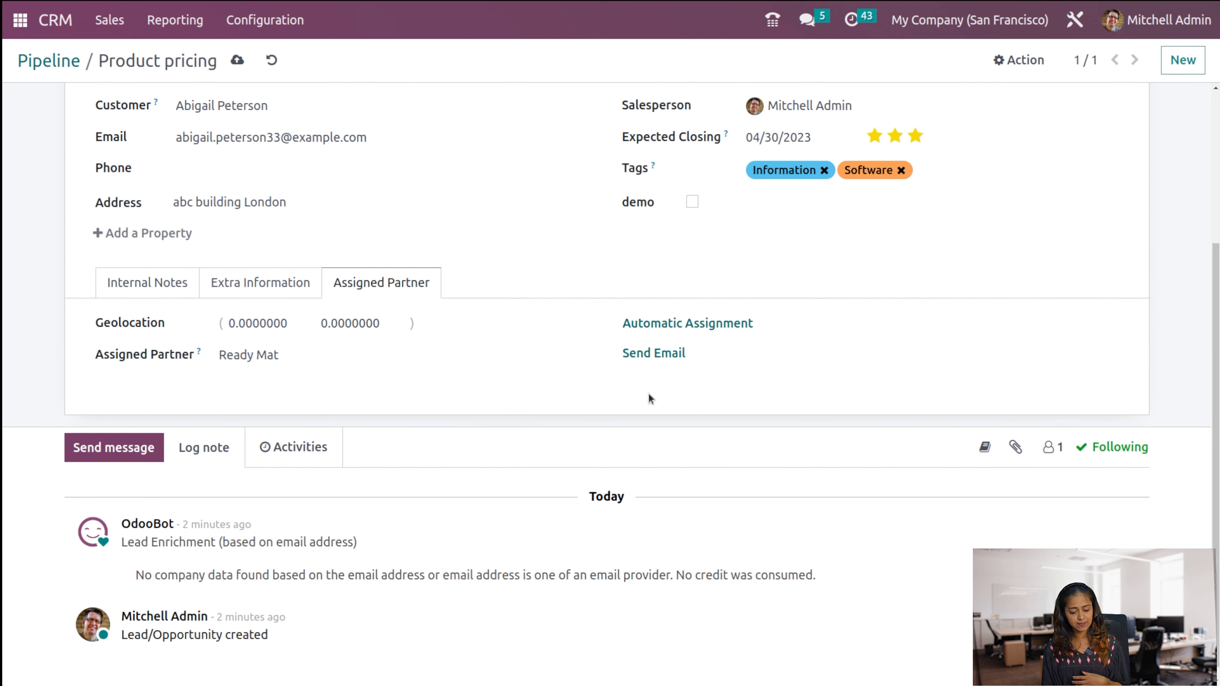
- Set the contact's title to Miss in the opportunity's extra information, leaving the job position and mobile empty
scroll(326, 288, up, 3)
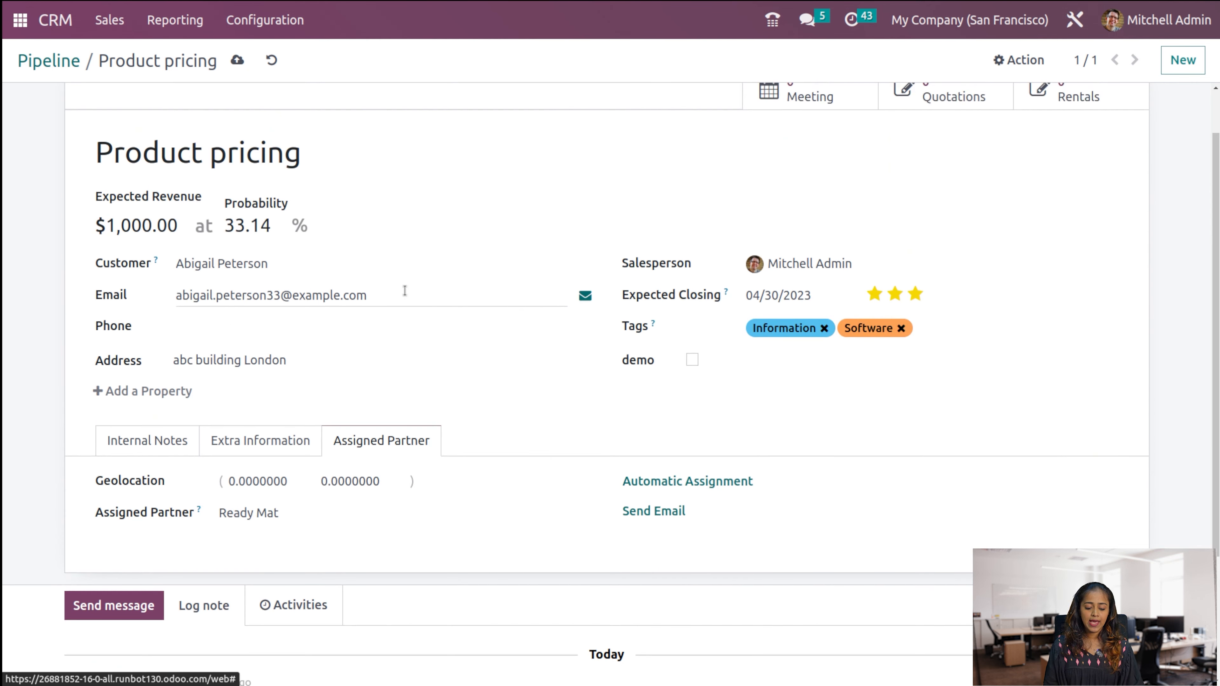
click(251, 438)
scroll(248, 402, down, 5)
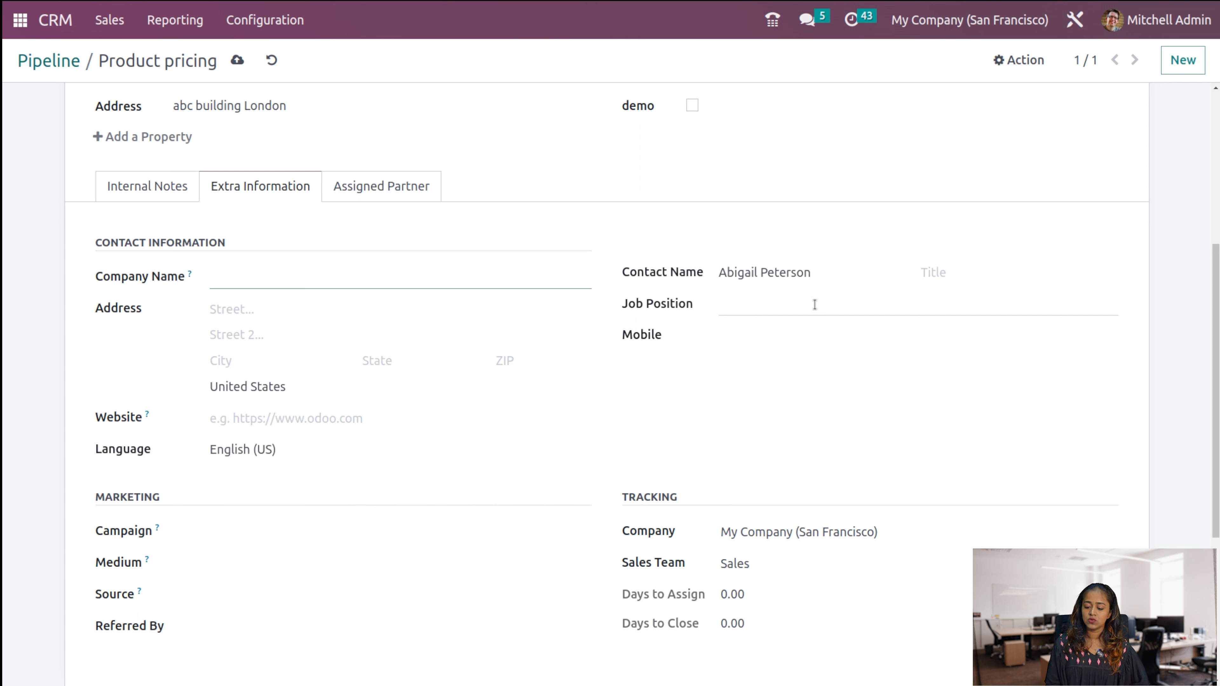
click(941, 272)
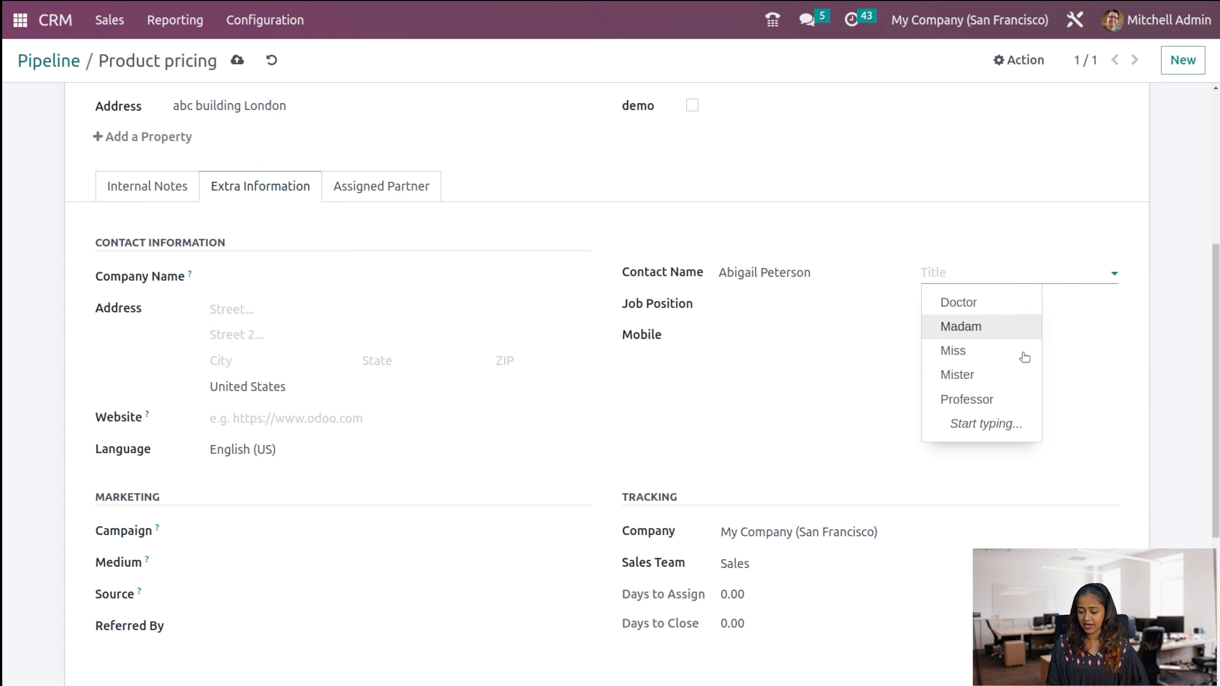
click(995, 351)
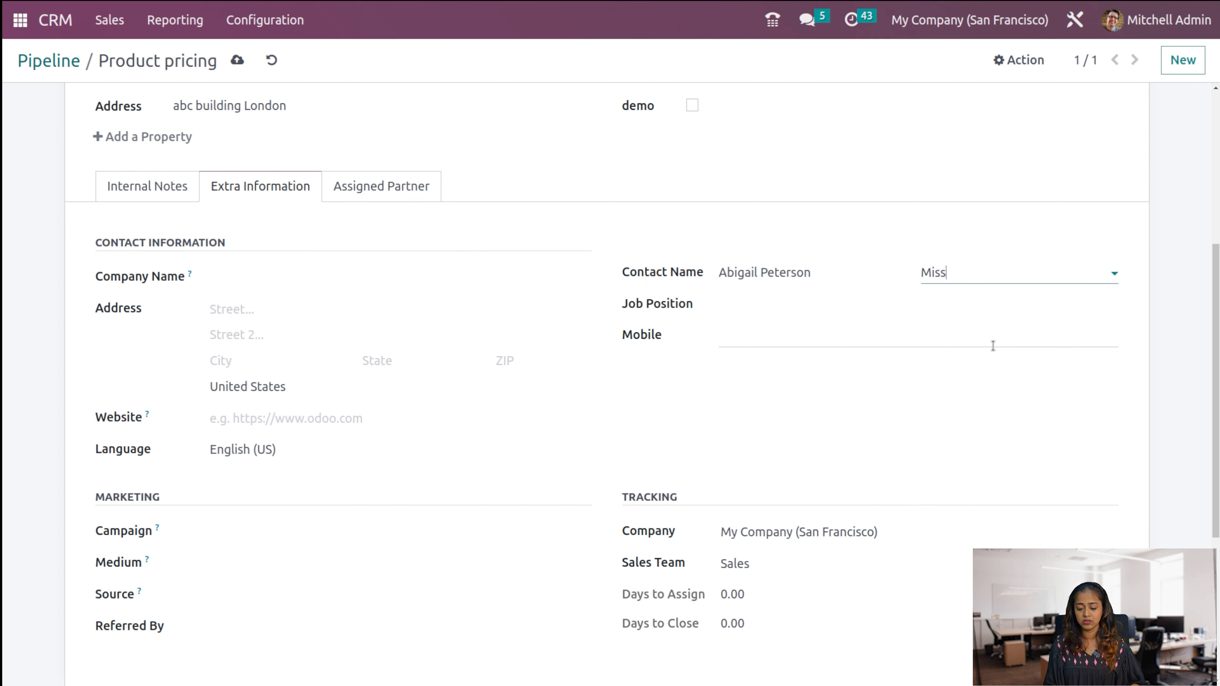
click(831, 308)
click(742, 337)
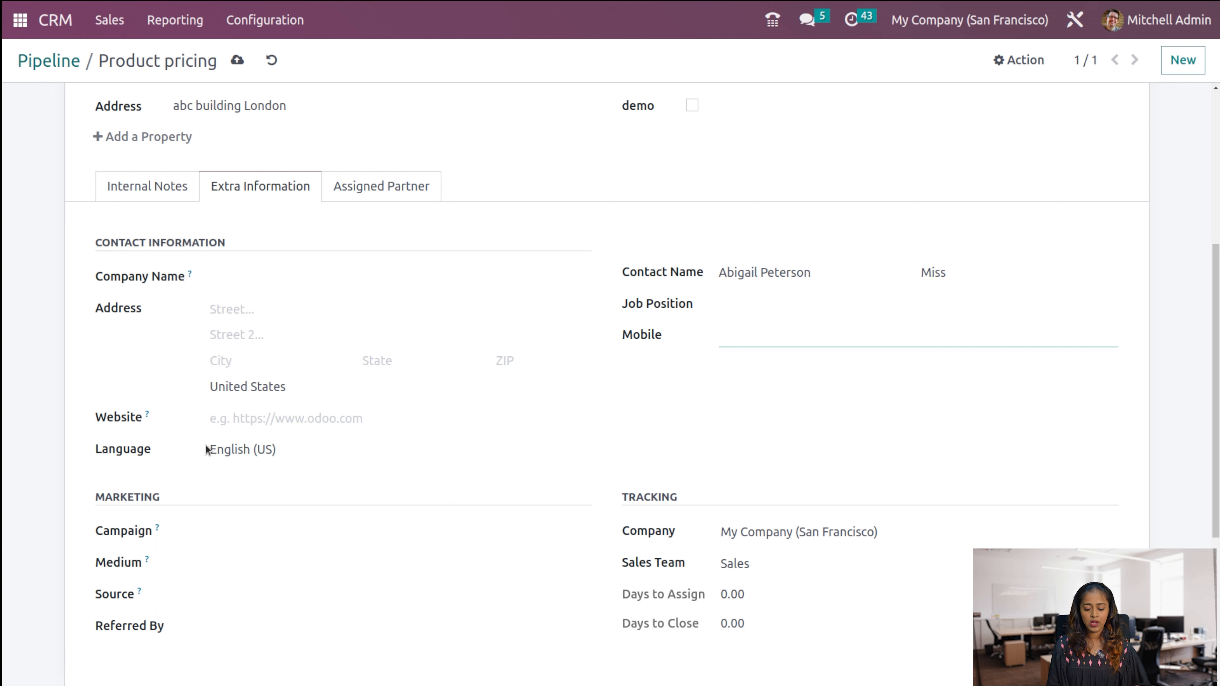
- Read the help descriptions of the Campaign, Medium and Source fields in the opportunity's marketing information
scroll(205, 444, down, 4)
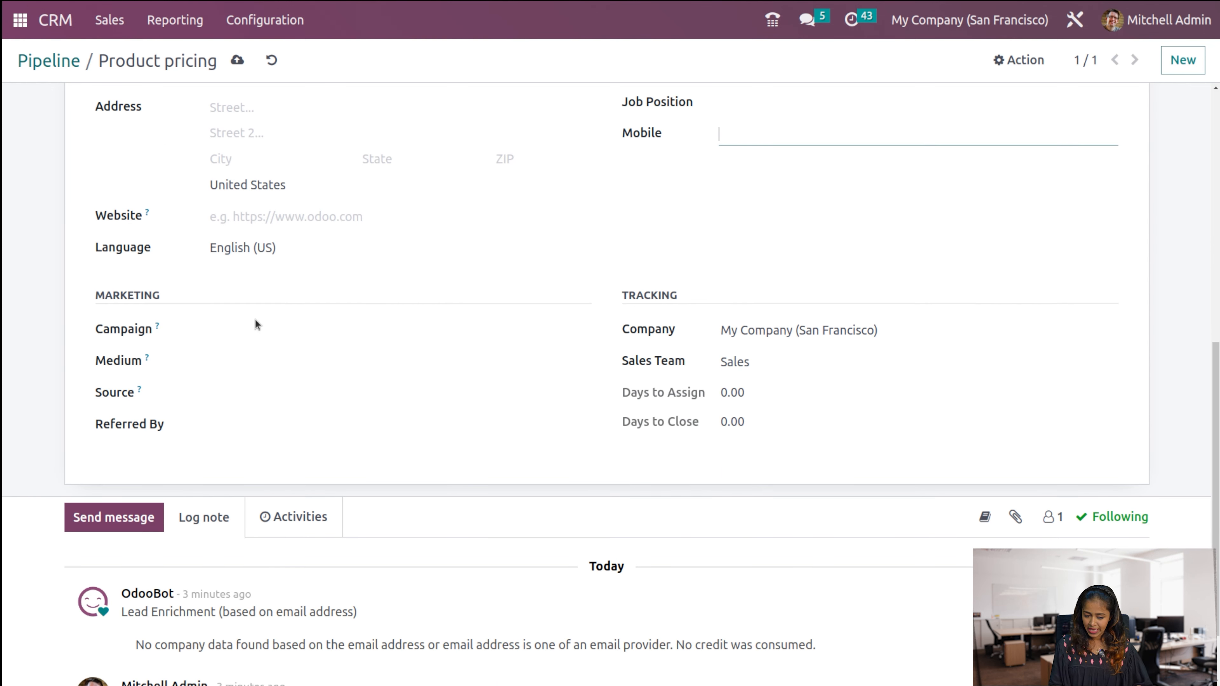
mouse_move(157, 329)
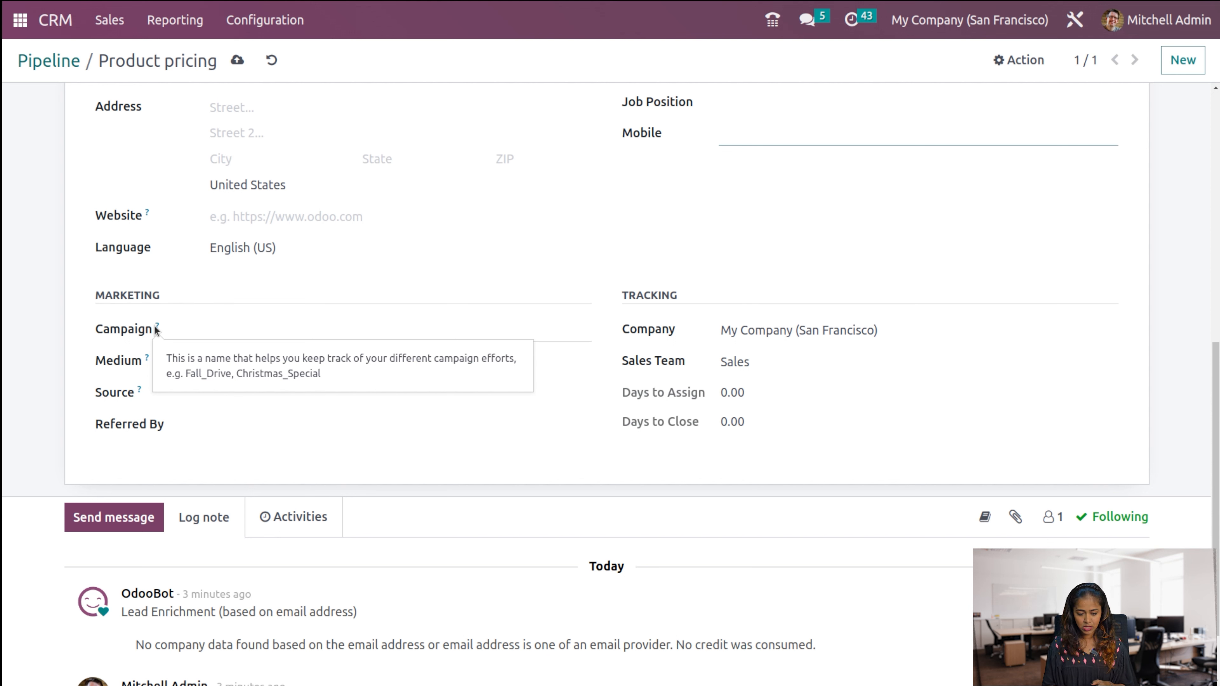
mouse_move(148, 359)
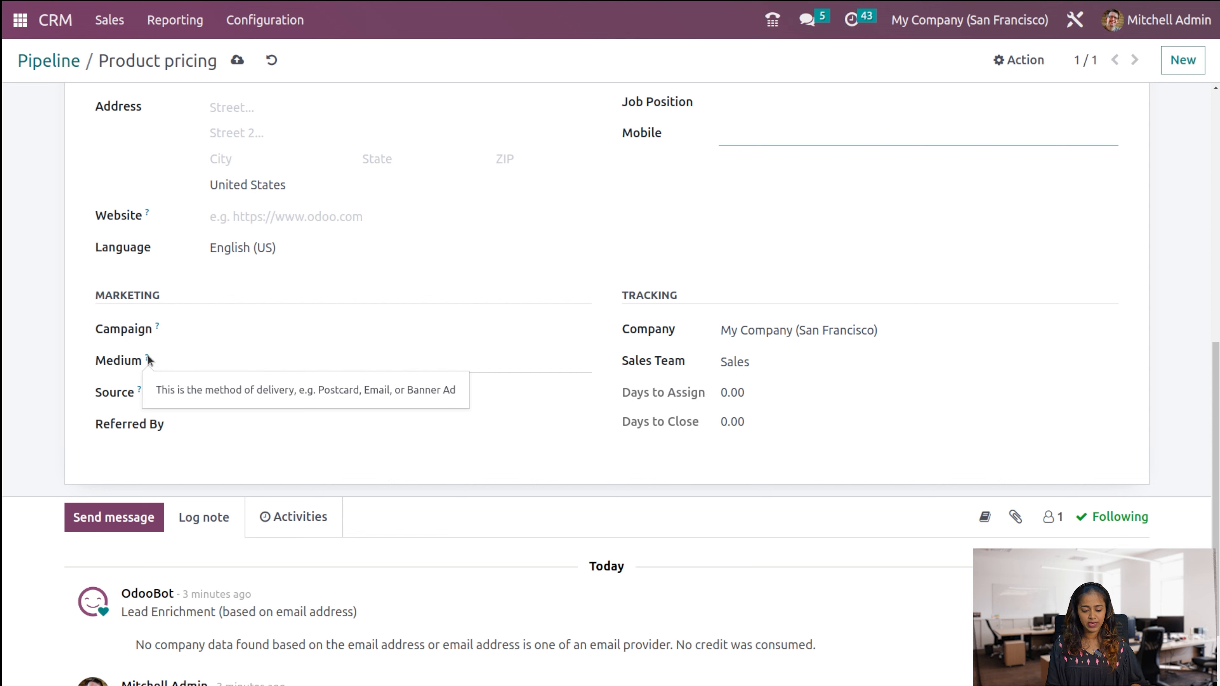
mouse_move(141, 392)
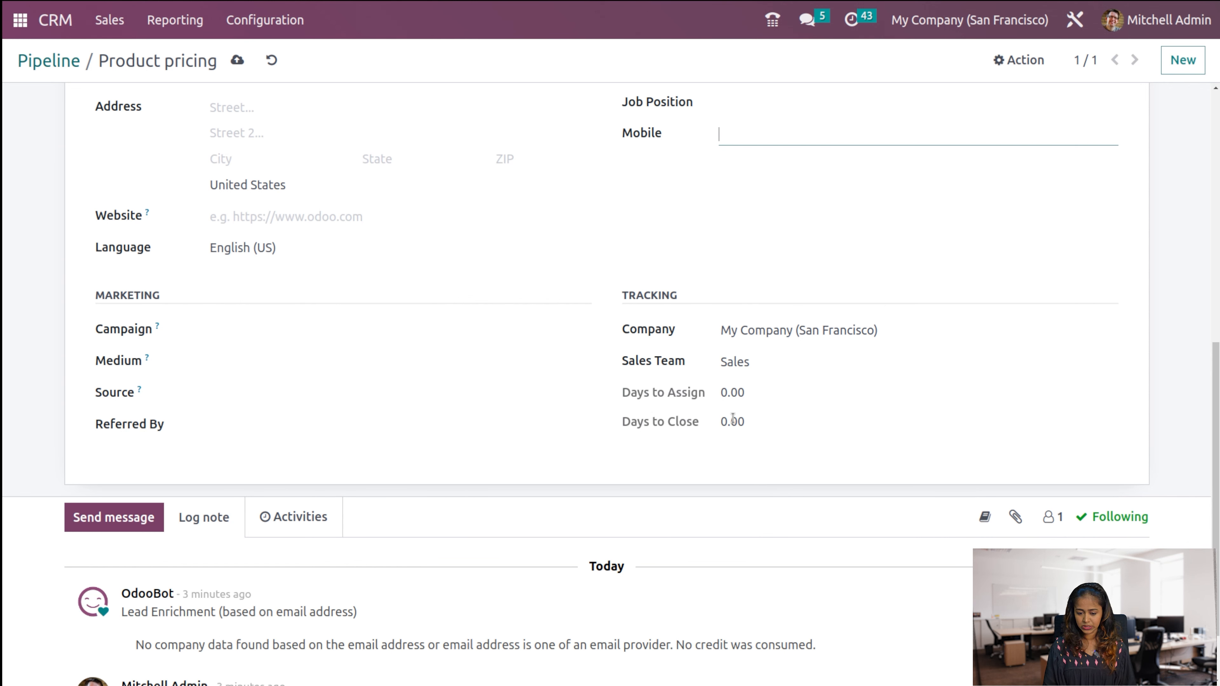
- Mark the Product pricing opportunity as won
scroll(733, 418, up, 10)
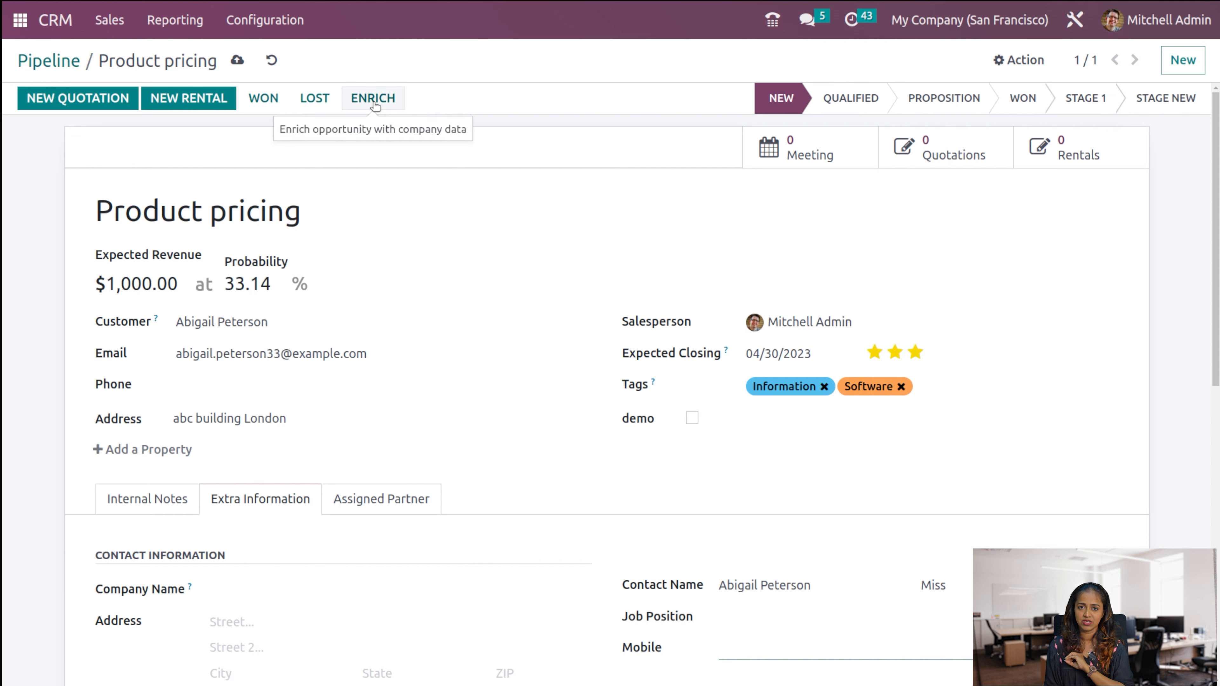
click(266, 94)
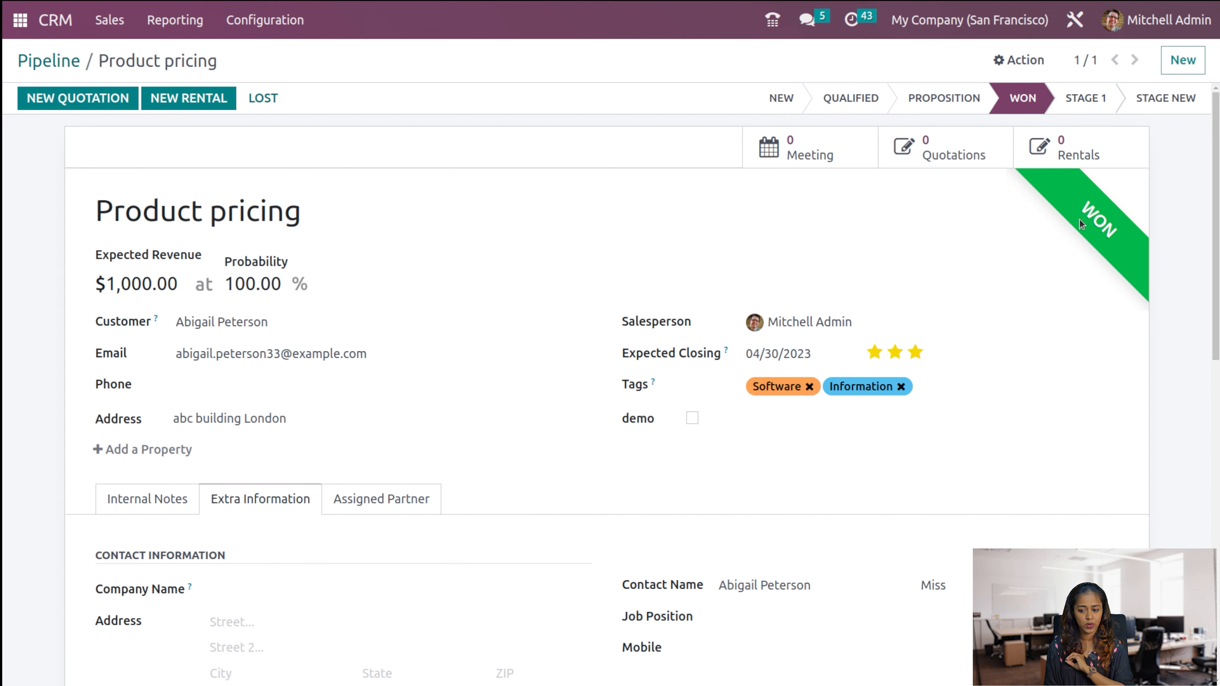
- Mark the Product pricing opportunity as lost with the reason Too expensive
click(254, 97)
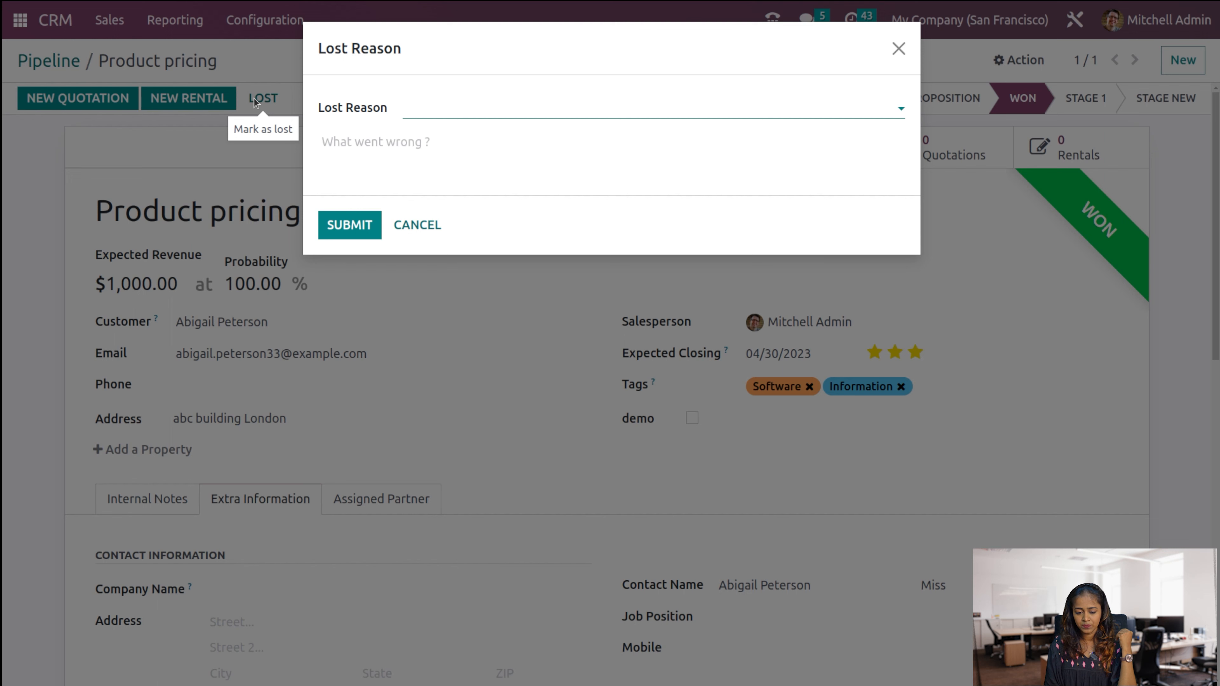
click(451, 111)
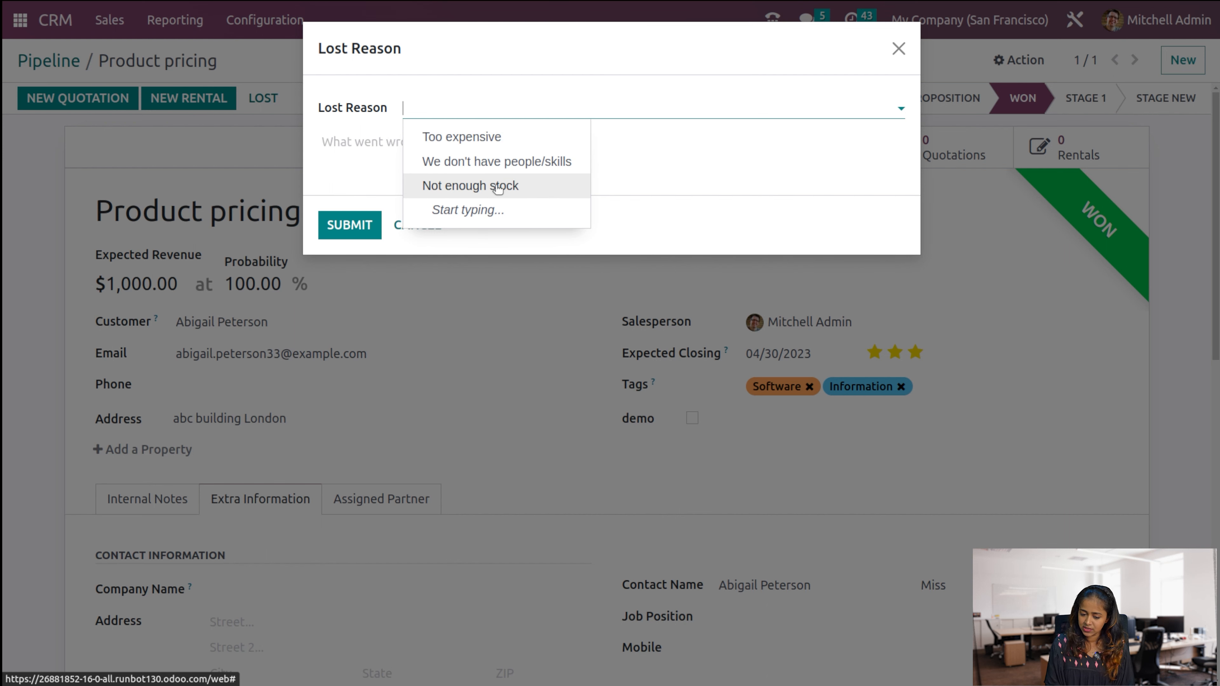
click(495, 137)
click(350, 224)
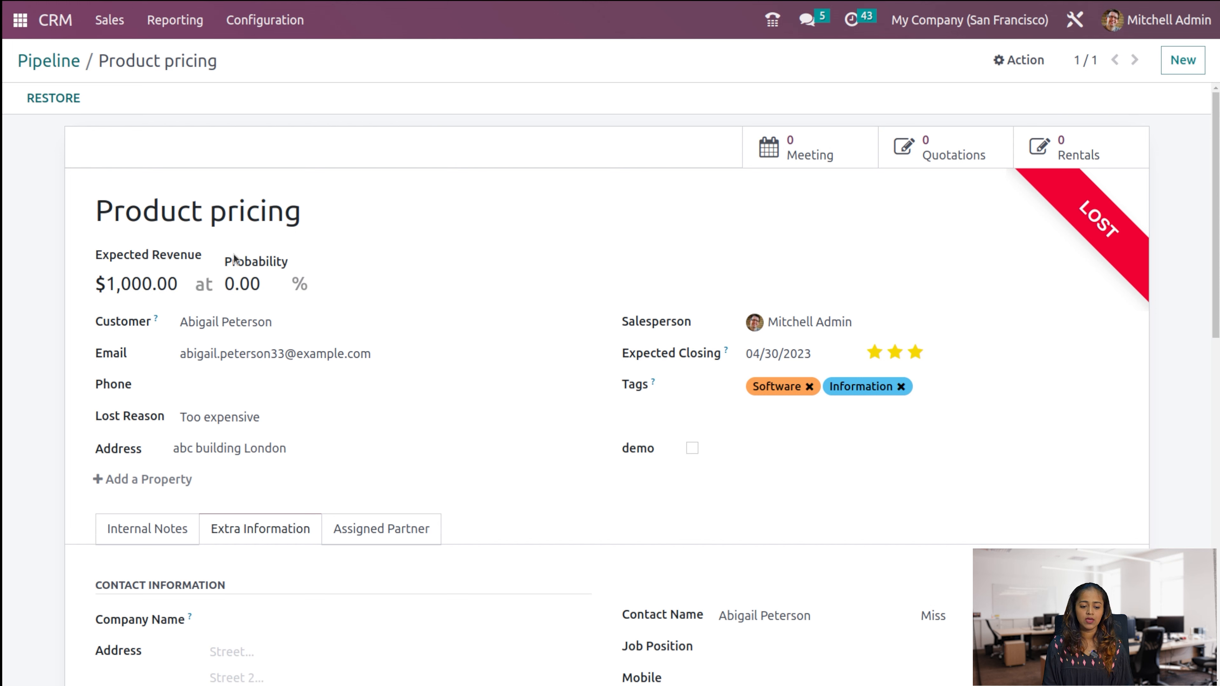
- Restore the lost Product pricing opportunity
click(52, 100)
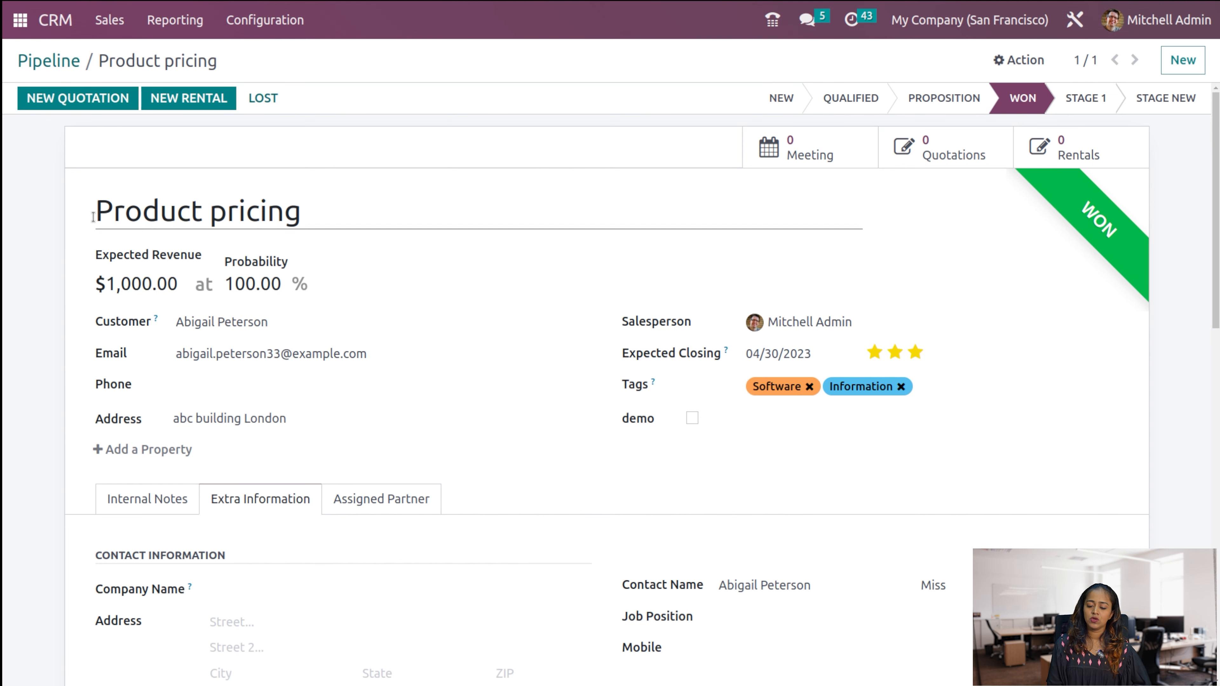
scroll(819, 157, down, 1)
scroll(866, 172, up, 1)
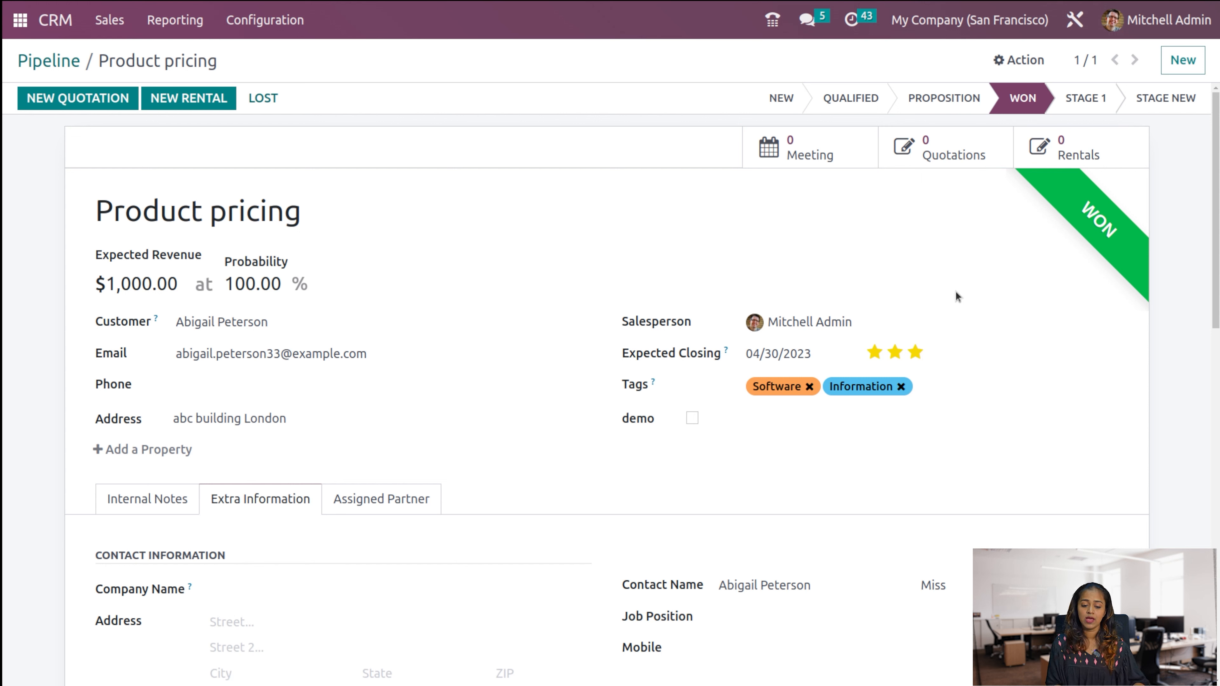
- View the blank quotation and rental forms created from the opportunity, returning to Product pricing after each
click(84, 92)
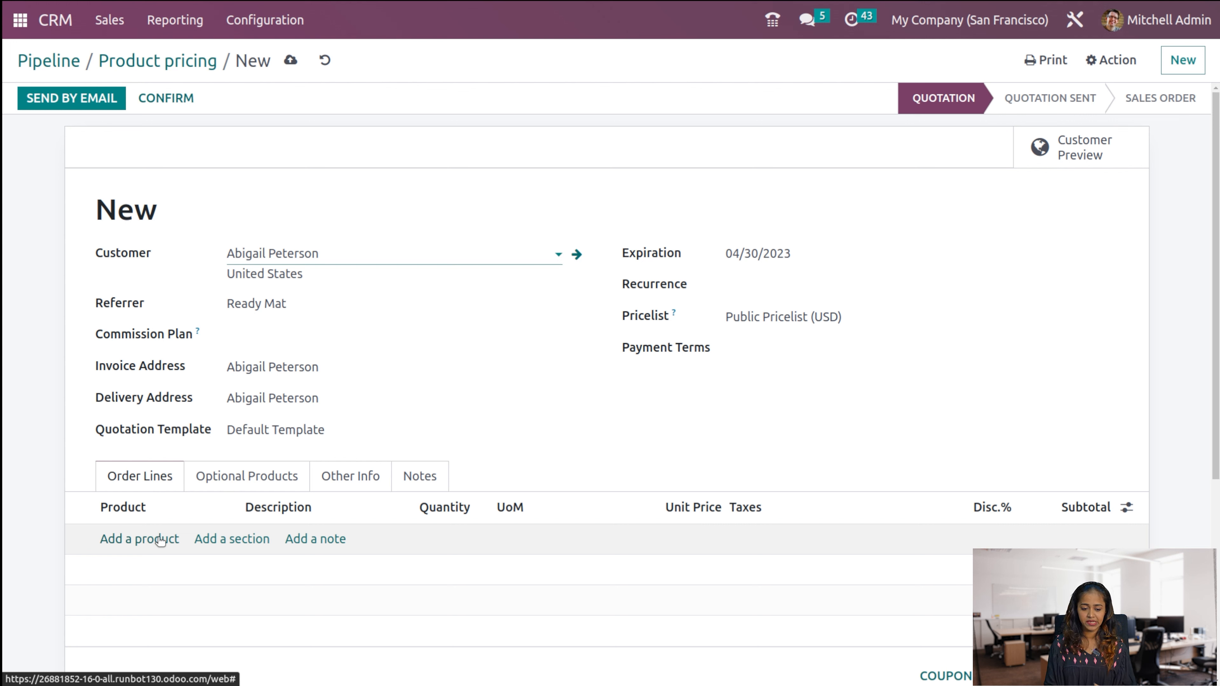
click(193, 64)
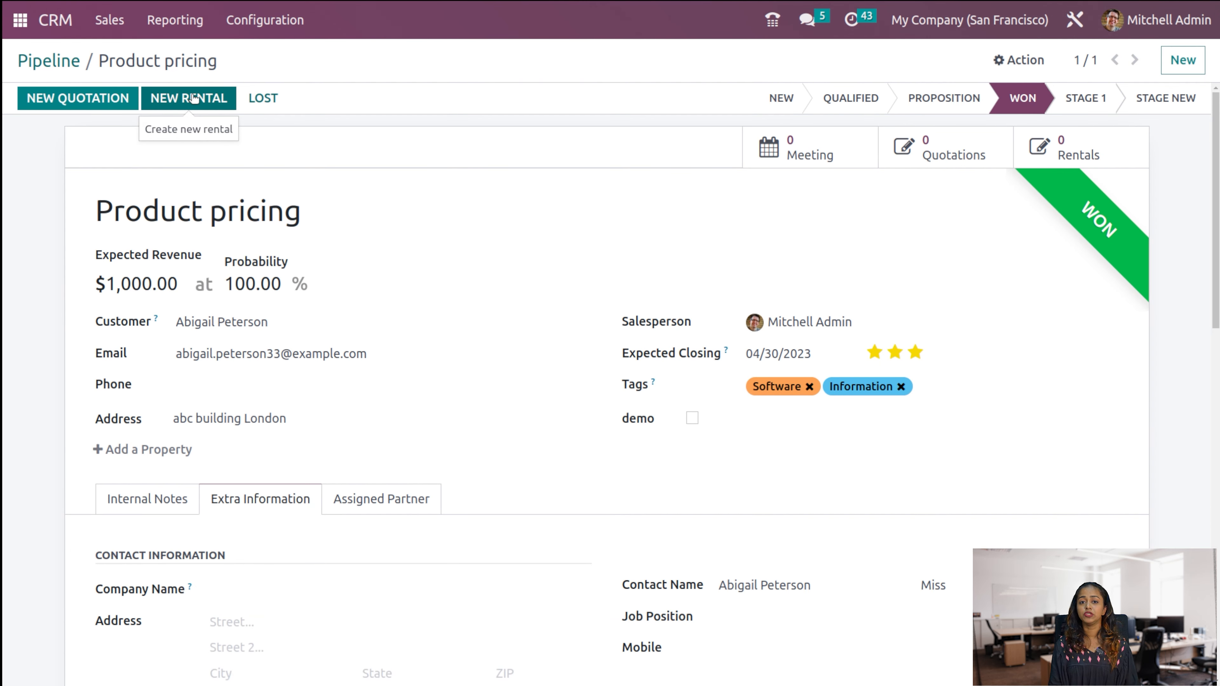
click(192, 98)
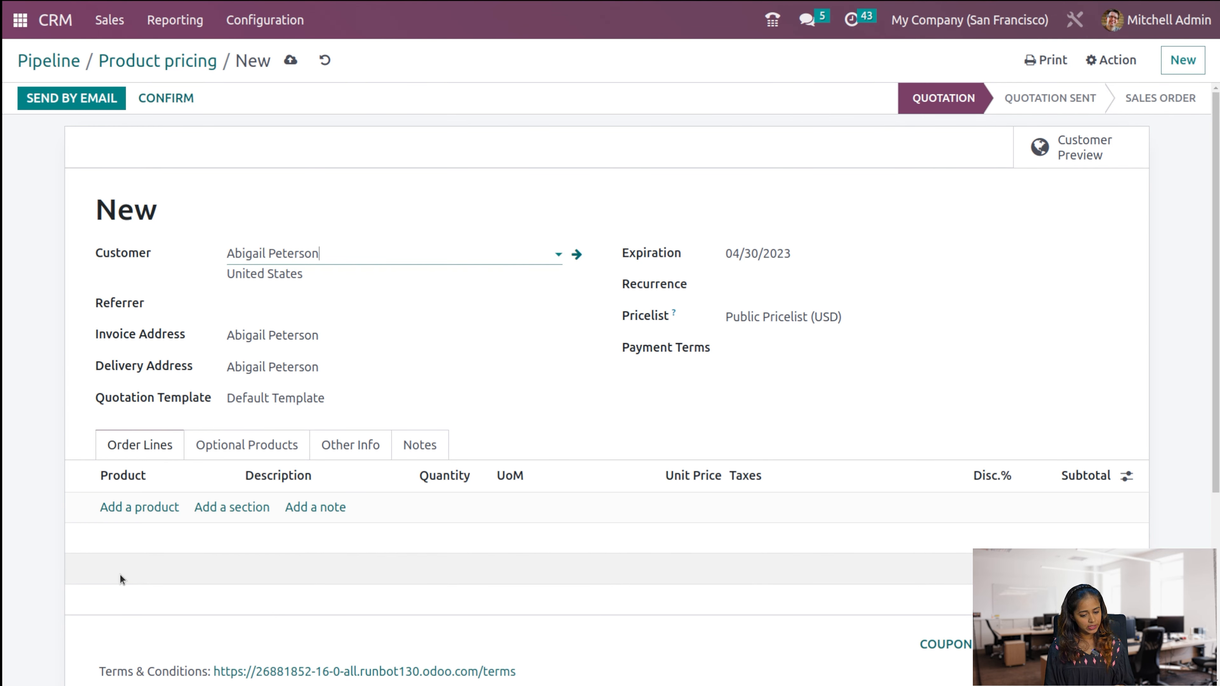
click(178, 63)
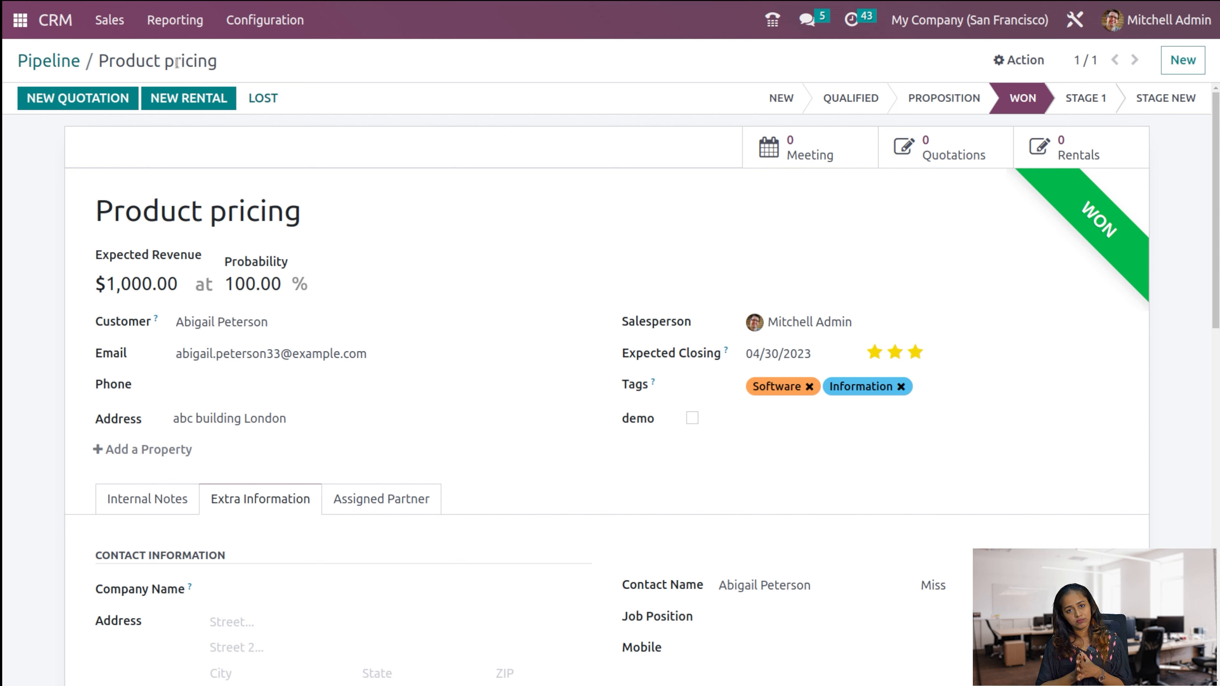
- Return to the pipeline list and look over its available filters without applying any
click(54, 62)
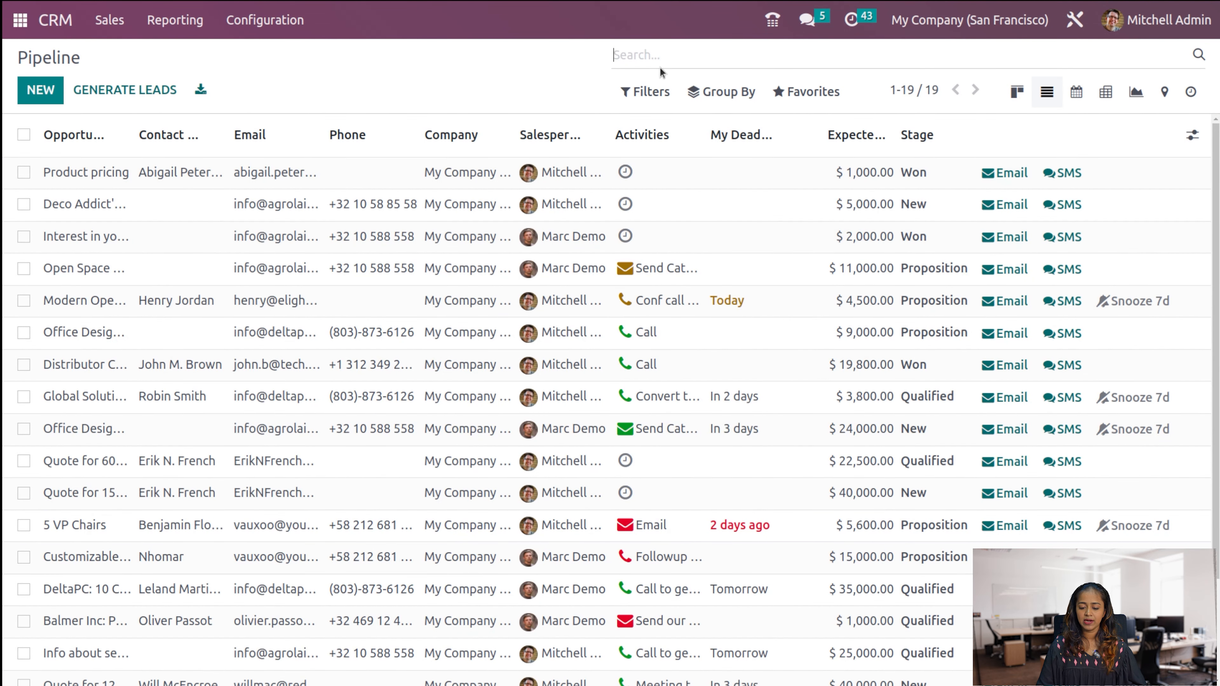
click(719, 91)
click(649, 92)
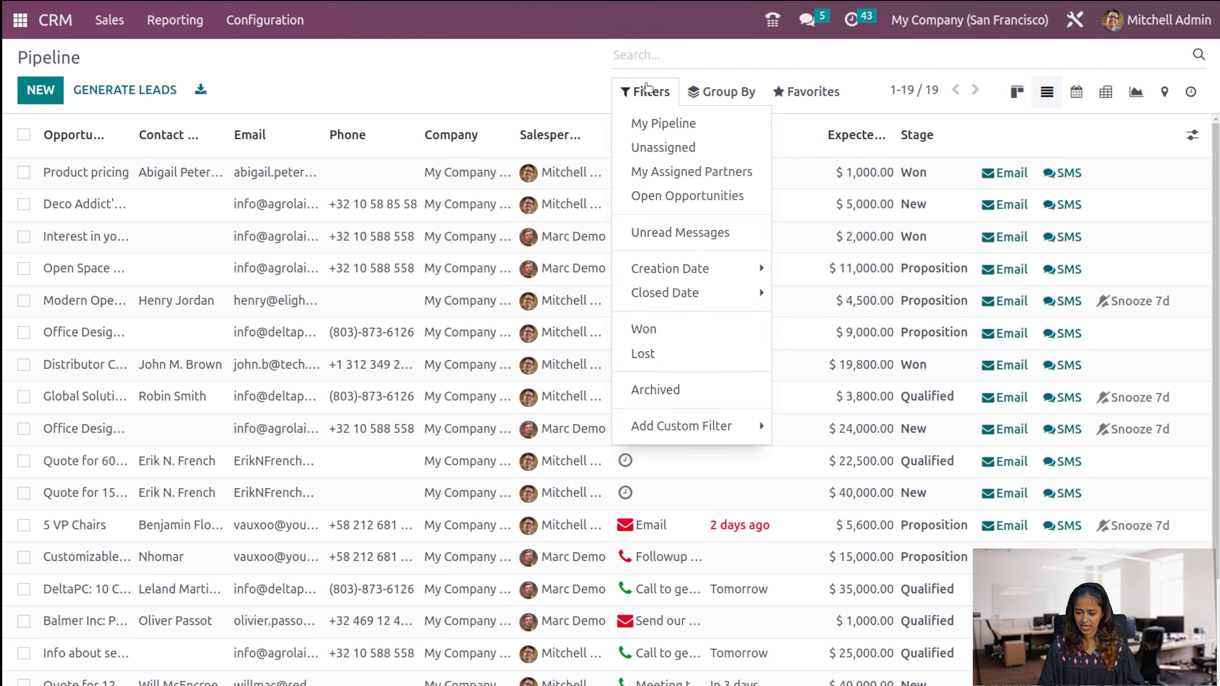
click(449, 84)
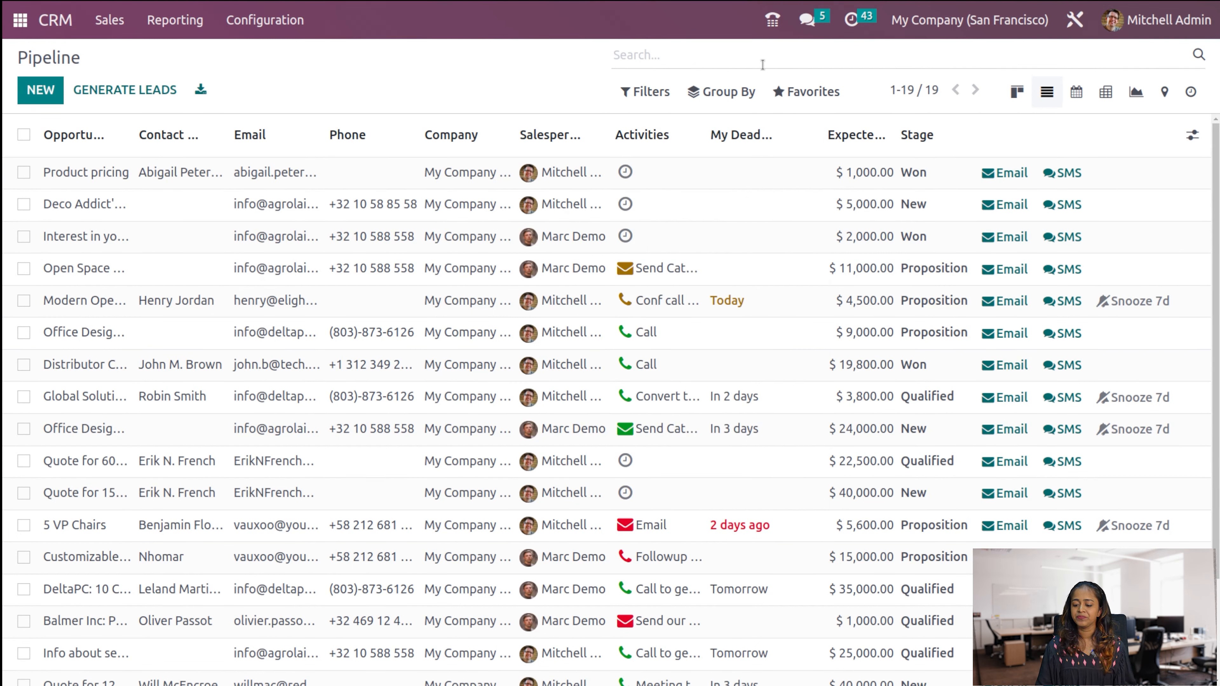
- Show the pipeline as a calendar and view it by day, by week and by month
click(1075, 91)
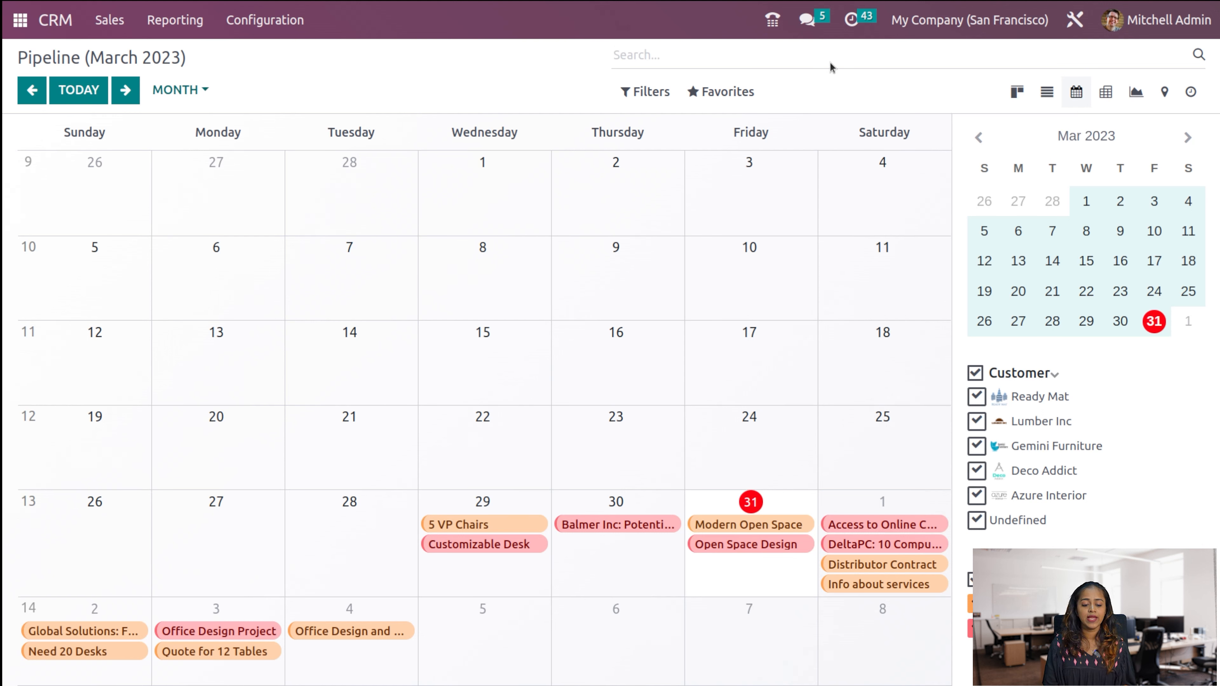
click(176, 90)
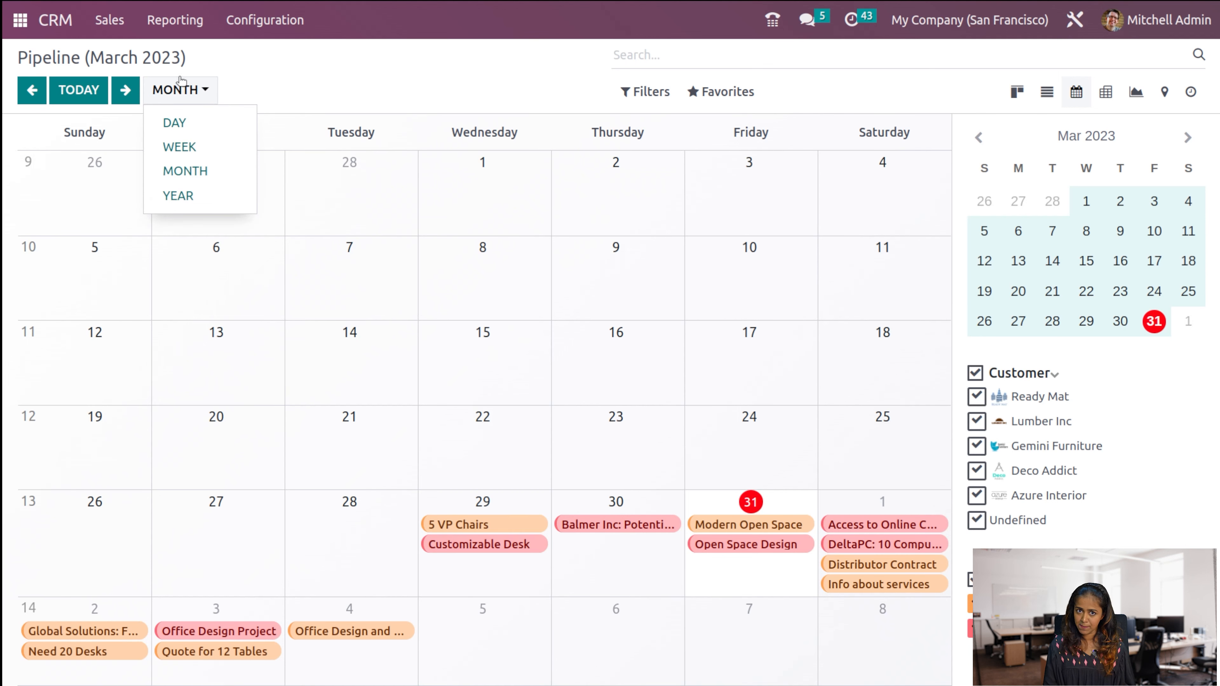
click(187, 124)
click(190, 85)
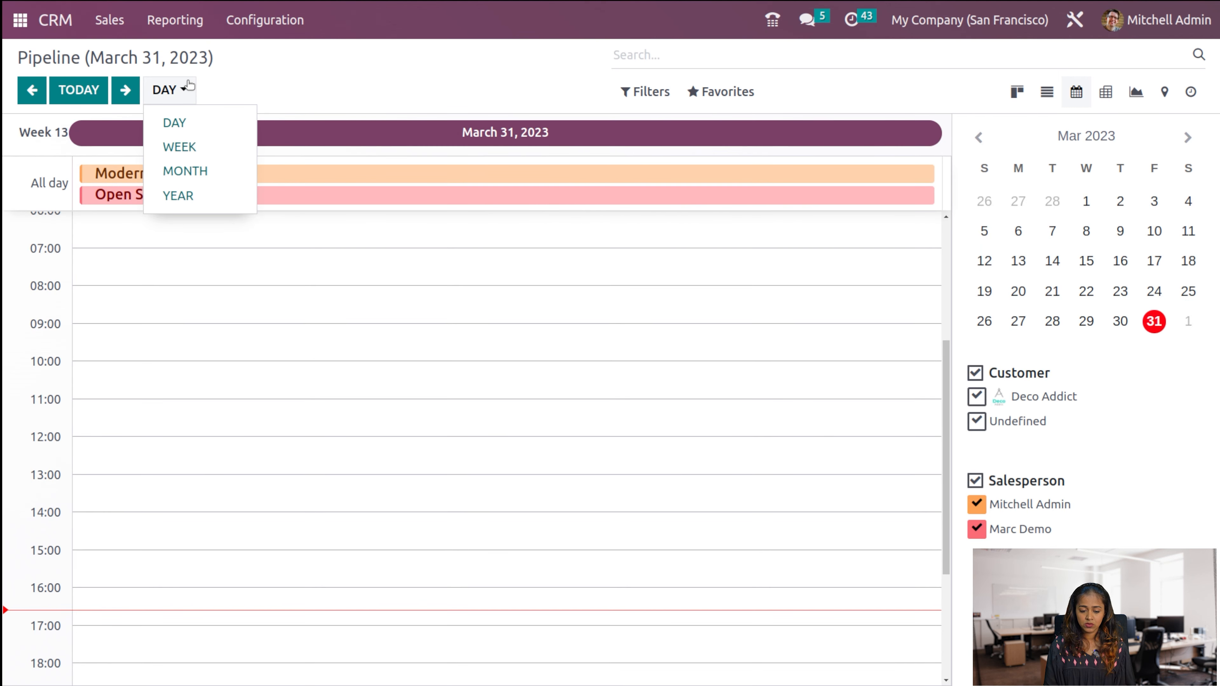
click(179, 146)
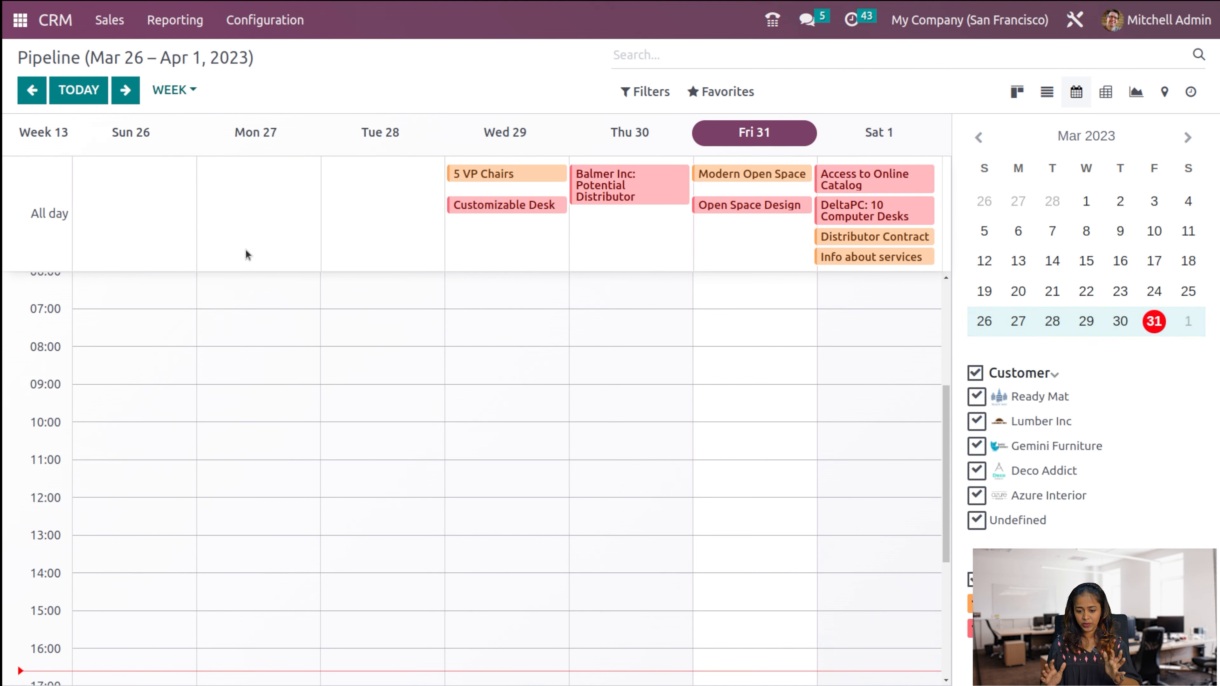
click(174, 92)
click(198, 172)
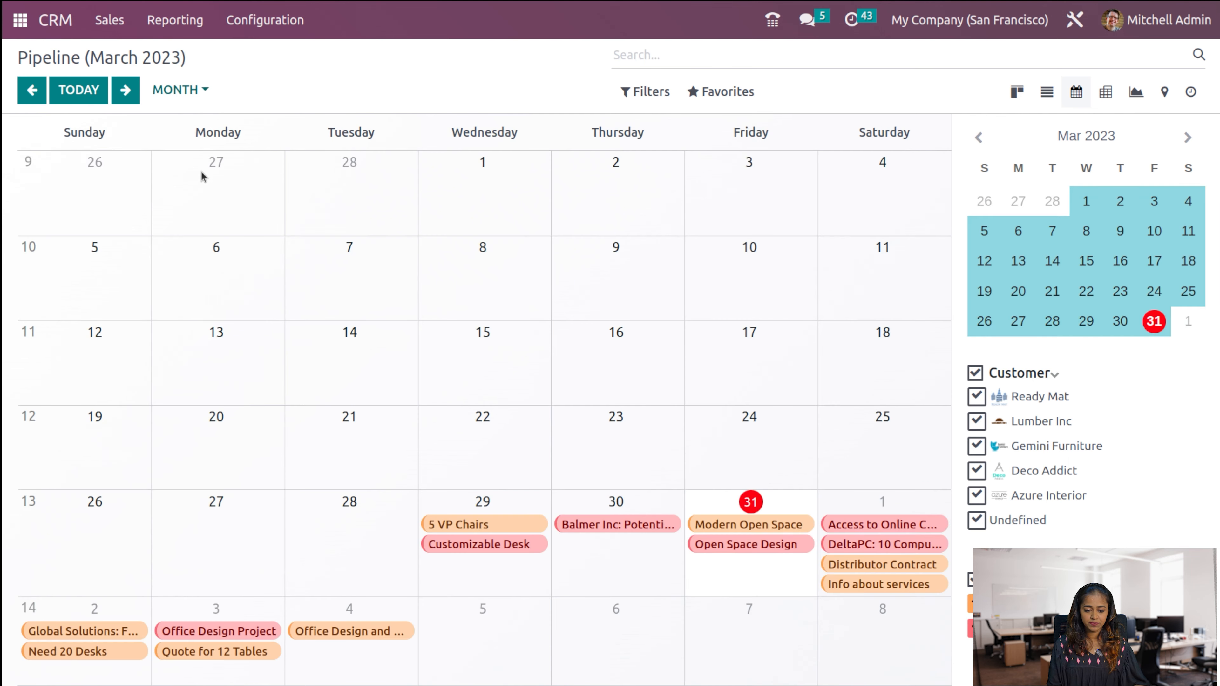
- Switch the pipeline calendar to the year scale and look through its months
click(196, 90)
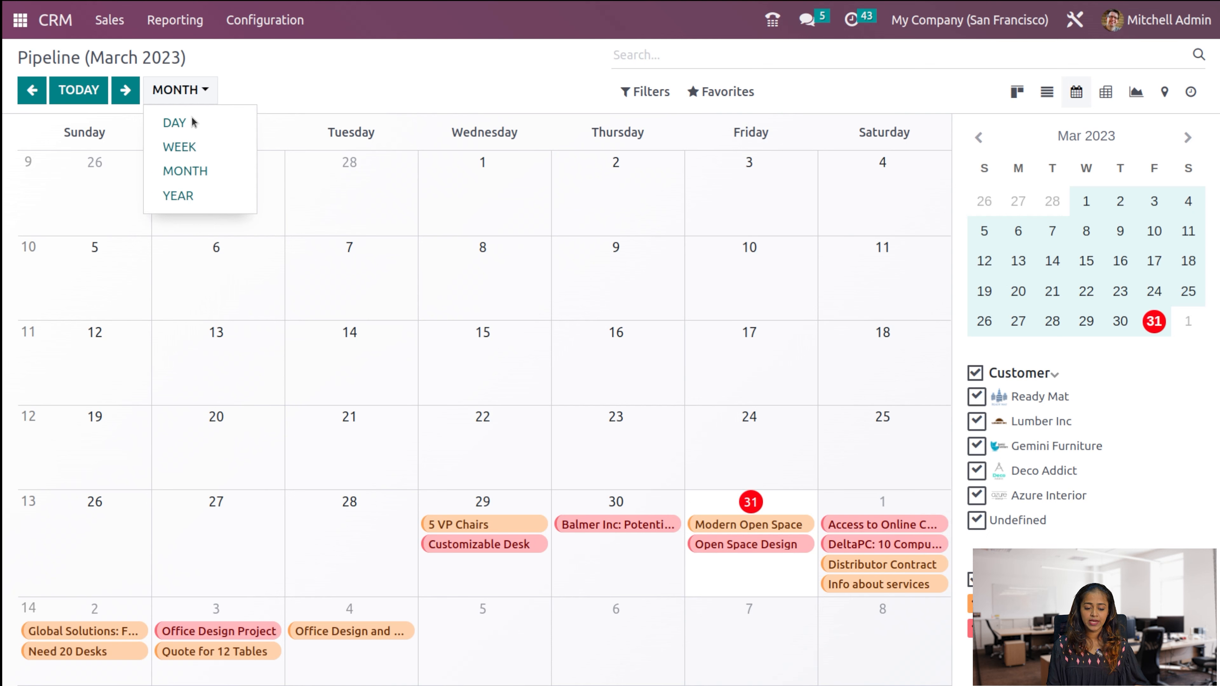
click(194, 197)
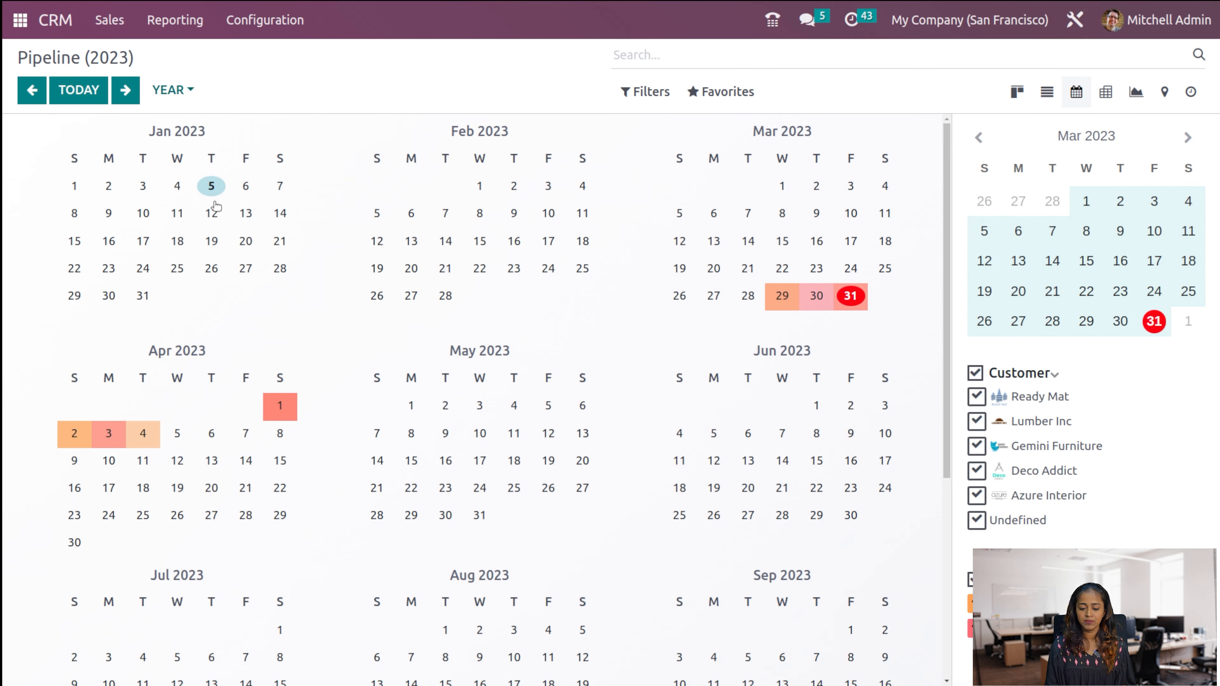
scroll(610, 436, down, 5)
scroll(611, 441, up, 5)
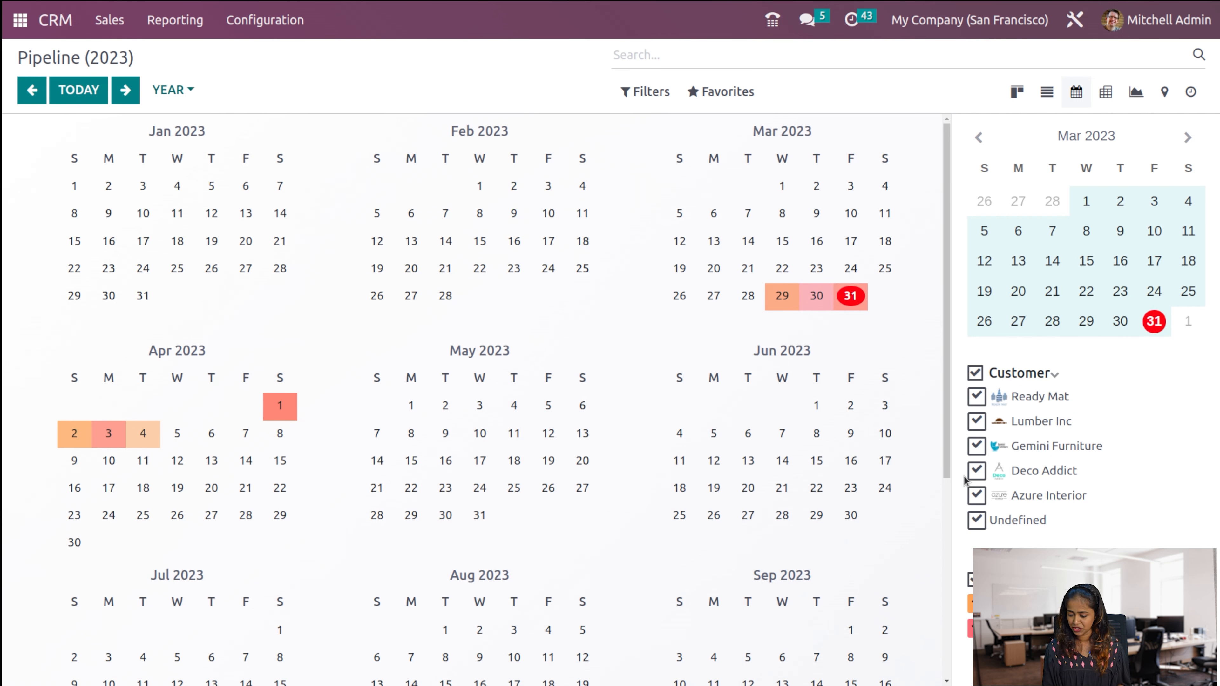
- Hide and show Deco Addict's opportunities in the year calendar, and browse to 2022 and back to the current year
click(976, 472)
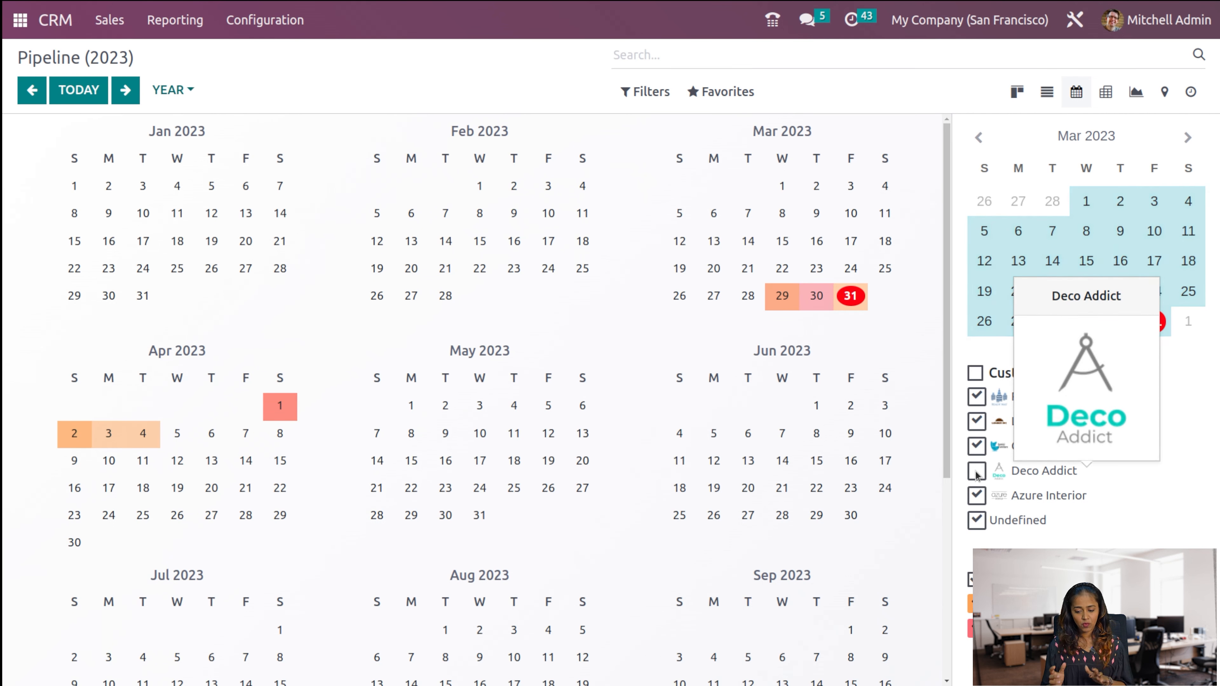
click(976, 471)
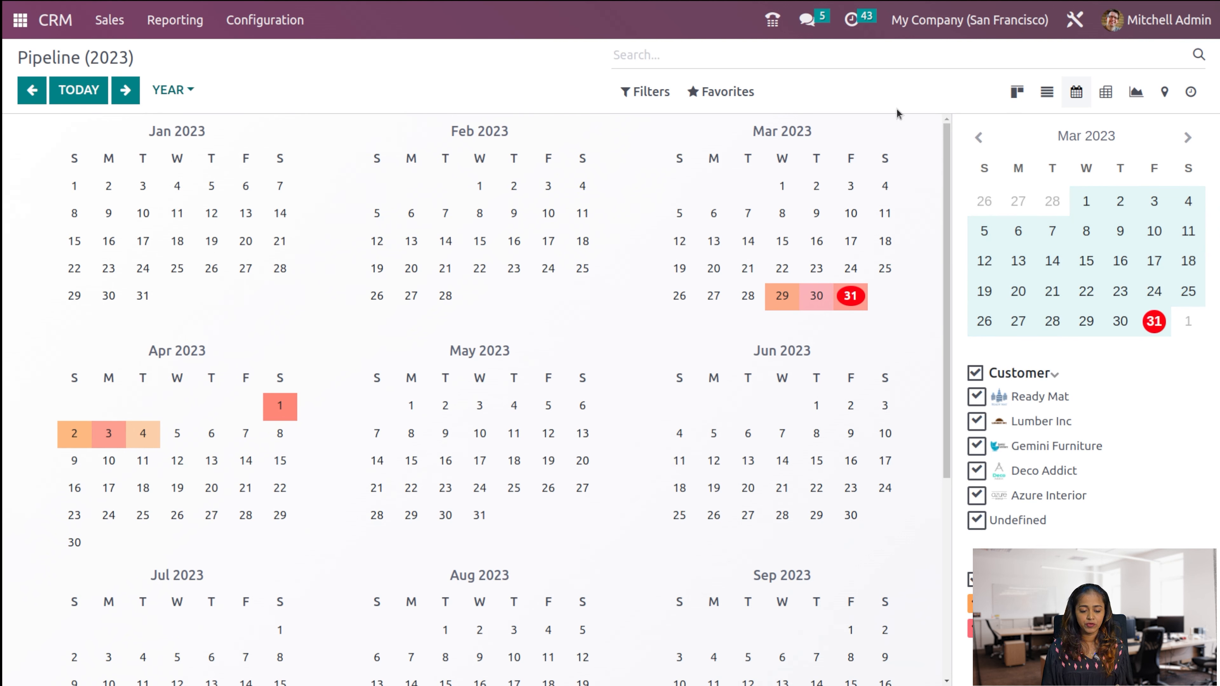
click(38, 98)
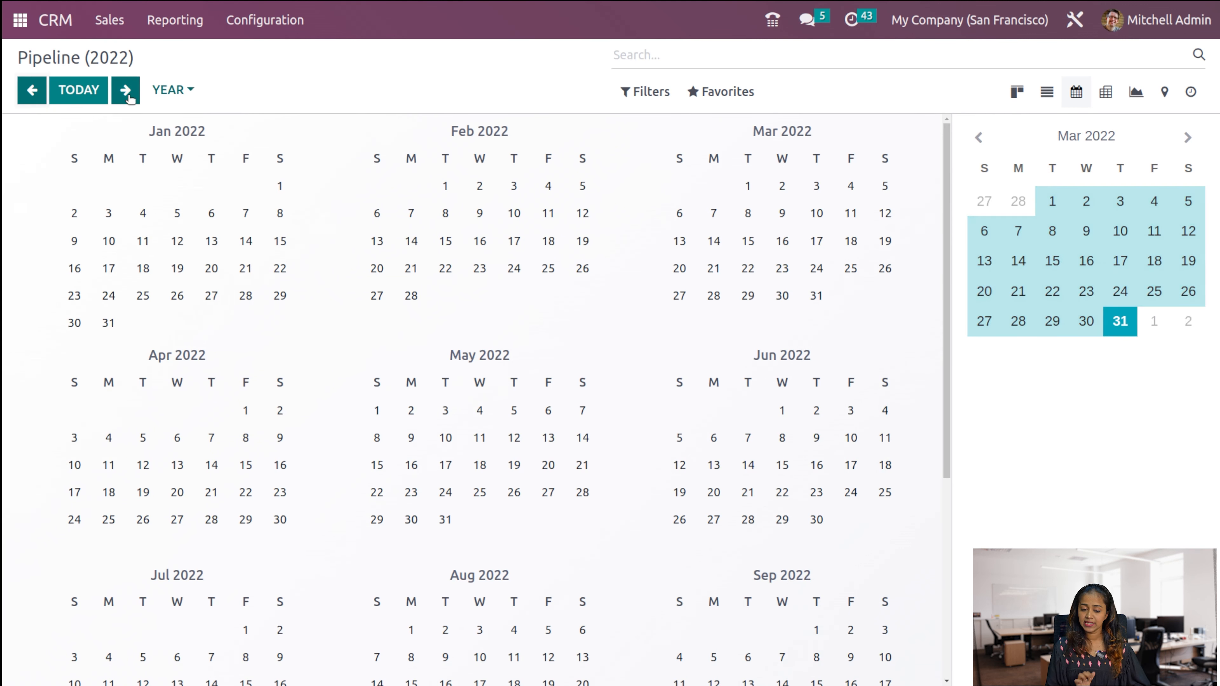
click(128, 97)
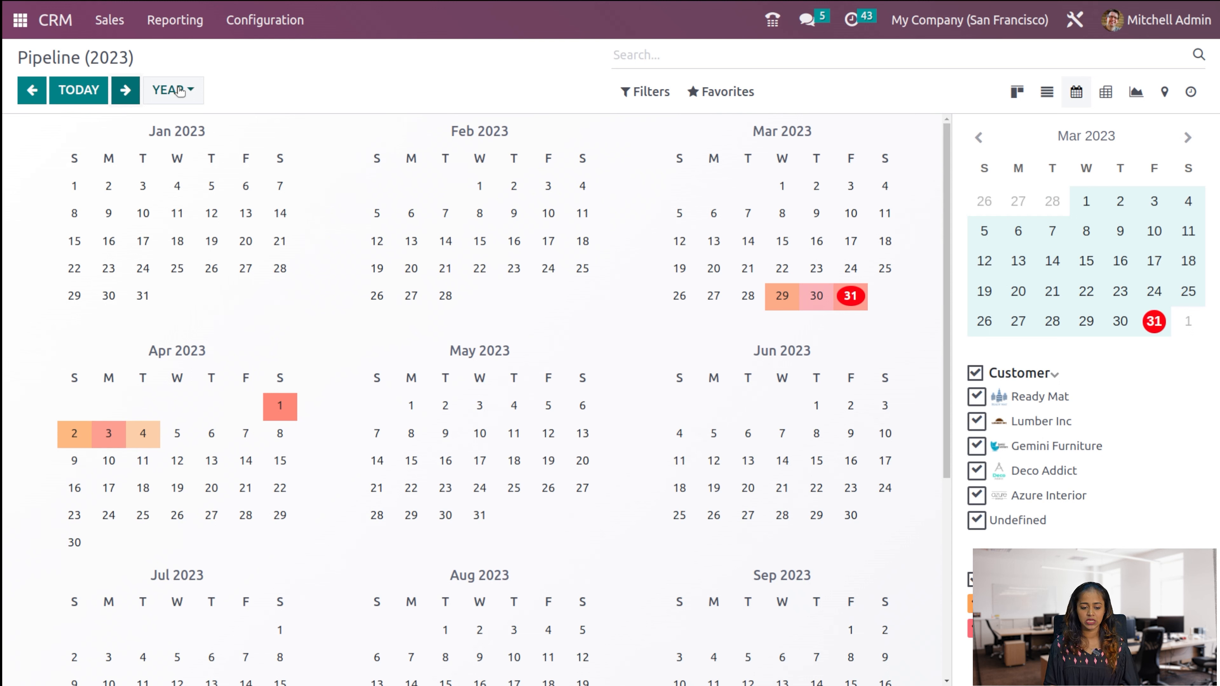
click(90, 100)
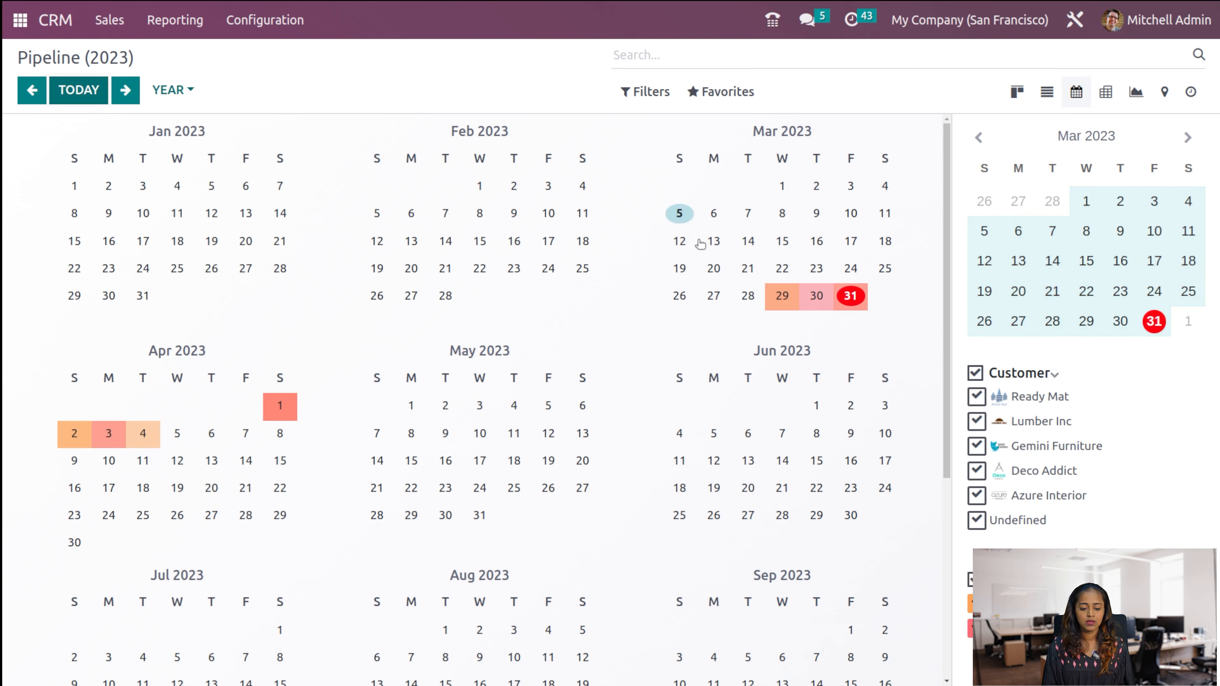
- Show the pipeline as a pivot table and add Expected MRR as a measure
click(1105, 98)
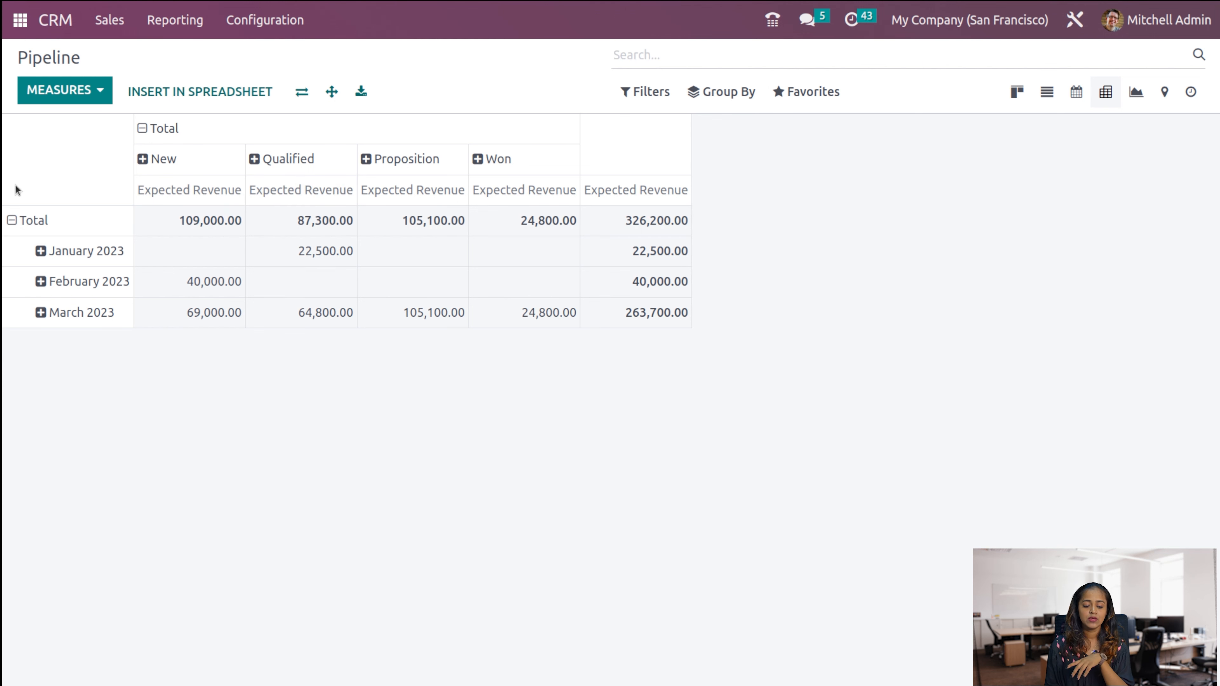
click(55, 94)
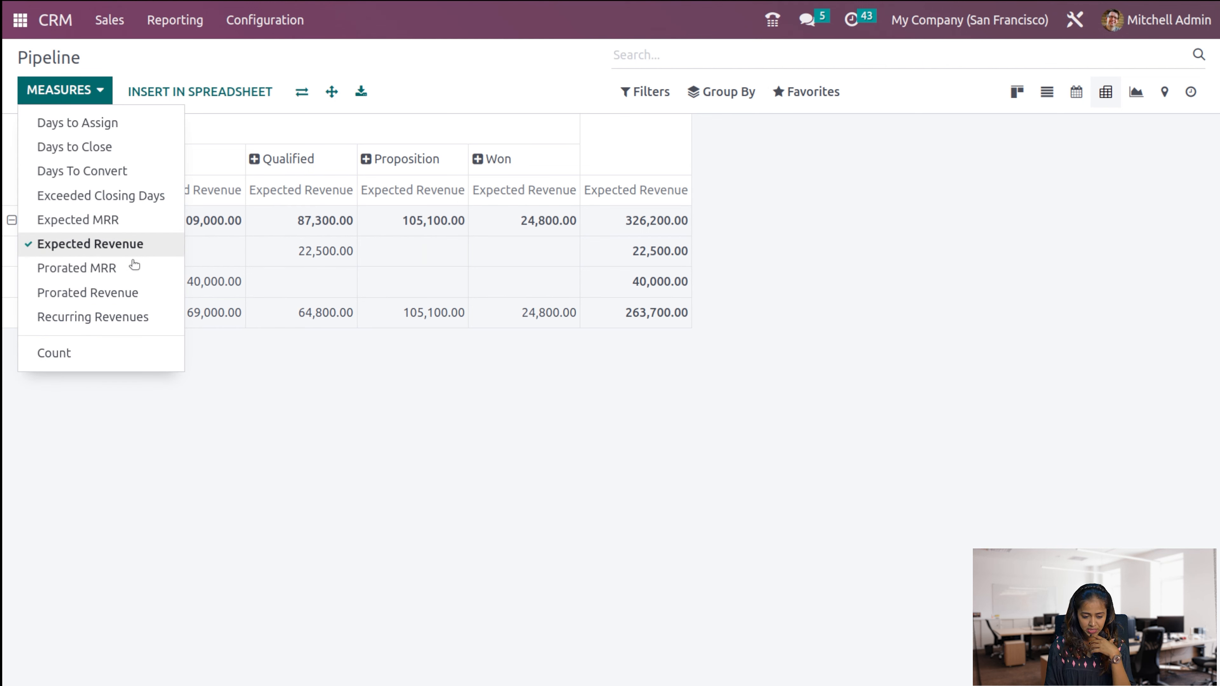
click(90, 222)
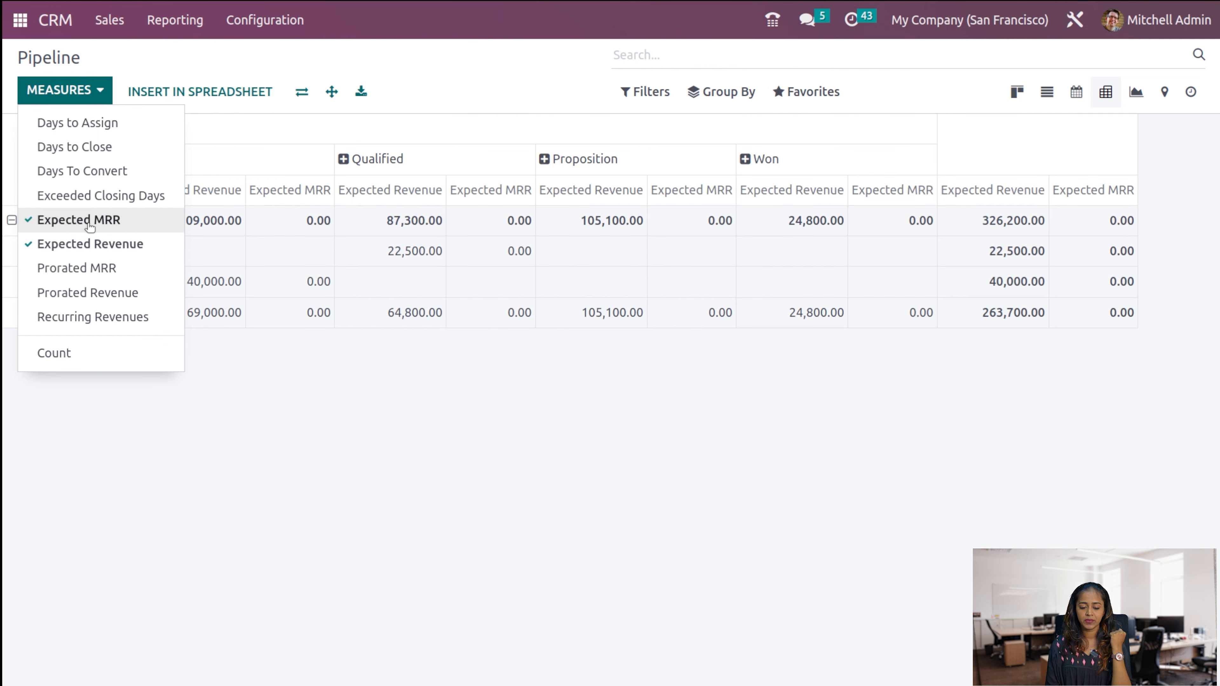
click(418, 543)
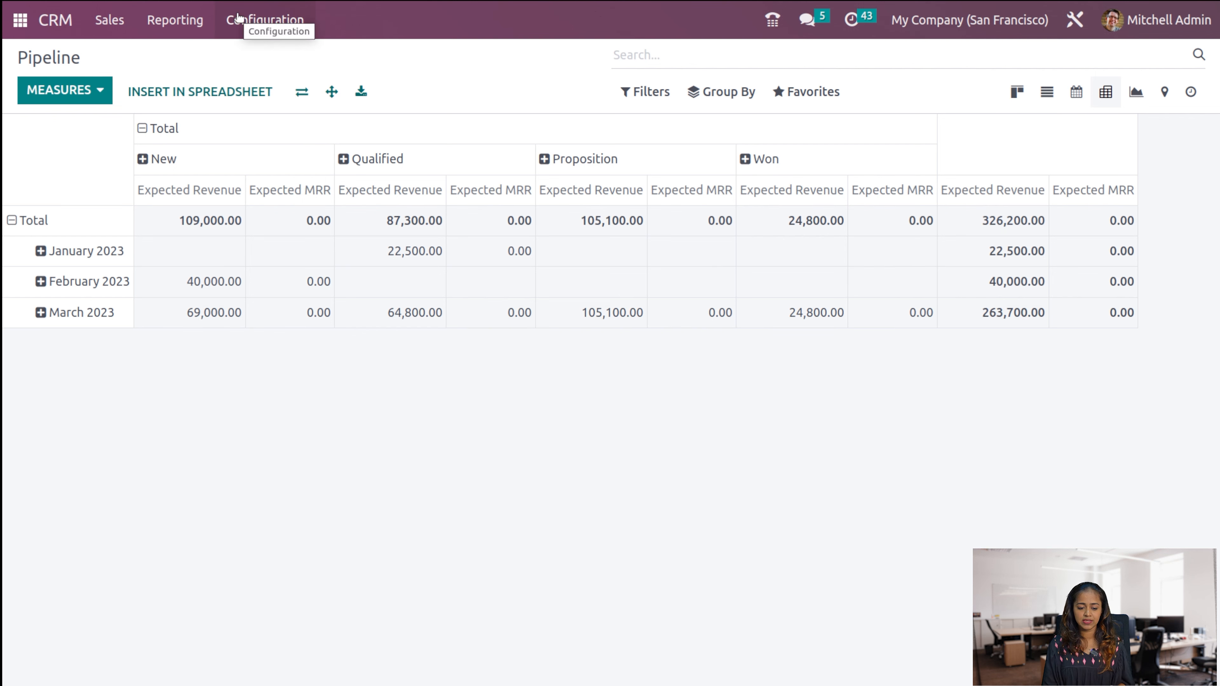
- Insert the pivot "Pipeline Analysis by Stage" into a blank spreadsheet and return to the pipeline
click(207, 100)
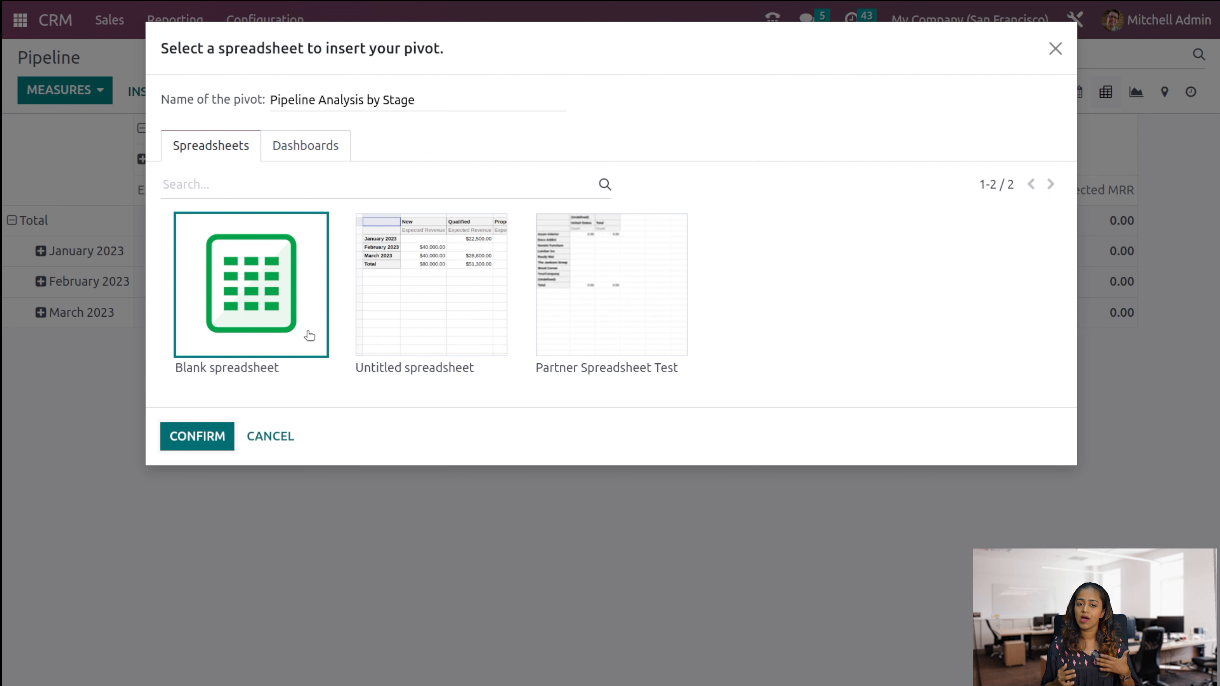
click(266, 319)
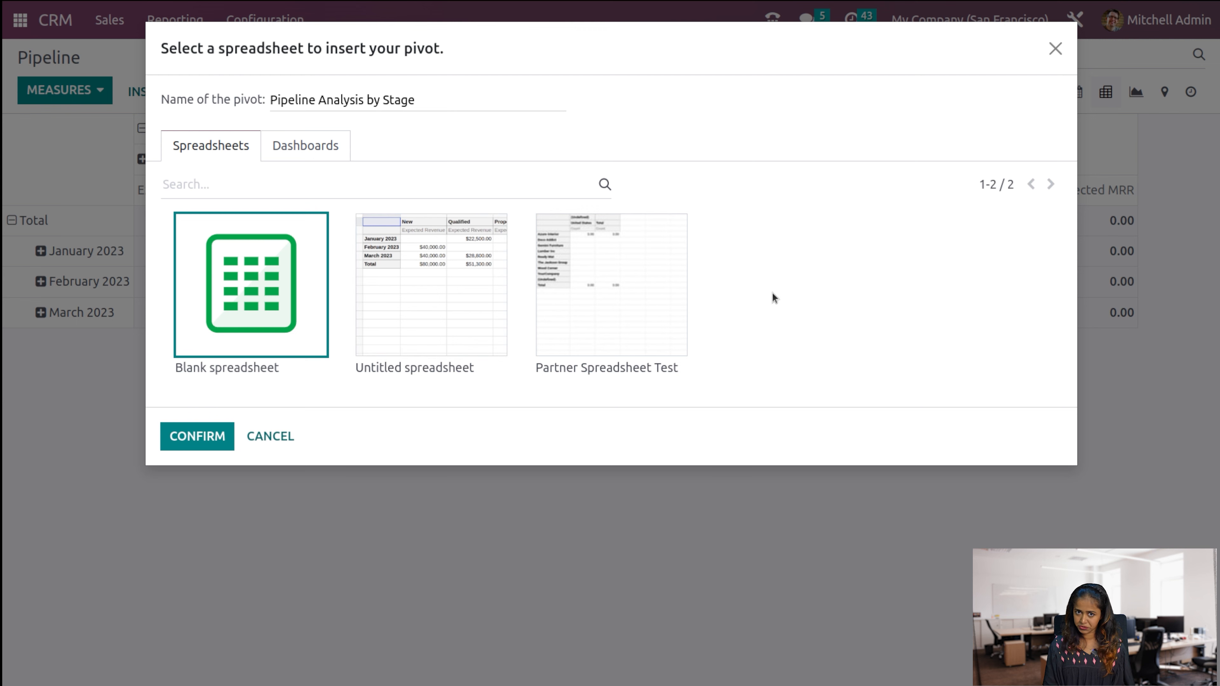
click(217, 439)
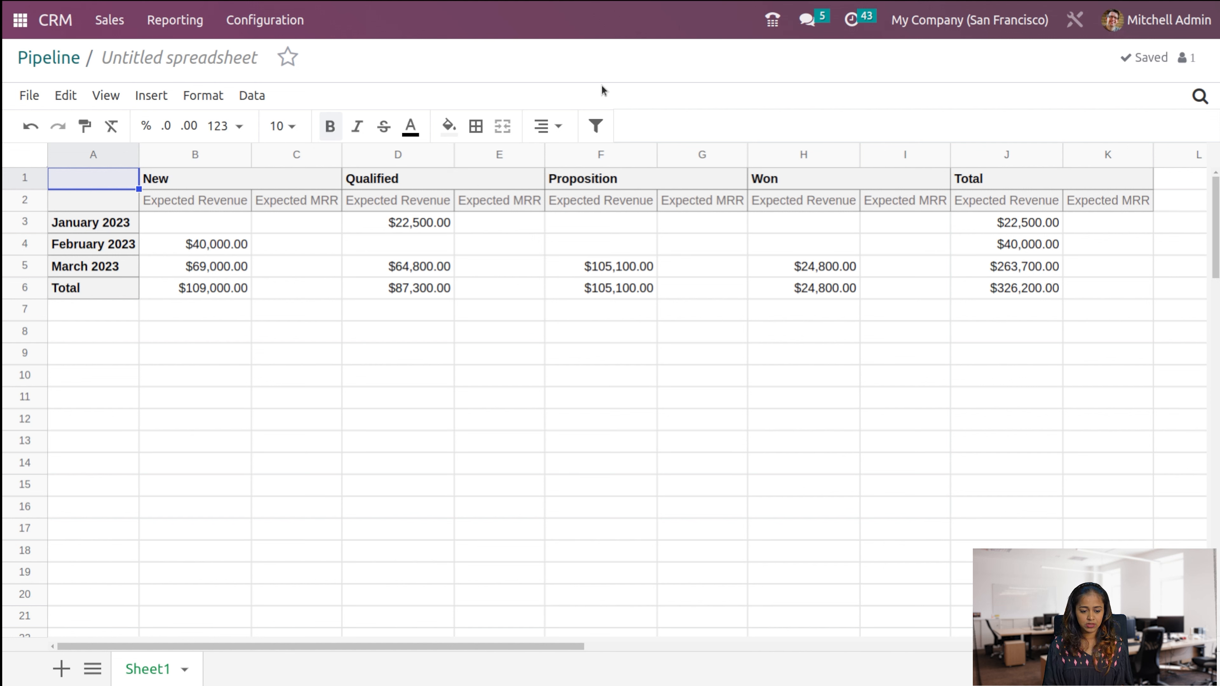
click(54, 59)
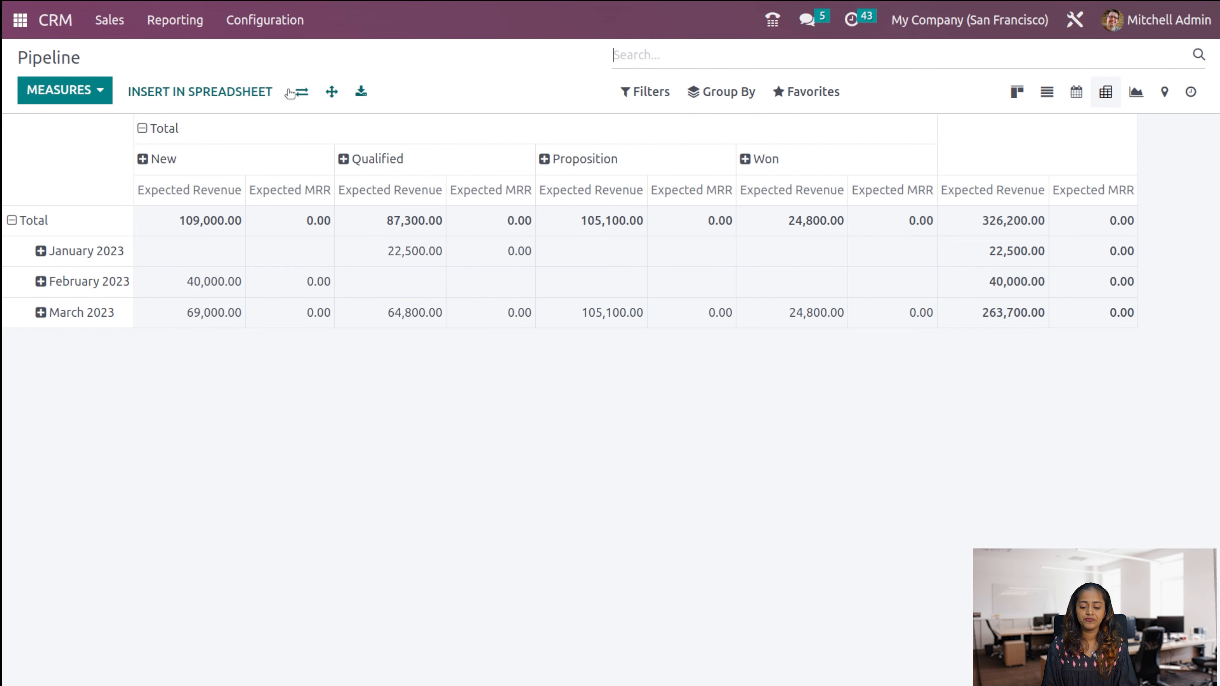
- Flip the pivot table's axes so stages form the rows and months the columns, and expand all groups
click(299, 91)
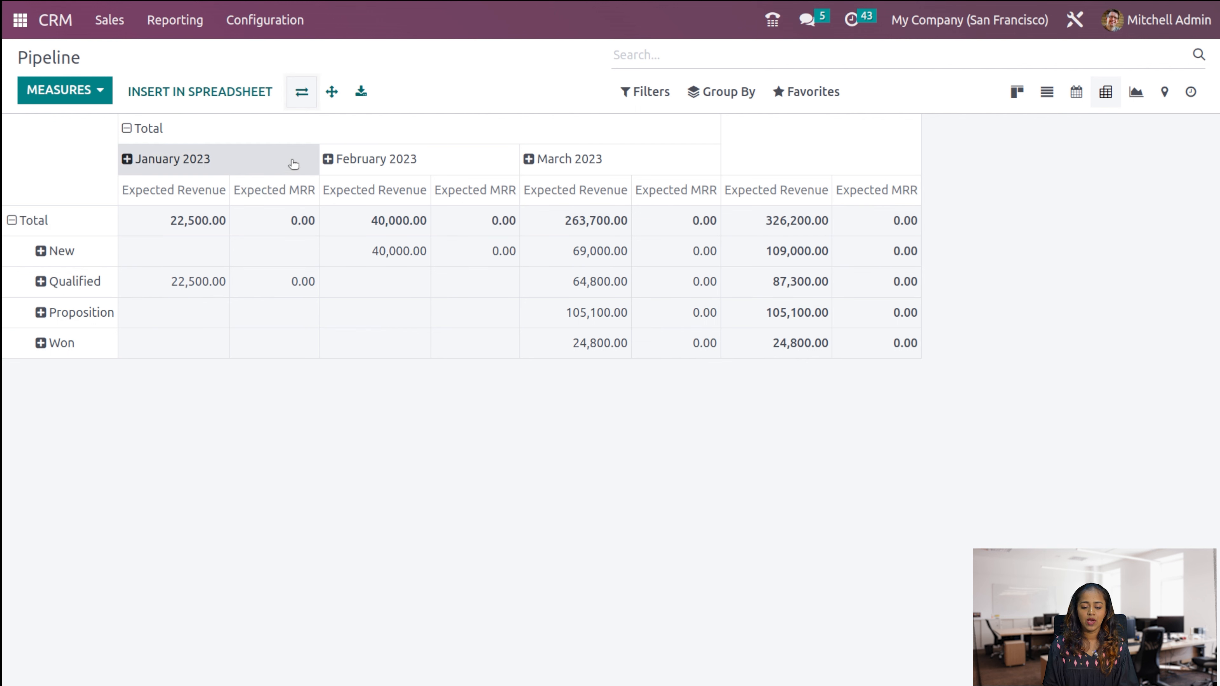
click(333, 97)
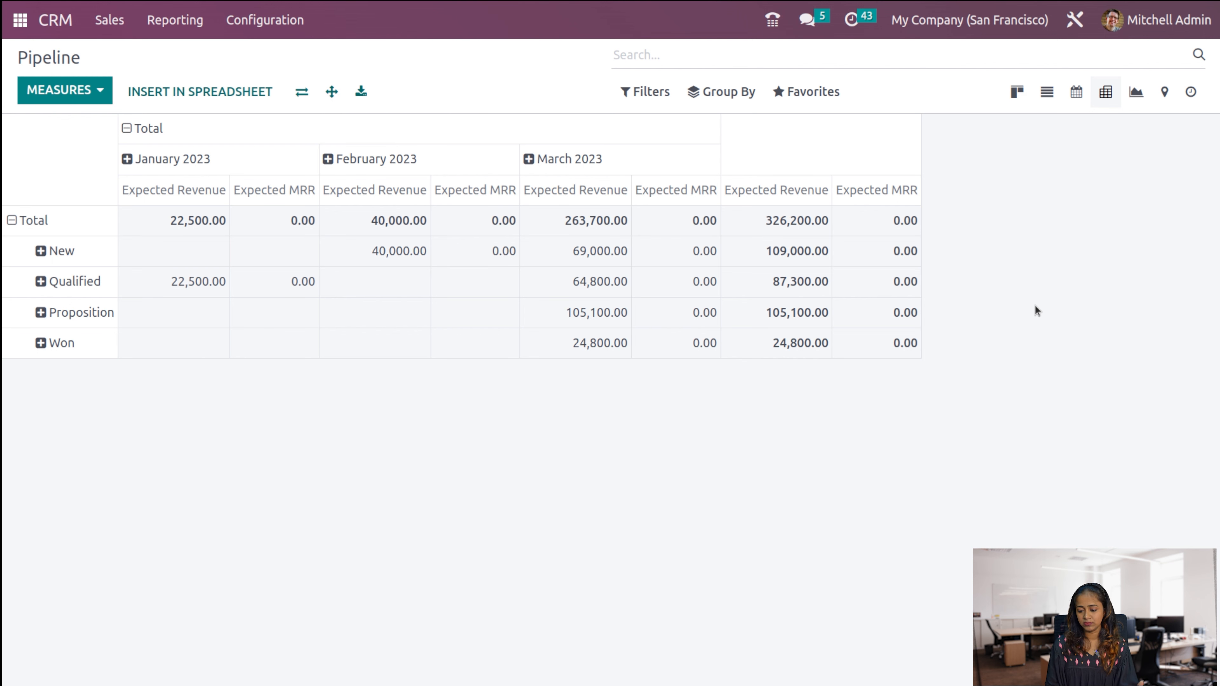
- Show the pipeline as a graph, look over its available measures, and view it as a line and a pie chart
click(1134, 96)
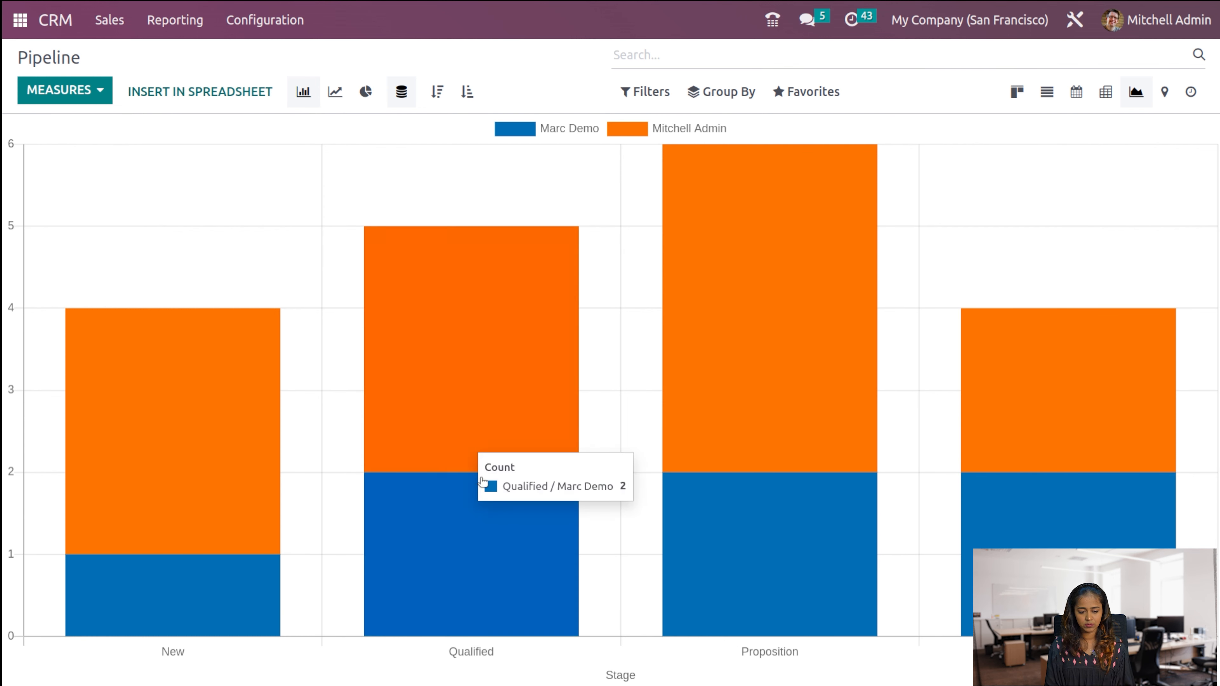
click(81, 85)
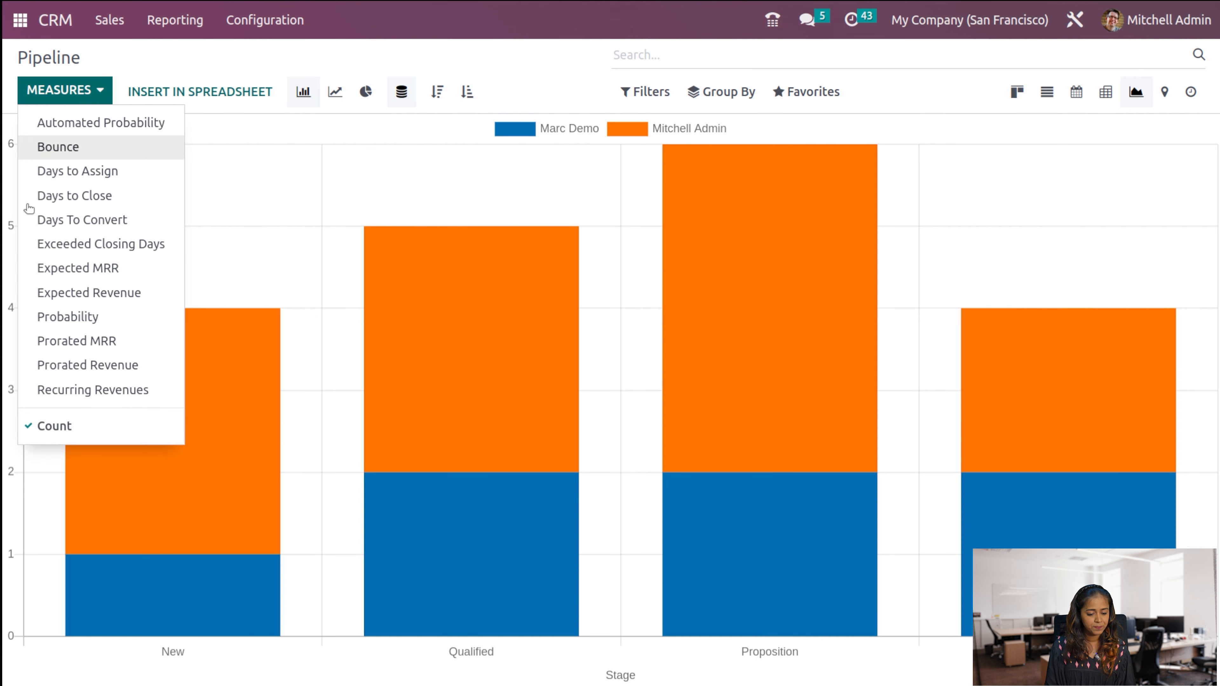
click(530, 146)
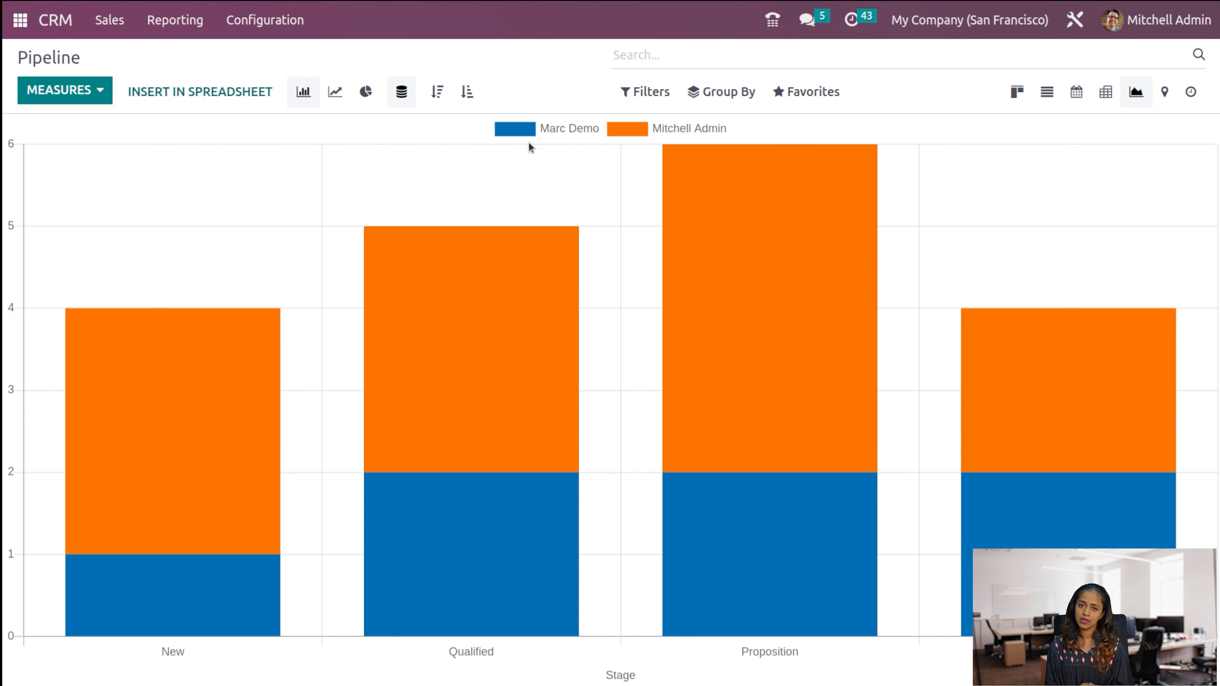
click(335, 91)
click(366, 92)
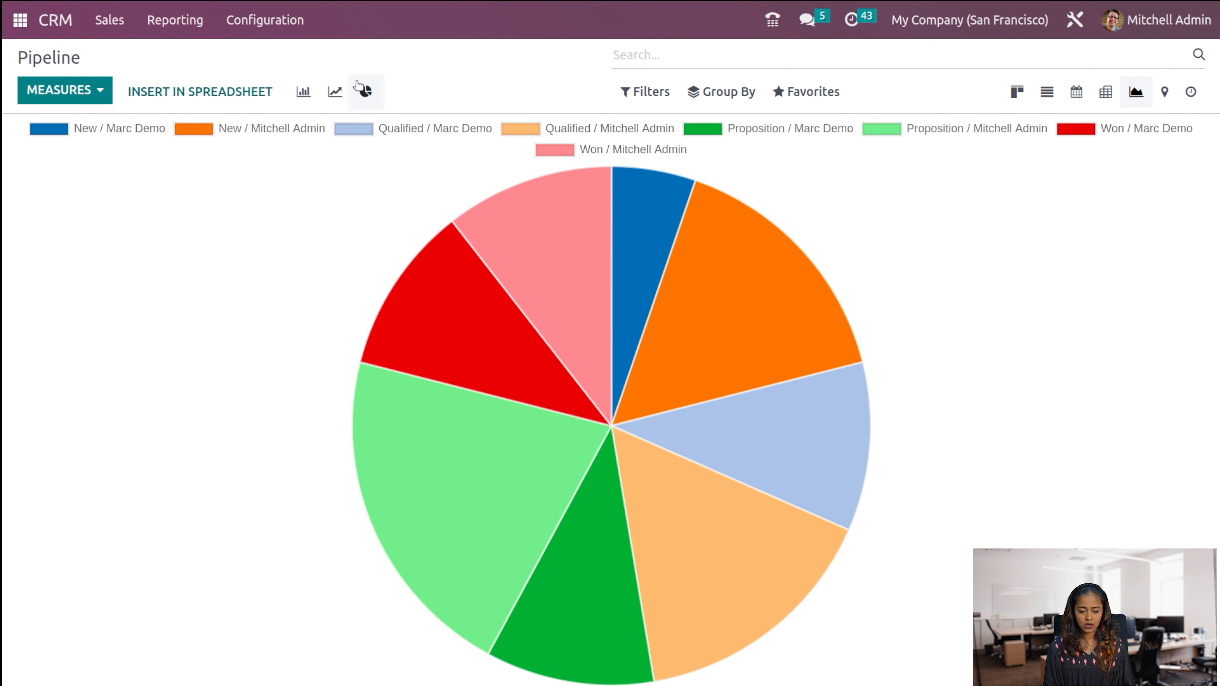
- Show the graph as a cumulative line chart and sort it in descending and in ascending order
click(335, 92)
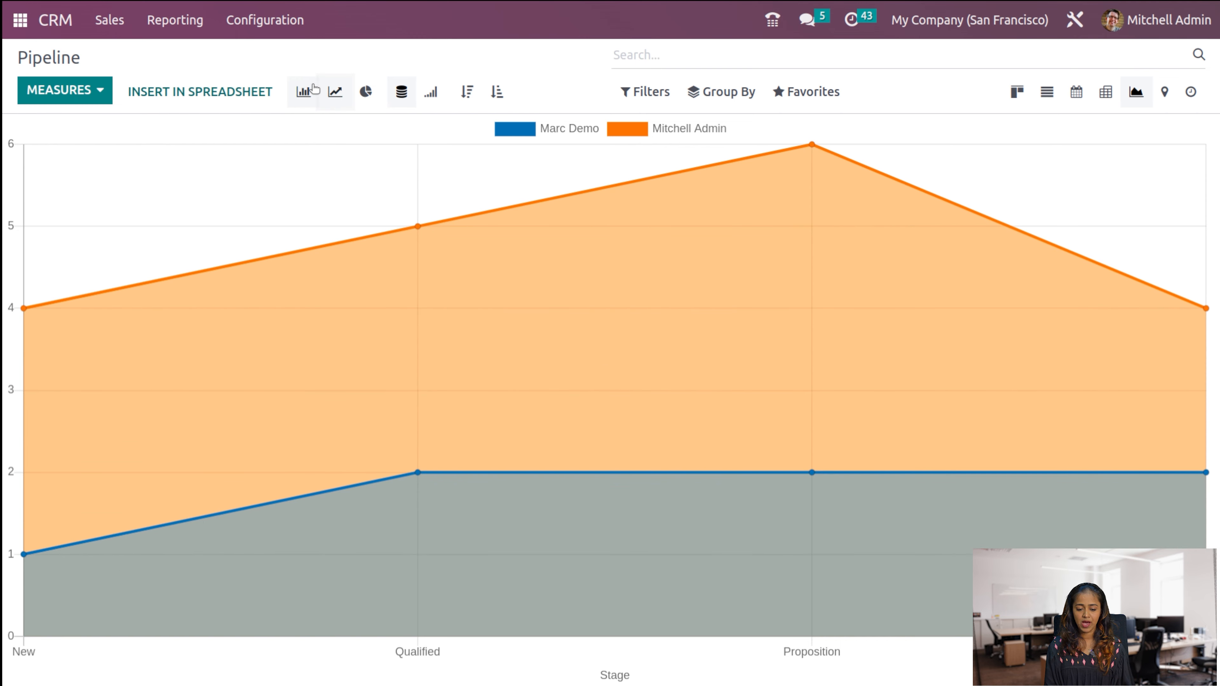
click(431, 99)
click(467, 94)
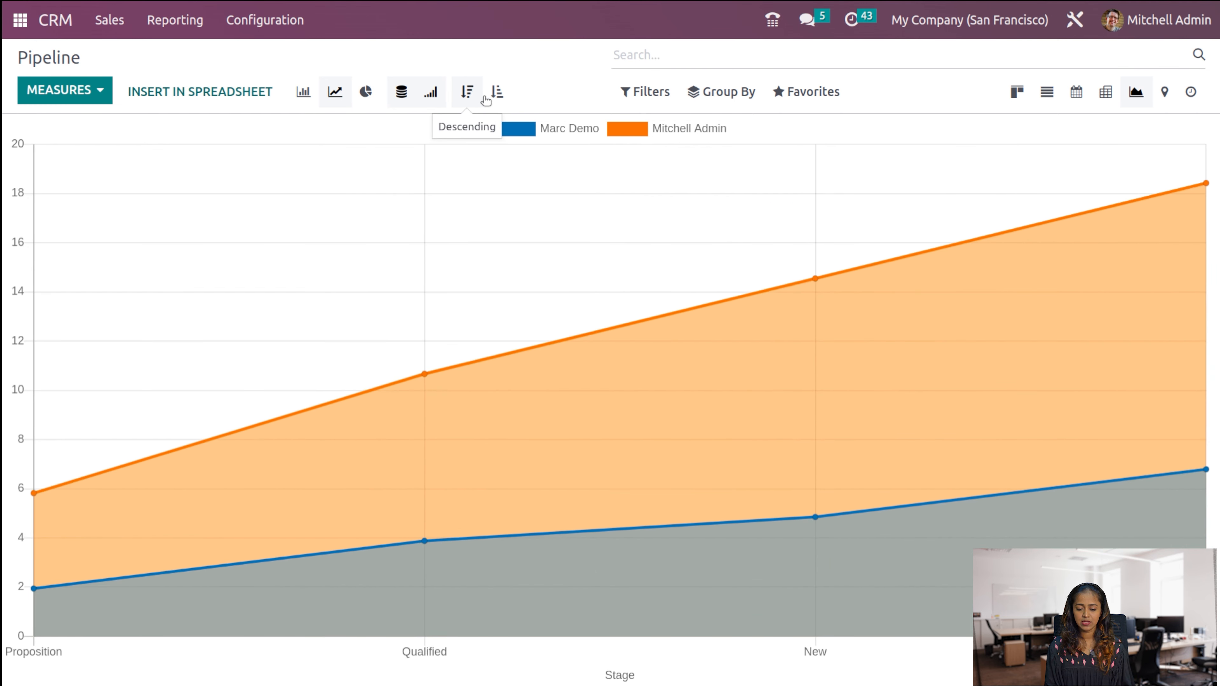
click(497, 98)
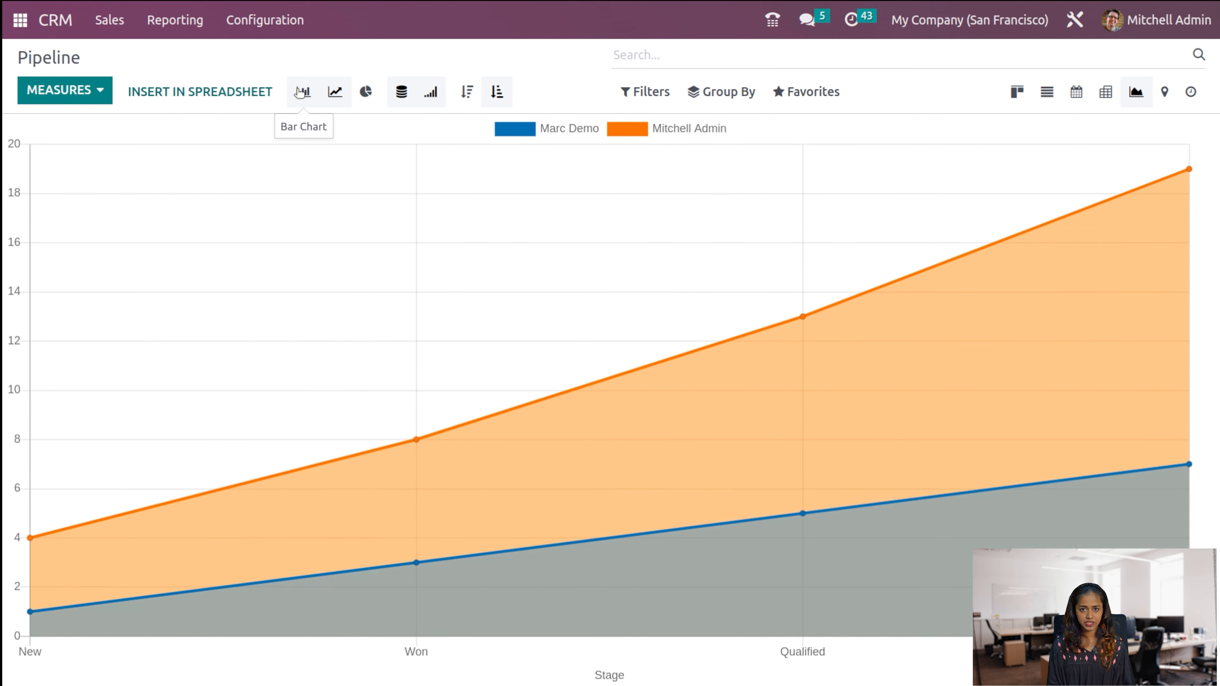
- Change the graph to an unstacked bar chart and sort it in descending and finally in ascending order
click(301, 91)
click(434, 91)
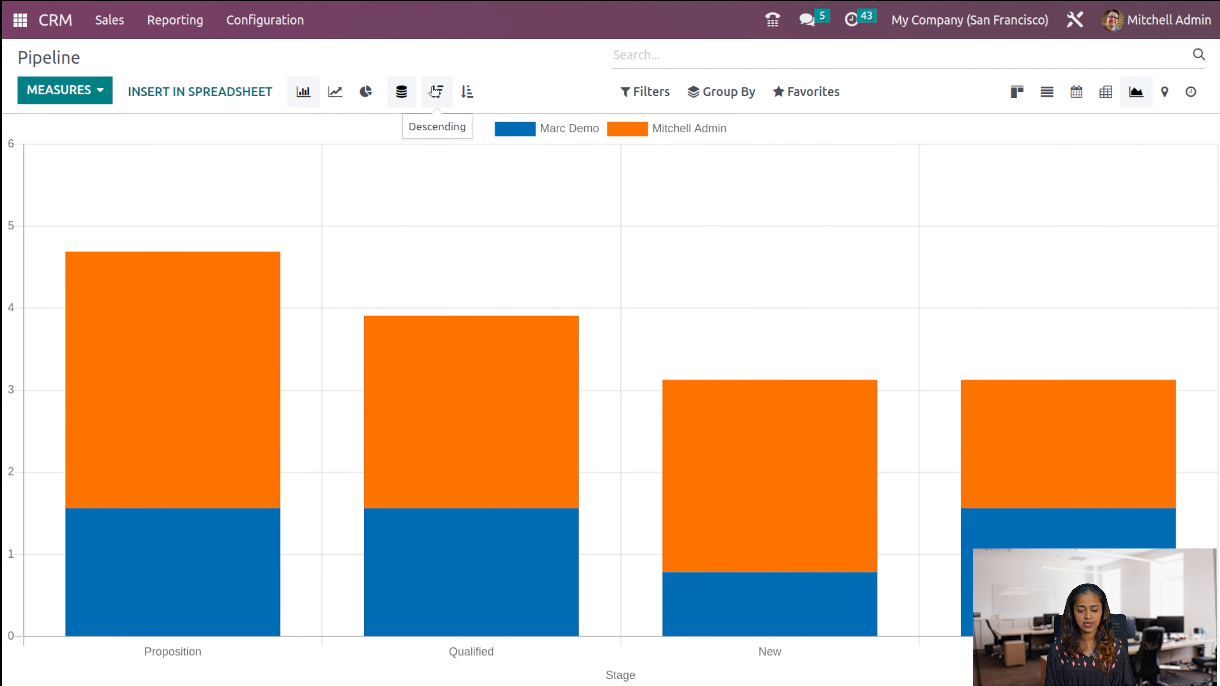
click(467, 91)
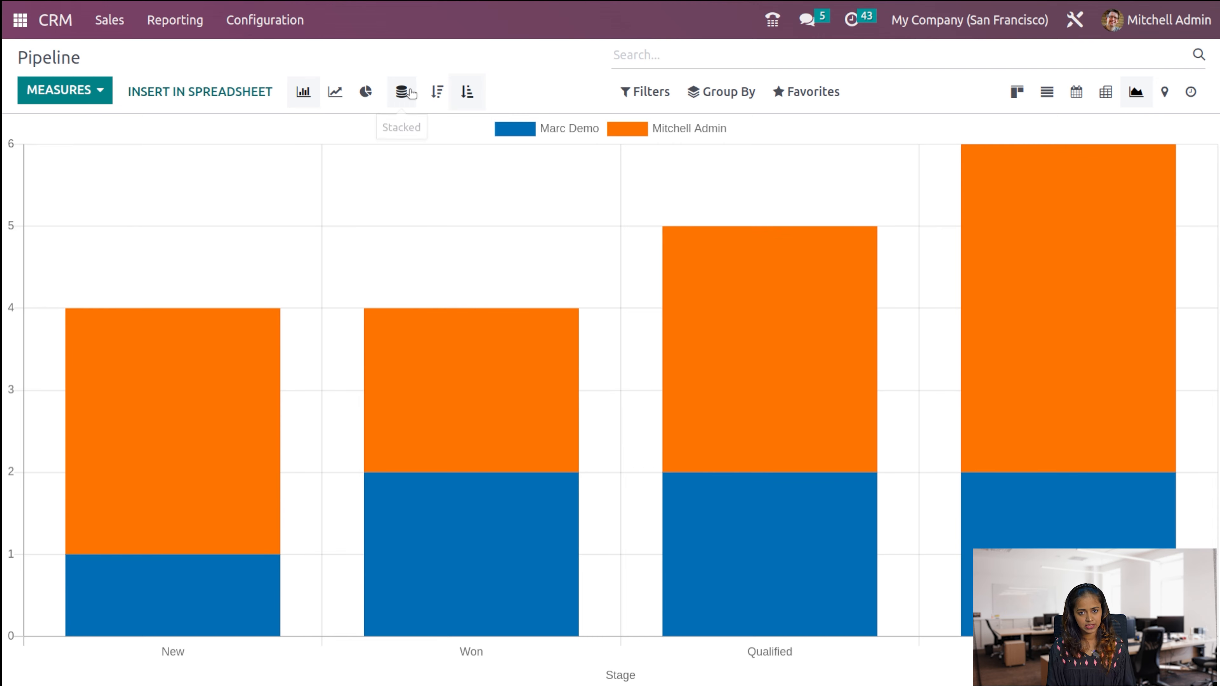
click(411, 93)
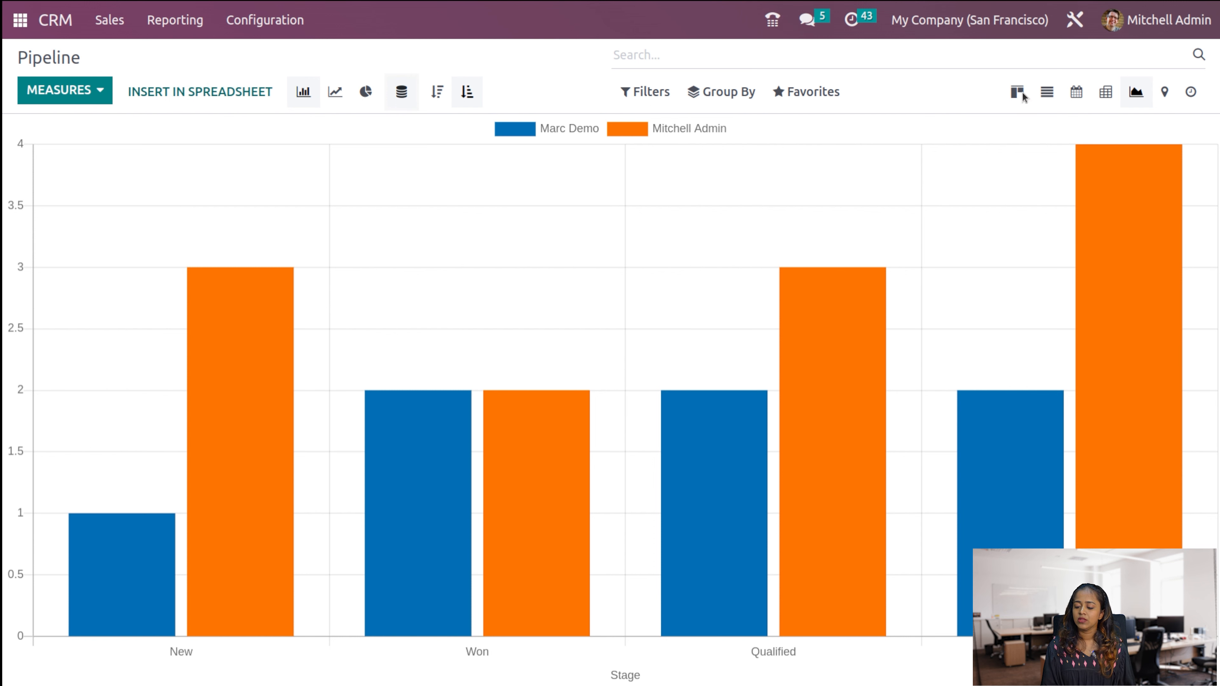
- Show the pipeline on a map, examine the opportunity locations across the United States, and look over the filter and grouping options
click(1173, 95)
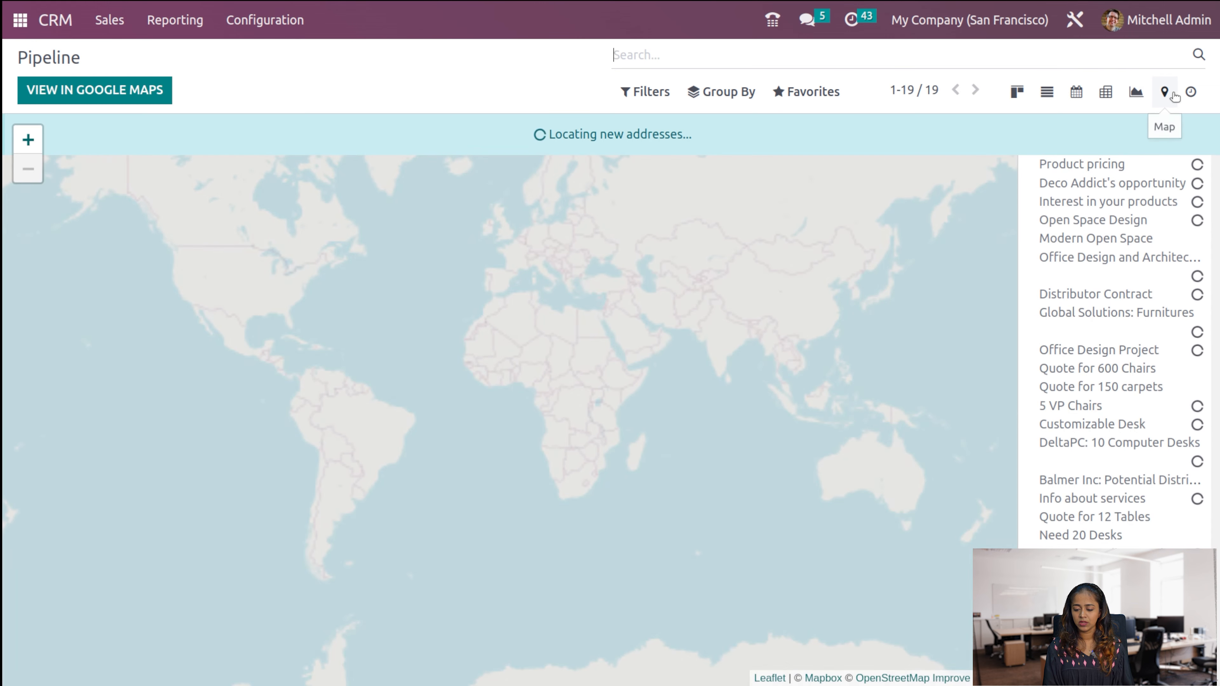
scroll(827, 354, up, 5)
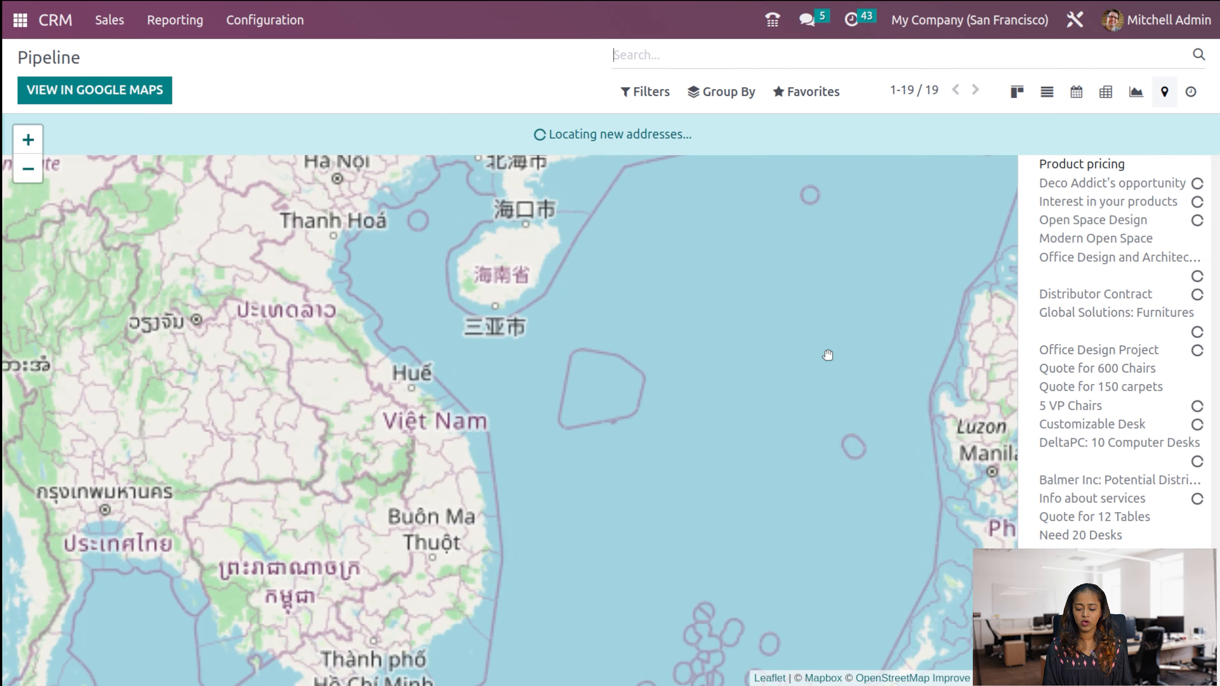
scroll(828, 354, down, 5)
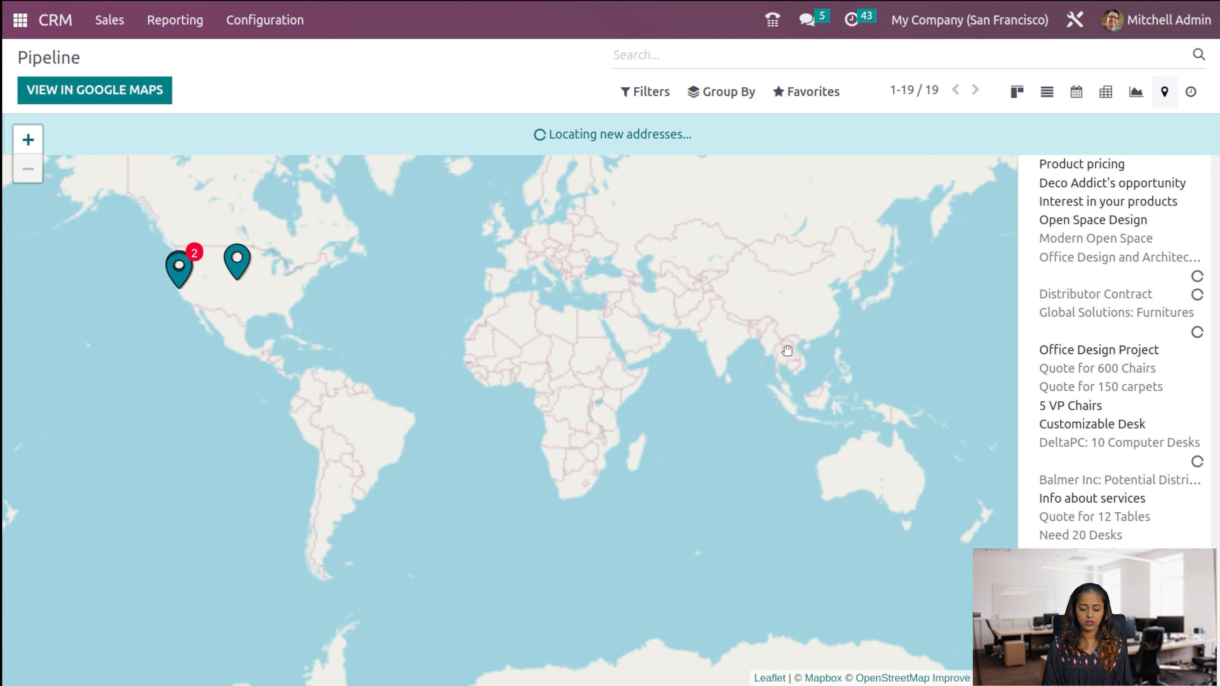
scroll(254, 285, up, 4)
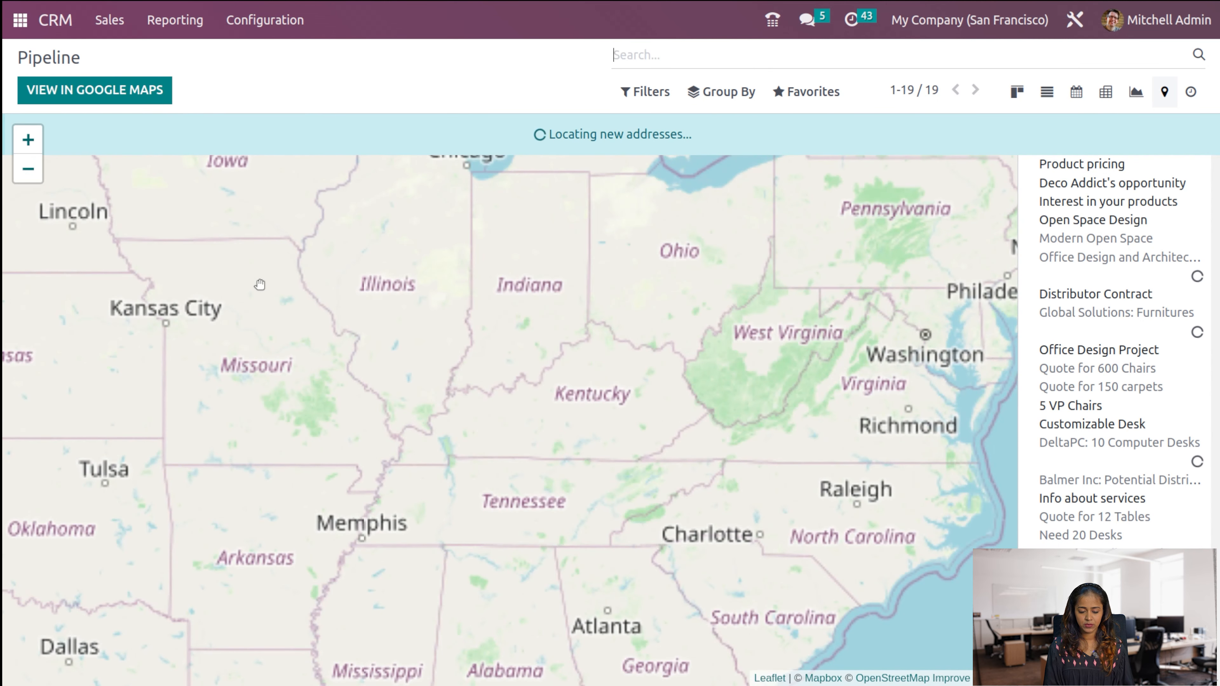
right_click(25, 441)
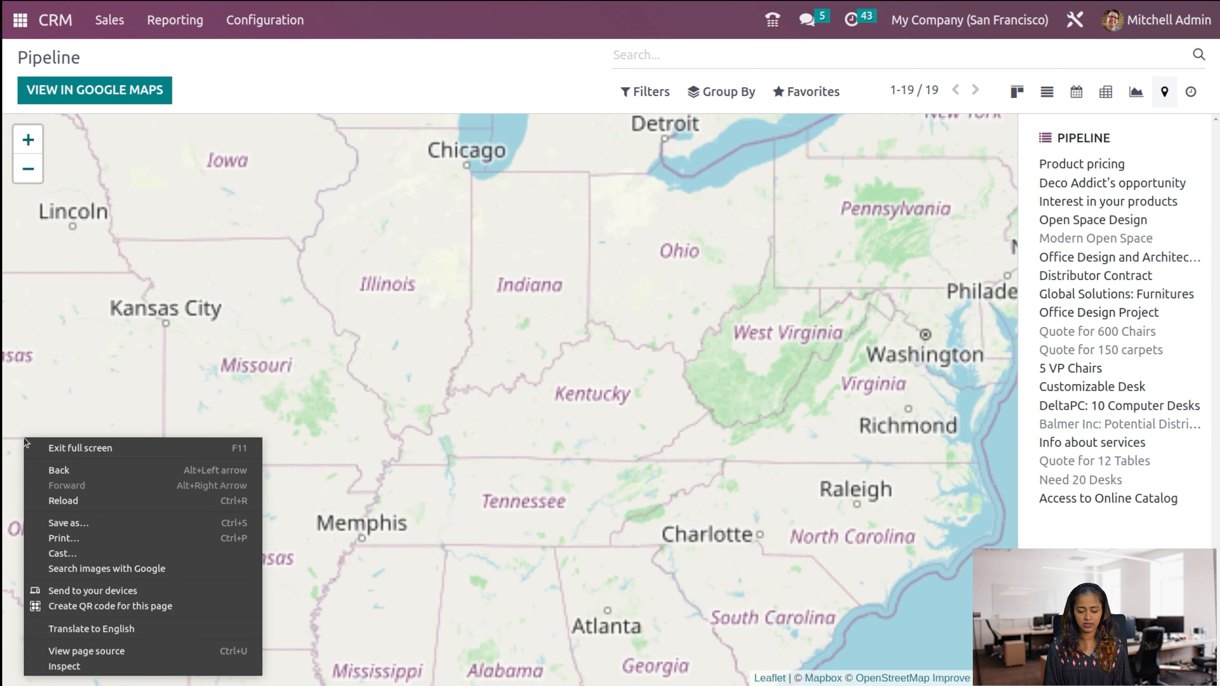
click(123, 327)
mouse_move(39, 237)
mouse_down()
mouse_move(288, 352)
mouse_move(327, 352)
mouse_up()
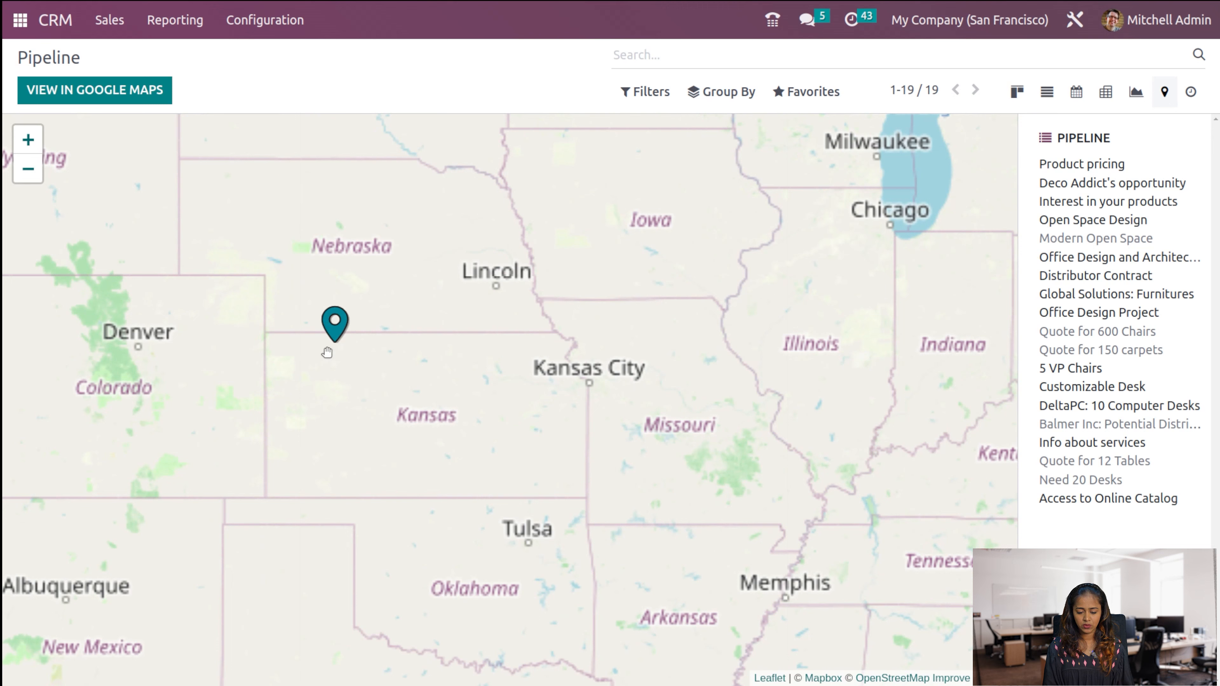
mouse_move(299, 444)
mouse_down()
mouse_move(382, 457)
mouse_move(941, 389)
mouse_move(969, 452)
mouse_up()
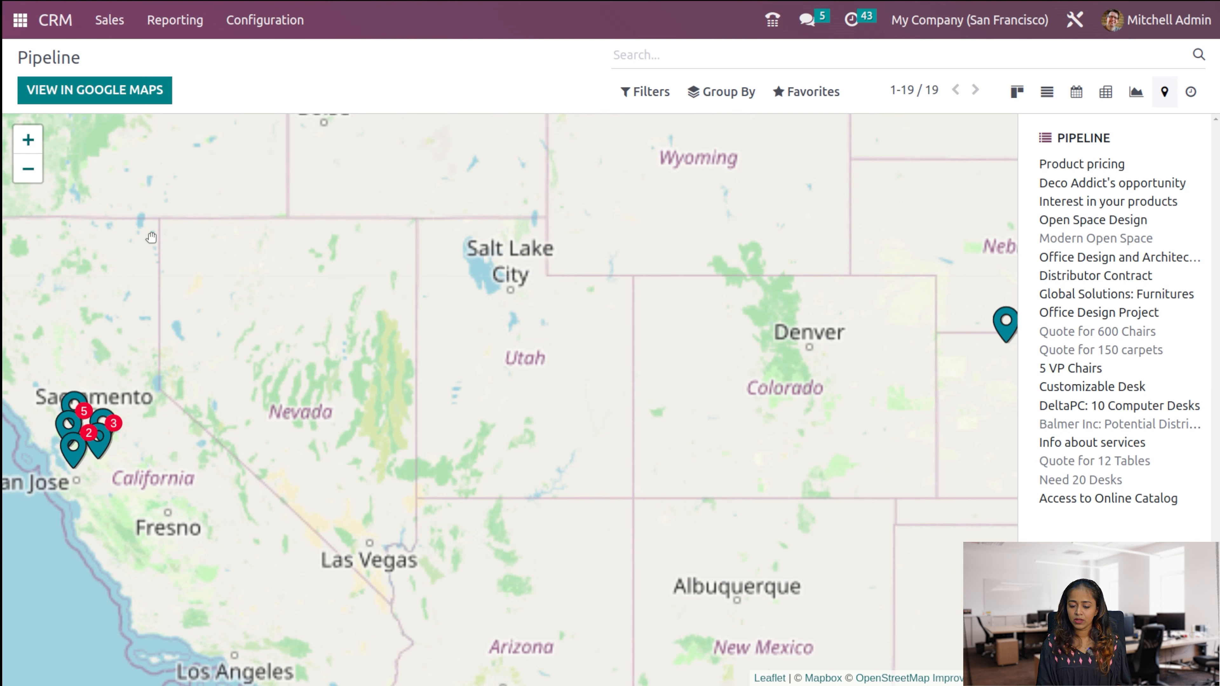
click(652, 96)
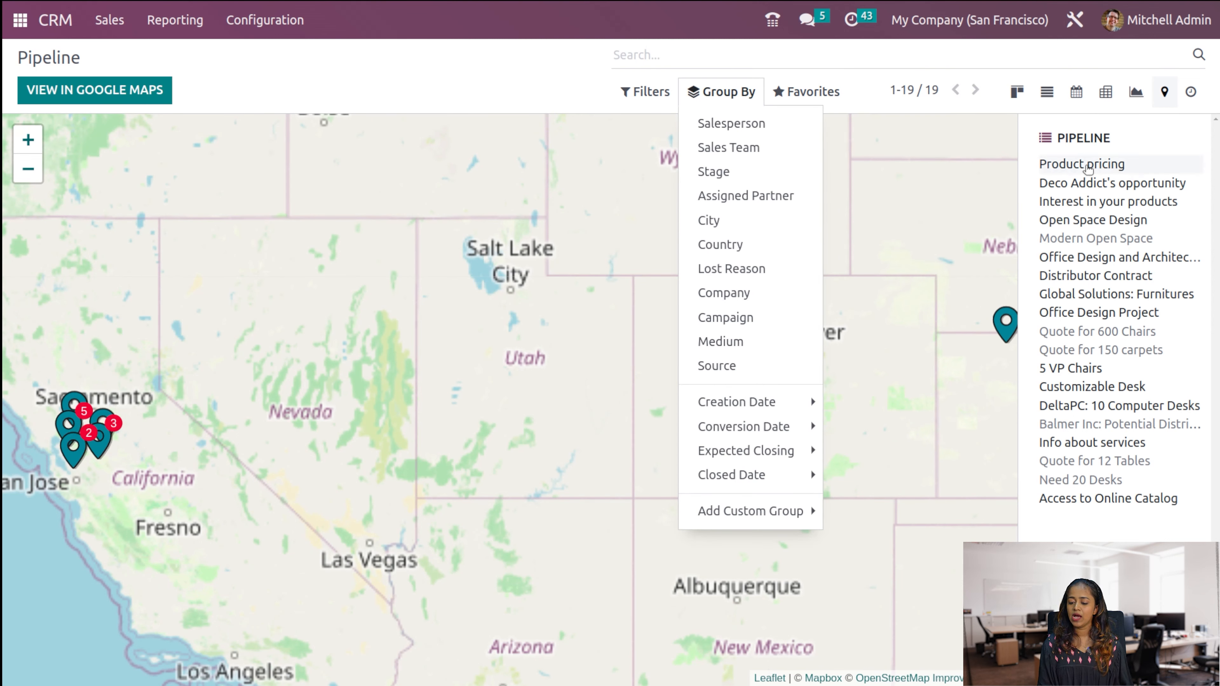
- Show the pipeline's activity view and look through the scheduled activities of each opportunity and activity type
click(1189, 96)
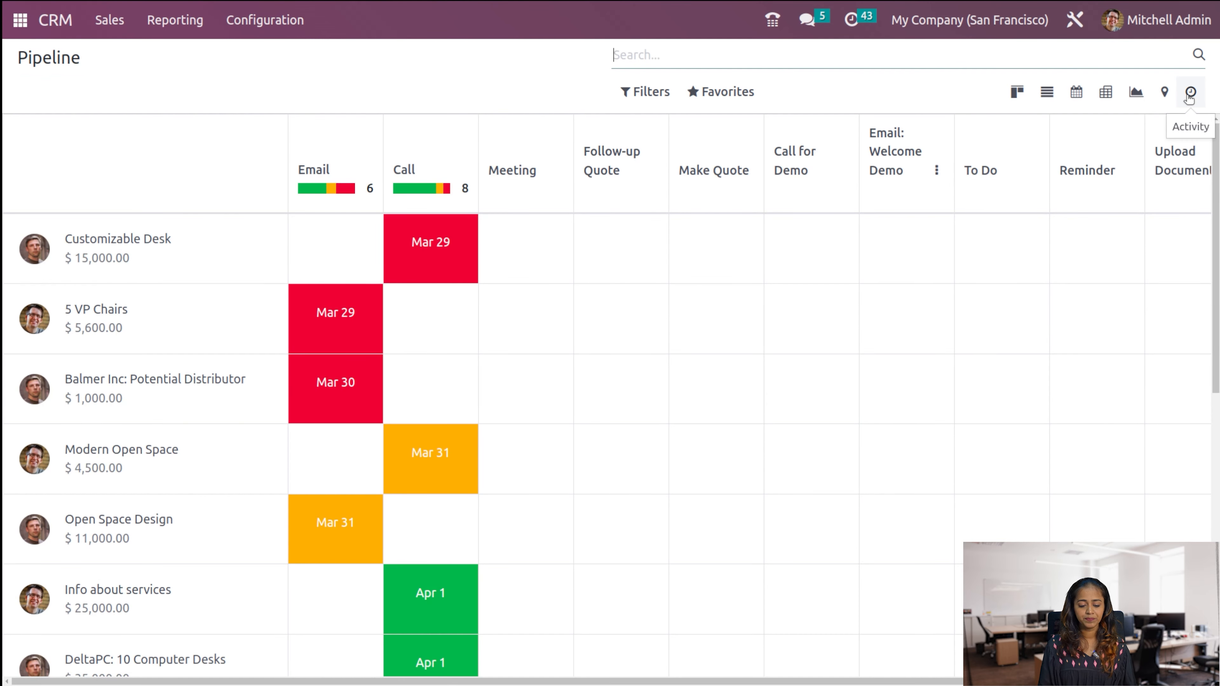
scroll(472, 520, down, 10)
scroll(471, 520, up, 10)
scroll(471, 520, right, 4)
scroll(471, 520, left, 4)
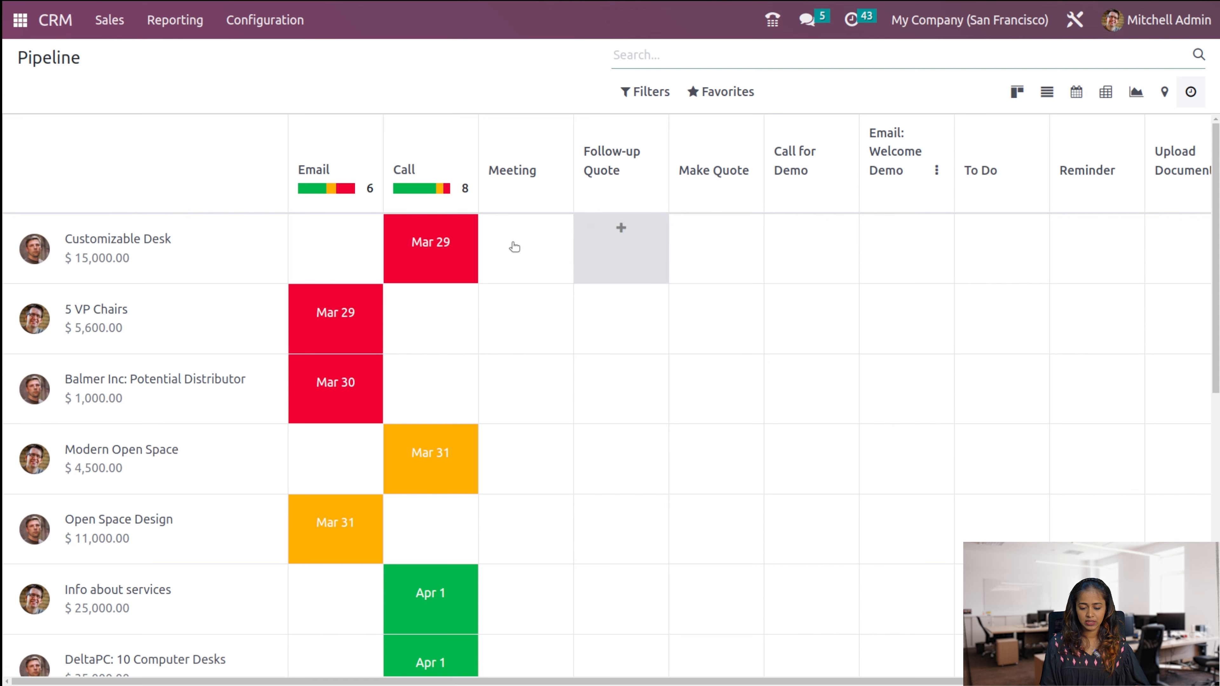
scroll(556, 338, down, 3)
scroll(539, 425, up, 3)
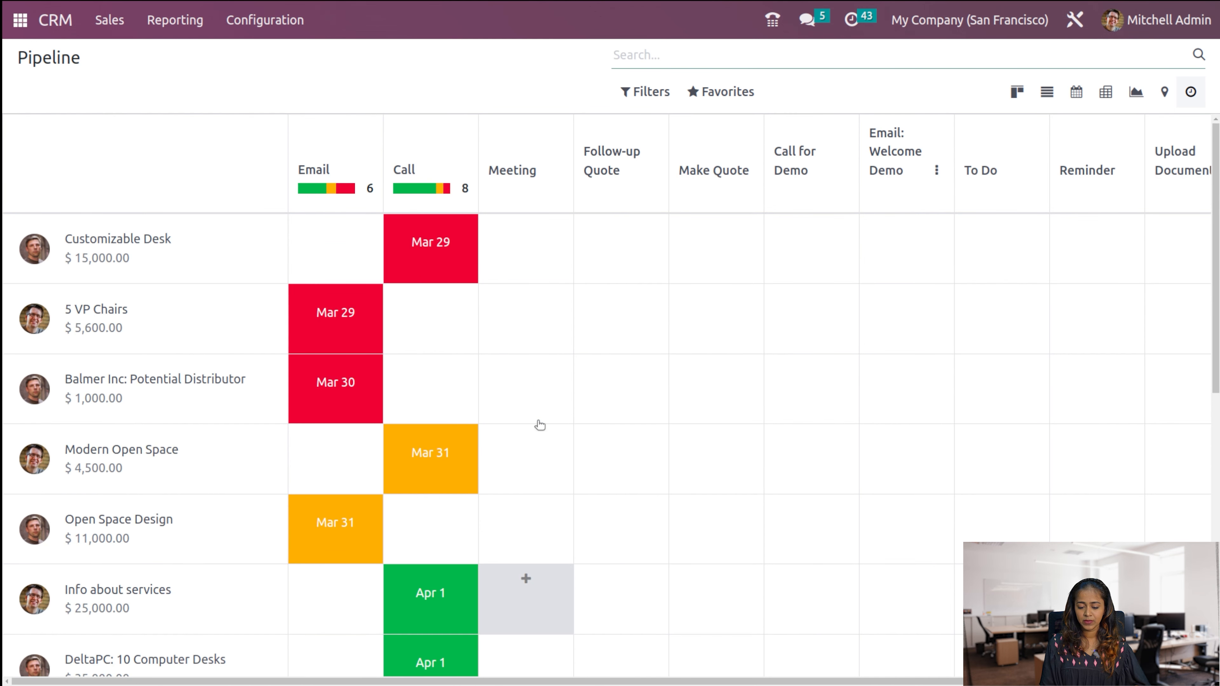
- Schedule a Meeting activity with the summary "new meeting" for Customizable Desk, open its calendar, and return to the pipeline
click(536, 241)
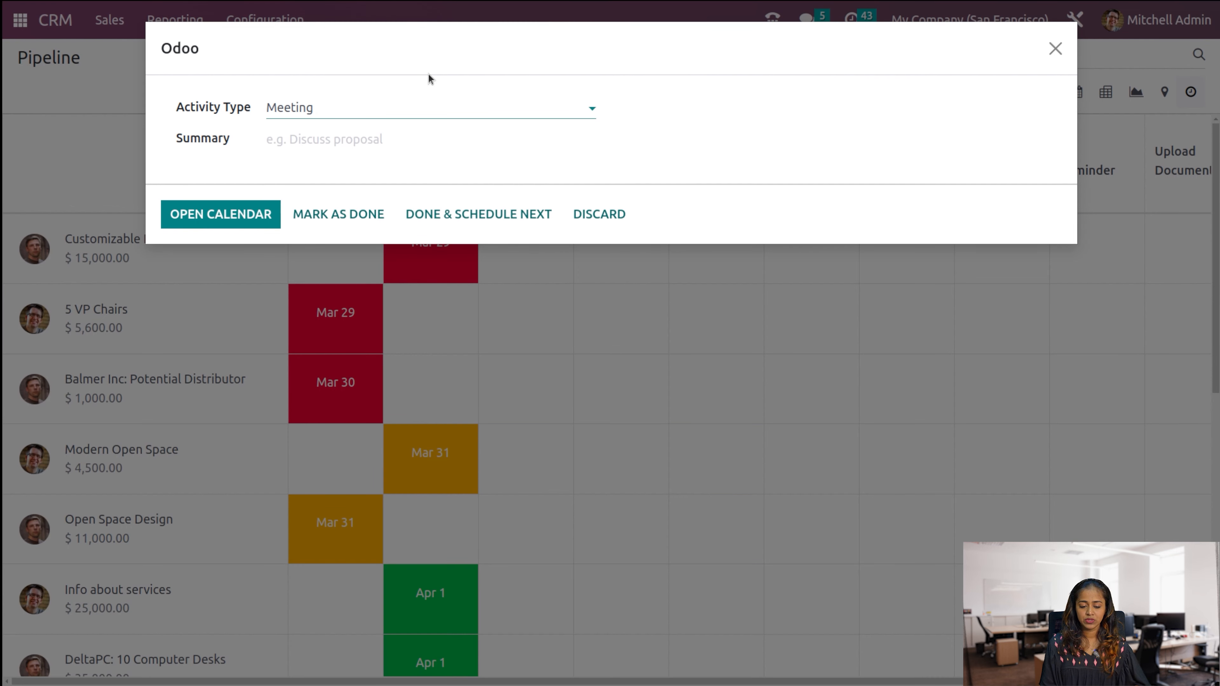
click(365, 117)
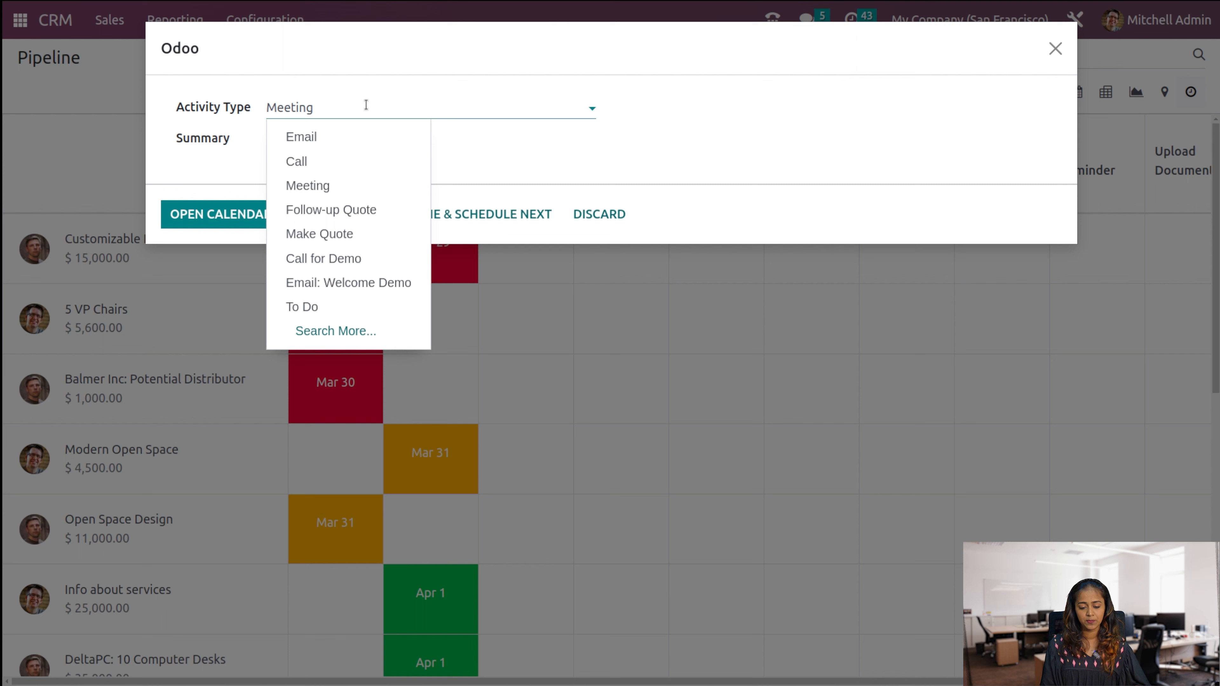
key(Tab)
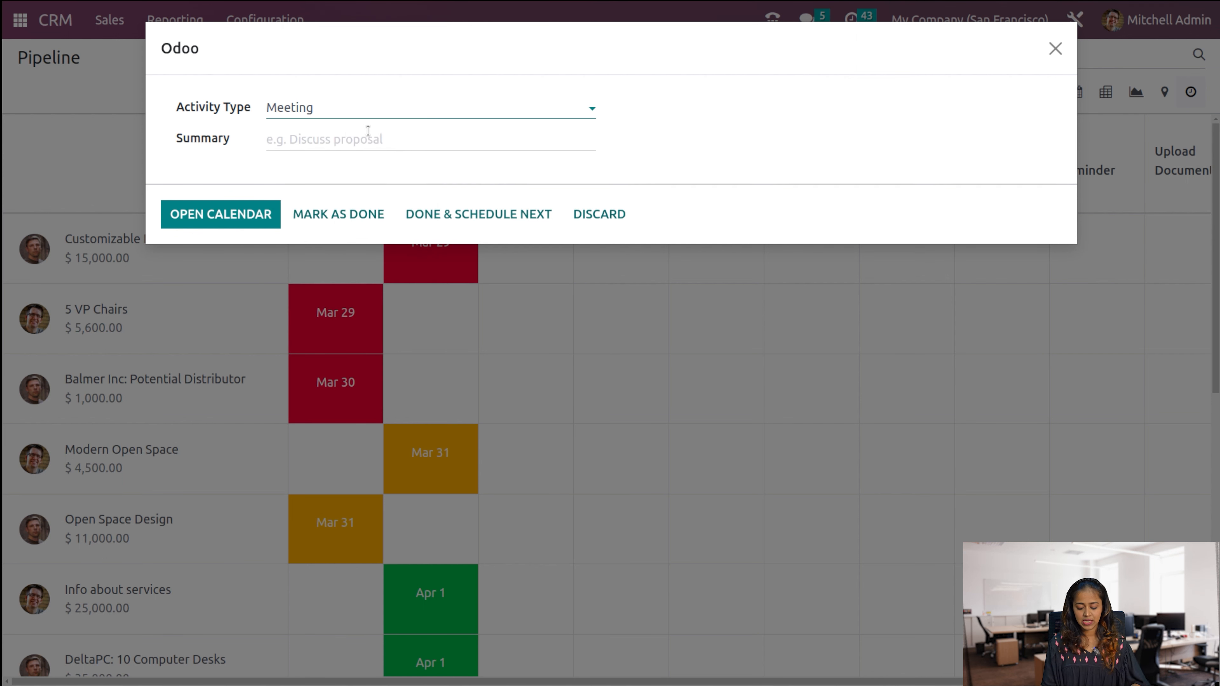
text(new meeting)
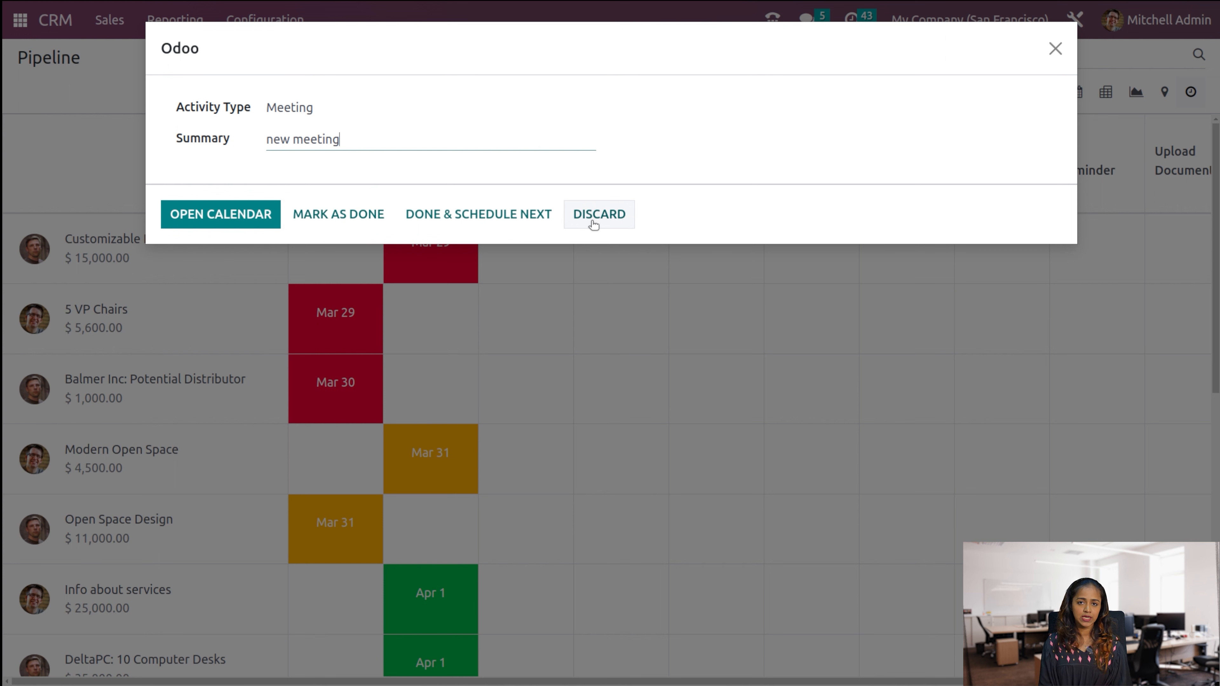
click(245, 213)
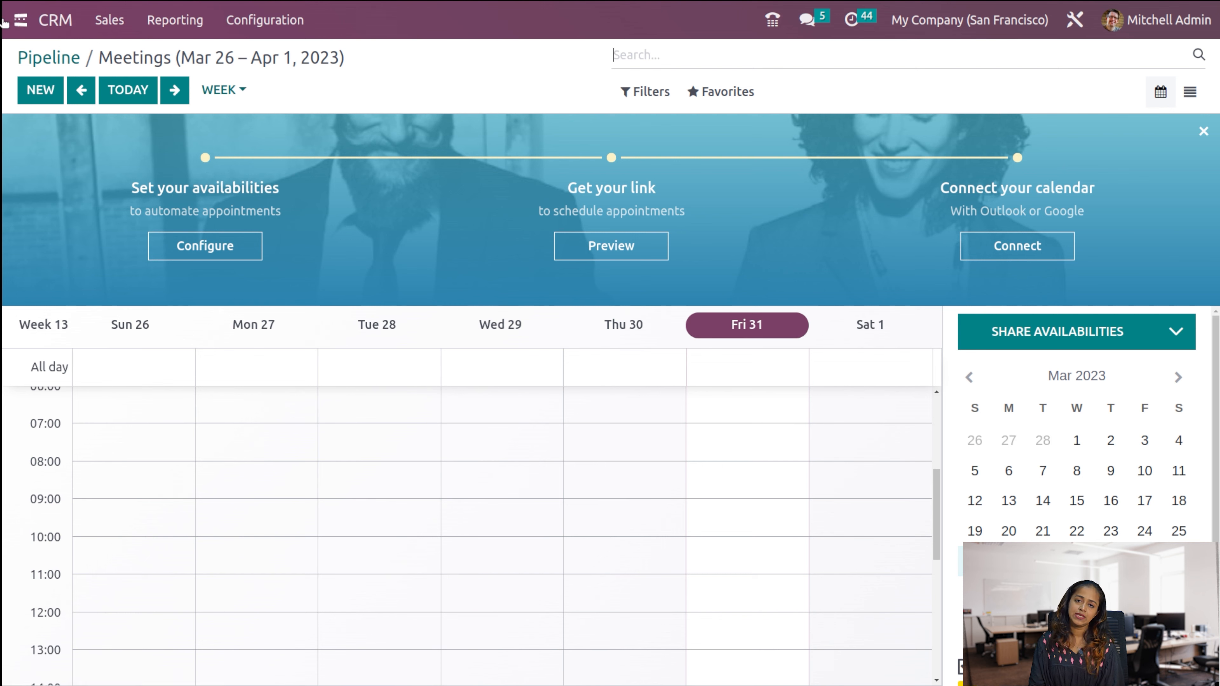
click(31, 60)
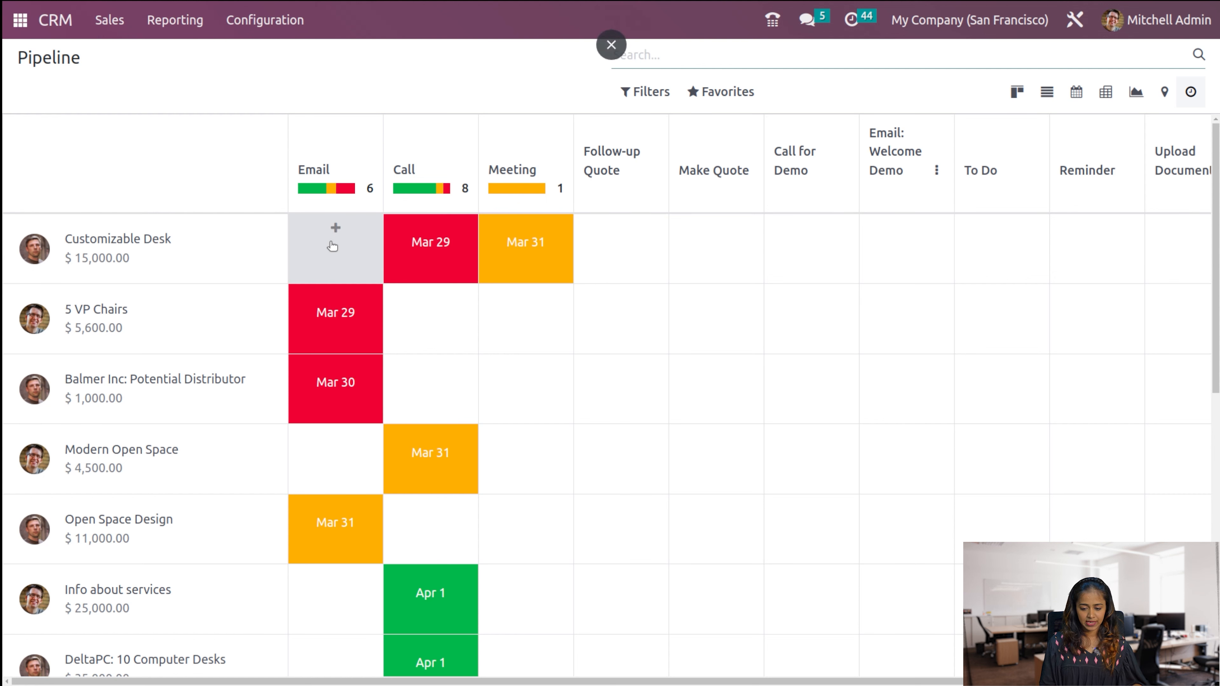
- Show the pipeline as a list and as a kanban board, and open My Pipeline with only the own opportunities
mouse_move(535, 189)
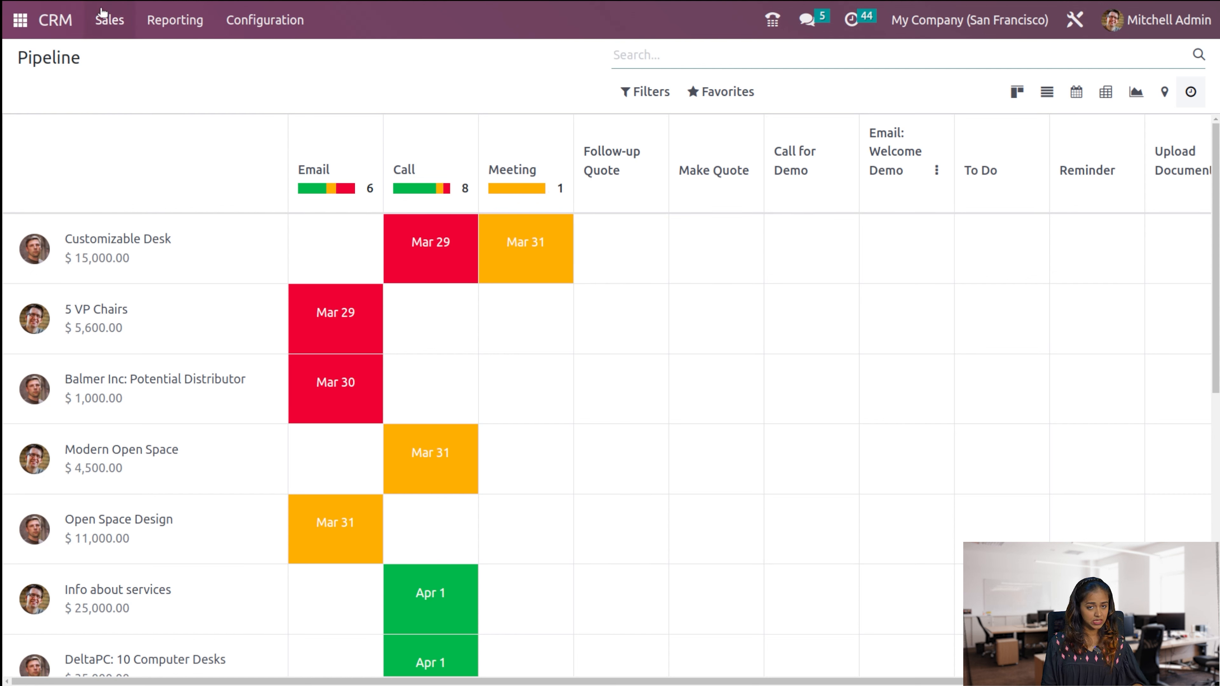
click(120, 16)
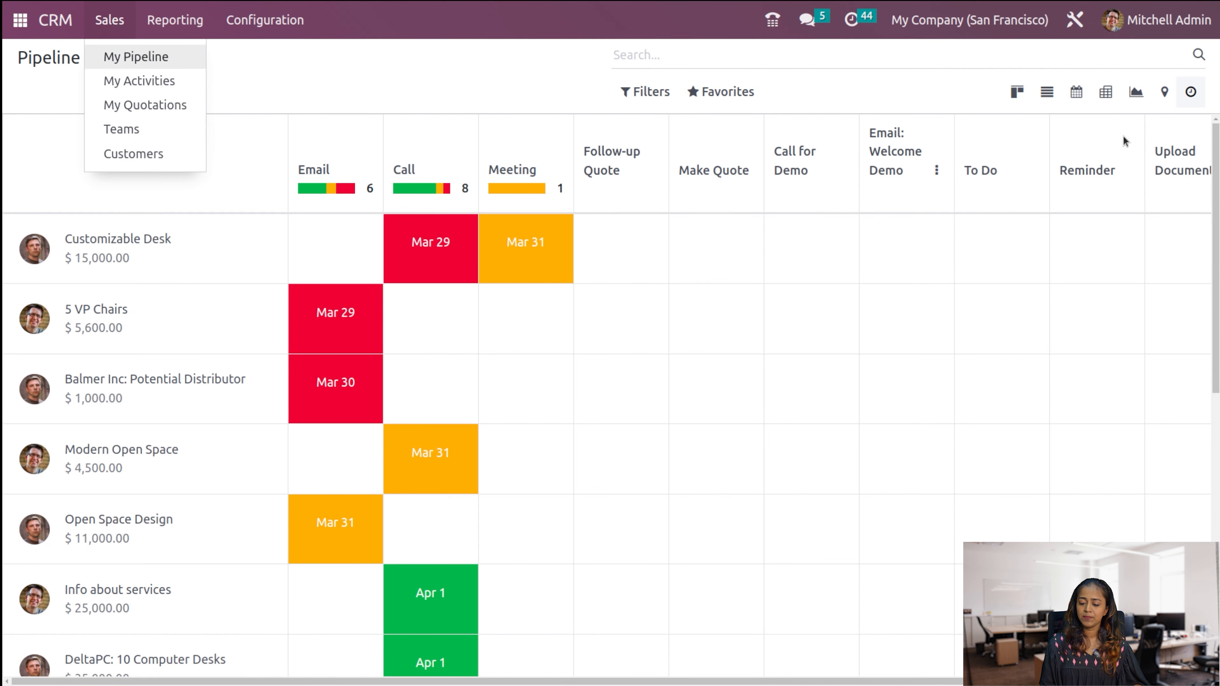
click(1045, 91)
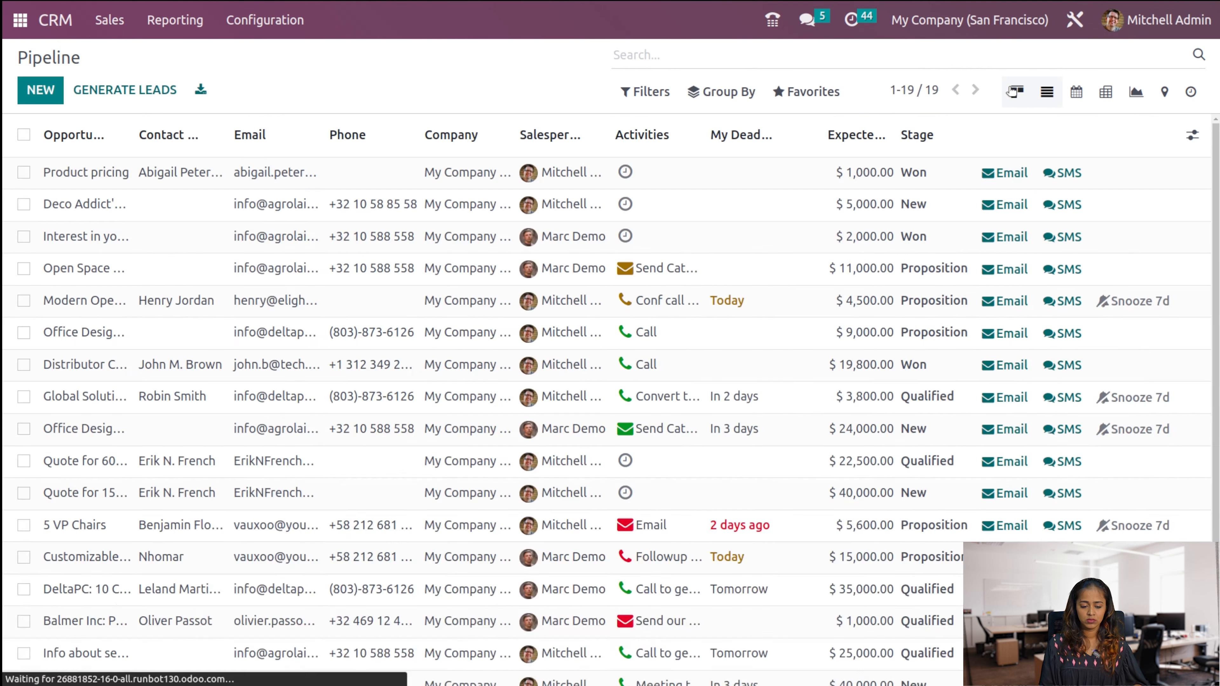
click(1014, 91)
click(175, 19)
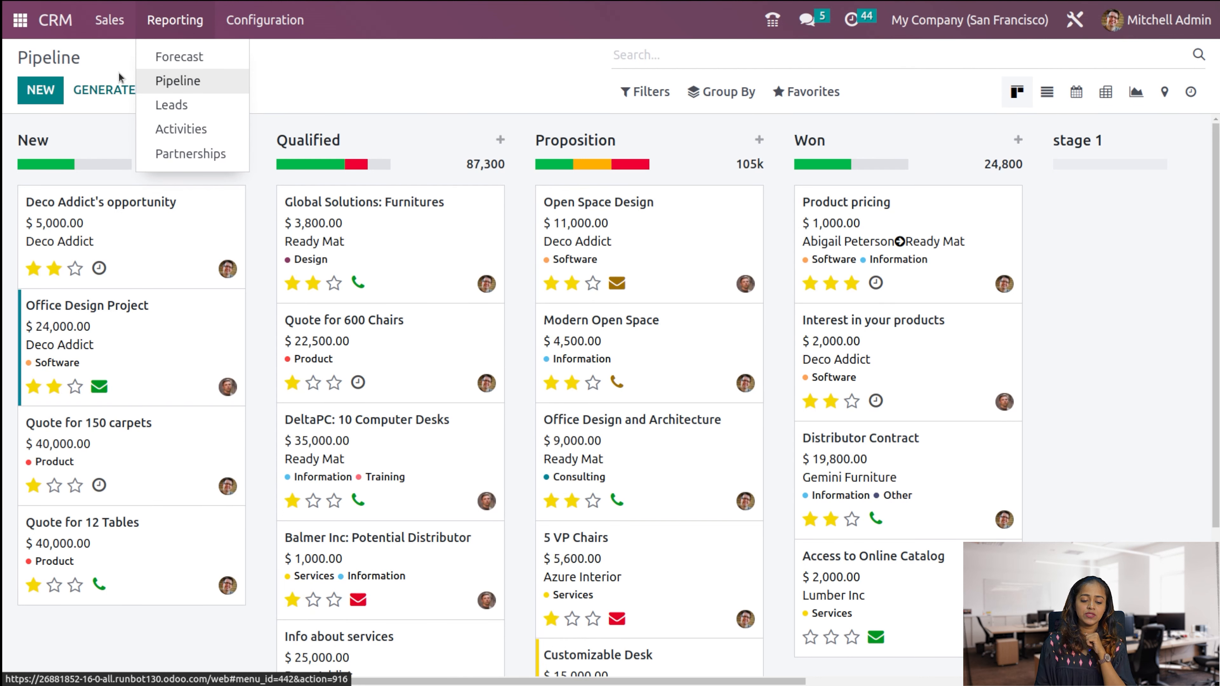
click(109, 22)
click(121, 68)
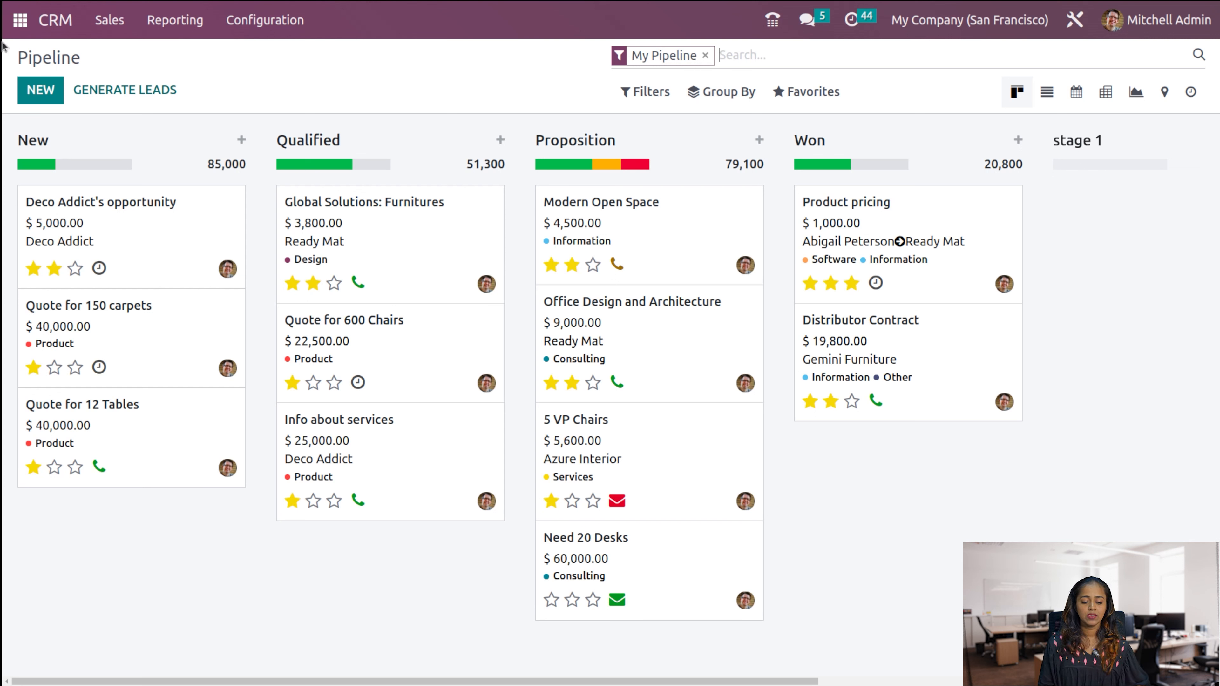
- Look through the My Activities list and the My Quotations list, closing the chat window
click(105, 10)
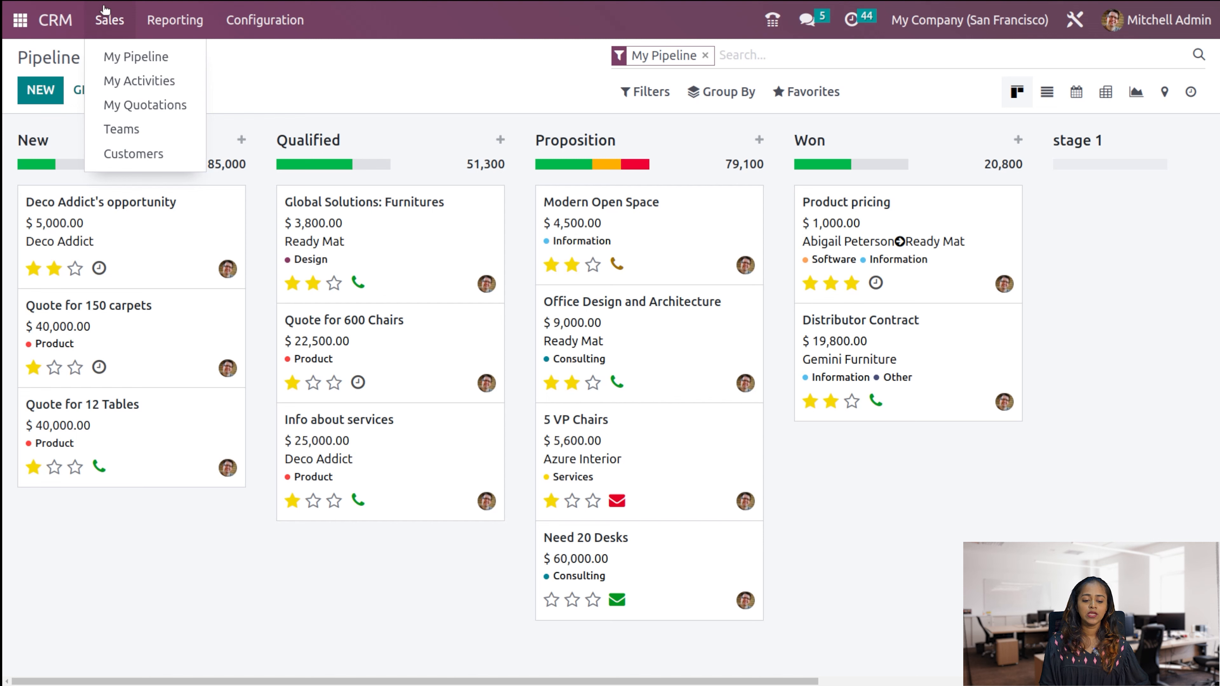
click(134, 82)
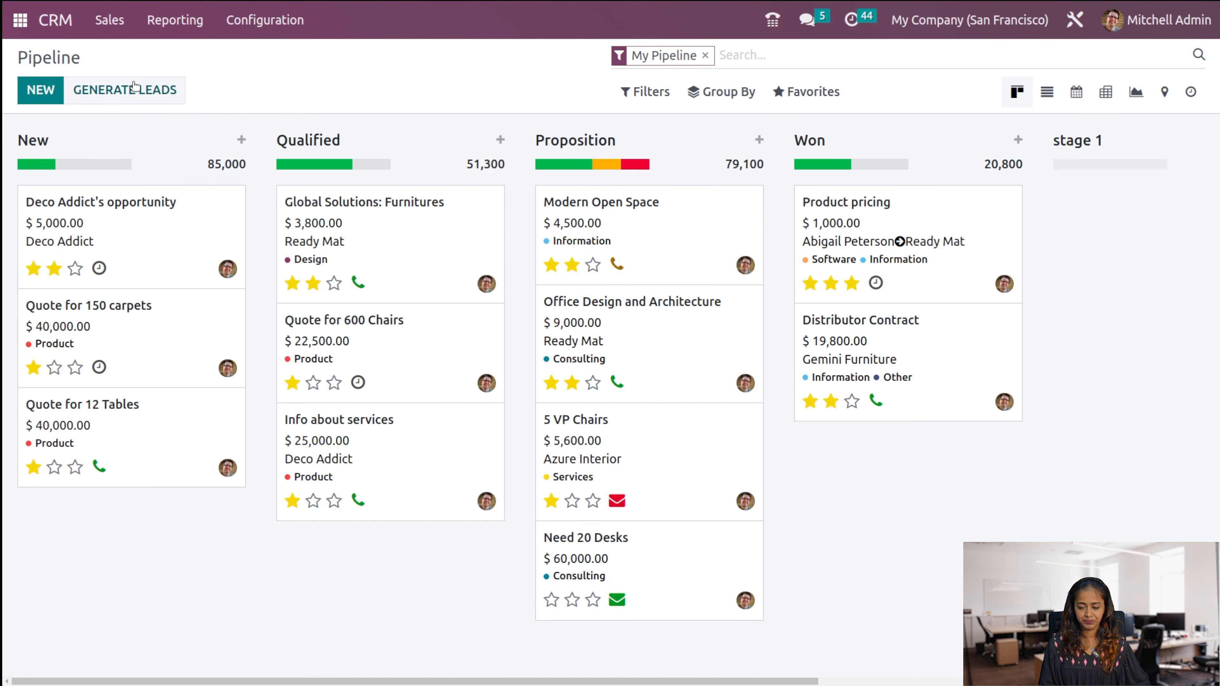
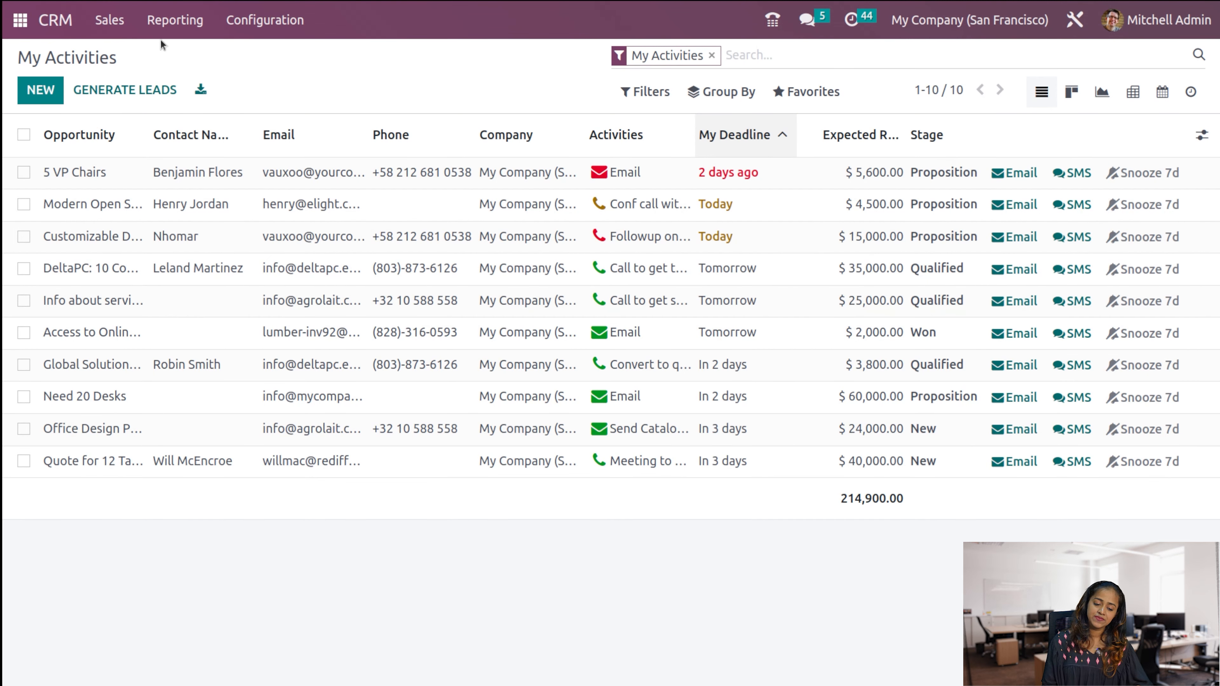
click(103, 29)
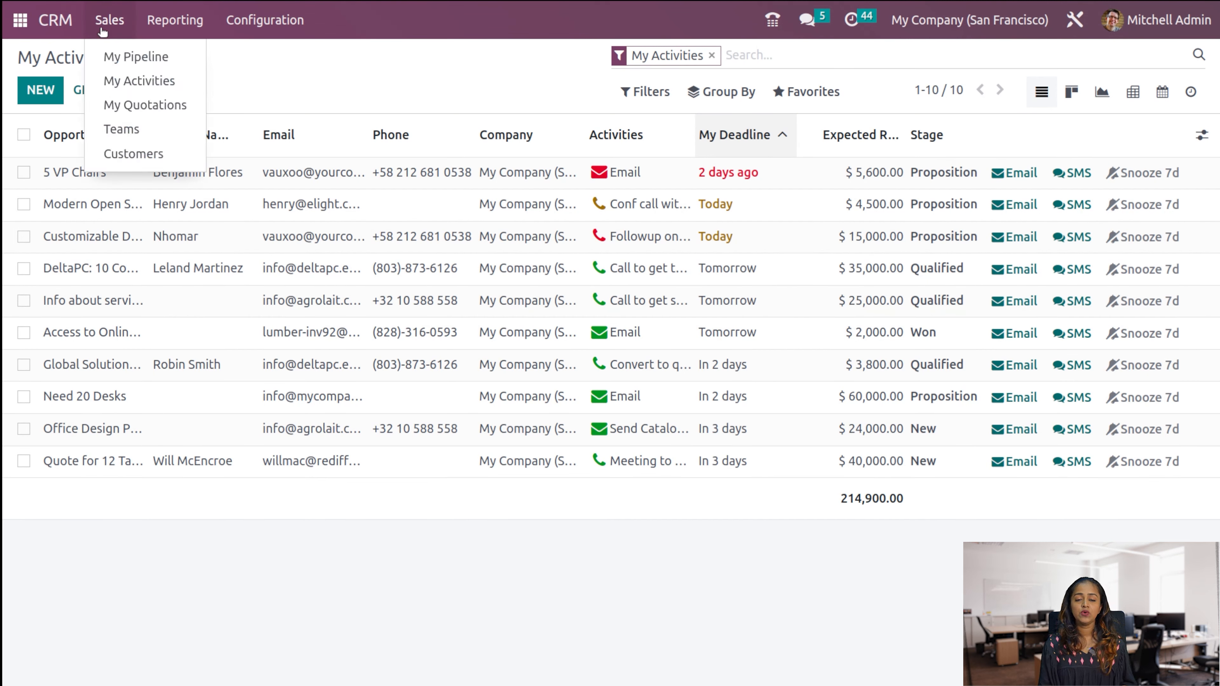
click(134, 109)
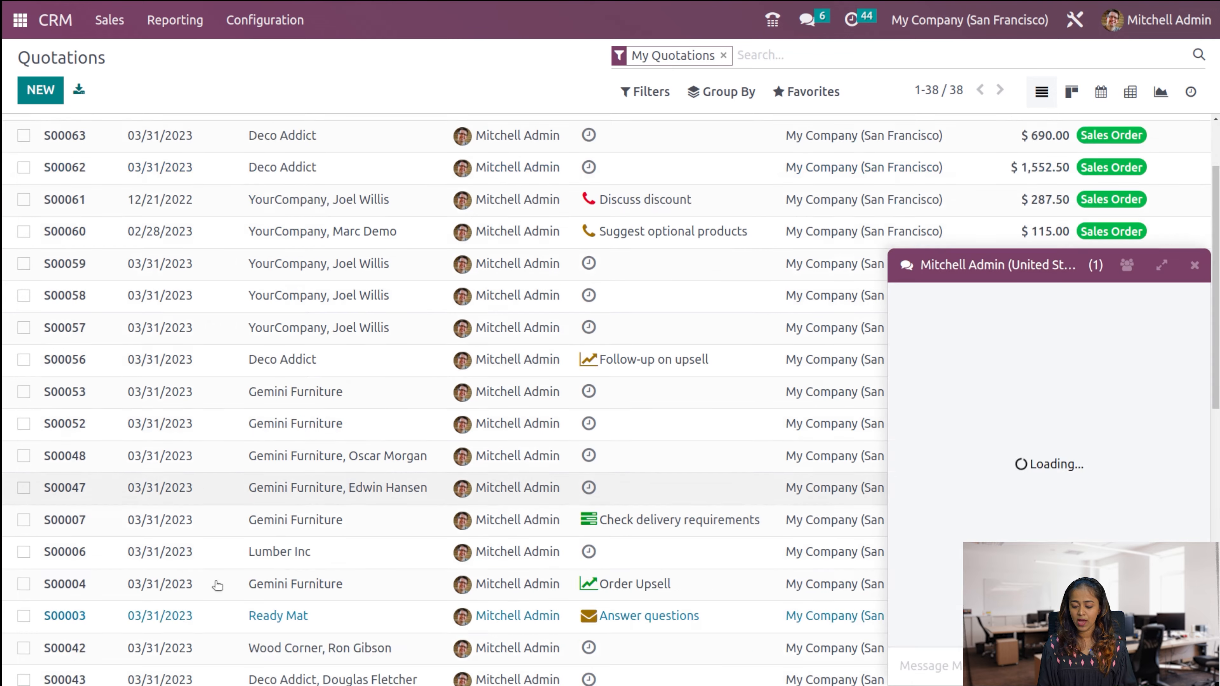
click(1194, 265)
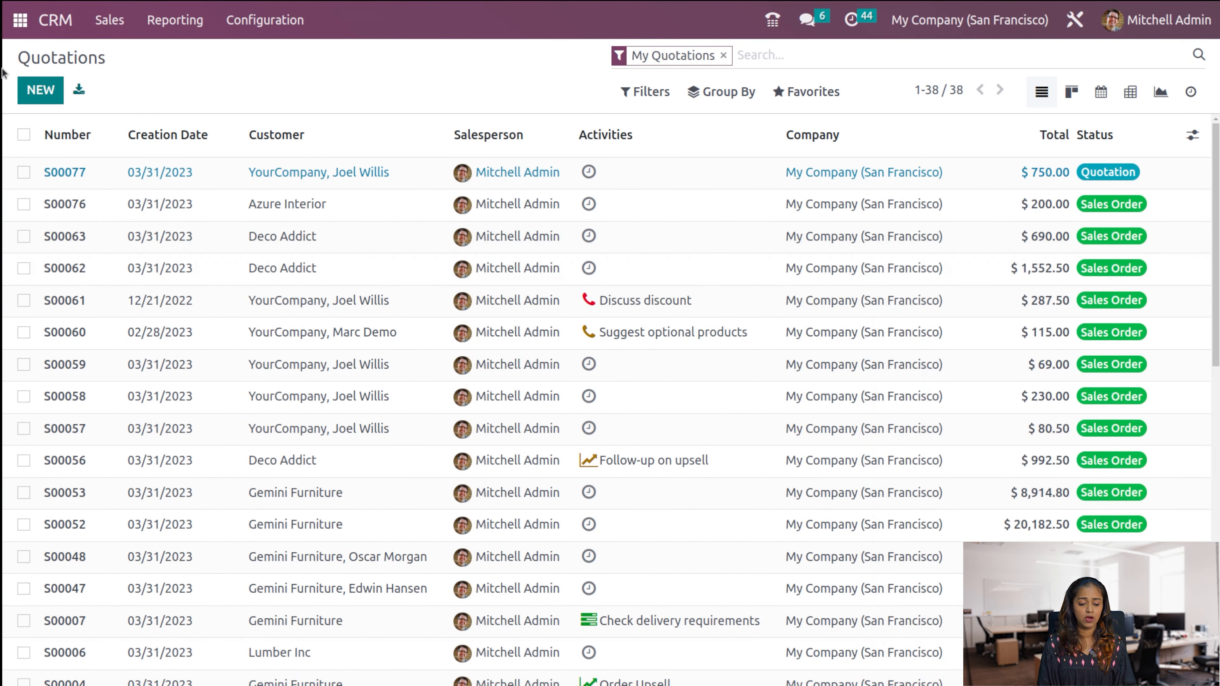
- Start a new quotation, look over its blank form down to the order lines, and return to the quotations list
click(47, 94)
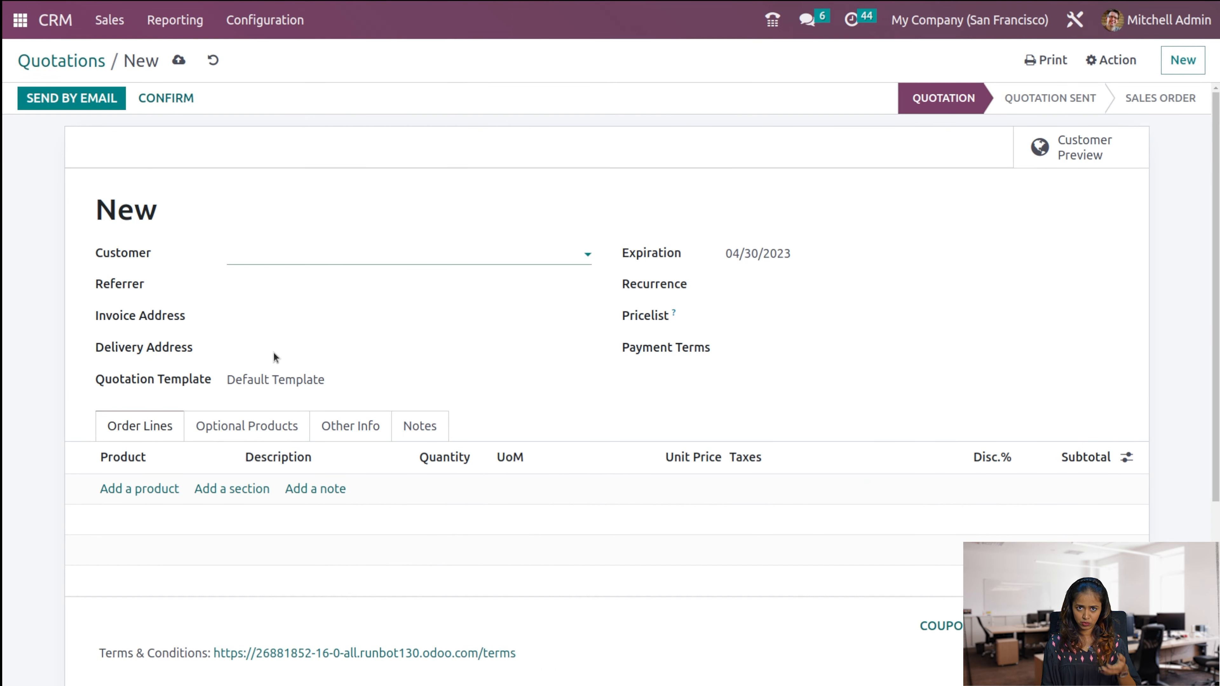
scroll(309, 243, down, 5)
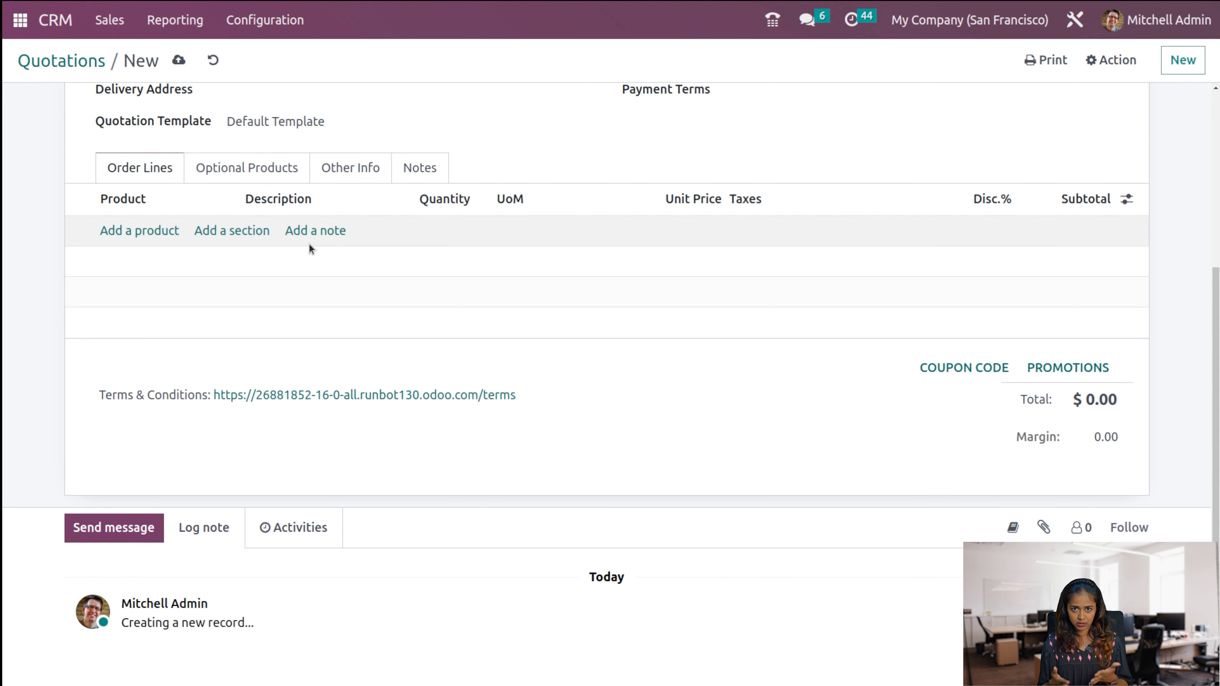
scroll(309, 243, up, 5)
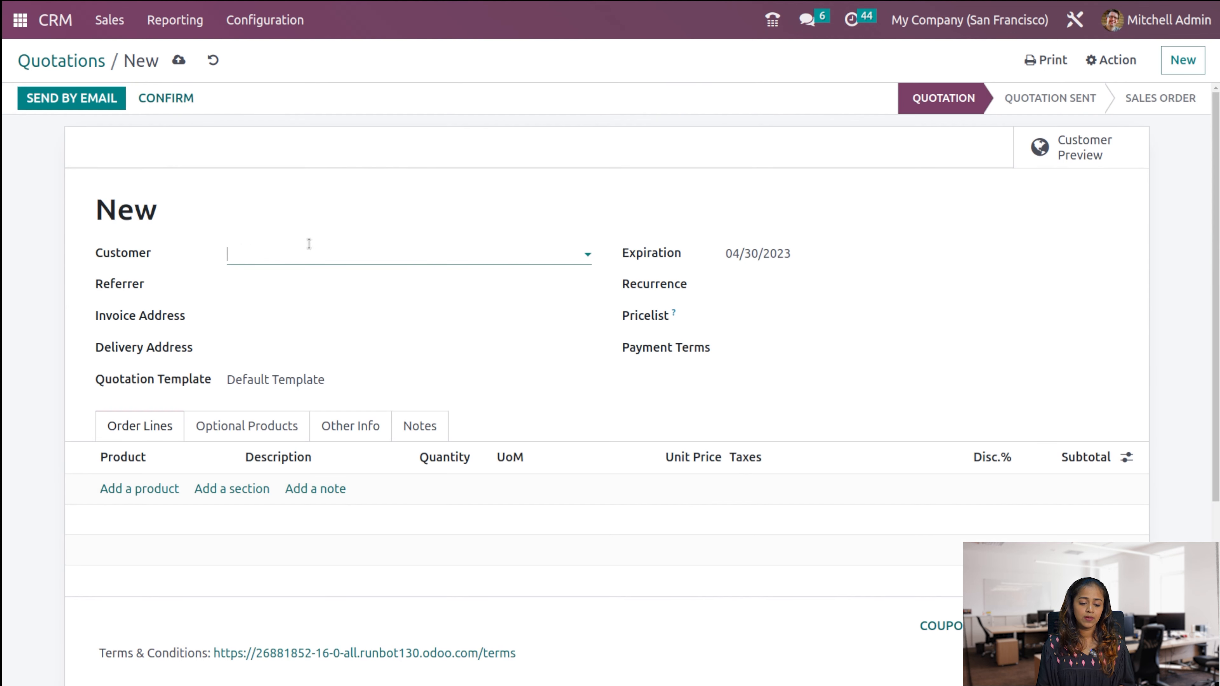
click(59, 61)
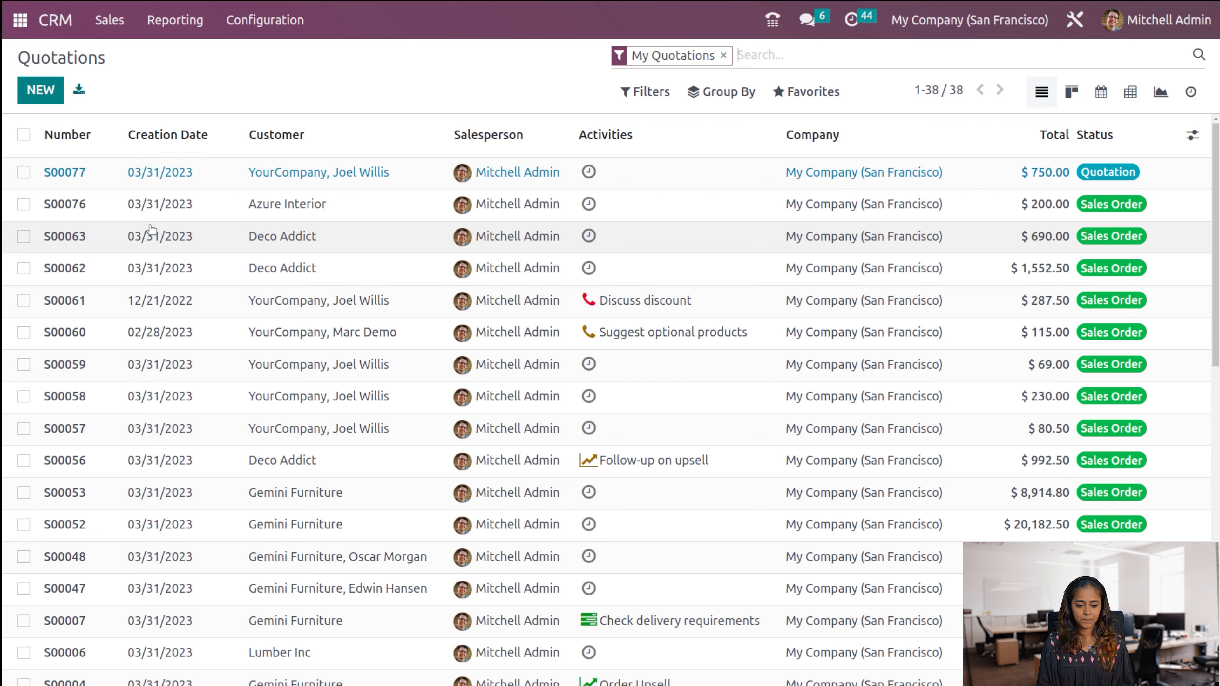
- Look over the Sales and Pre-Sales teams and open the Sales team's open opportunities
click(95, 20)
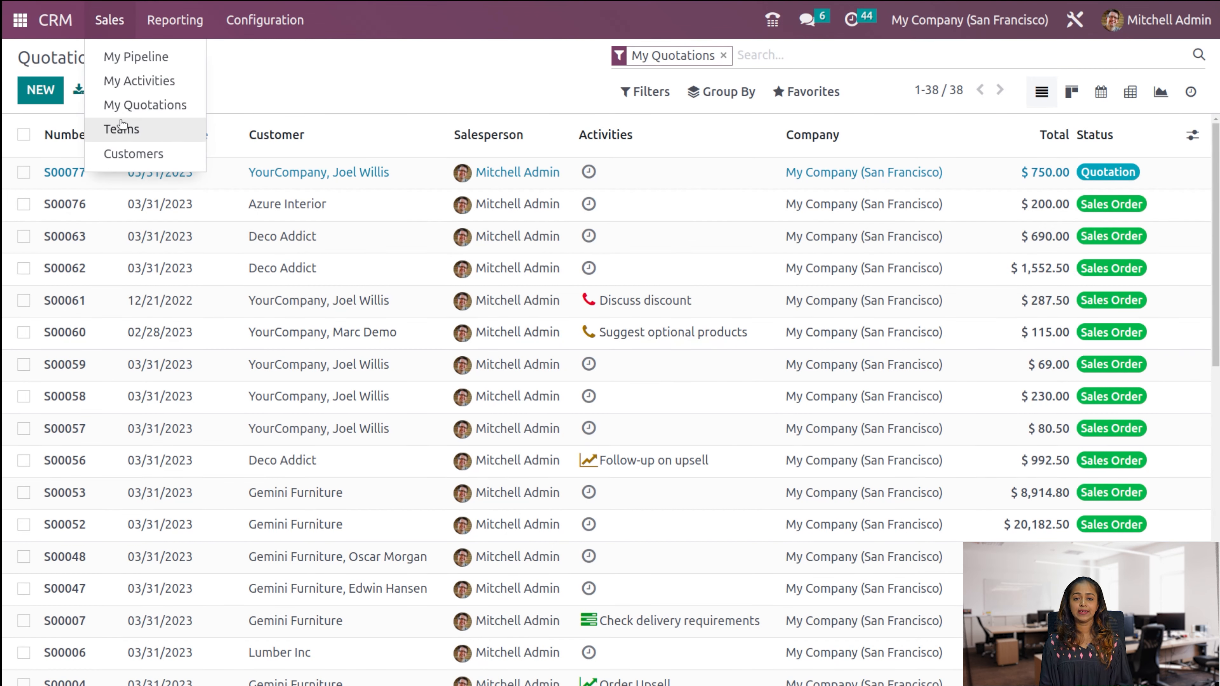
click(123, 131)
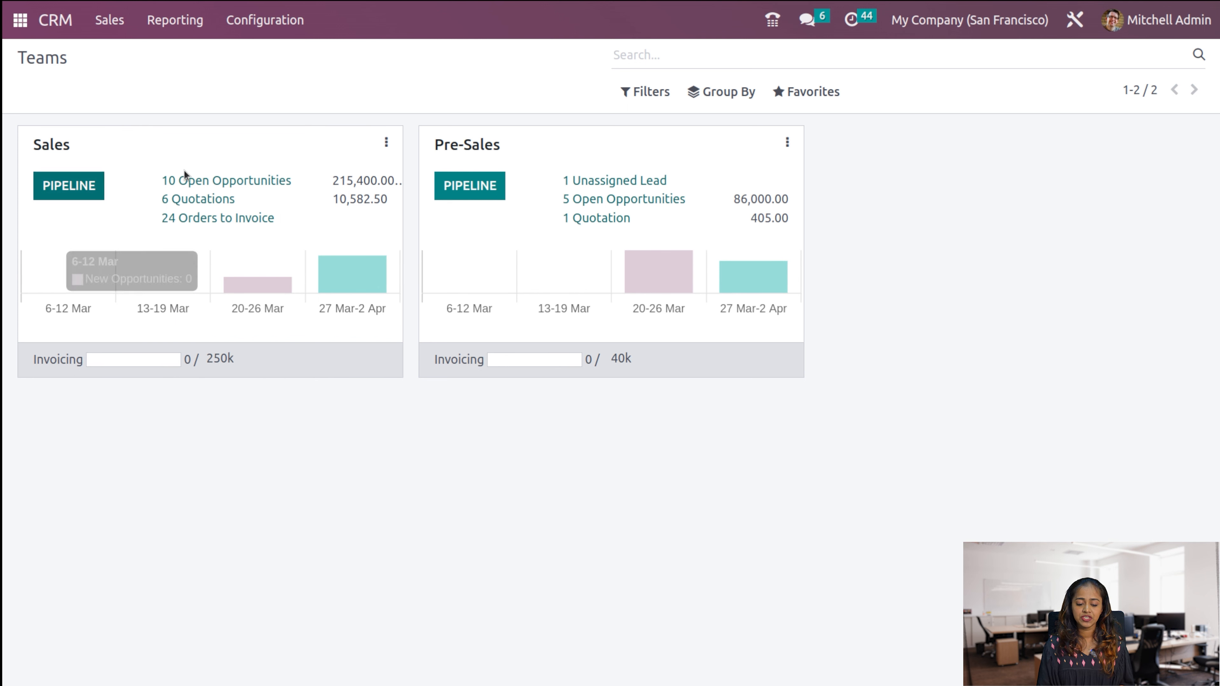
mouse_move(361, 255)
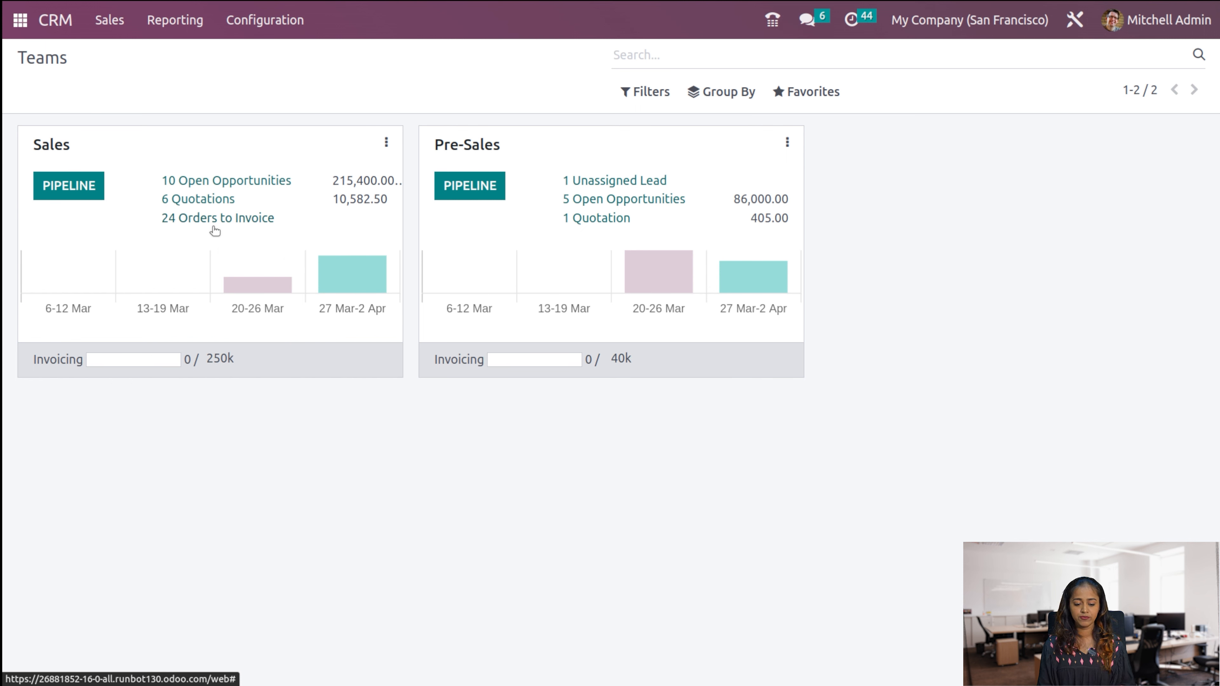
click(235, 183)
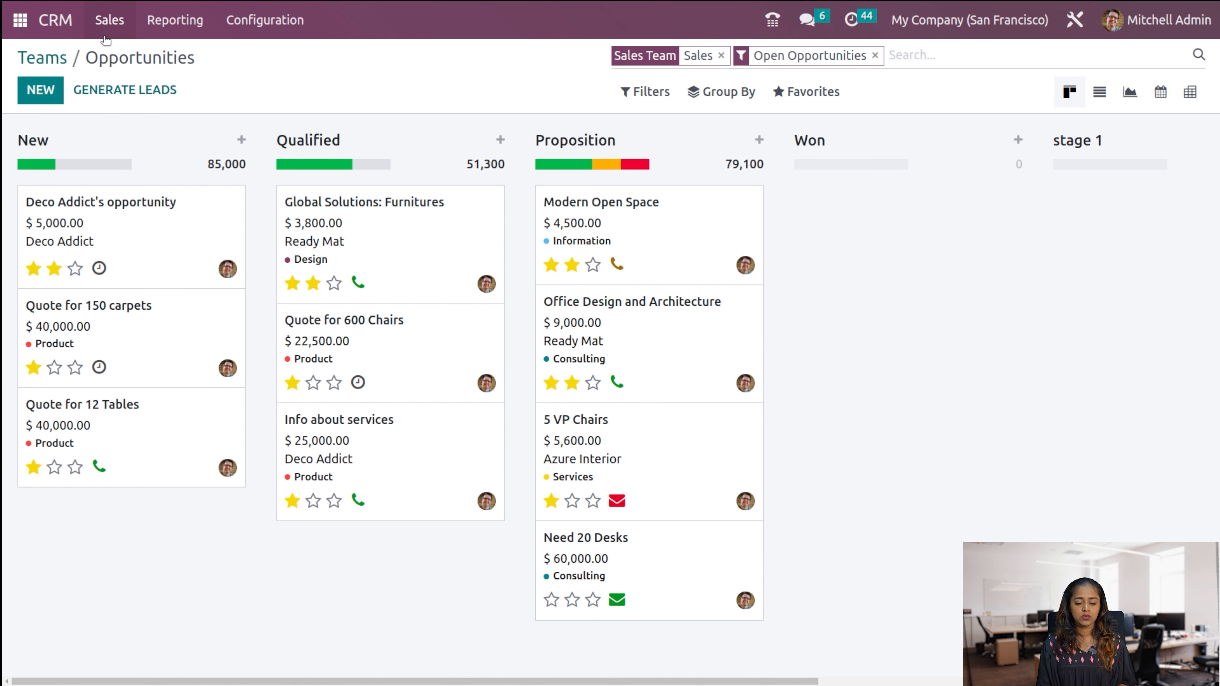
- Open the customer list from the sales teams overview and browse its customer cards
click(34, 60)
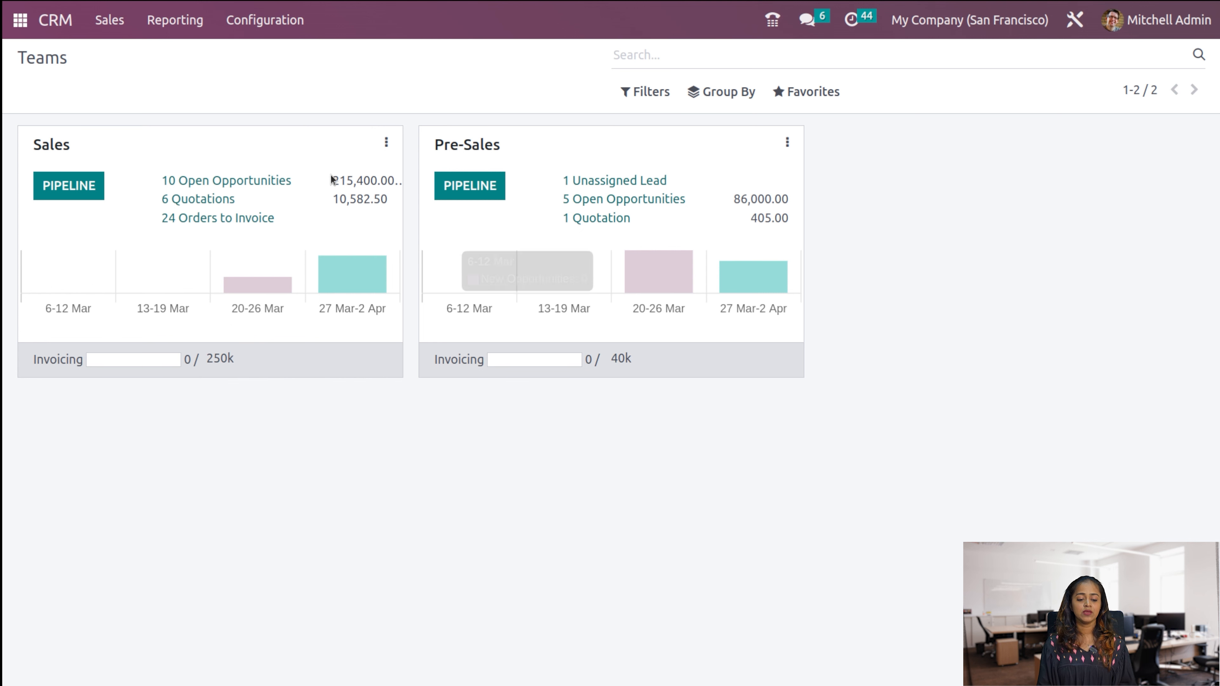
click(91, 24)
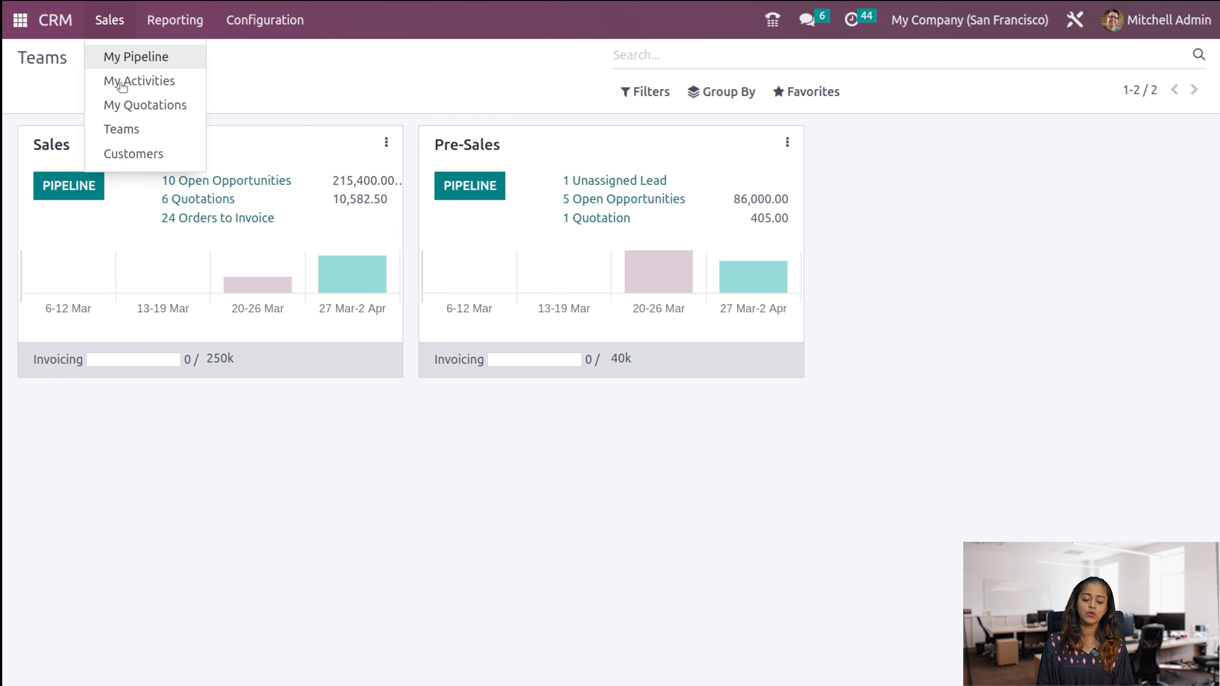
click(127, 157)
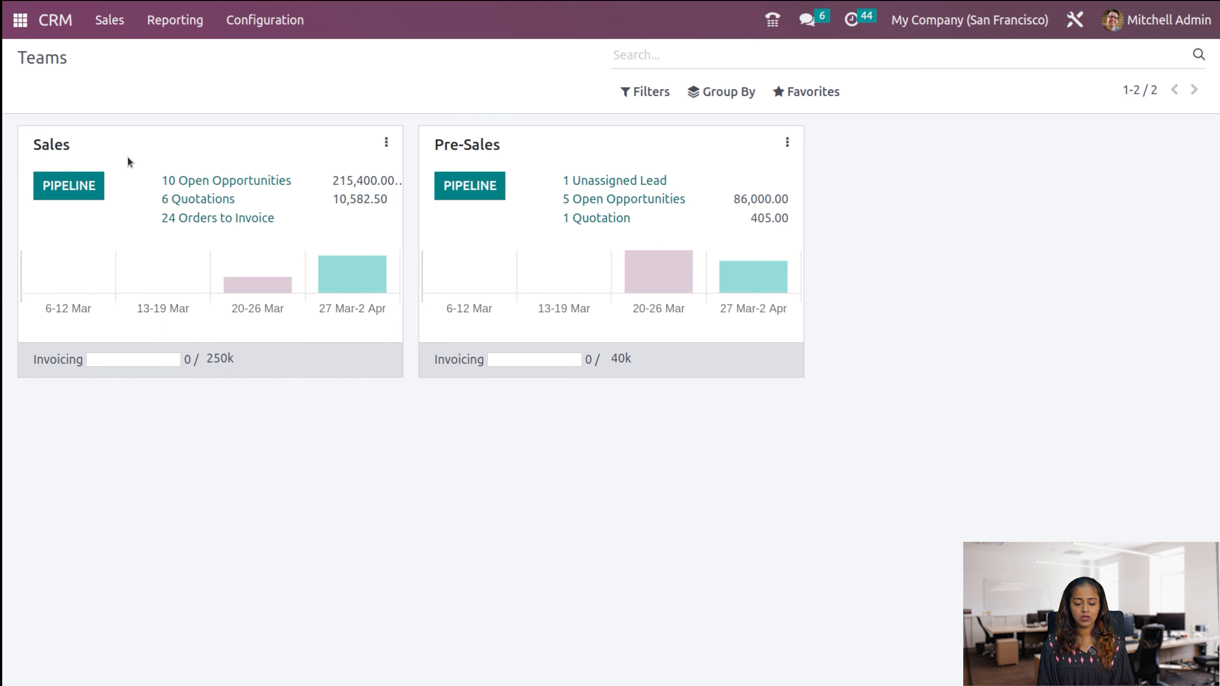
scroll(275, 475, down, 5)
scroll(275, 475, down, 2)
scroll(274, 474, up, 6)
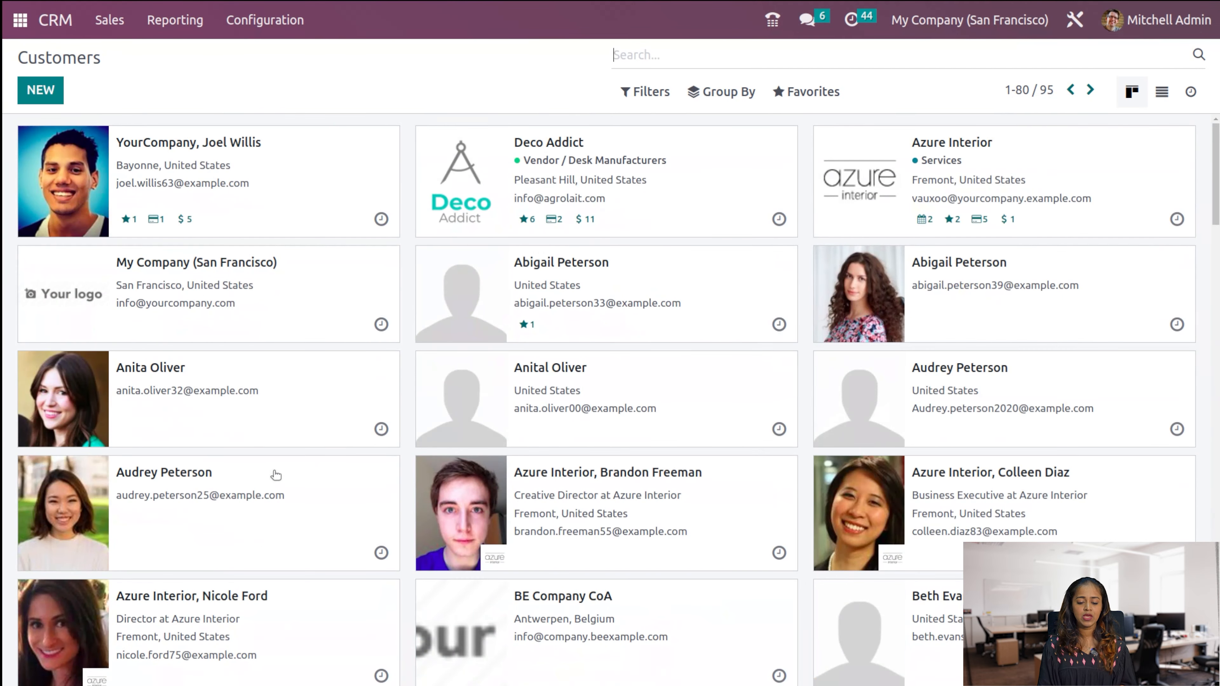
scroll(275, 471, down, 5)
scroll(275, 468, up, 6)
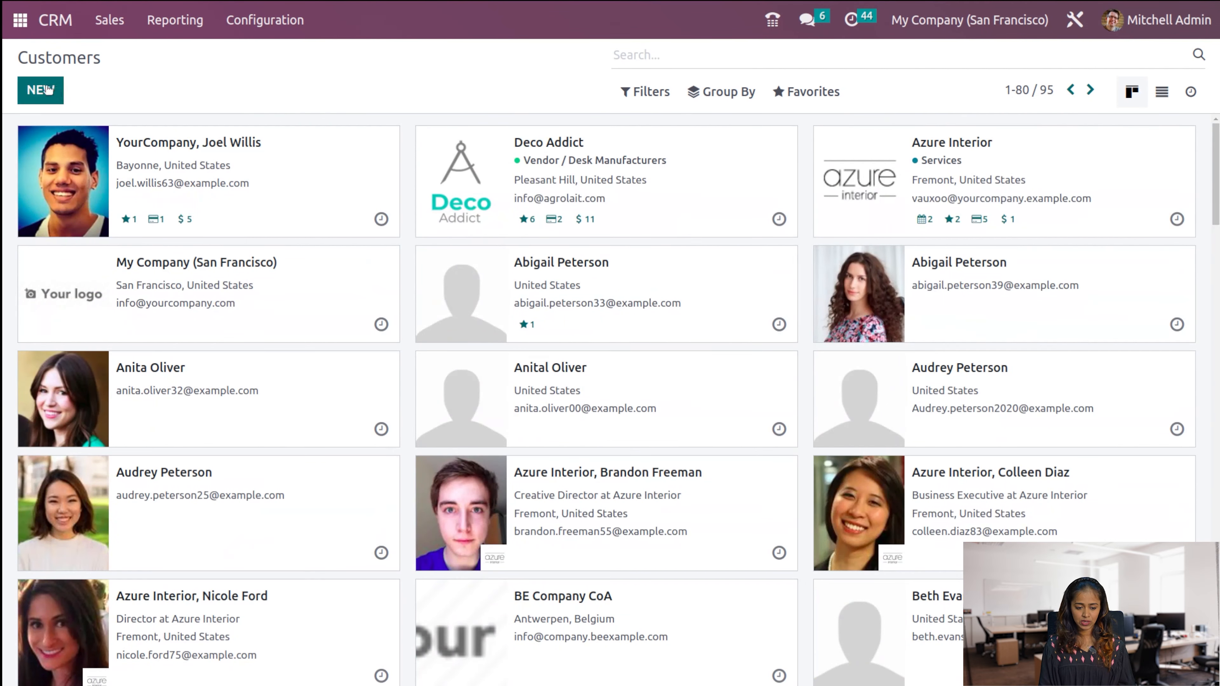
- Start a new individual customer, enter the customer's name and assign Gemini Furniture as the company
click(43, 90)
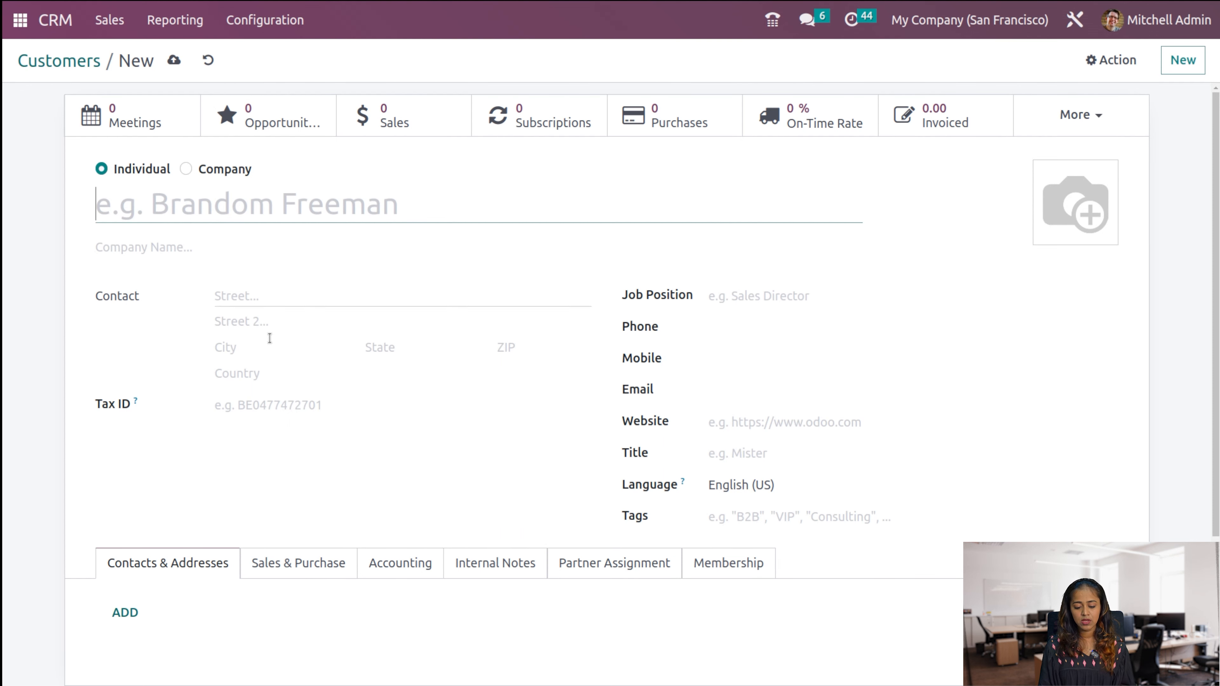
scroll(654, 473, down, 3)
scroll(654, 473, up, 3)
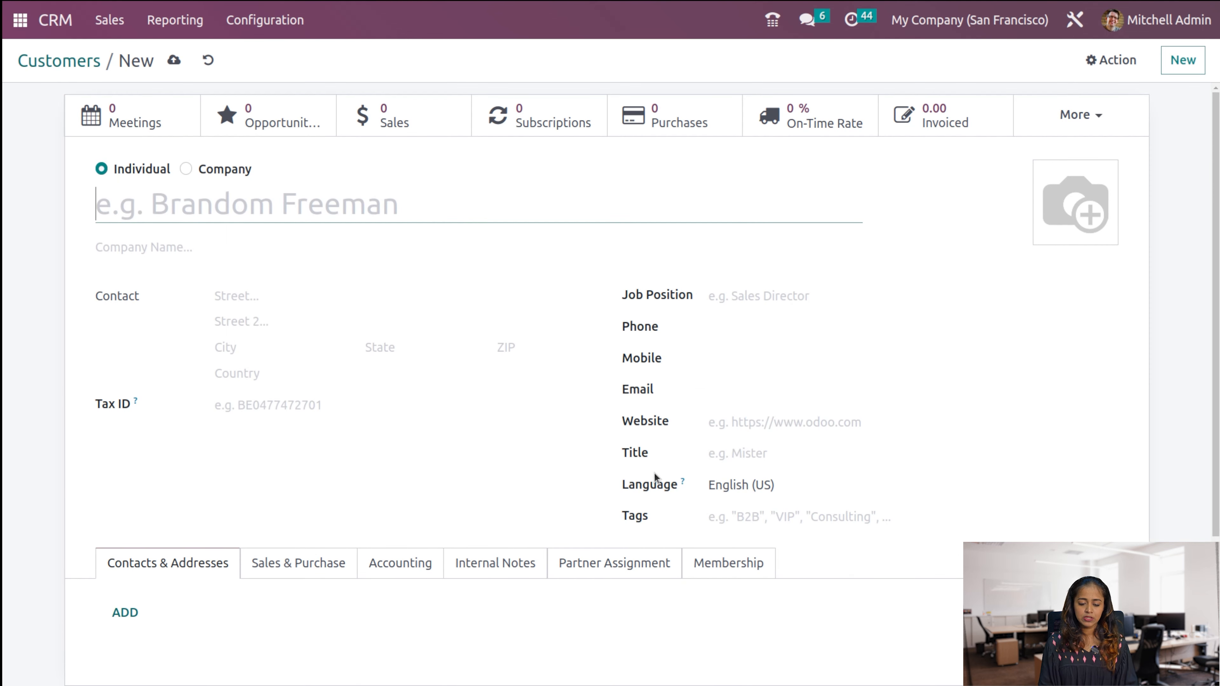
text(Joy)
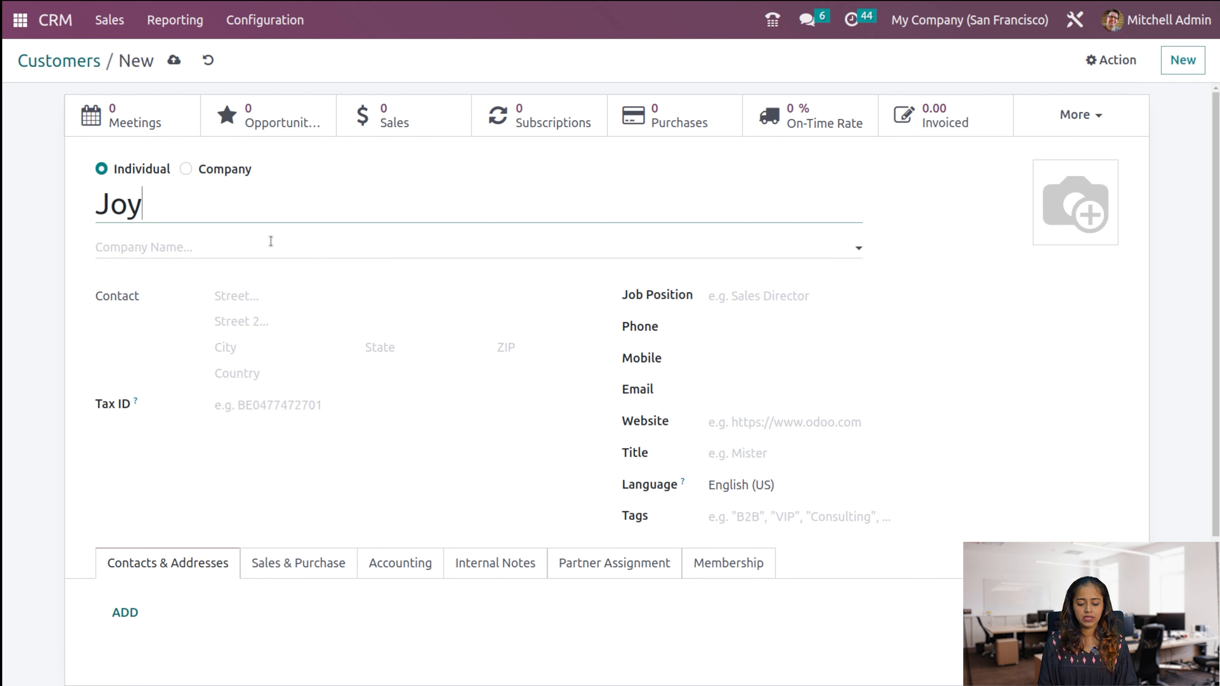
click(258, 248)
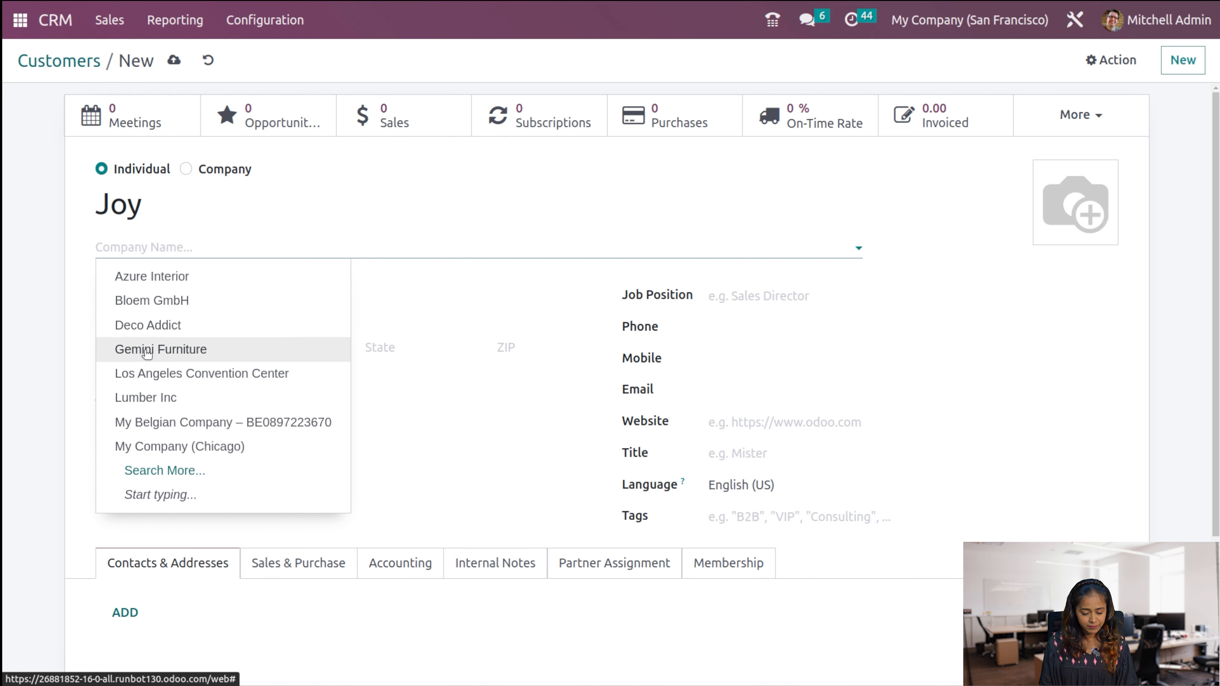
click(157, 355)
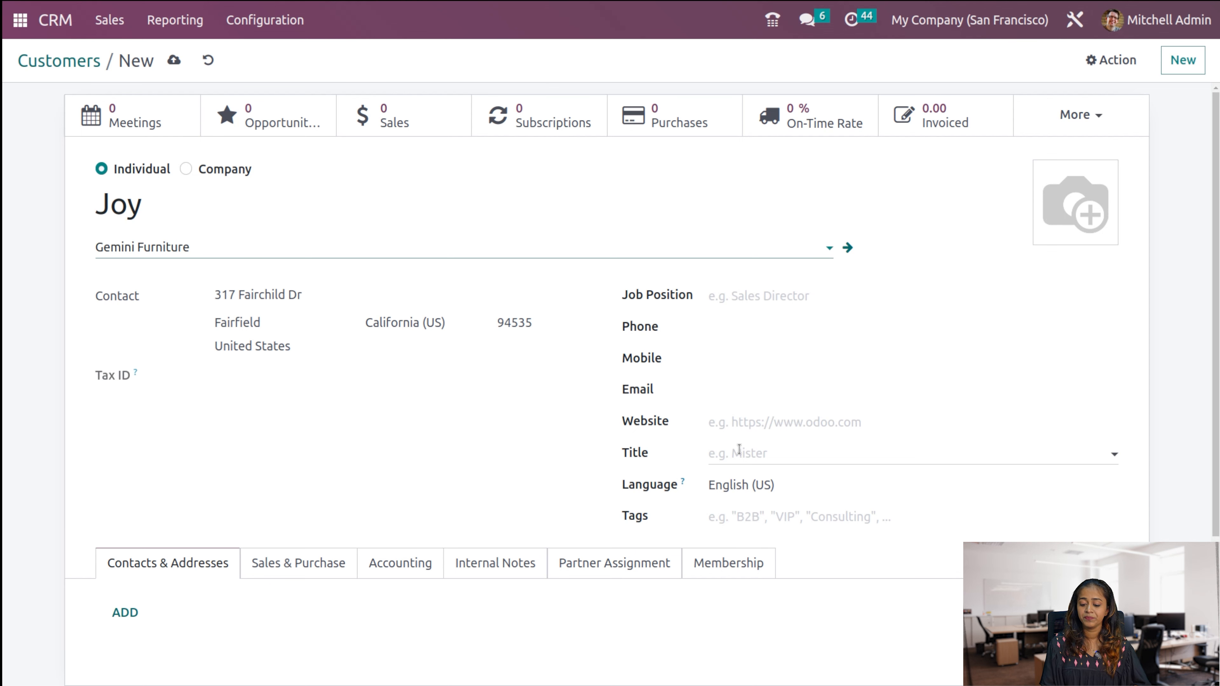
- Add a contact of type Other Address to the new customer's contacts and addresses
scroll(747, 507, down, 4)
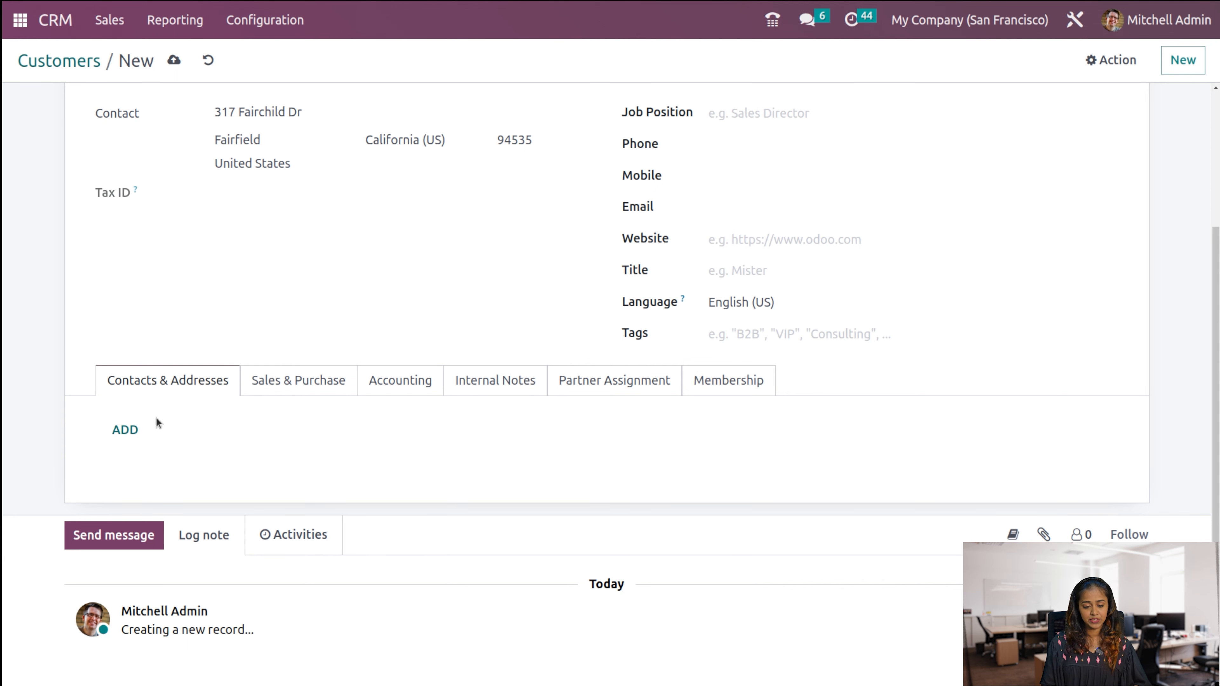
click(127, 427)
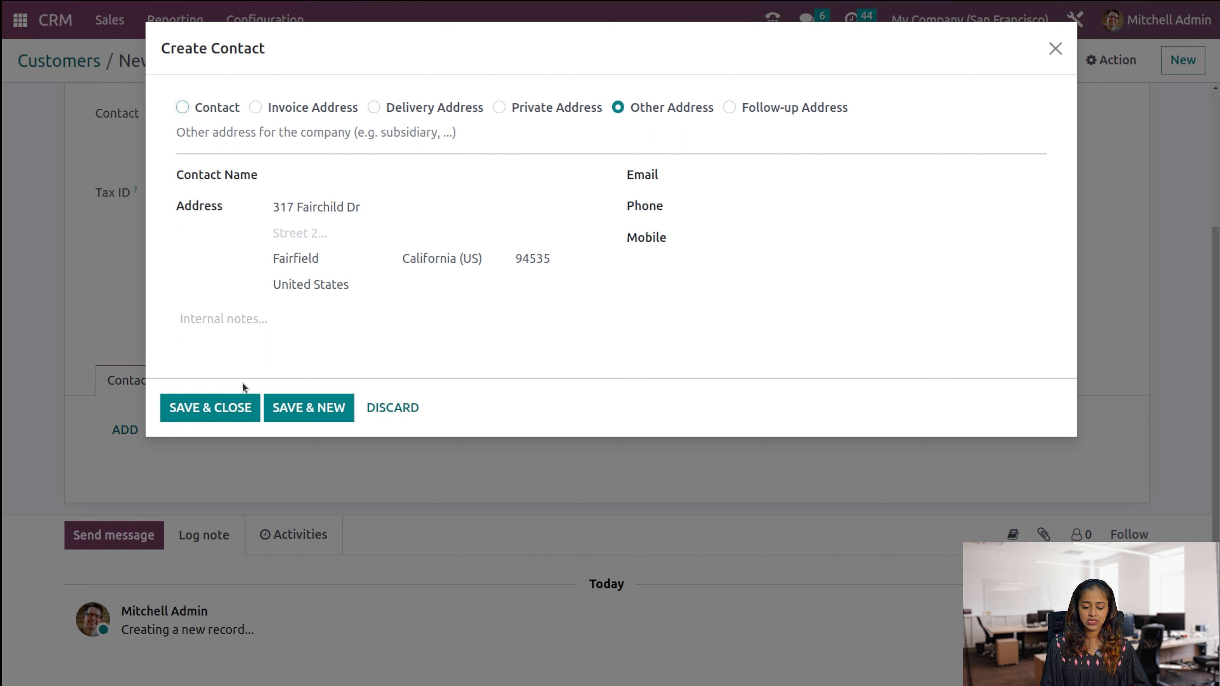
click(208, 414)
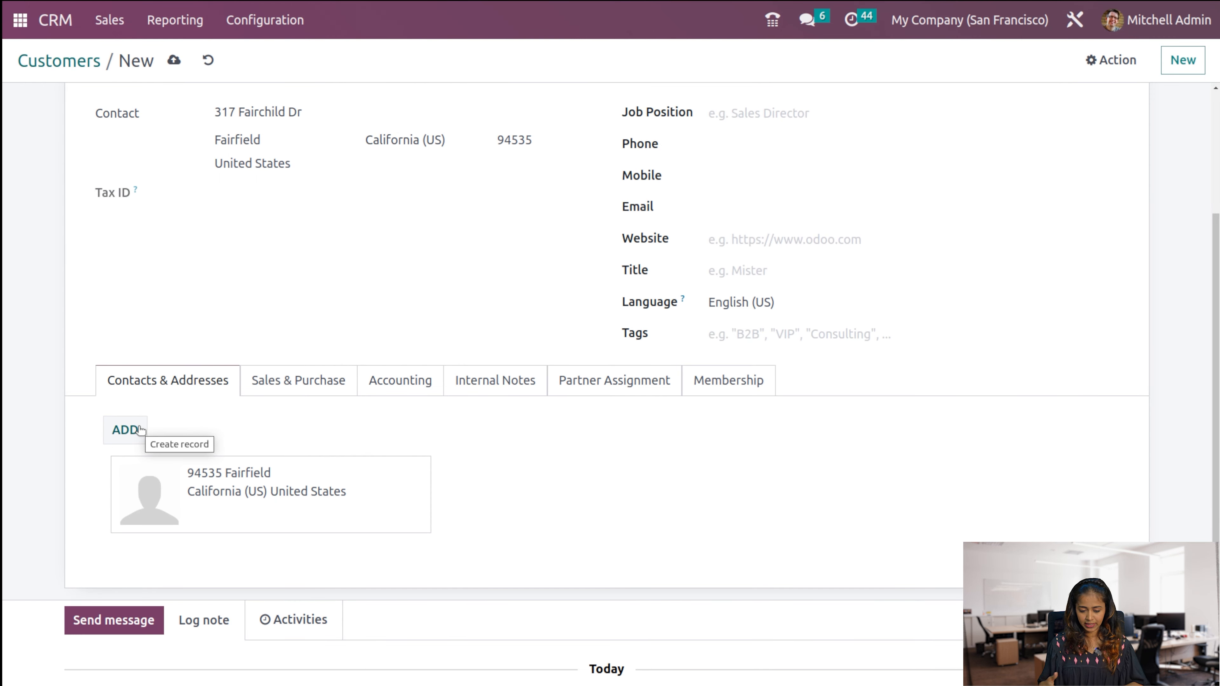
- Review the new customer's sales and purchase settings, including the point of sale, fiscal and miscellaneous sections
click(298, 382)
scroll(299, 504, down, 5)
scroll(299, 505, up, 8)
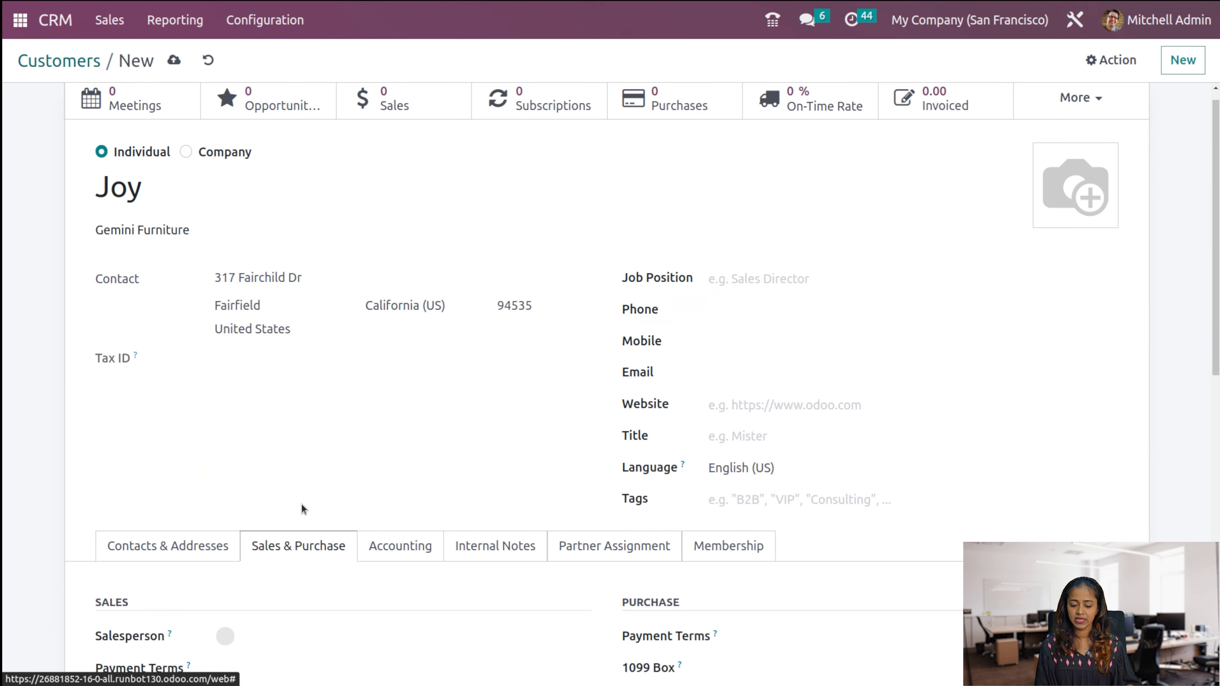
scroll(303, 508, down, 10)
scroll(303, 508, up, 5)
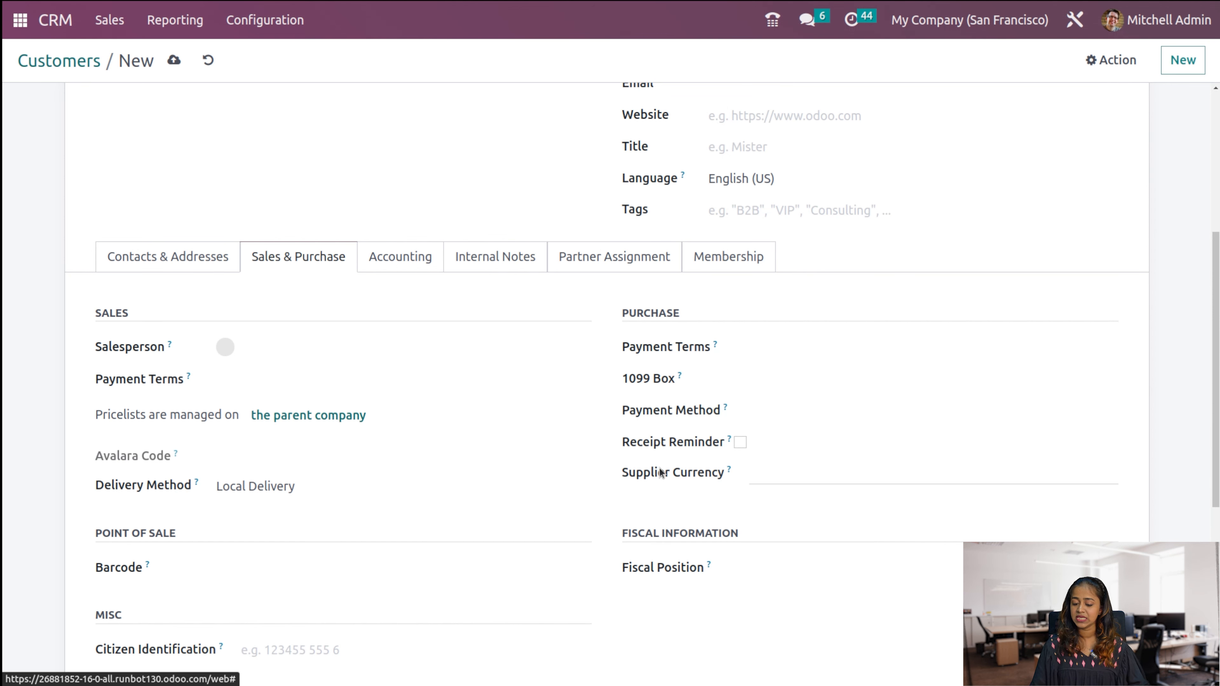
scroll(660, 473, down, 5)
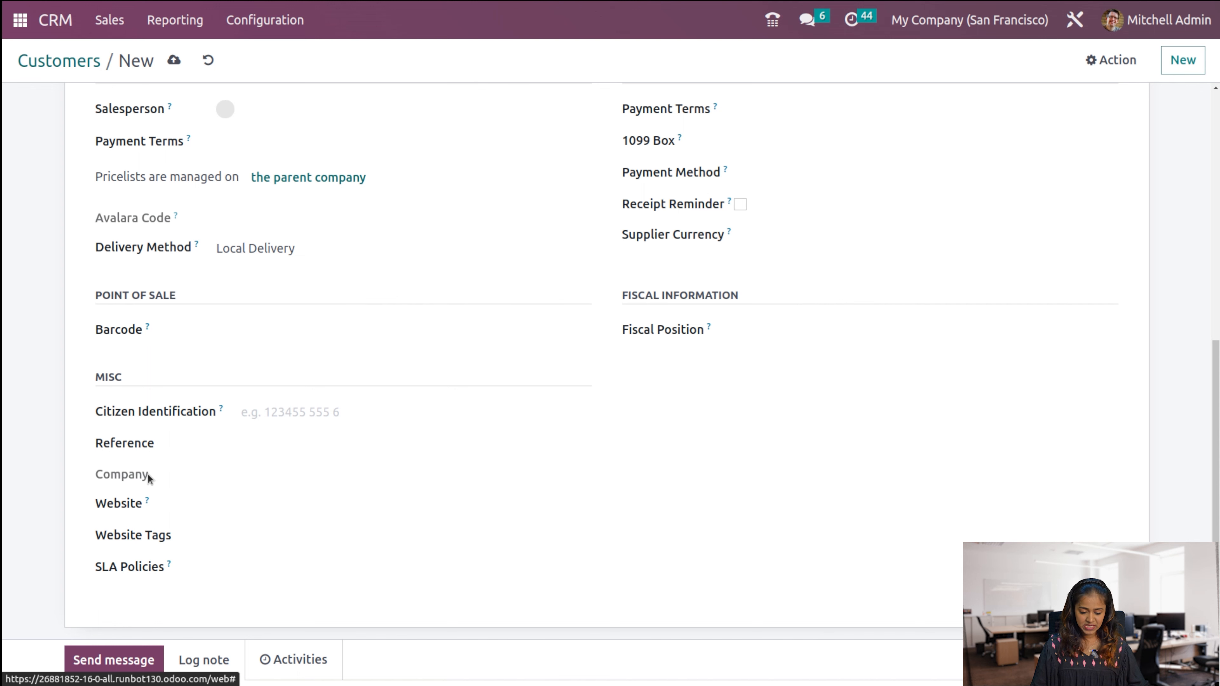
scroll(607, 223, up, 10)
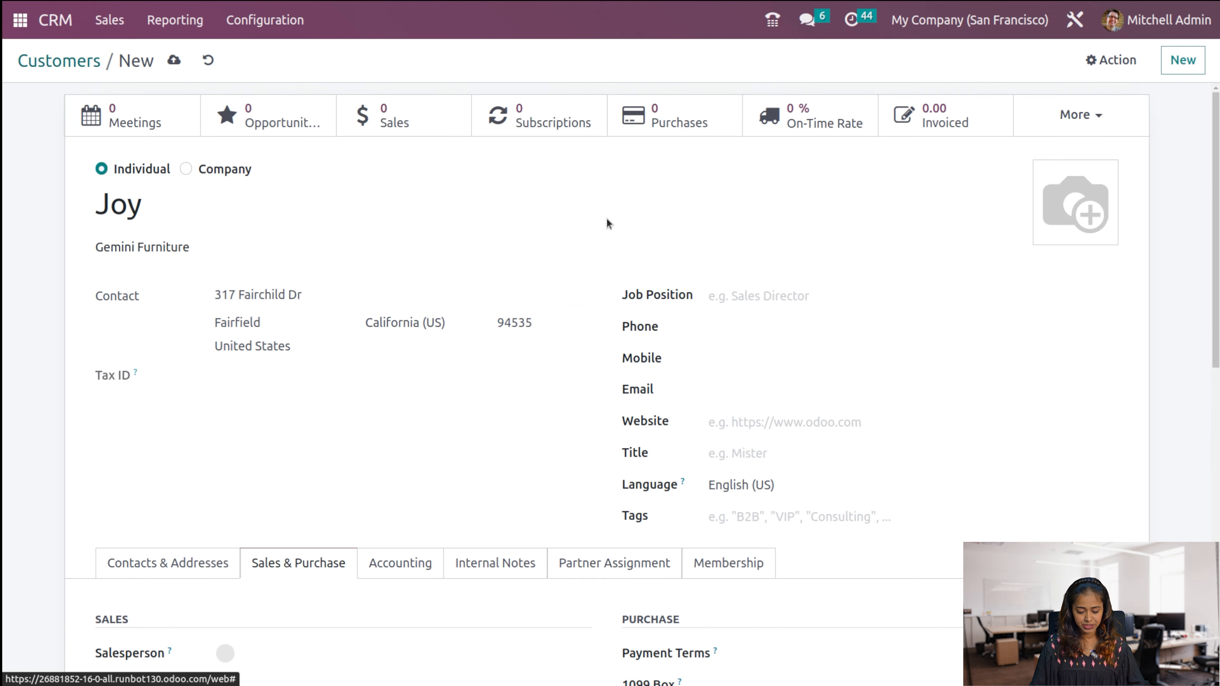
- Review the new customer's accounting, internal notes, partner assignment and membership settings
click(400, 563)
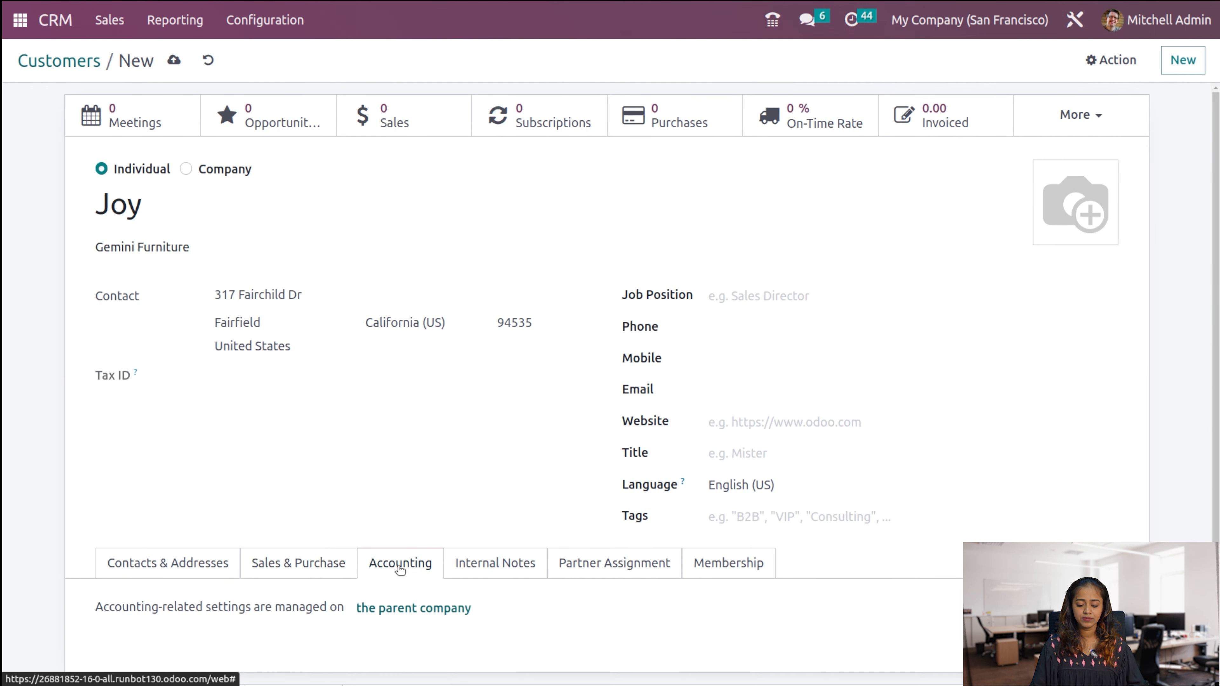
scroll(399, 569, down, 3)
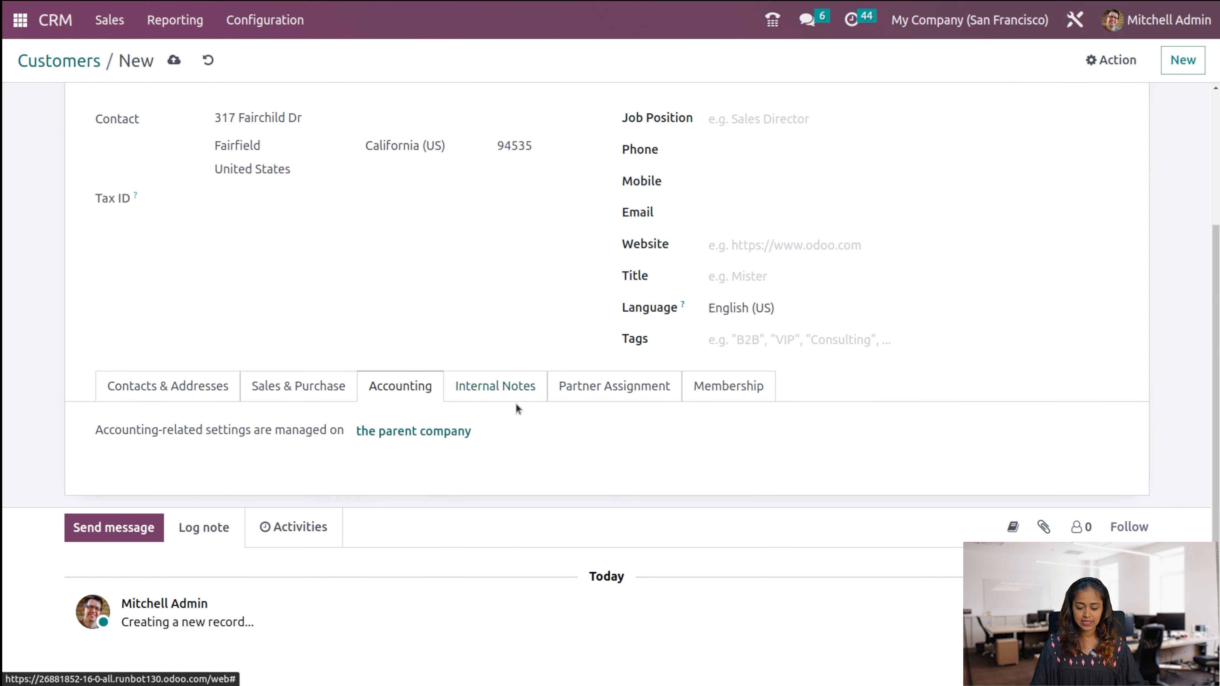
click(485, 384)
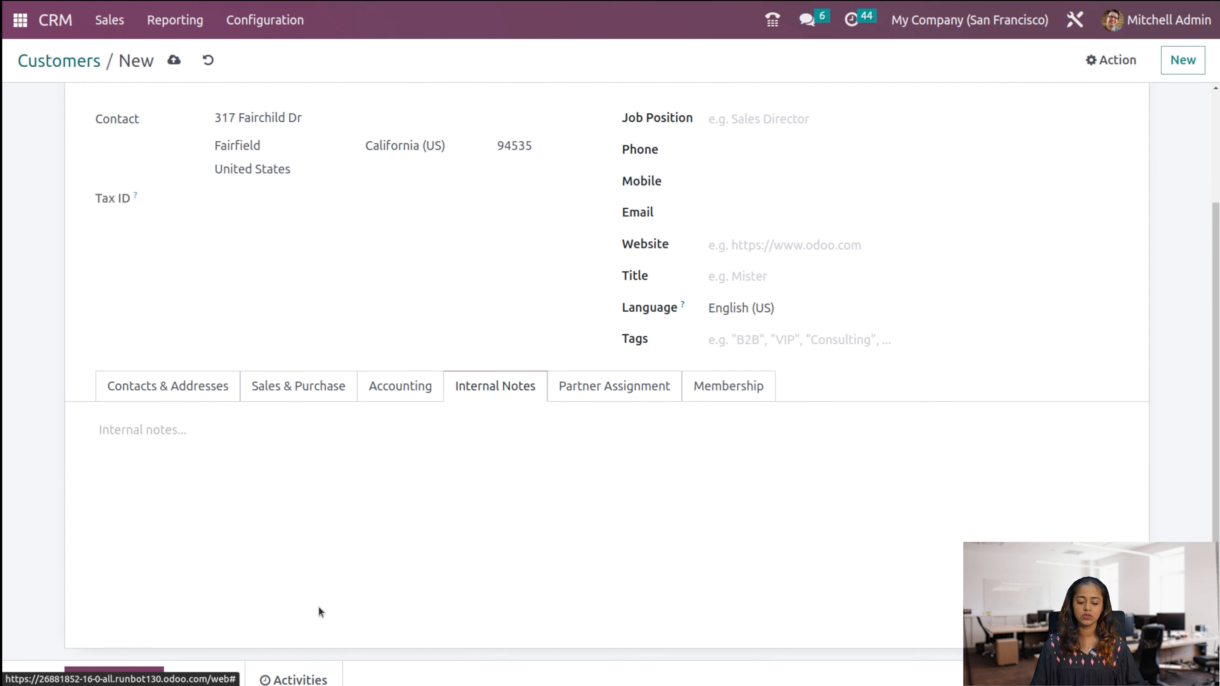
click(155, 458)
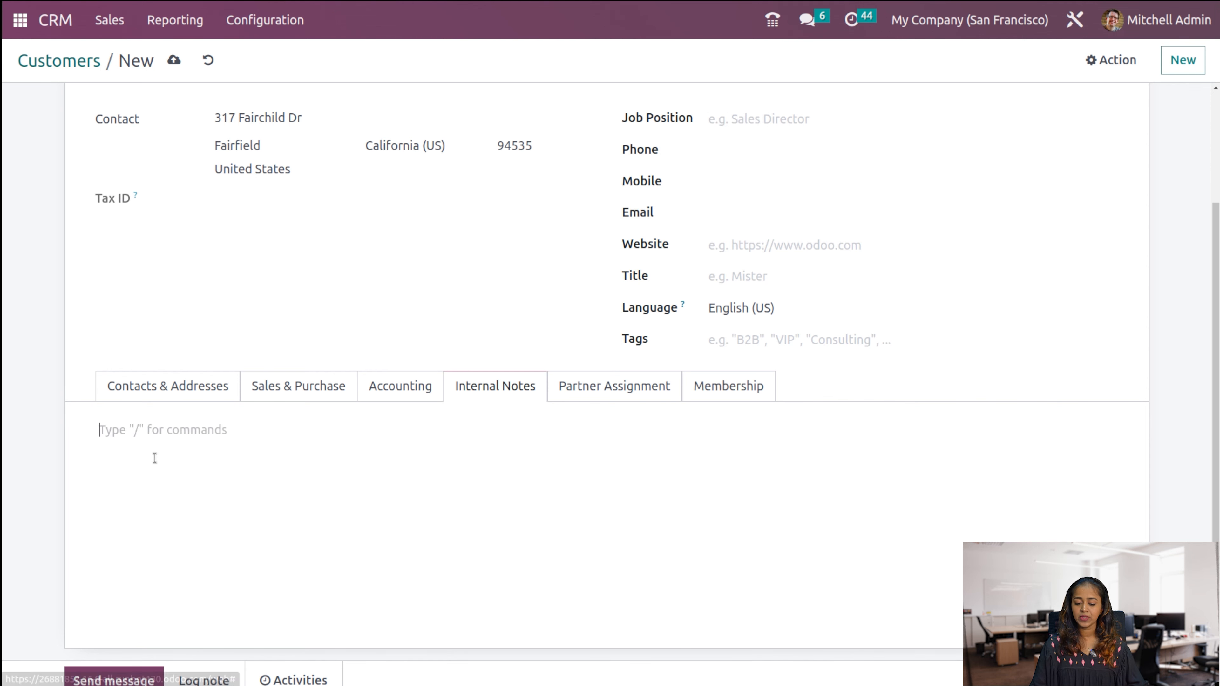
click(640, 395)
scroll(640, 397, down, 5)
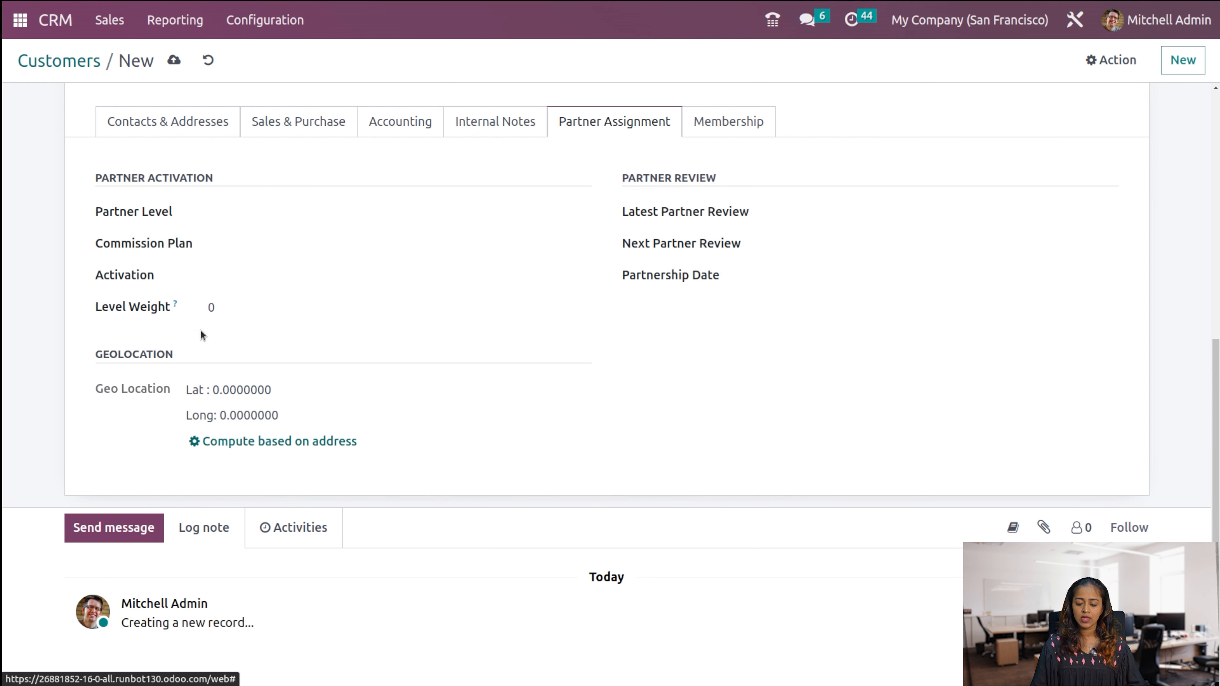
click(709, 123)
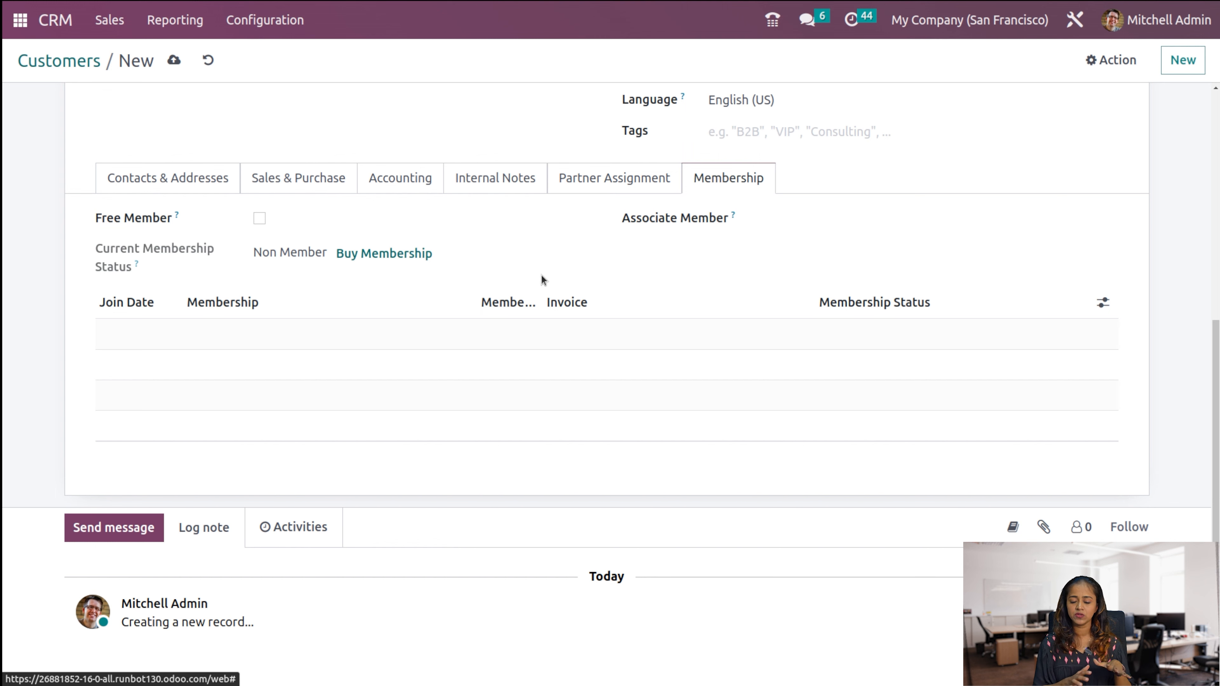
scroll(541, 275, up, 7)
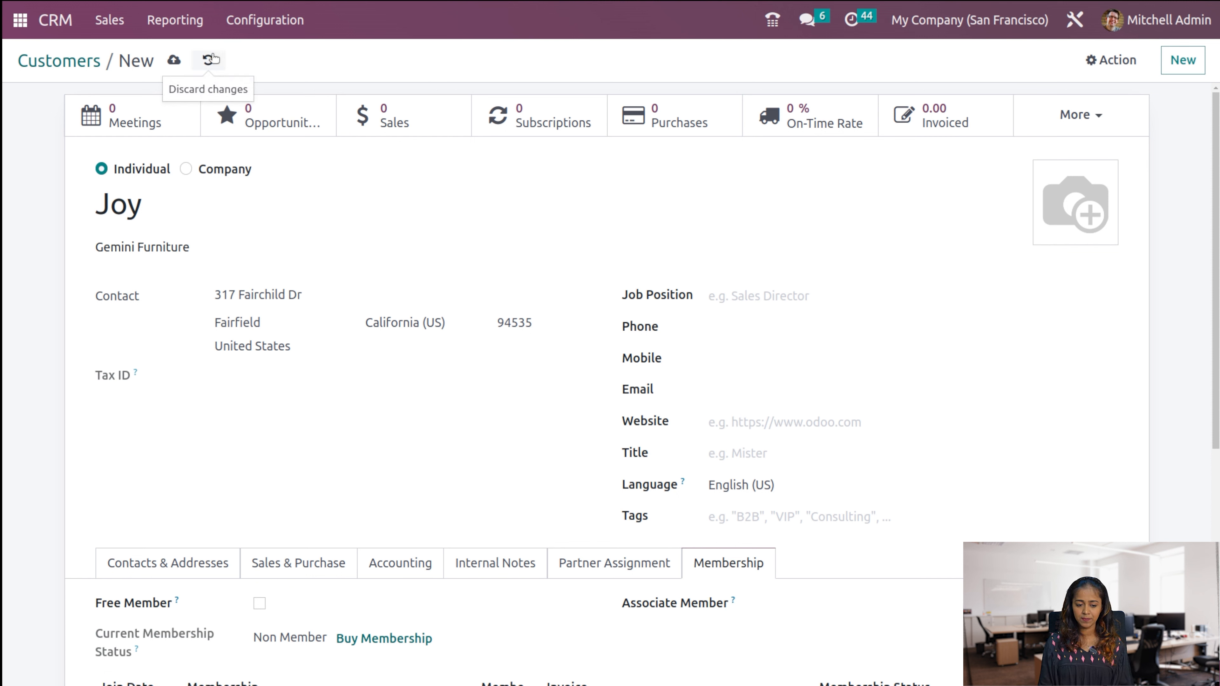
- Discard the new customer record and return to the customer list
click(207, 61)
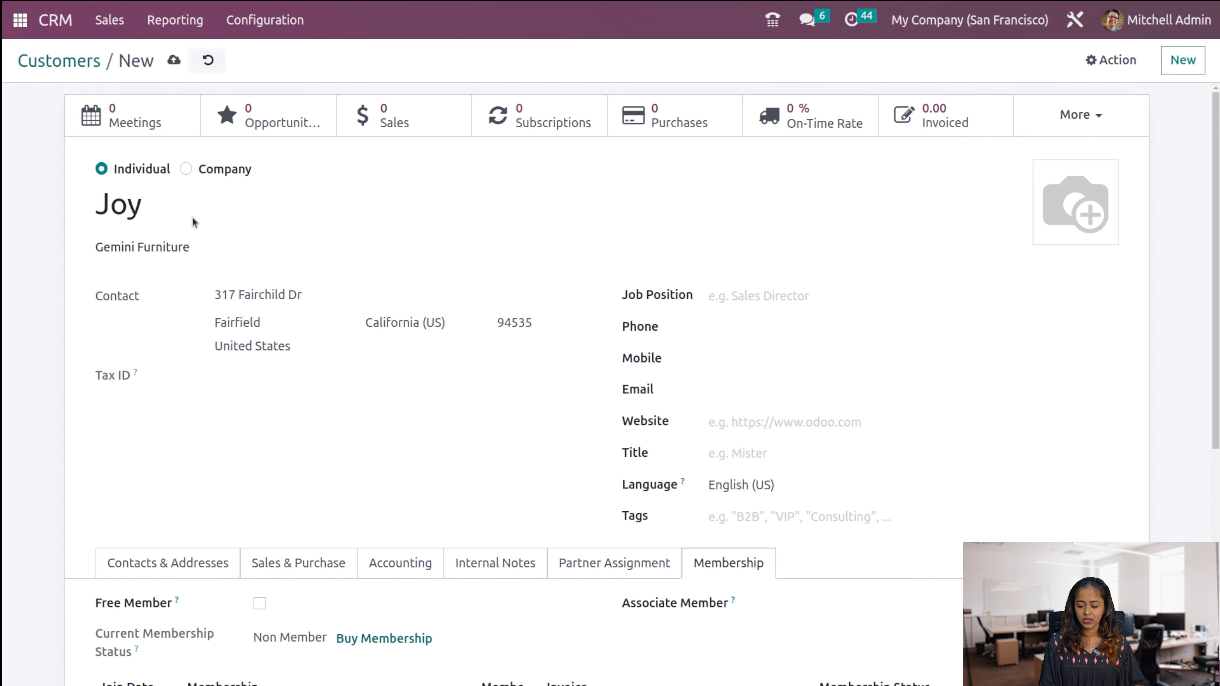
click(95, 60)
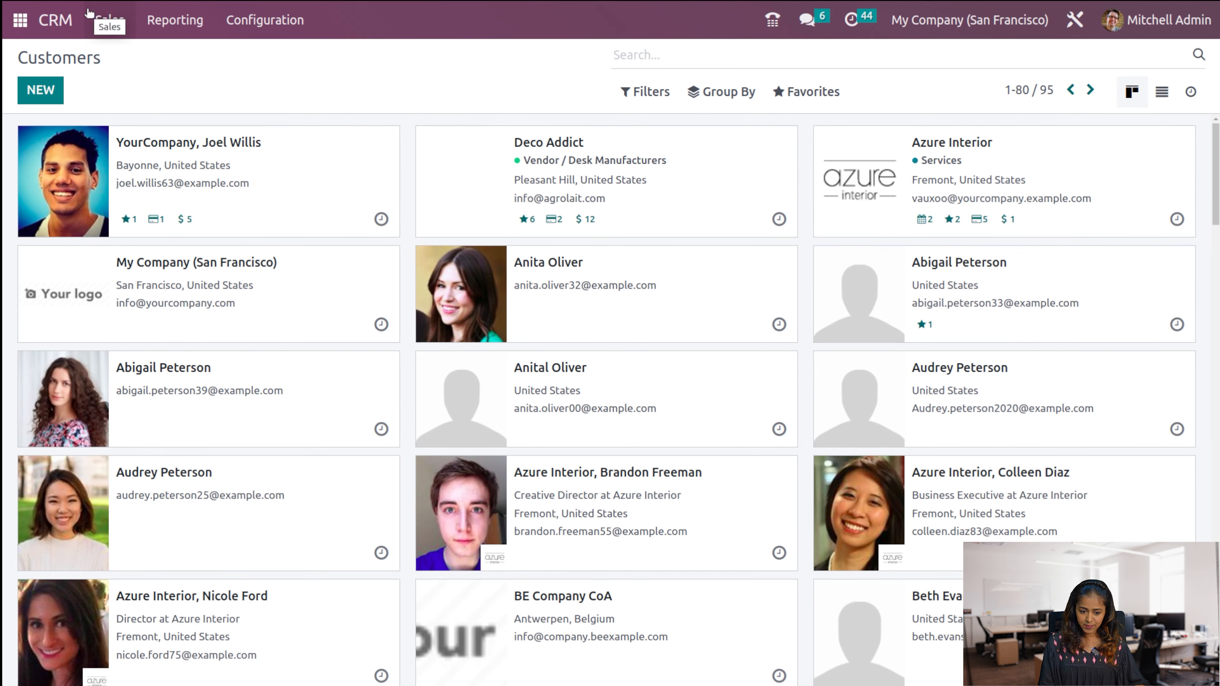
- Open the Forecast report and view it as a graph, a pivot table and a list
click(91, 14)
click(180, 26)
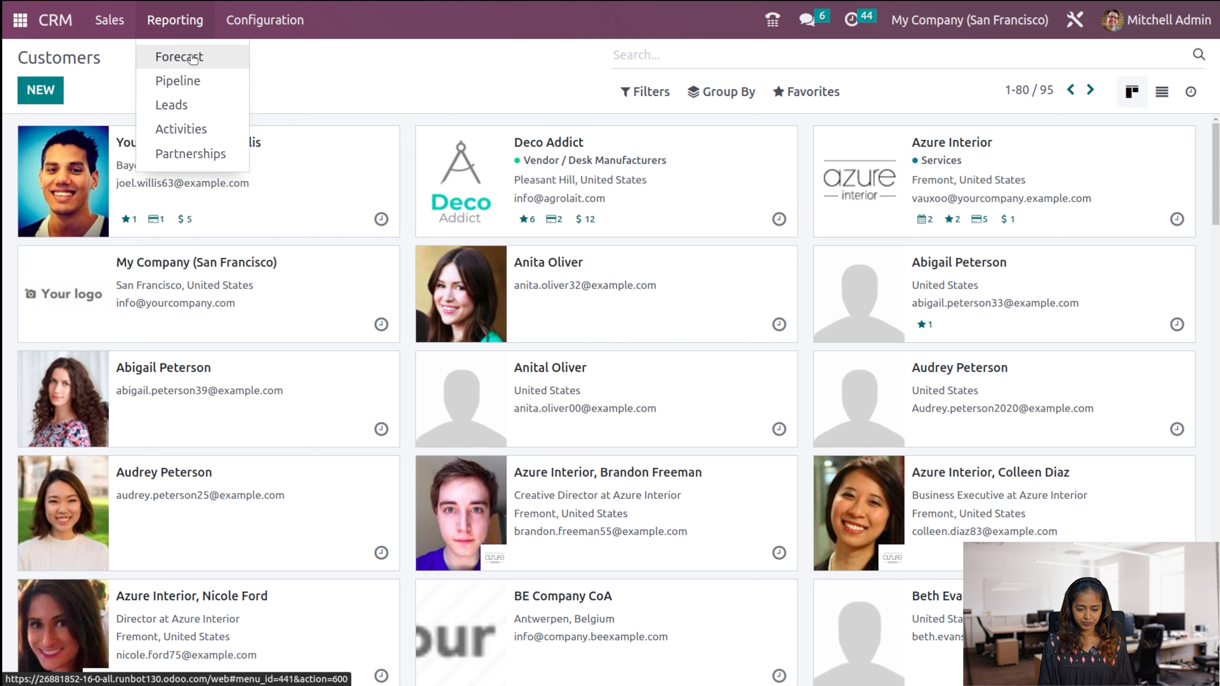
click(194, 59)
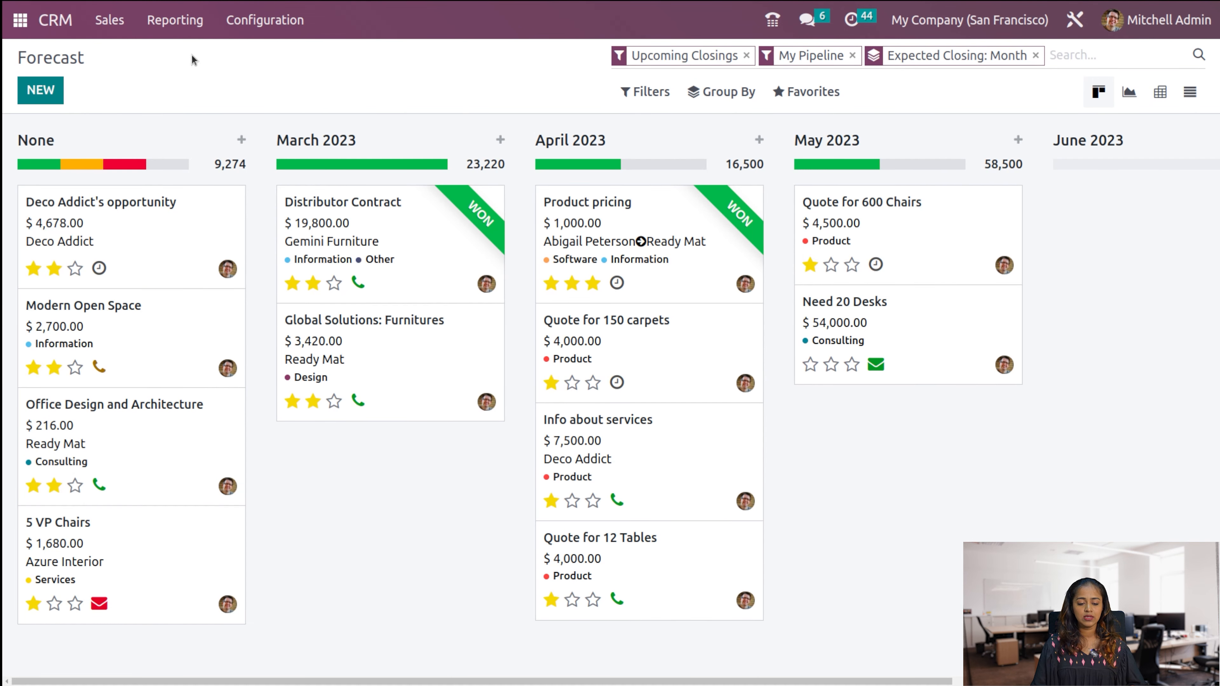
click(1124, 98)
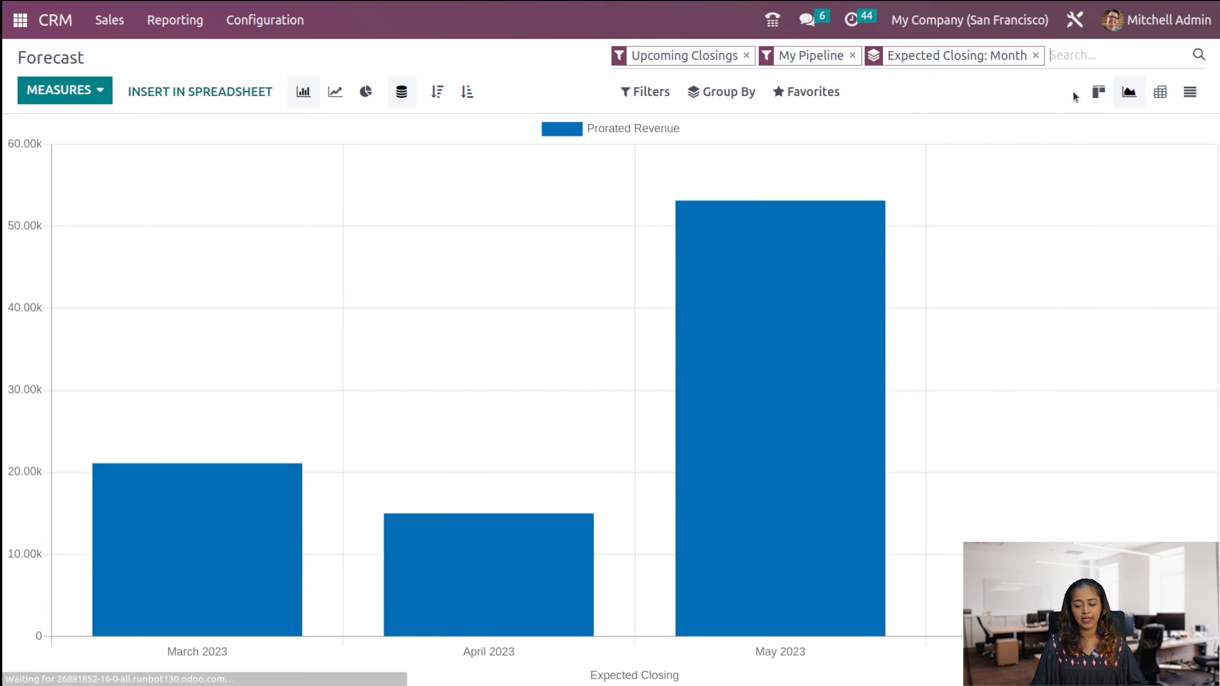
click(1166, 100)
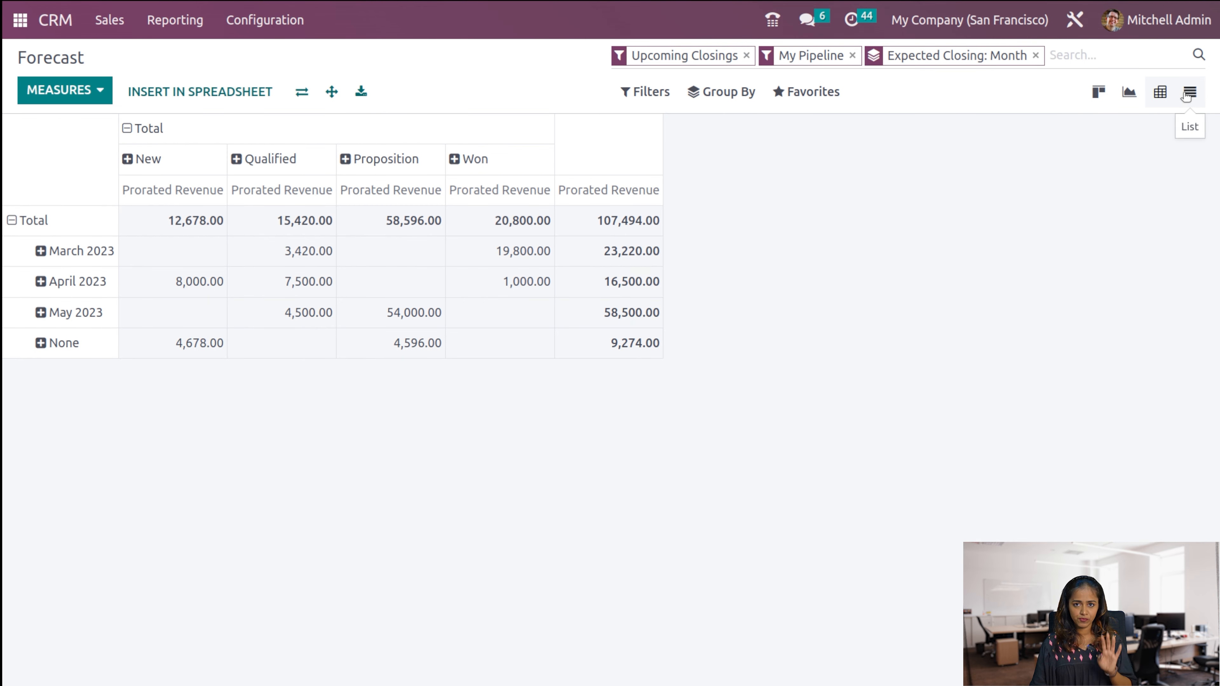
click(1188, 94)
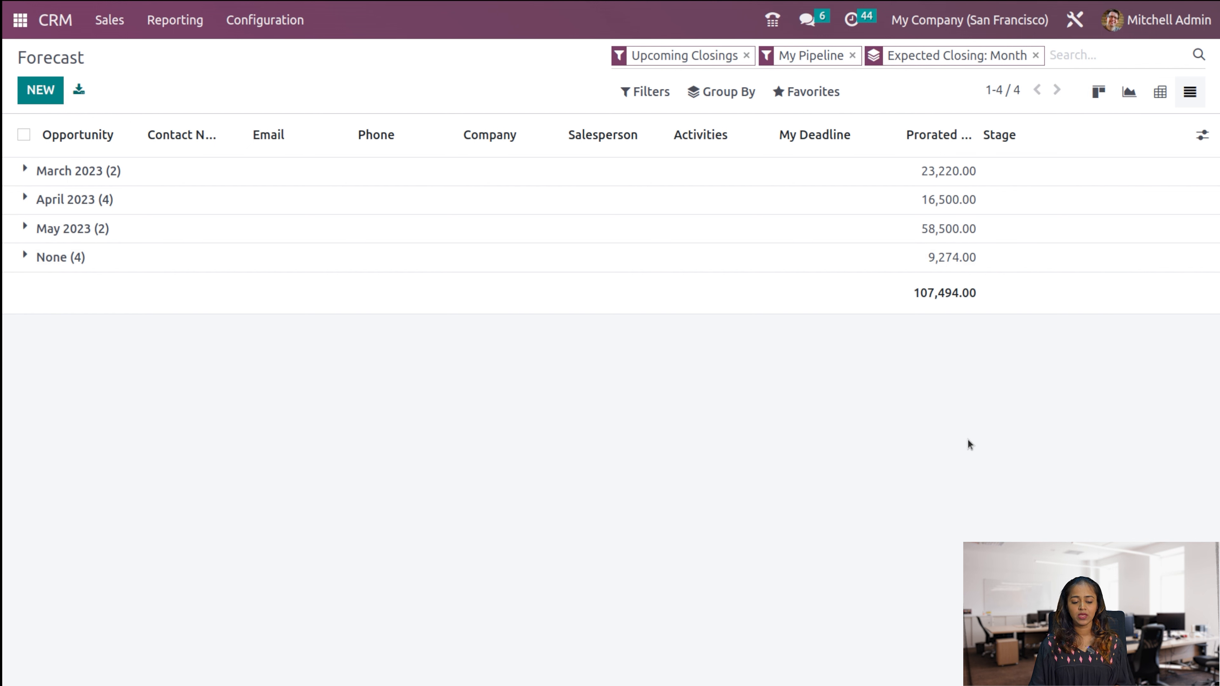
- Look through the forecast's monthly columns in the kanban view and reopen the pivot view
click(1097, 91)
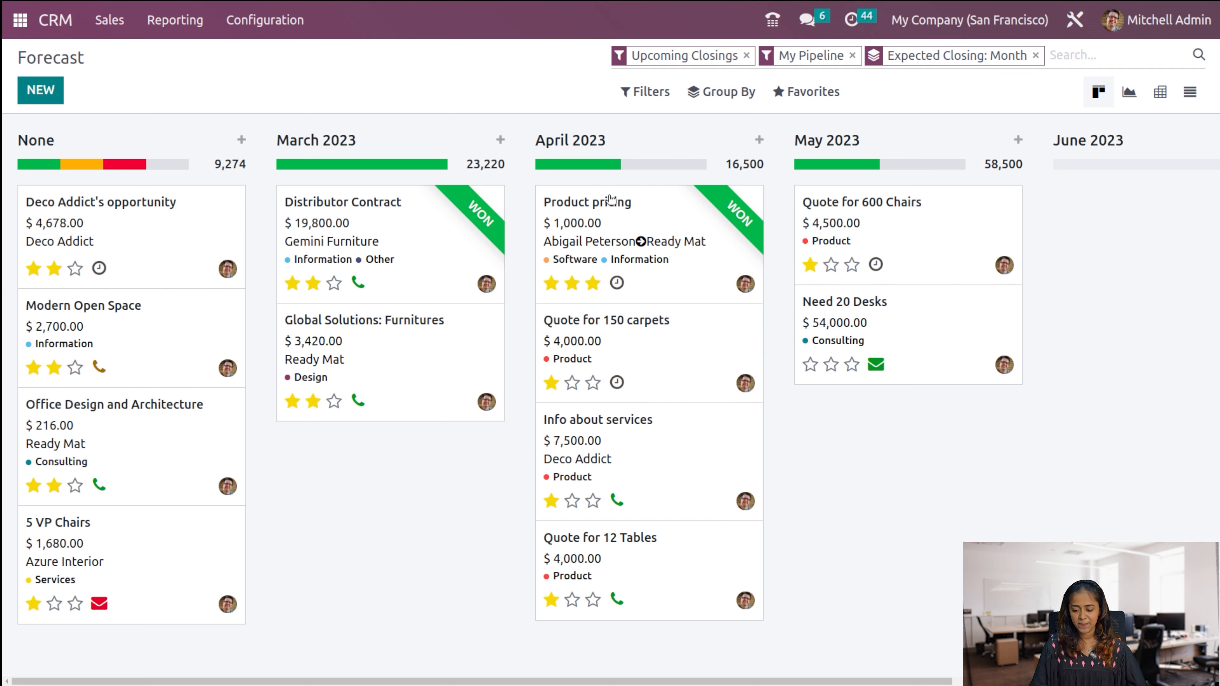
scroll(1207, 287, right, 5)
scroll(1207, 287, left, 5)
scroll(1206, 287, right, 5)
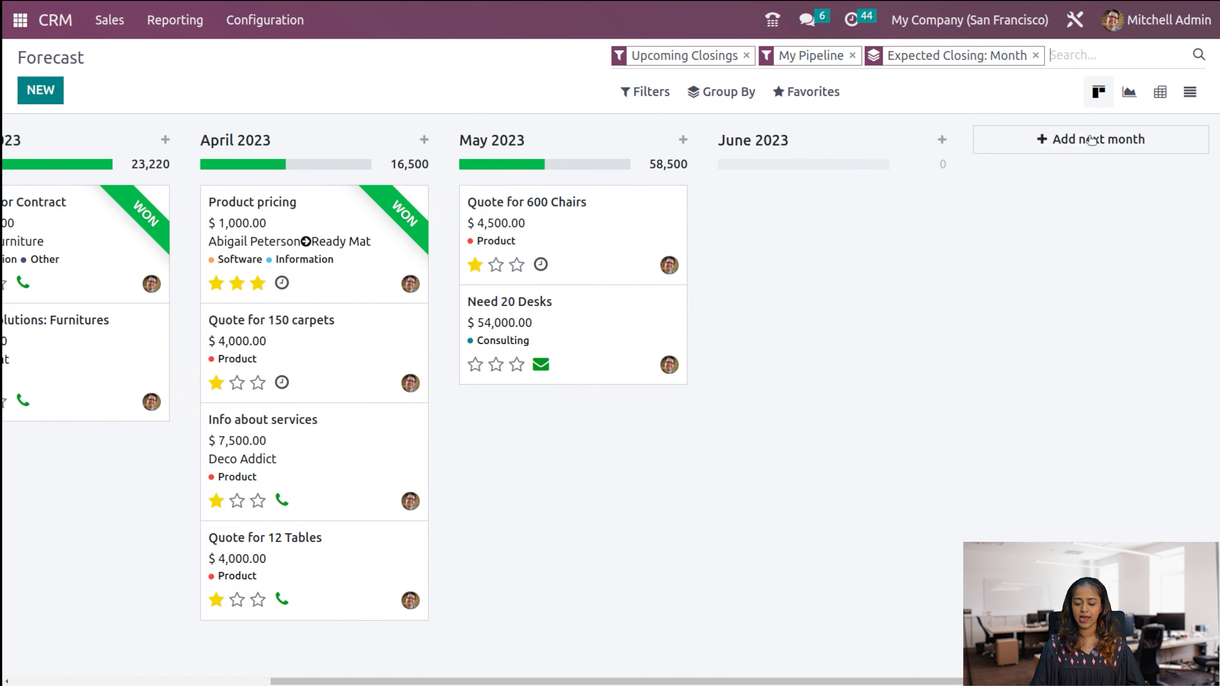
scroll(757, 450, left, 5)
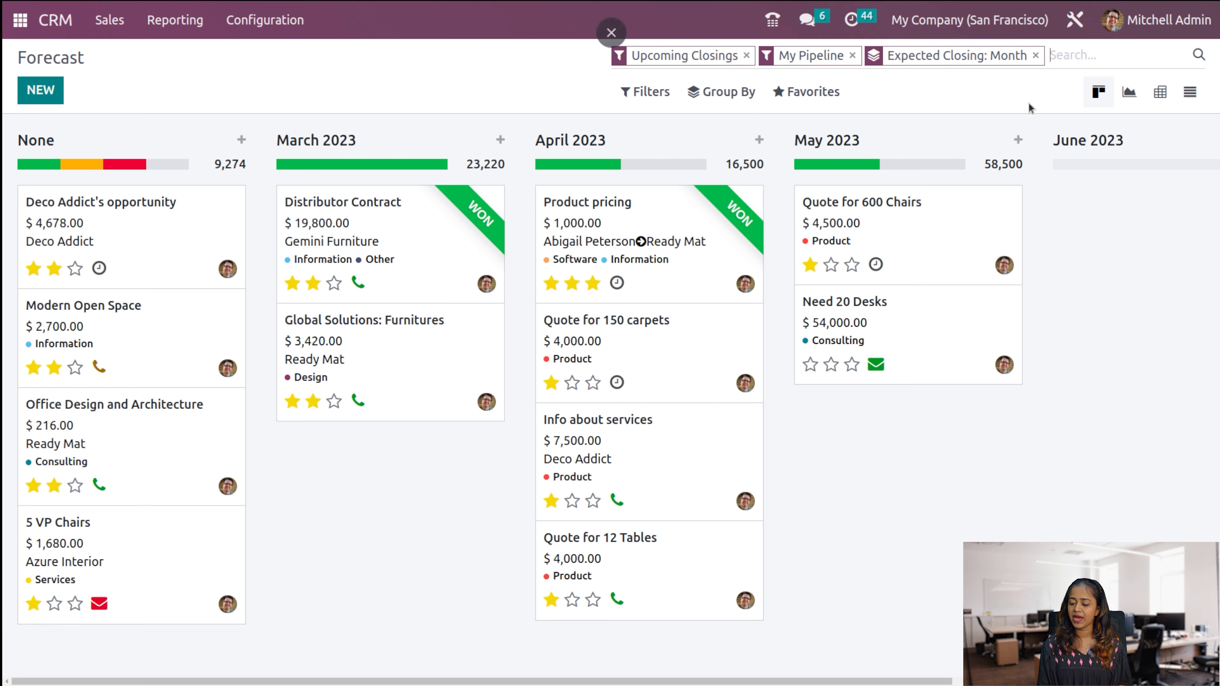
click(1150, 92)
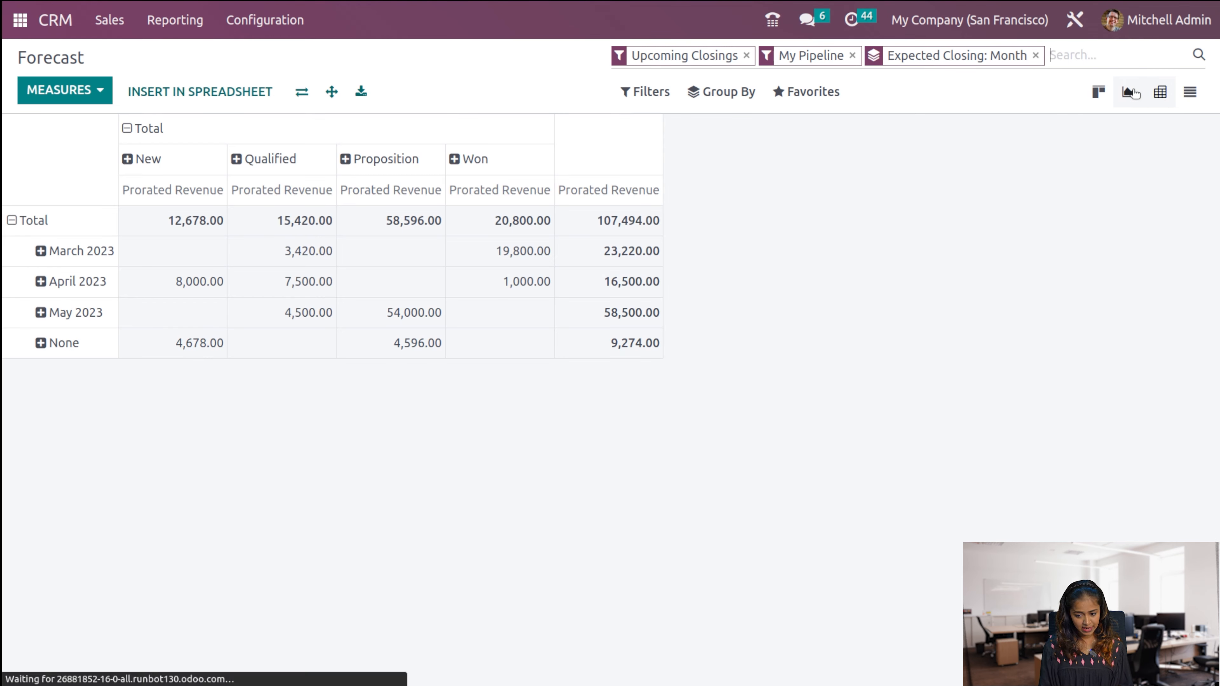
- Open the forecast's graph view and look through its available measures, with Prorated Revenue as the plotted one
click(1129, 91)
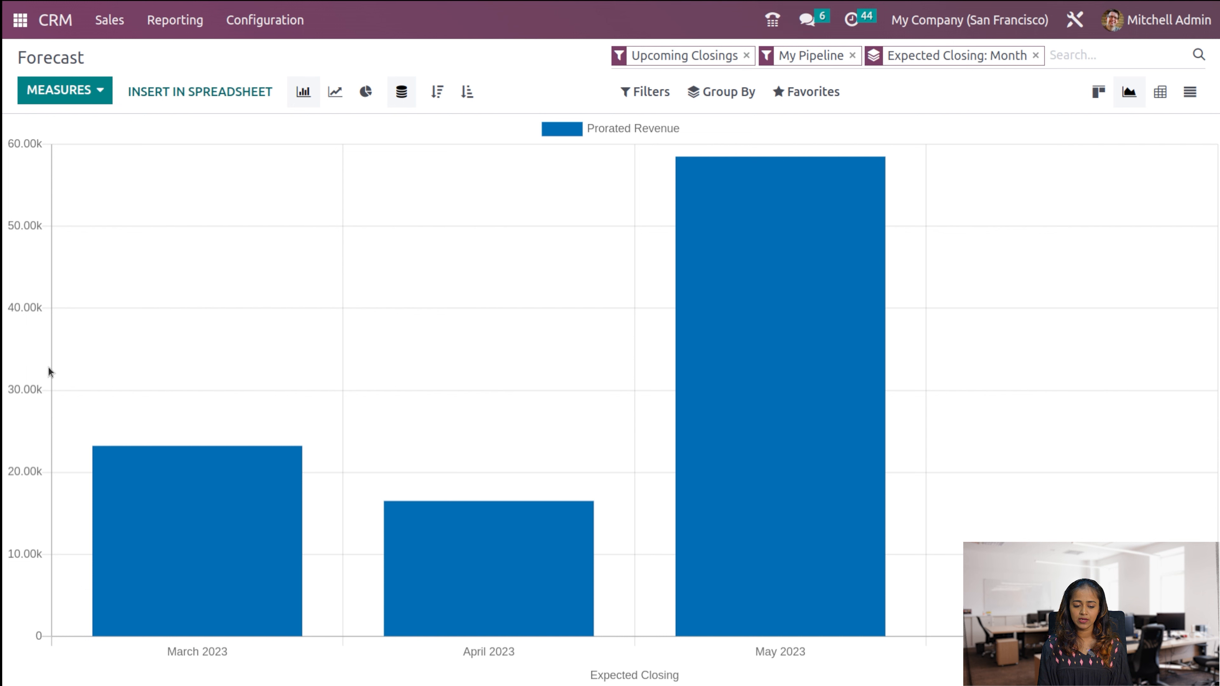
click(69, 90)
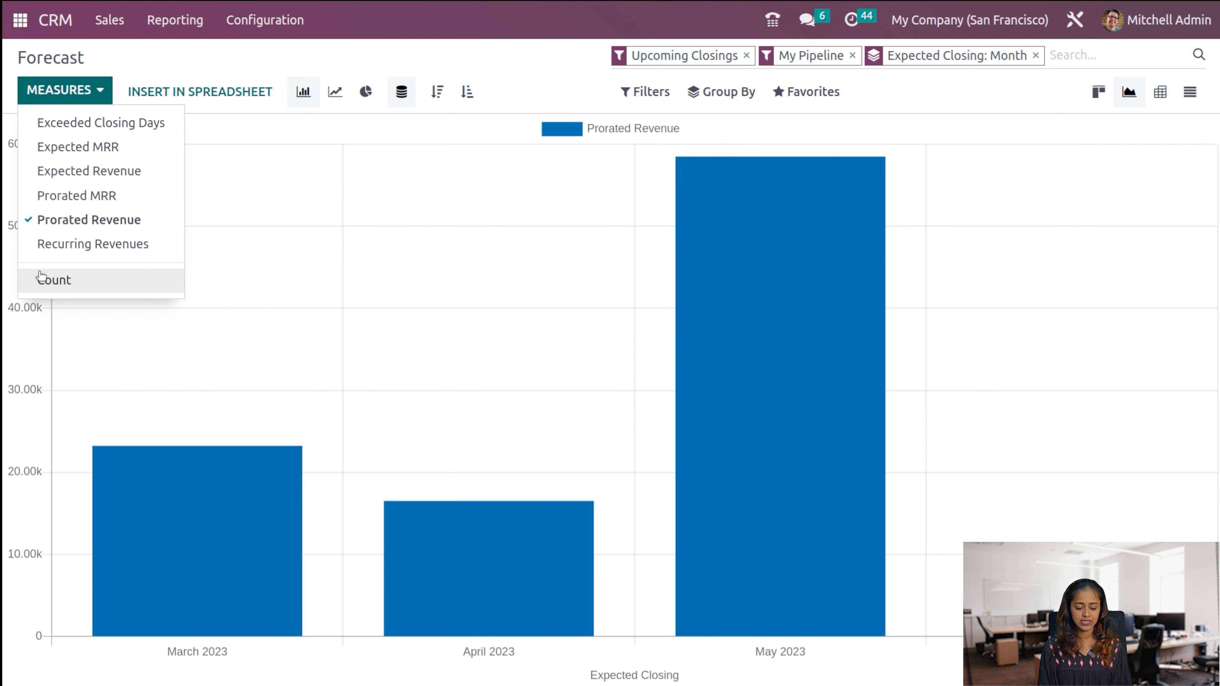
click(35, 219)
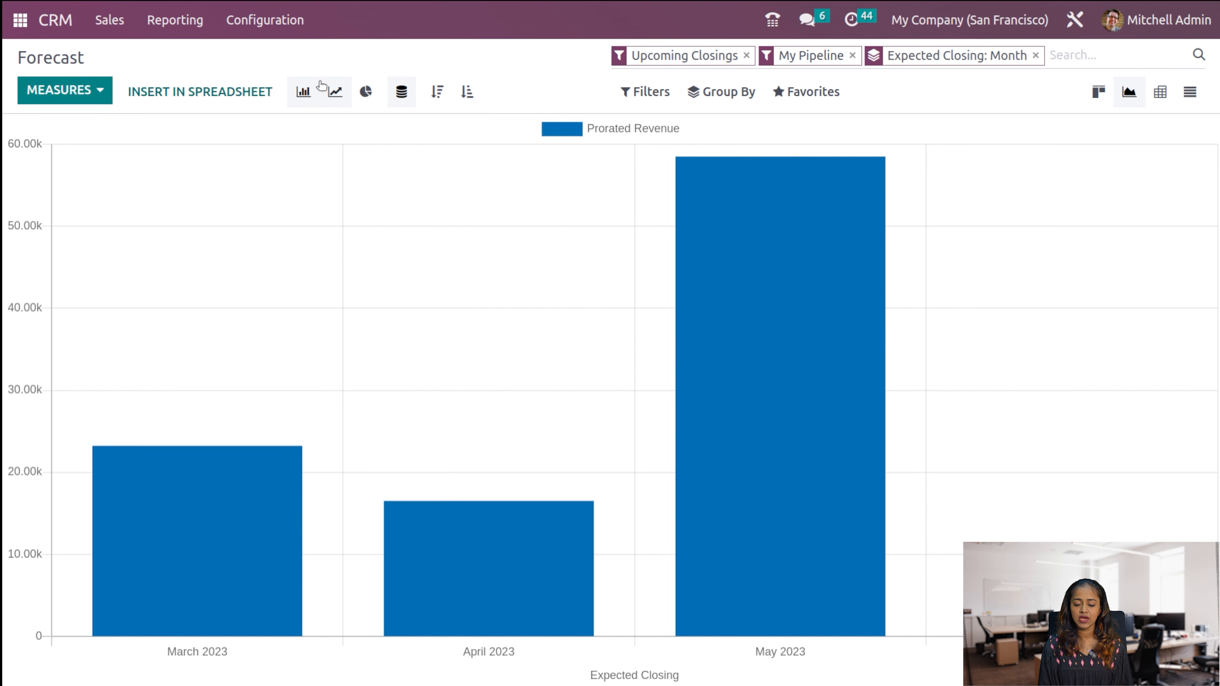
- View the forecast graph as a pie chart and as a line chart
click(334, 92)
click(366, 92)
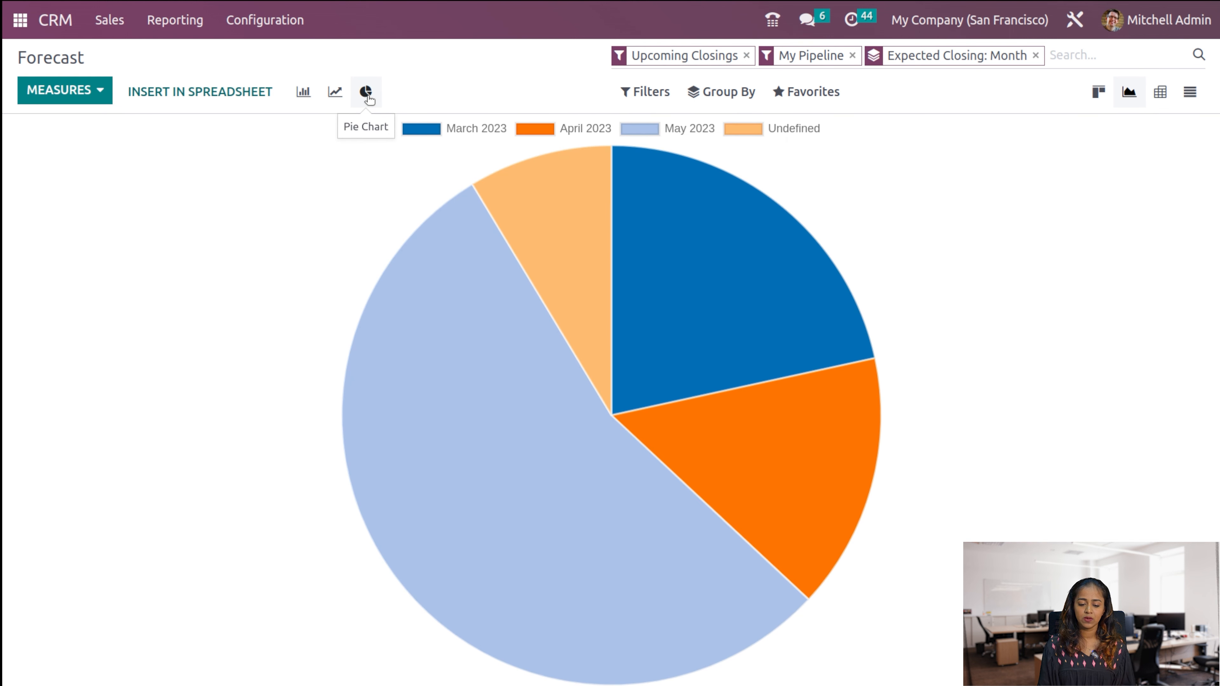
click(335, 91)
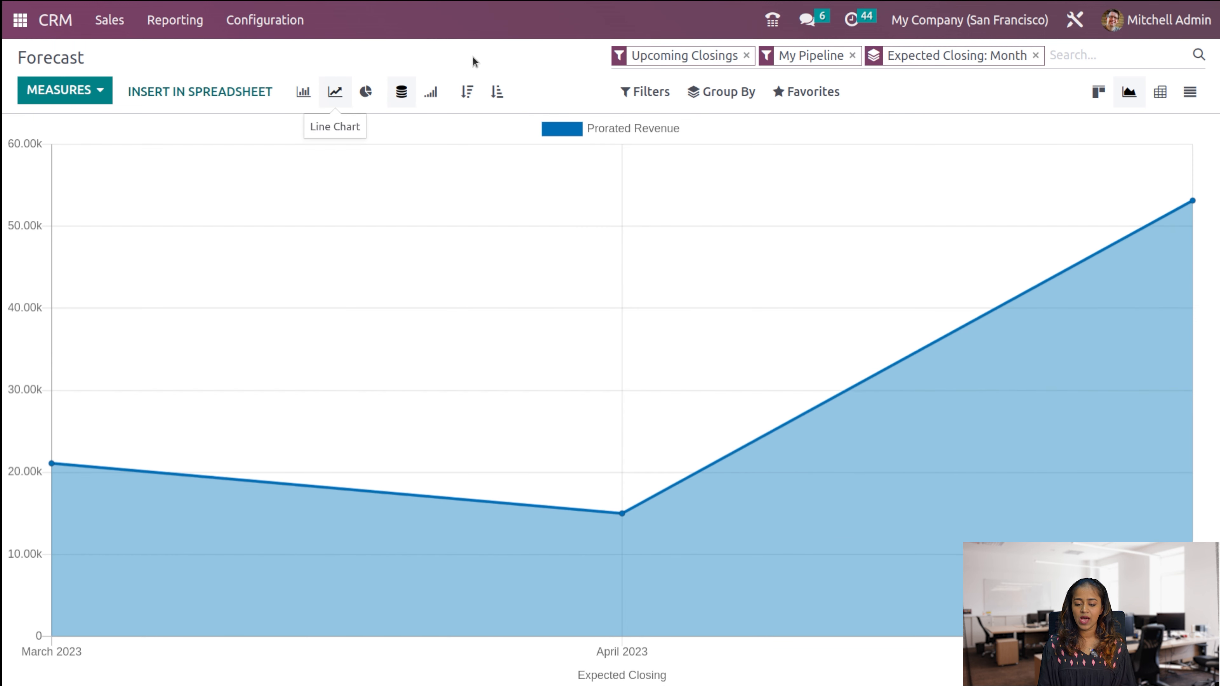
- Make the forecast line chart cumulative instead of stacked and sort it in ascending order
click(442, 96)
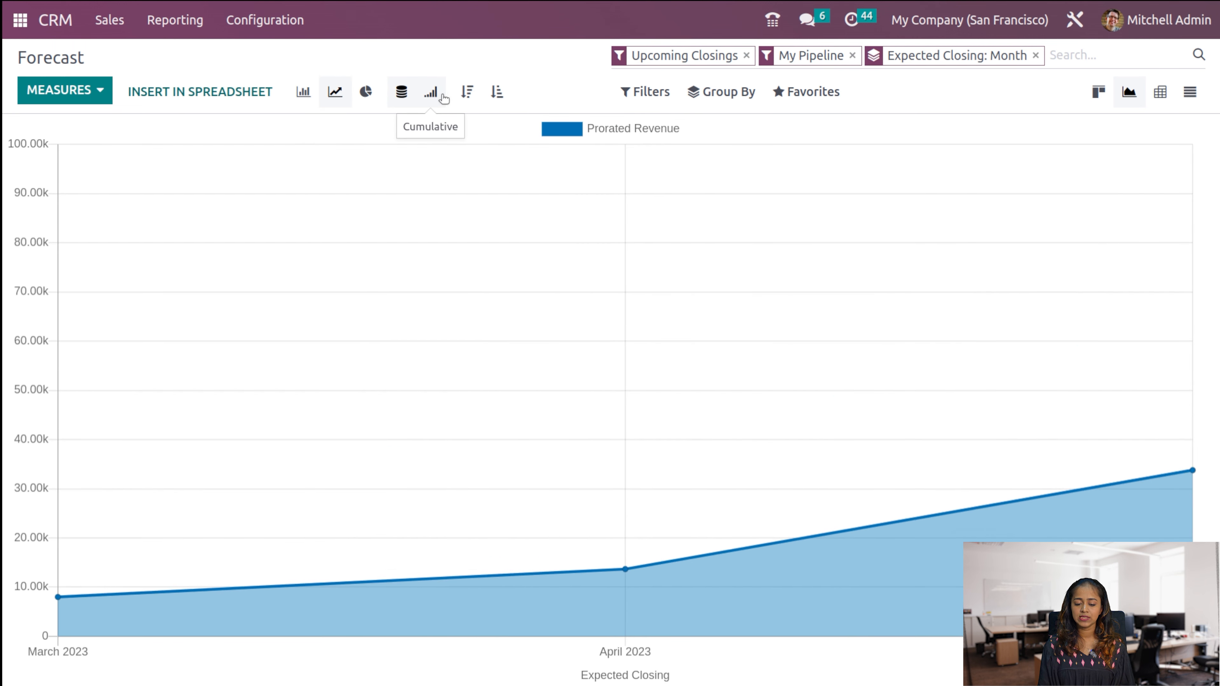
click(466, 96)
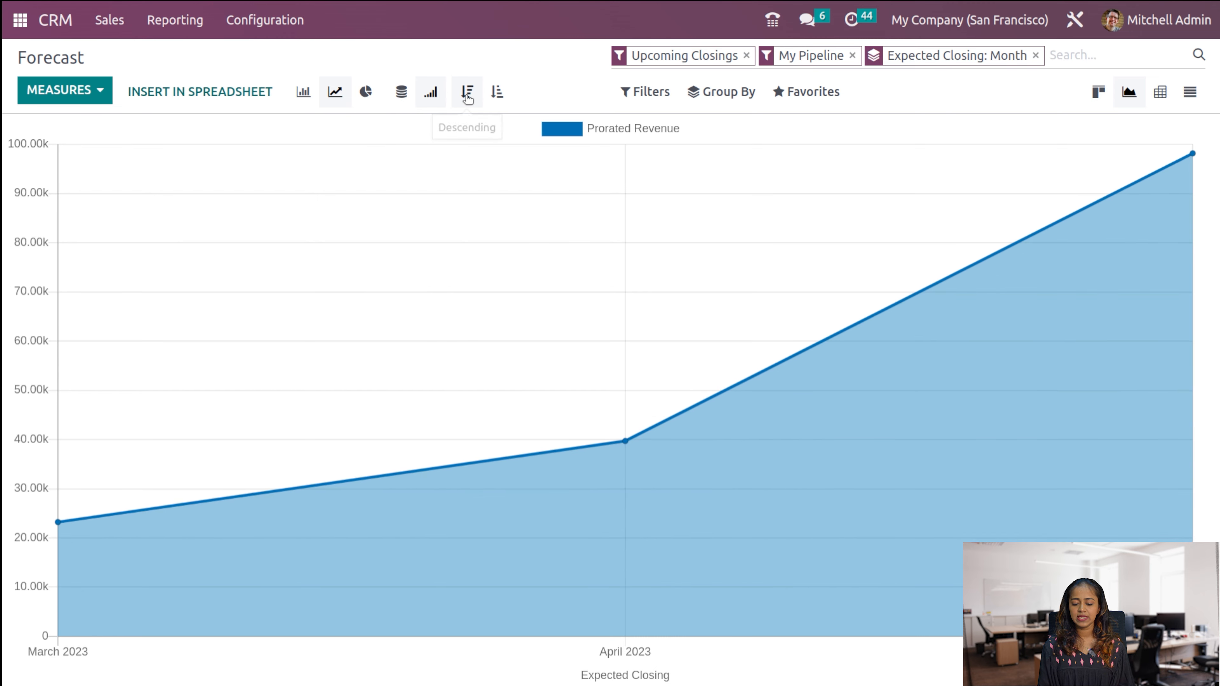
click(494, 94)
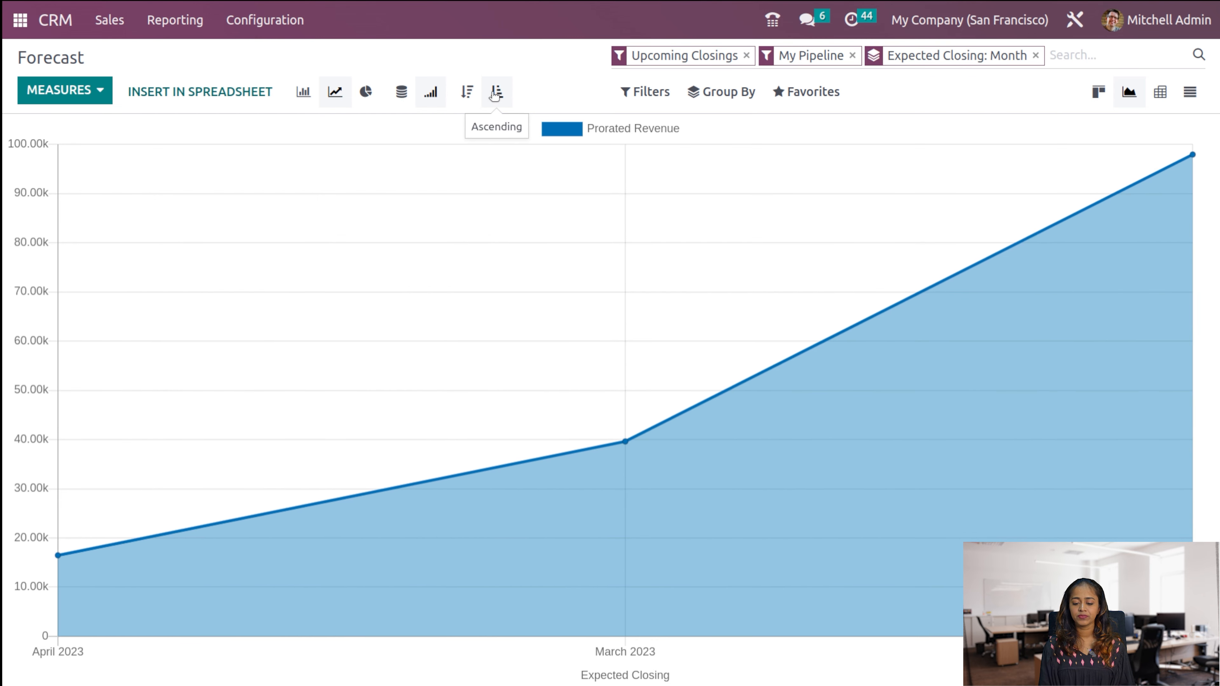
- Dismiss the chat window and review the Forecast report's filter and grouping options, including grouping by closed date
click(629, 94)
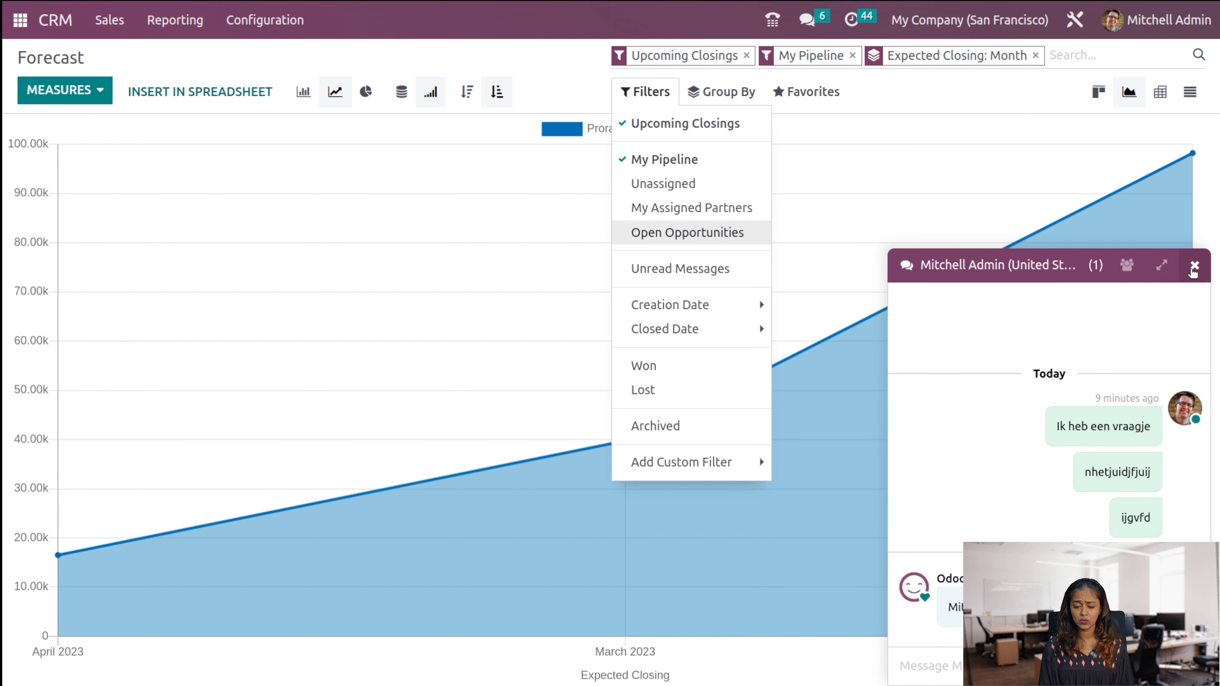
click(1194, 266)
click(627, 89)
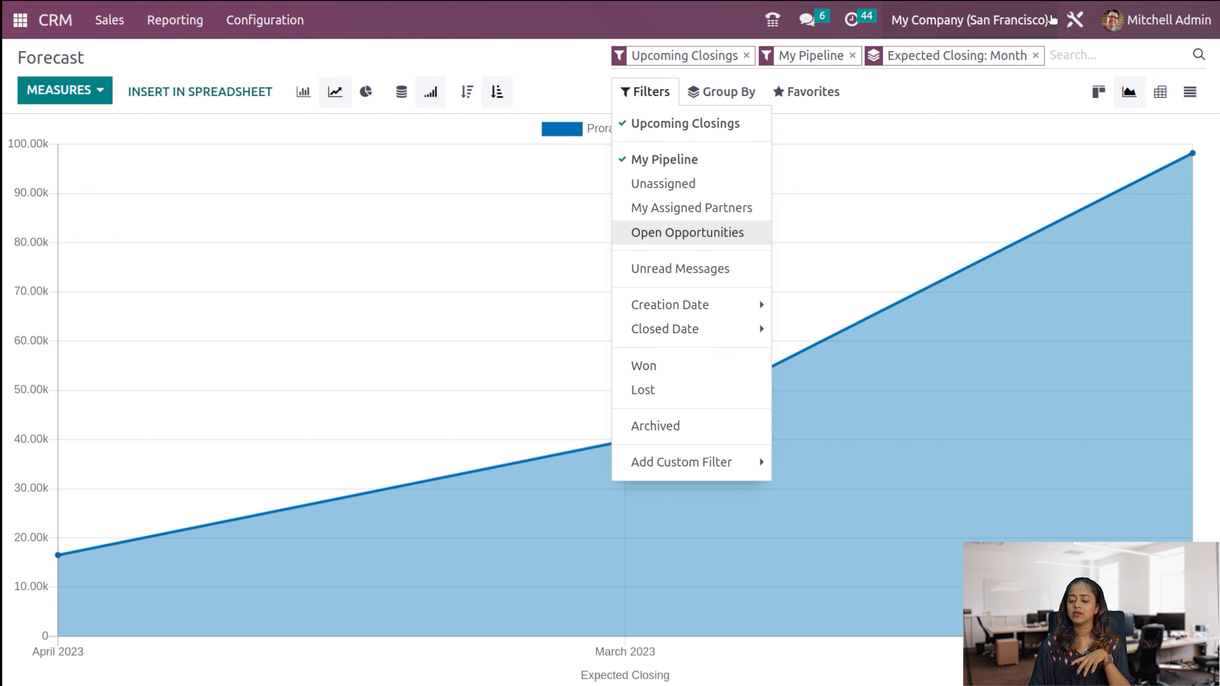
click(756, 91)
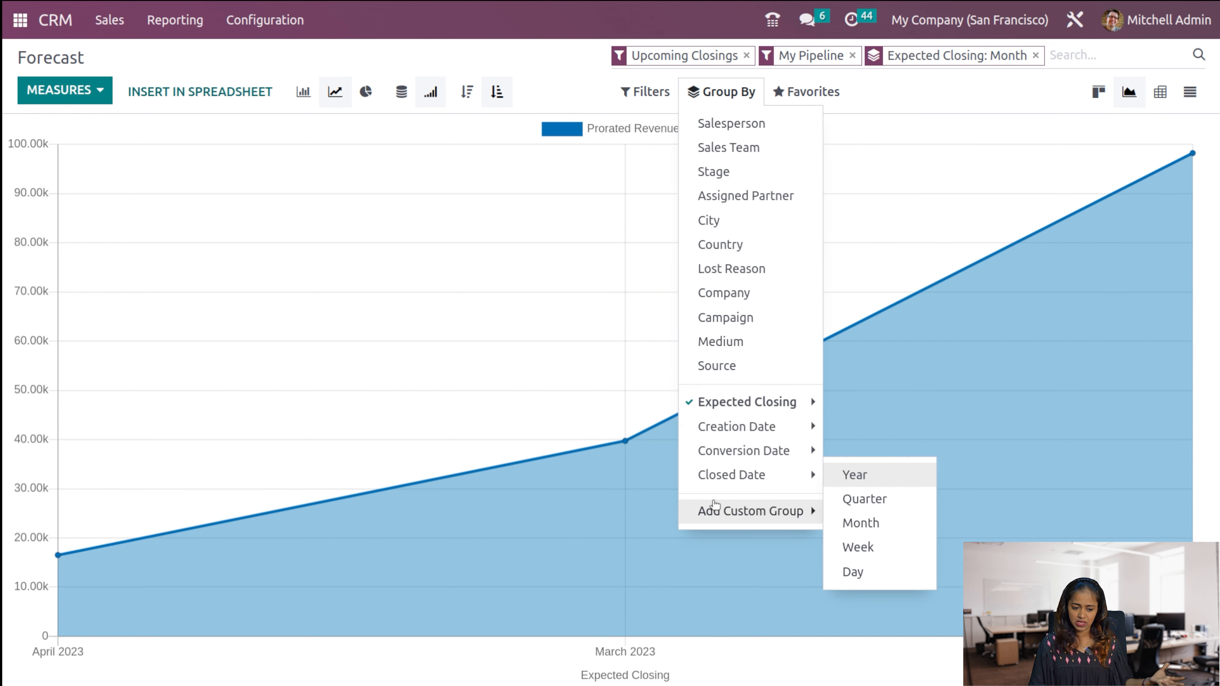
mouse_move(712, 508)
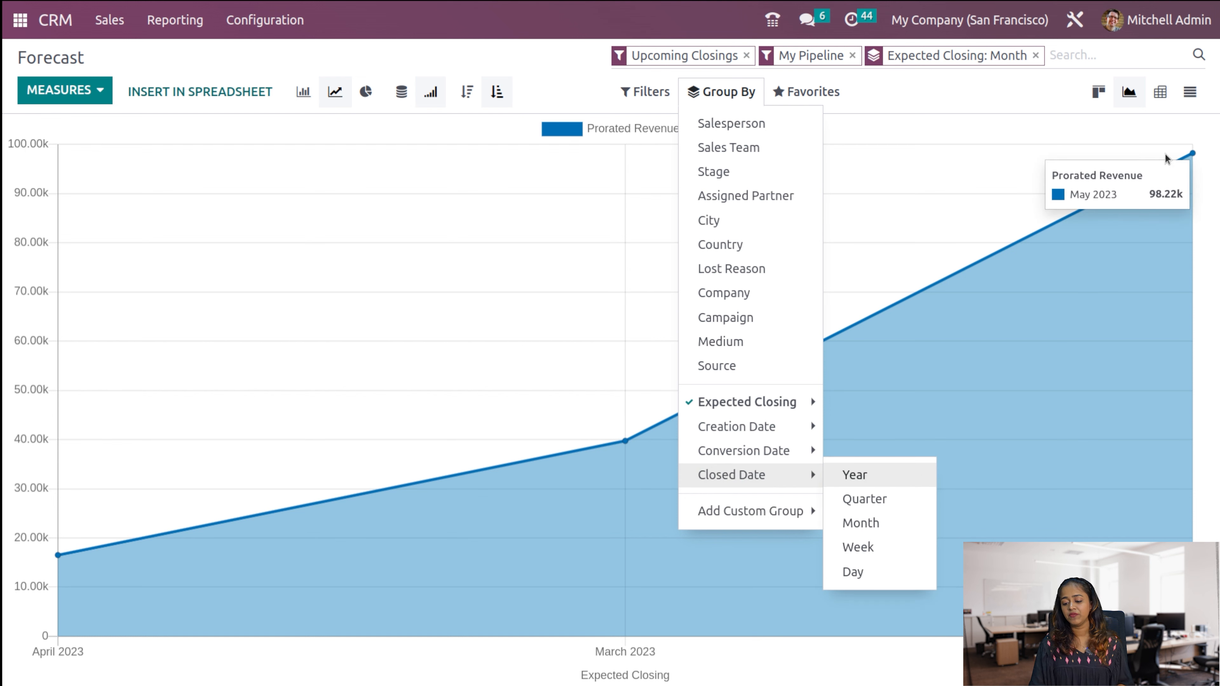
- View the forecast as a pivot table and a list, expanding the March 2023 and April 2023 groups in the list
click(1159, 94)
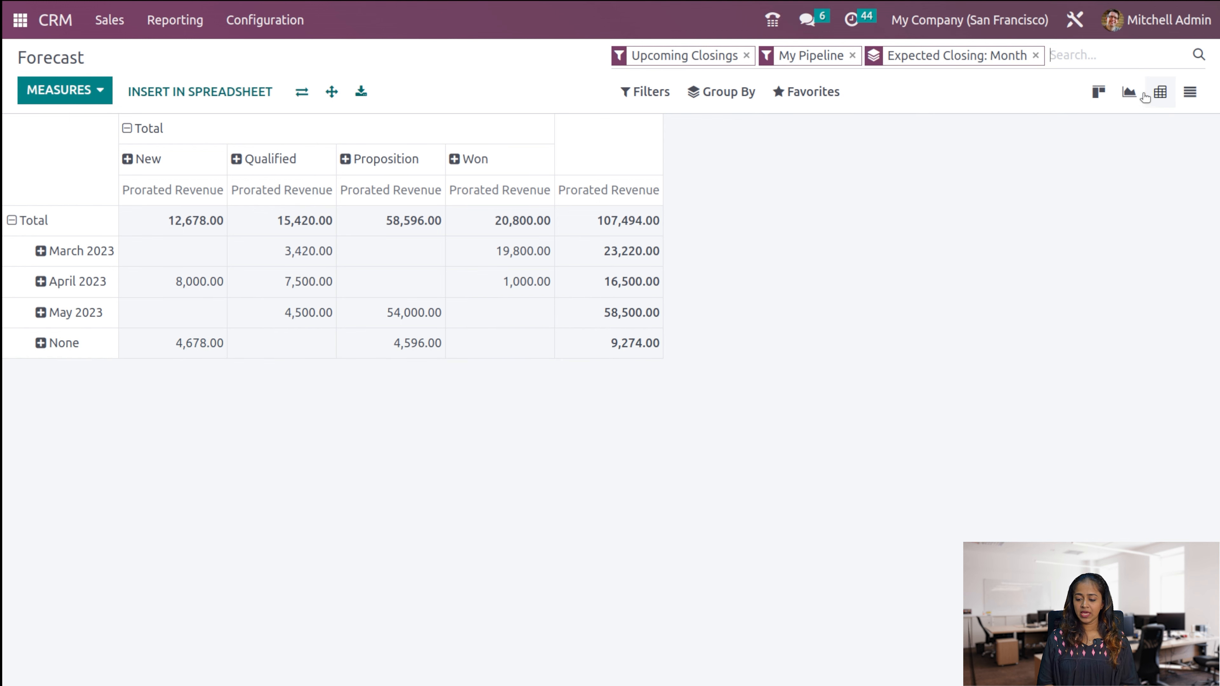
click(1186, 95)
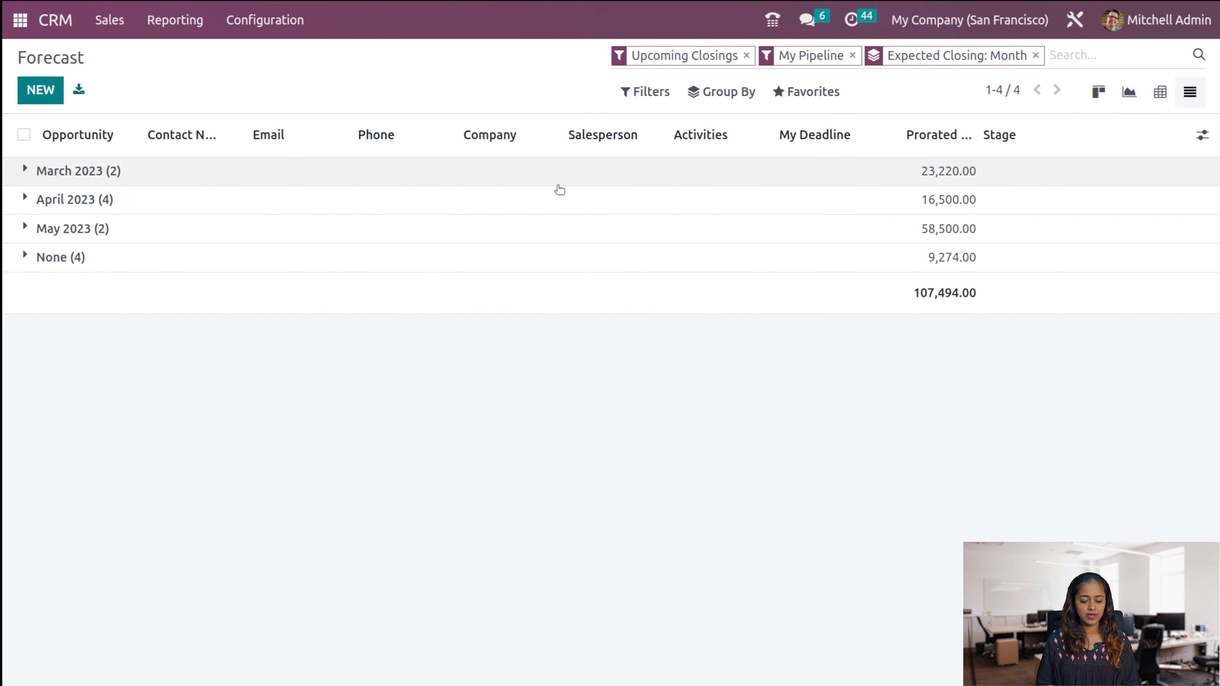
click(21, 172)
click(22, 261)
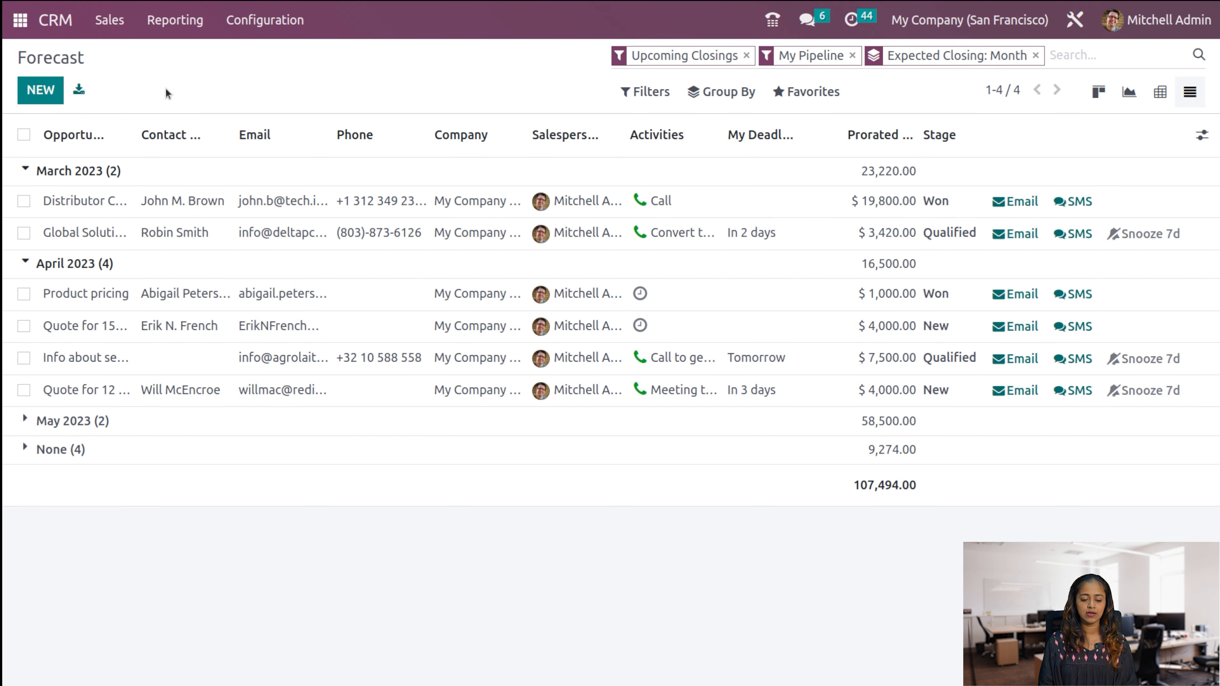
- Open a blank opportunity form from the forecast list and look over its fields
click(28, 96)
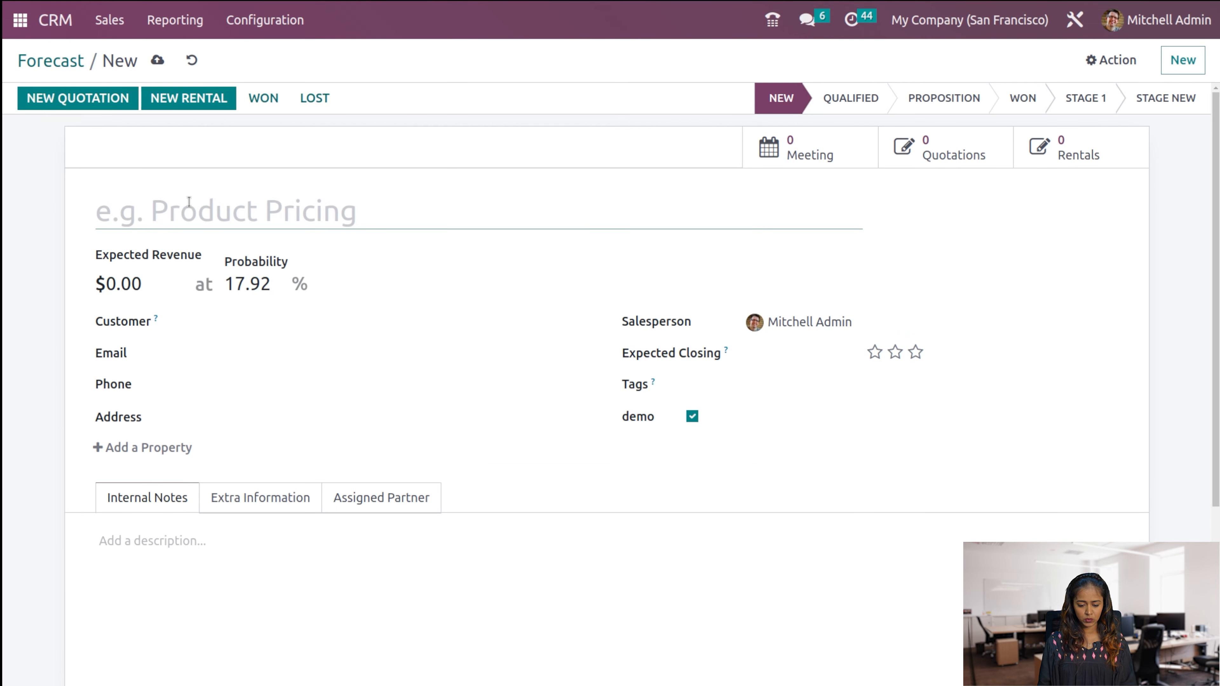
scroll(428, 367, down, 5)
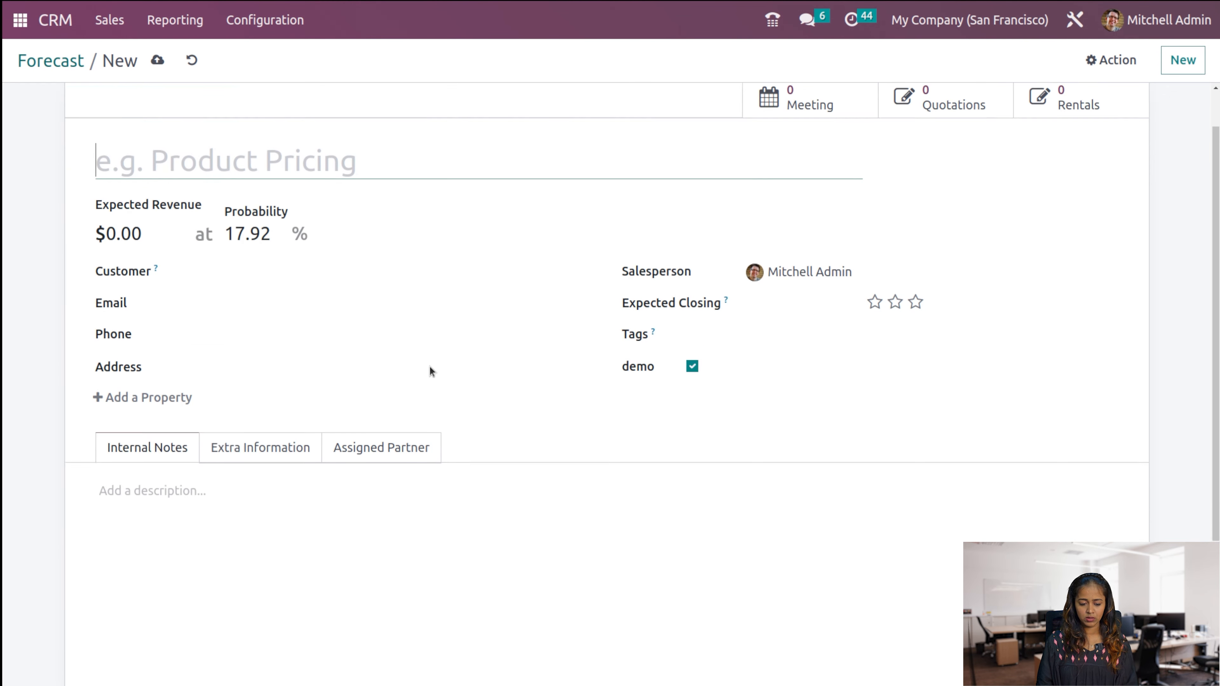
scroll(429, 366, up, 5)
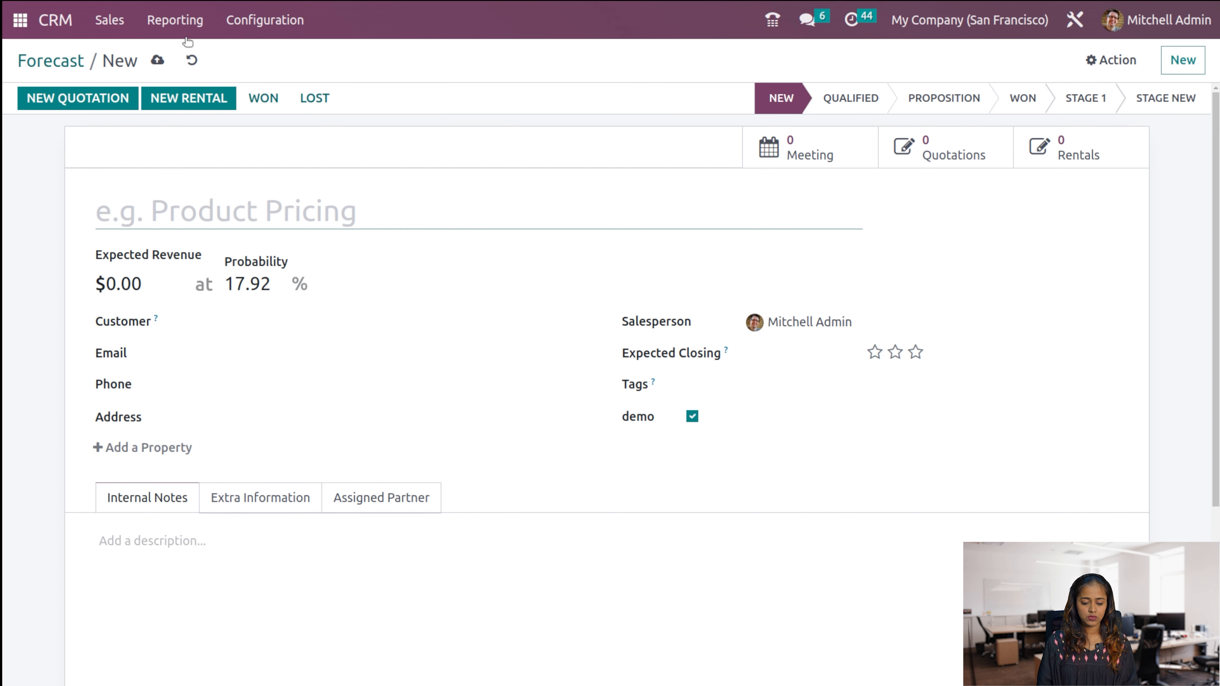
- Open the Pipeline Analysis report and review the measures available for its graph
click(181, 30)
click(177, 81)
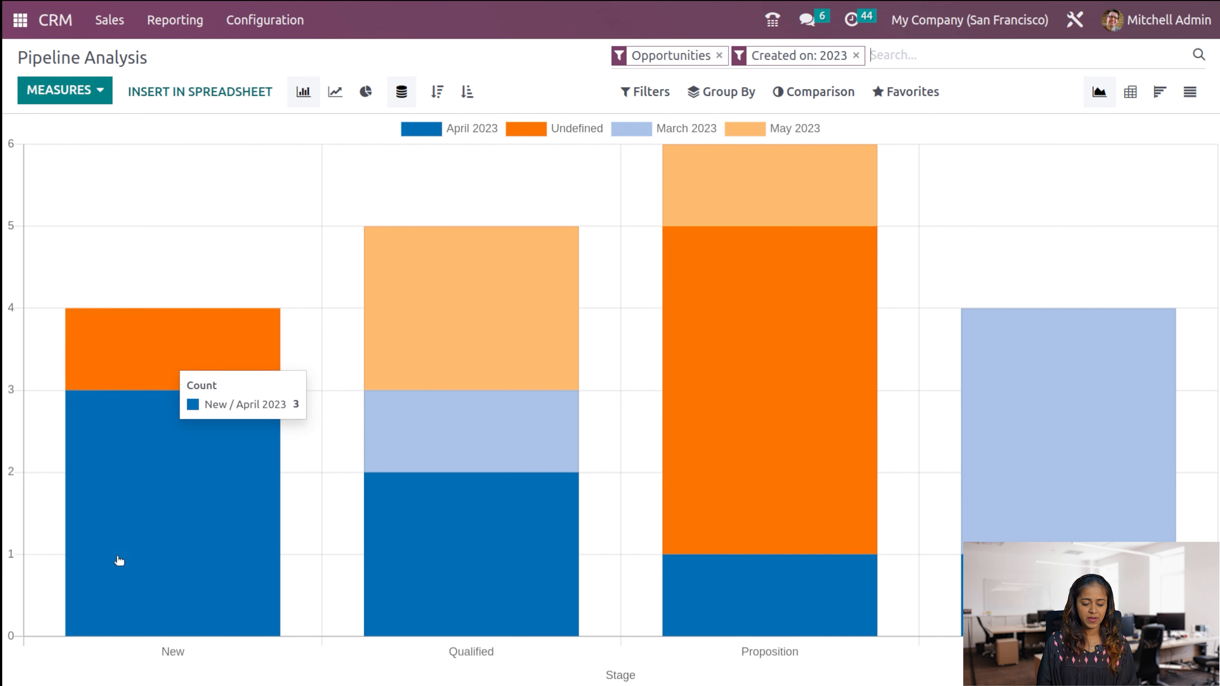
click(89, 85)
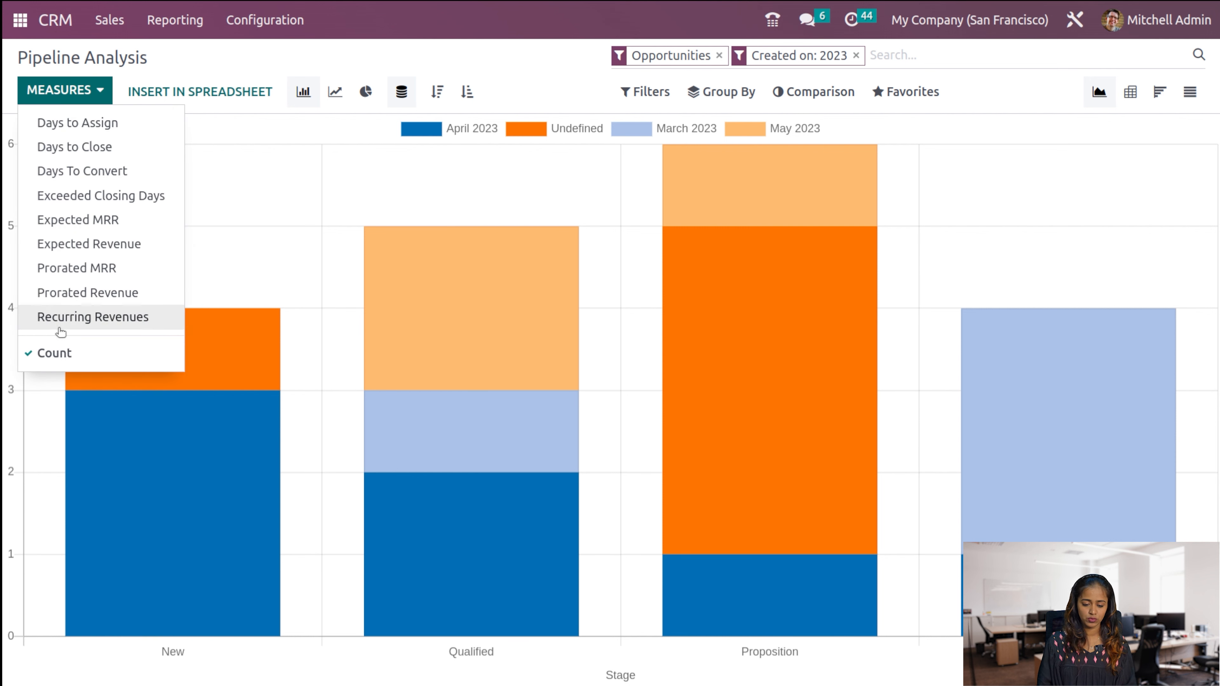
click(250, 61)
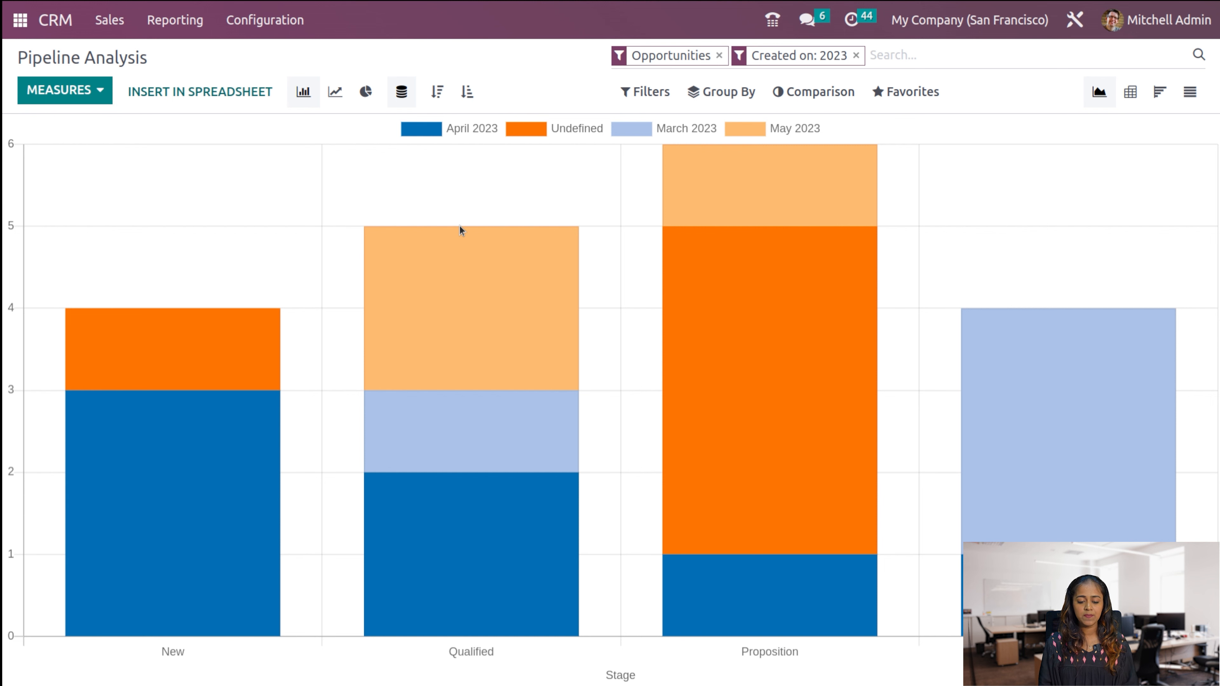
- View the pipeline graph as a line chart and a pie chart, and review the report's comparison and favorites options
click(338, 93)
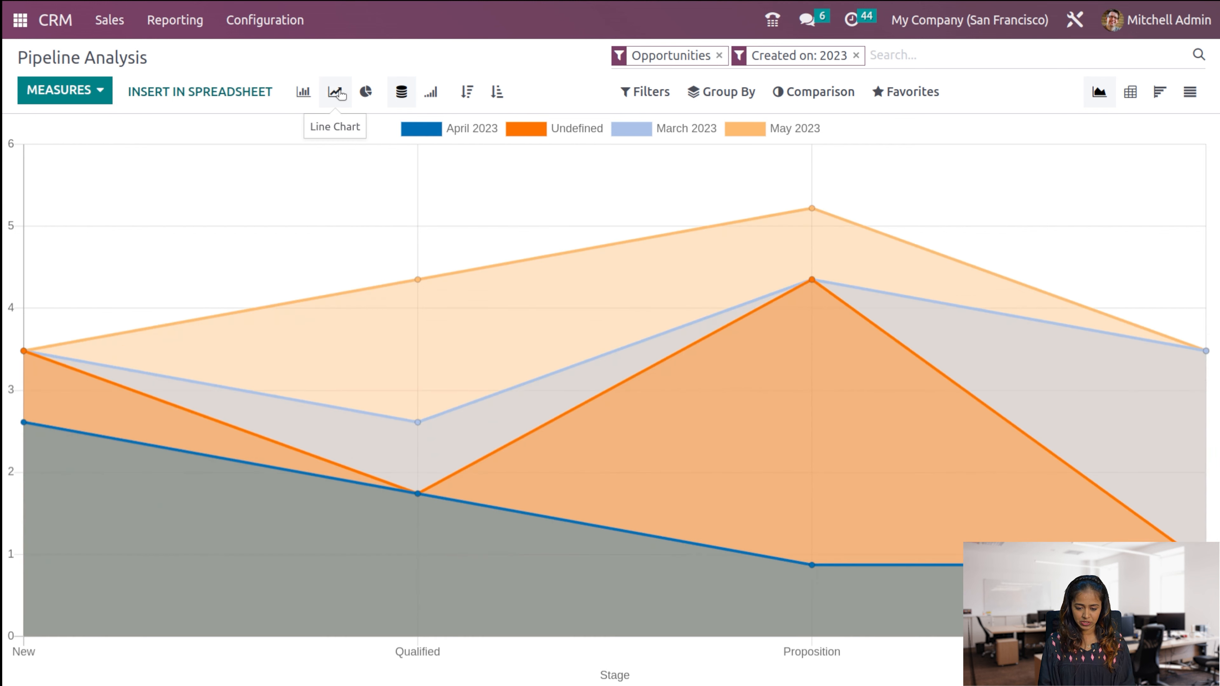
click(365, 91)
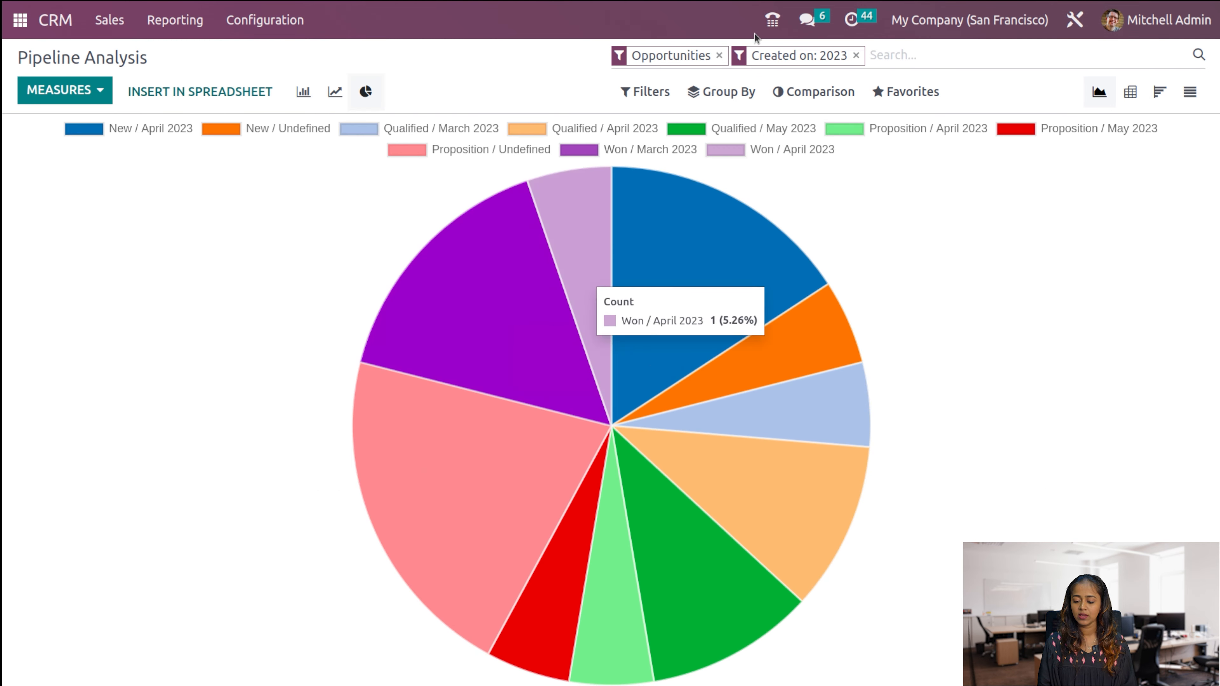
click(784, 93)
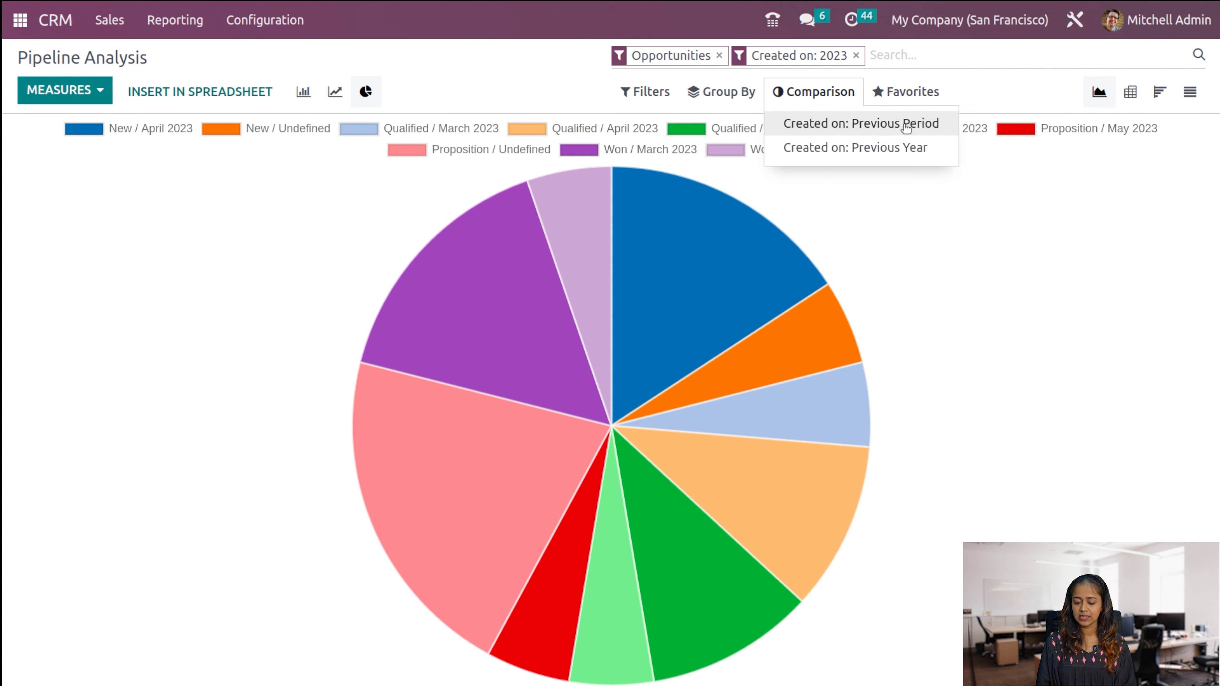
mouse_move(641, 94)
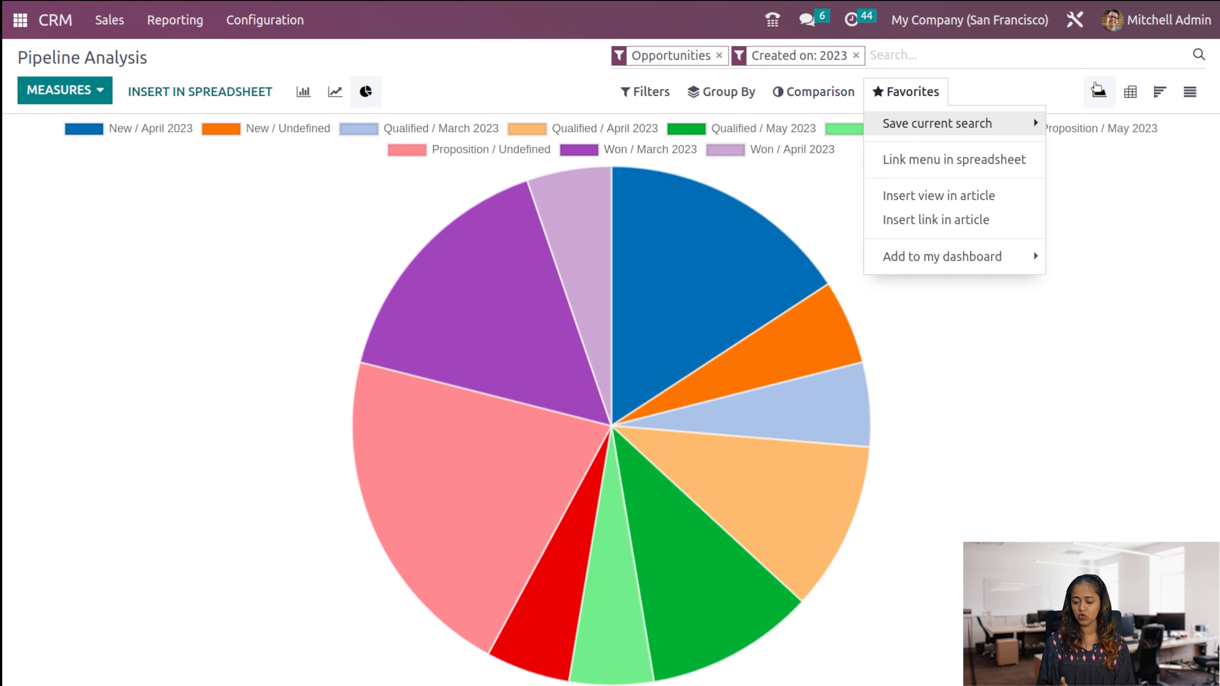
- View the pipeline analysis as a pivot table and as a cohort by day, month and year
click(1130, 91)
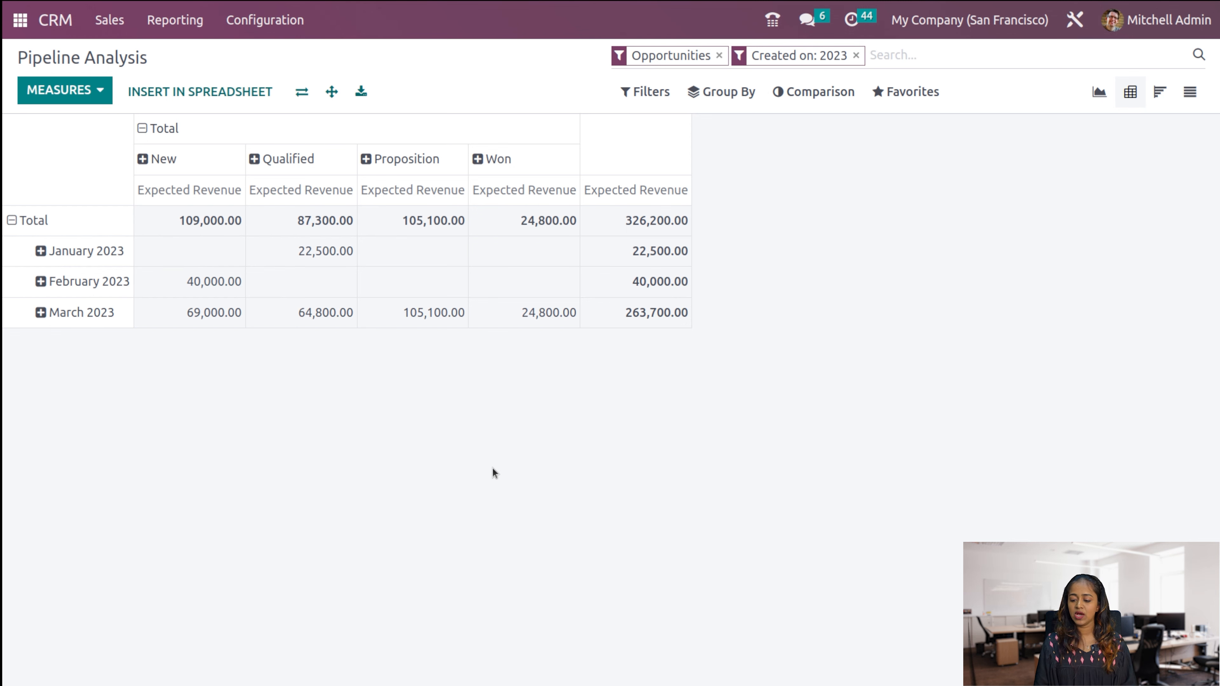
click(1159, 101)
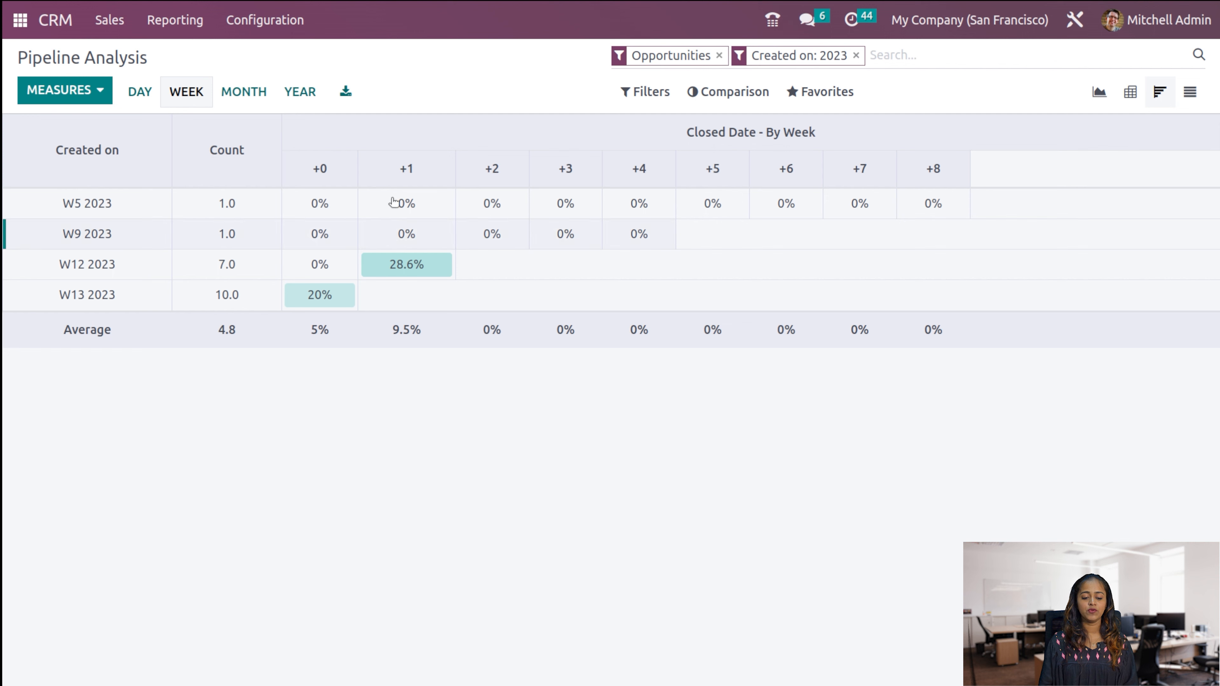
click(148, 98)
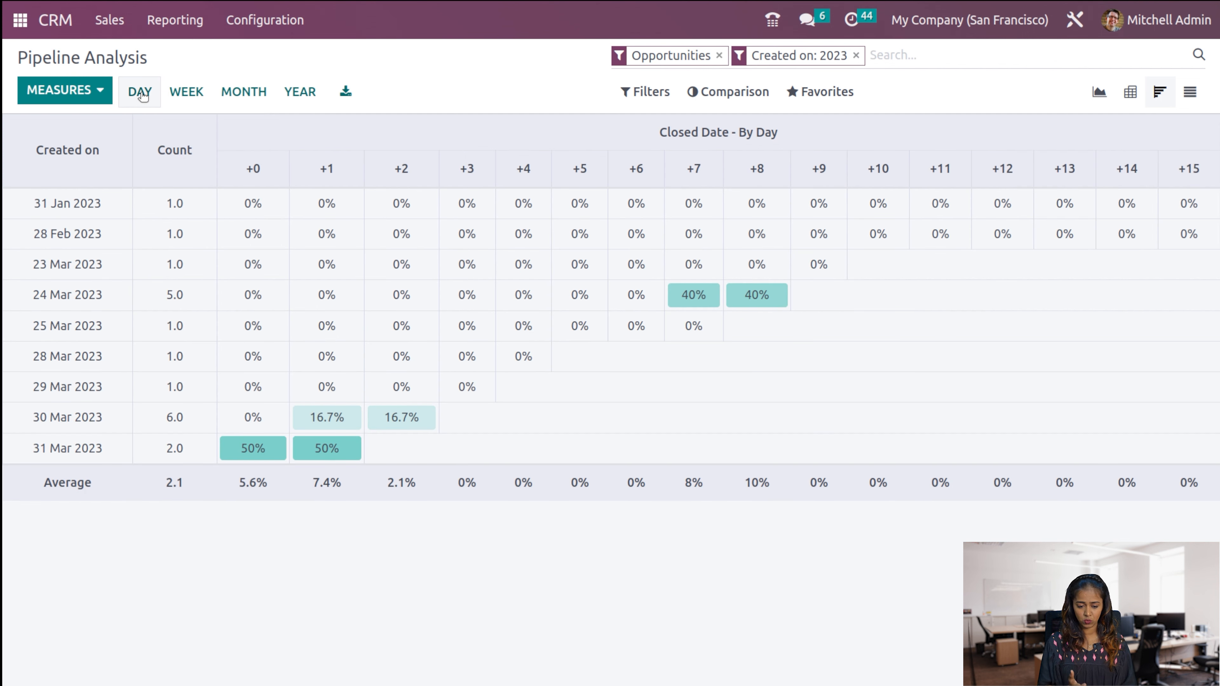
click(260, 95)
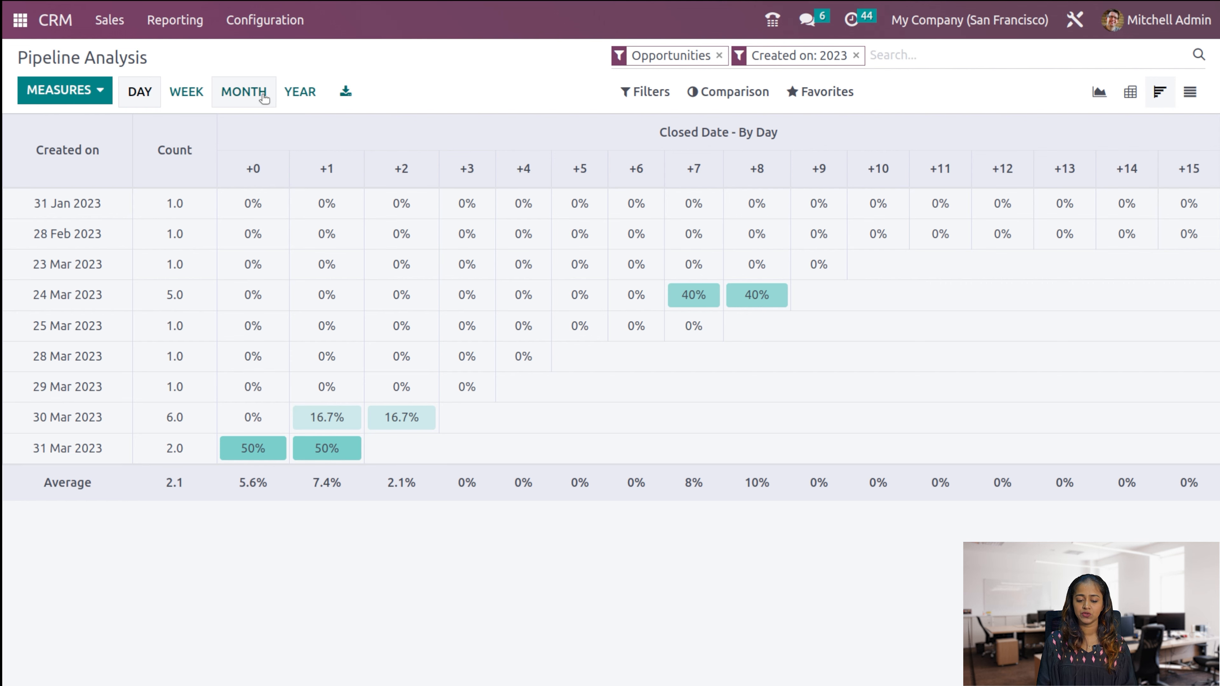
click(315, 87)
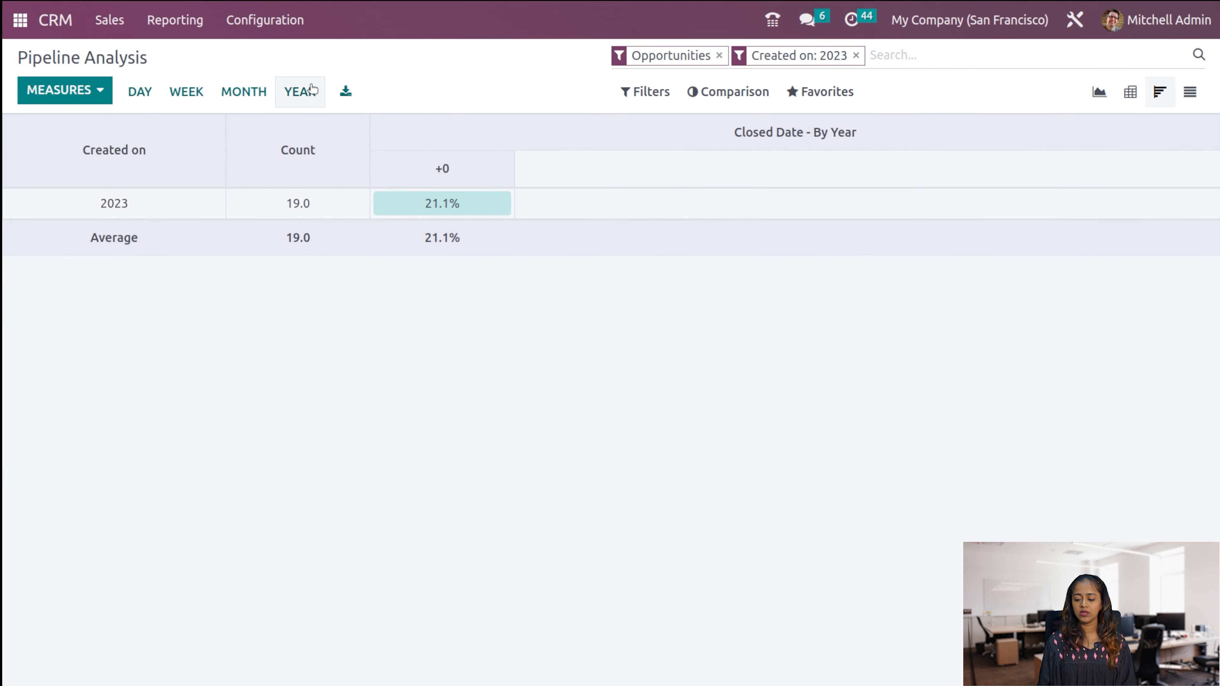
- Show the pipeline analysis as a list and look through its opportunities
click(1190, 92)
scroll(158, 517, down, 3)
scroll(163, 500, up, 3)
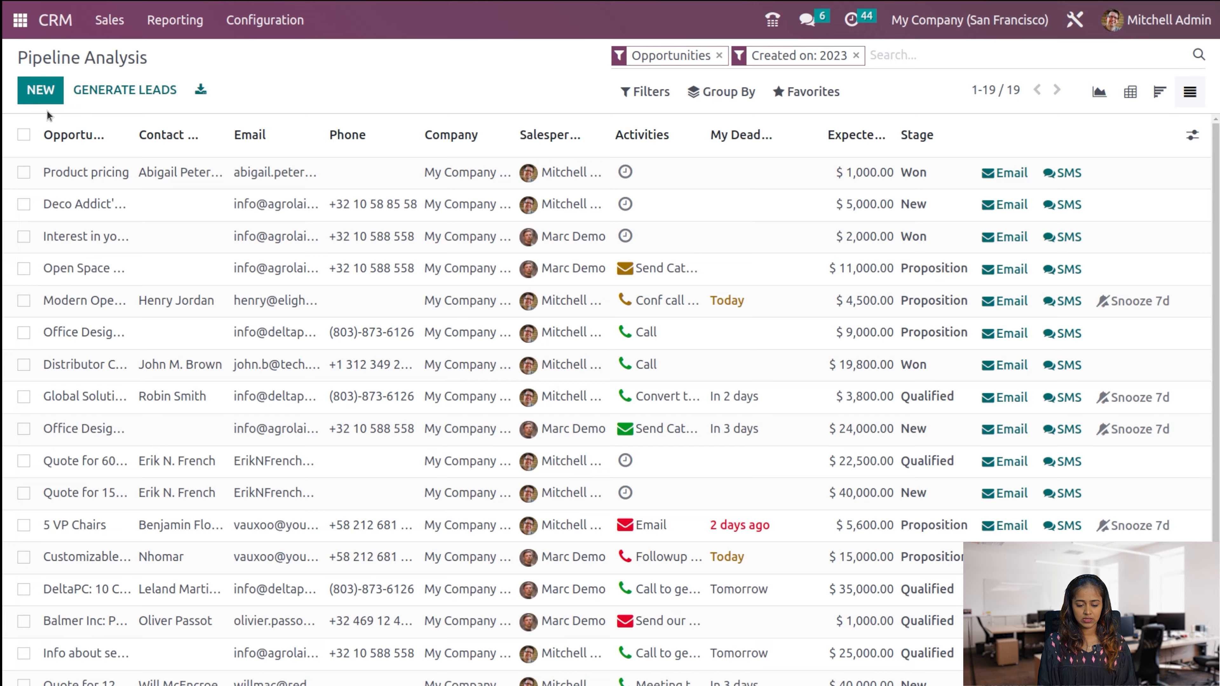
scroll(557, 408, down, 3)
scroll(557, 411, up, 3)
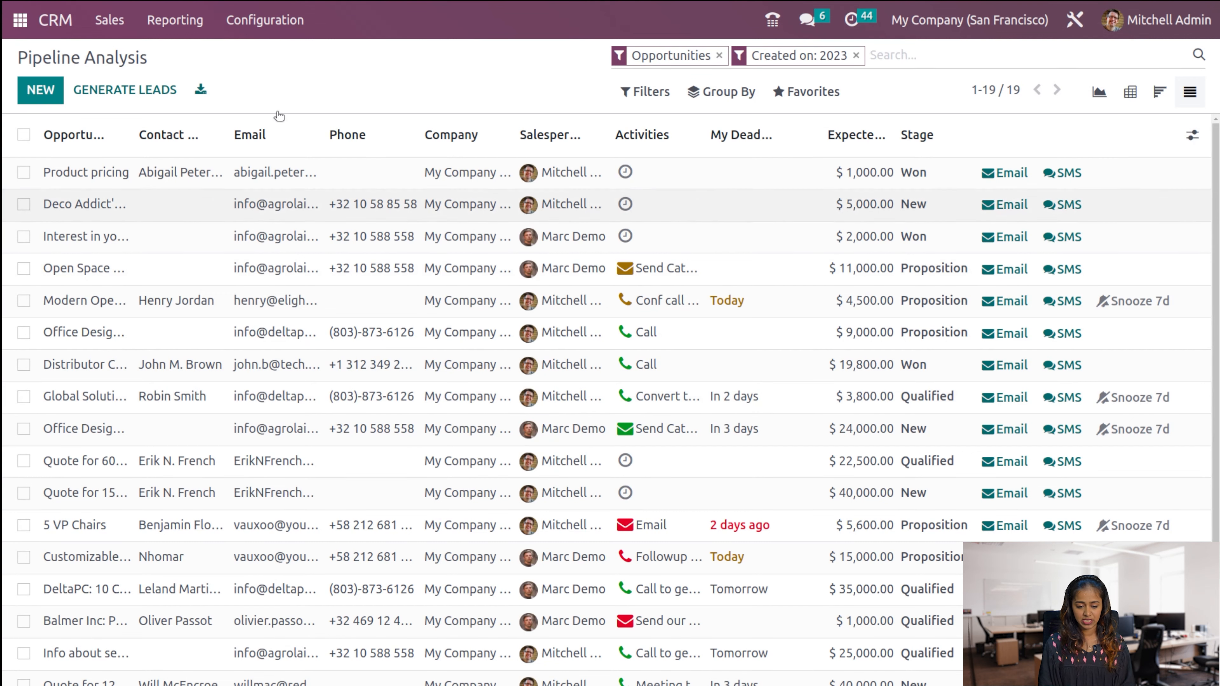
- Open the Leads Analysis report and view its graph as a line chart and a pie chart
click(176, 20)
click(171, 99)
click(335, 92)
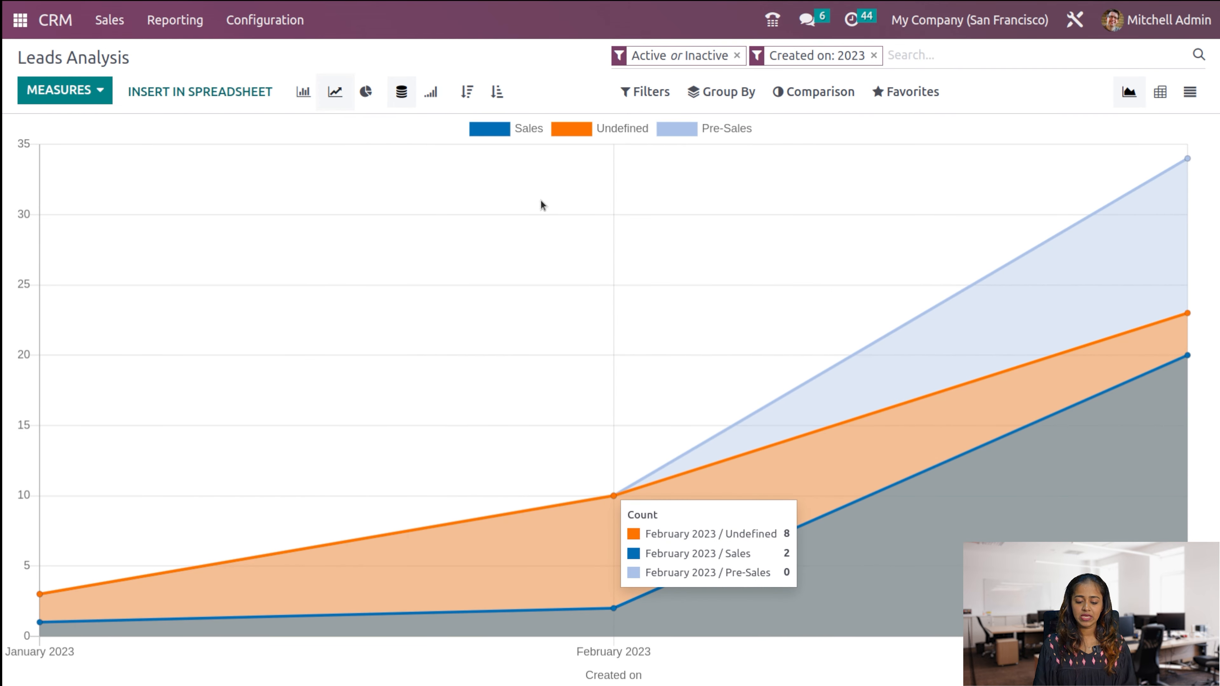
click(365, 91)
- Show the leads analysis as a pivot table and flip its axes, placing months in columns and sales teams in rows
click(1160, 91)
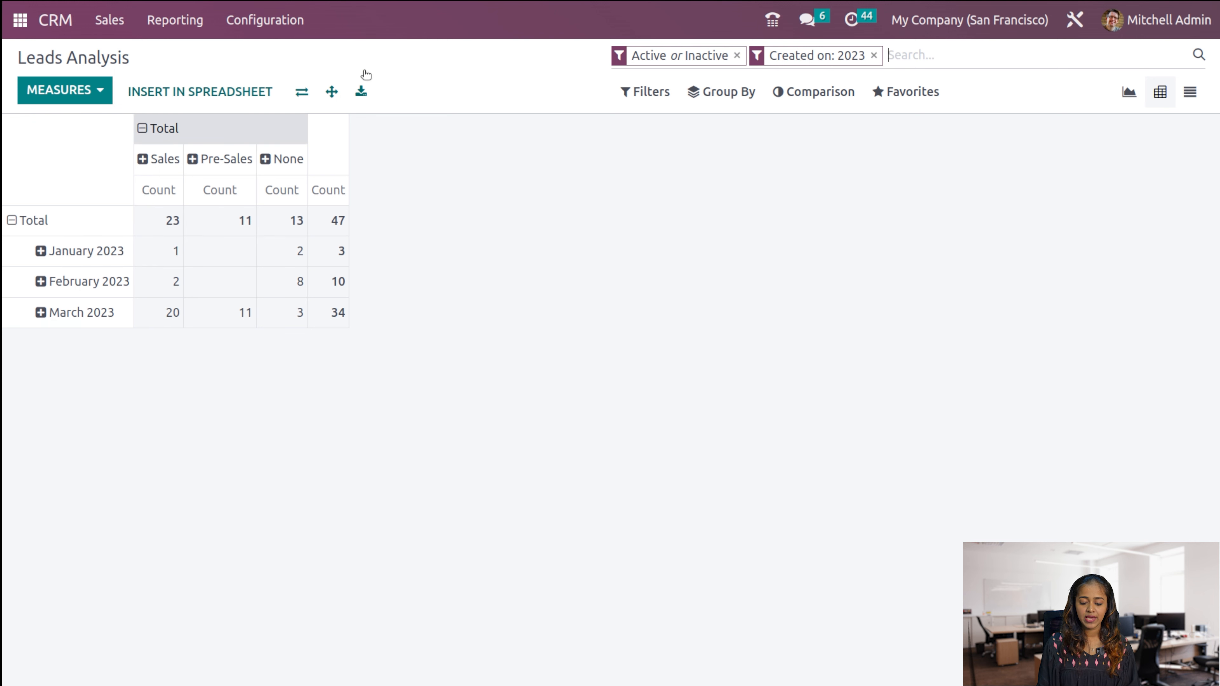
click(302, 89)
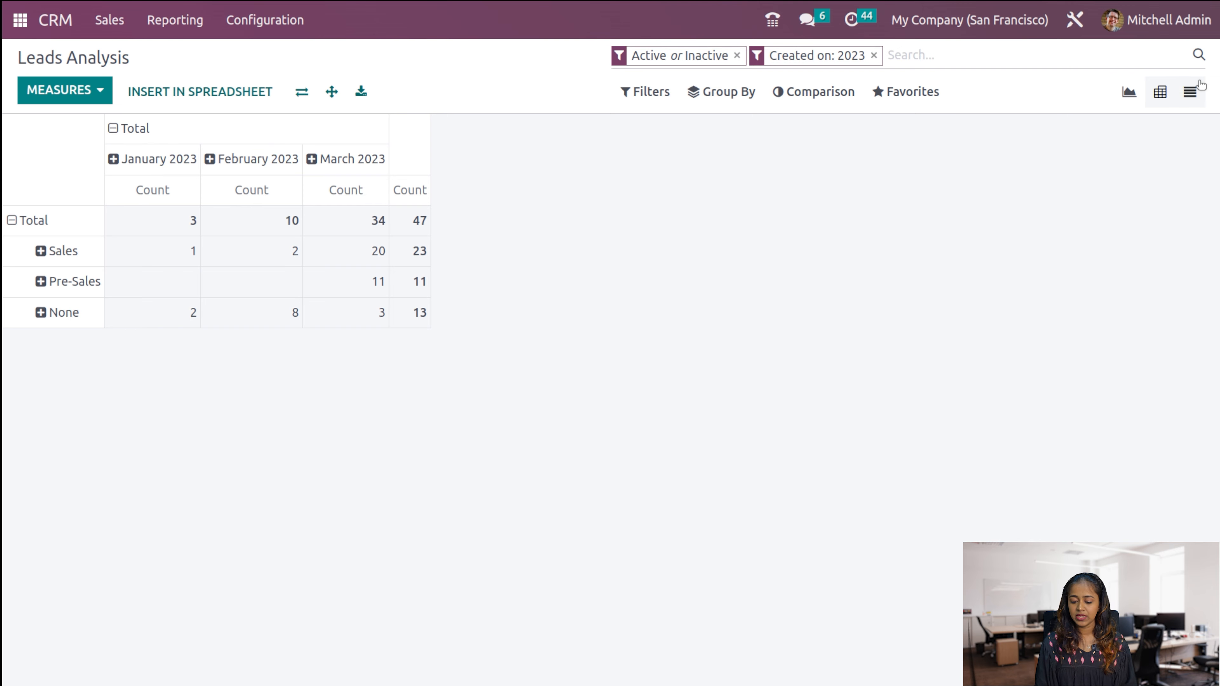
- Show the leads analysis as a list, and open the Activities report
click(1190, 91)
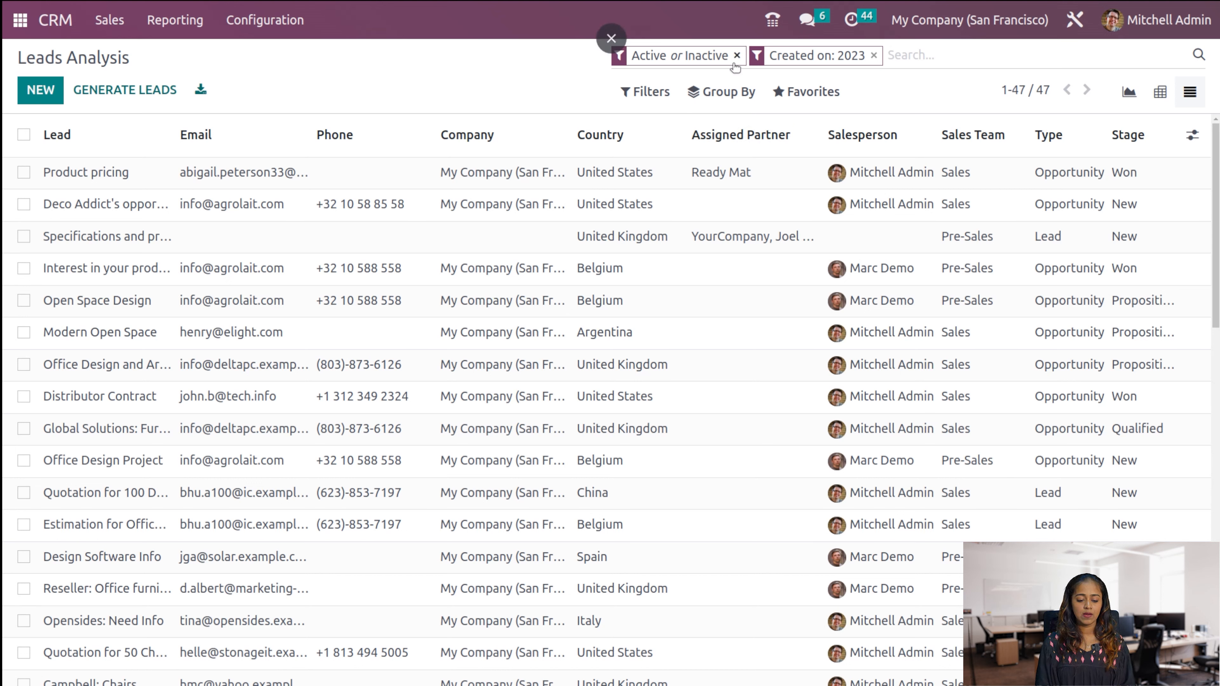
click(166, 20)
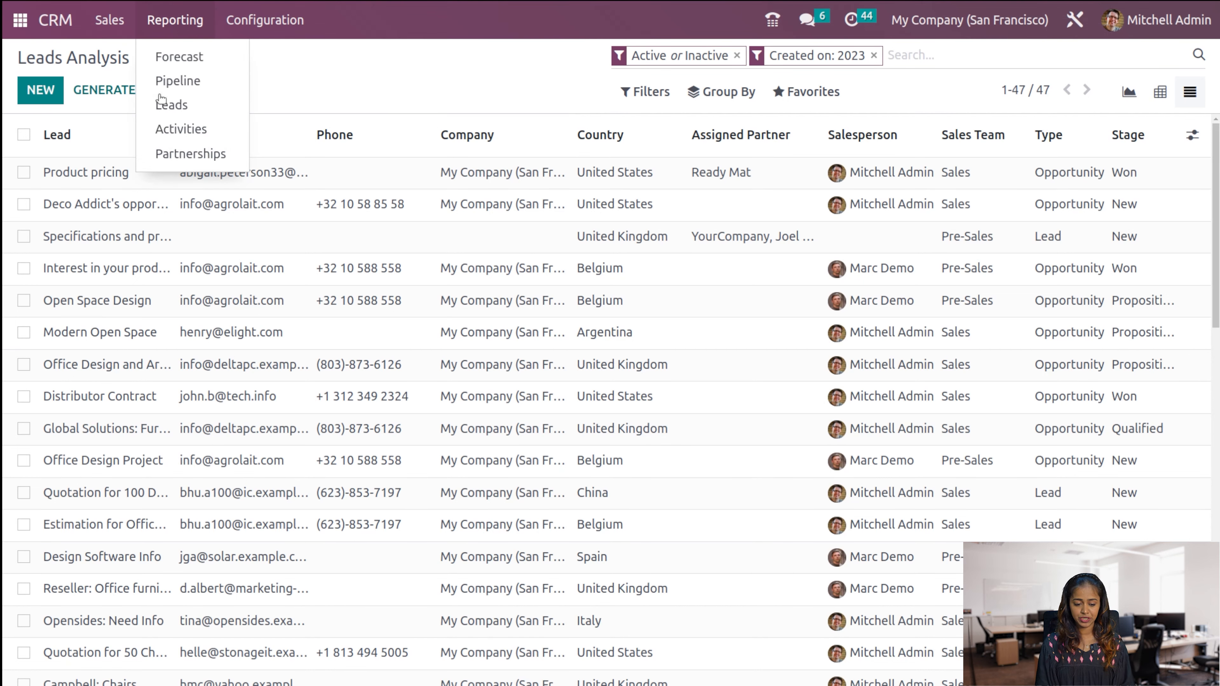
click(163, 129)
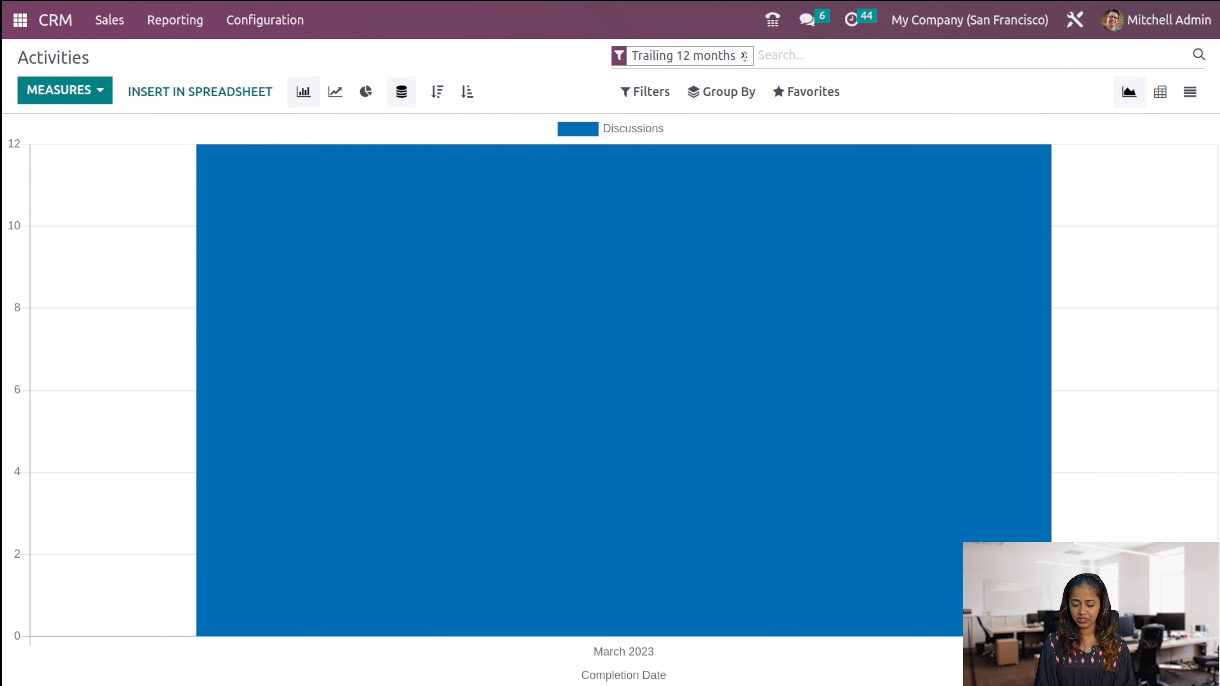
- Clear the Trailing 12 months filter from the activities report and view its graph as a line chart and a pie chart
click(746, 56)
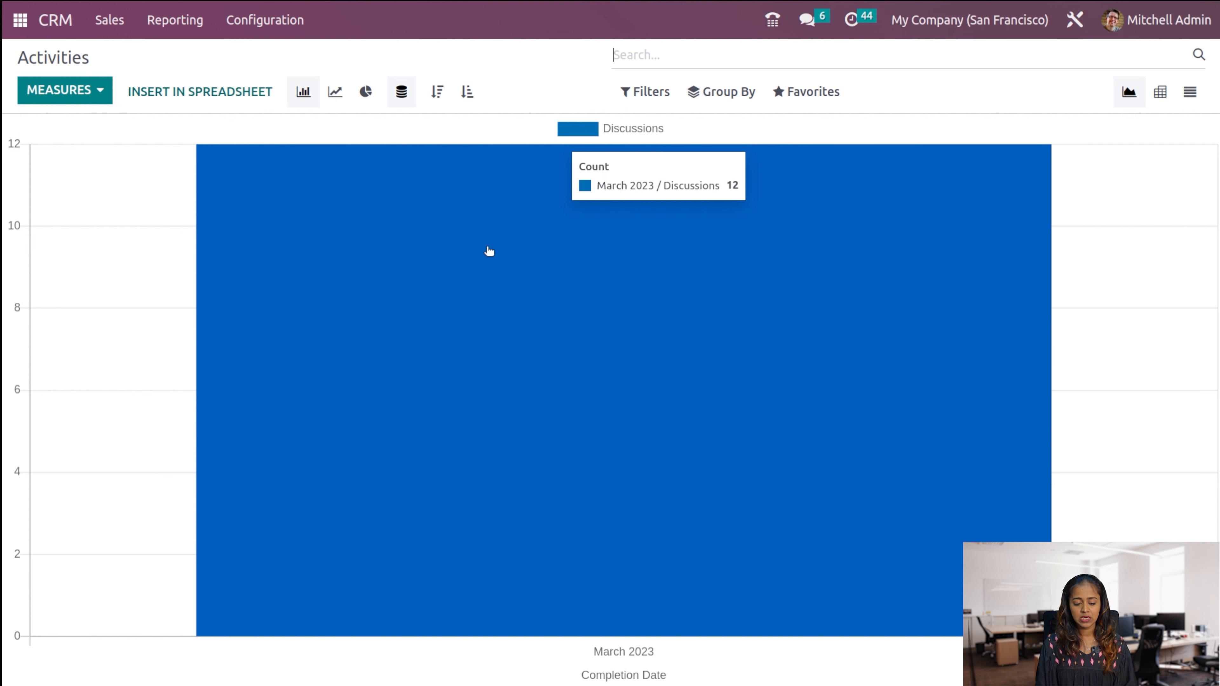
click(99, 90)
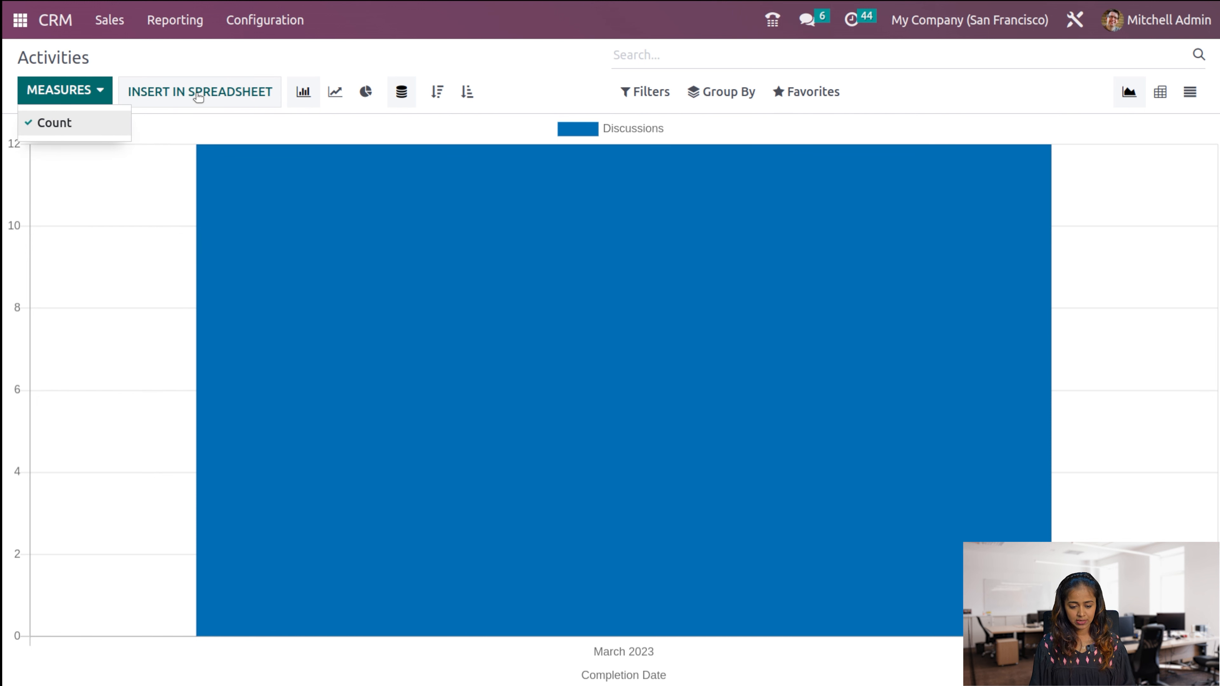
click(333, 93)
click(356, 94)
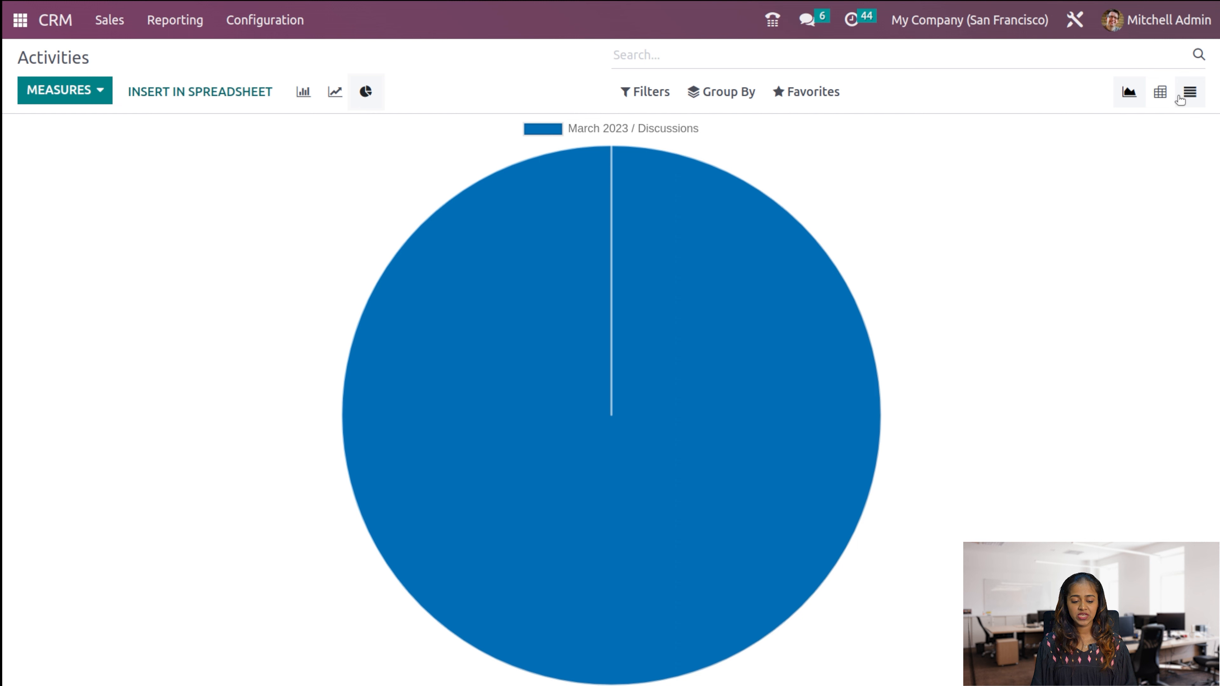
- View the activities report as a pivot table with flipped axes, and look through its entries as a list
click(1161, 98)
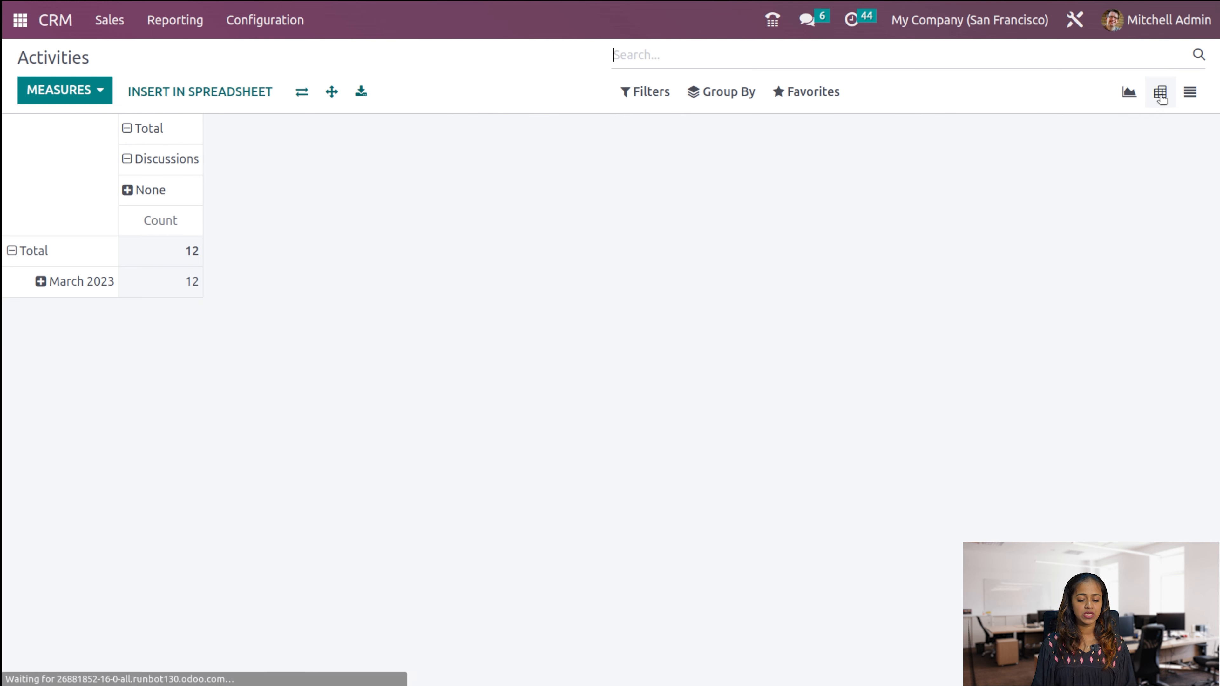
click(302, 92)
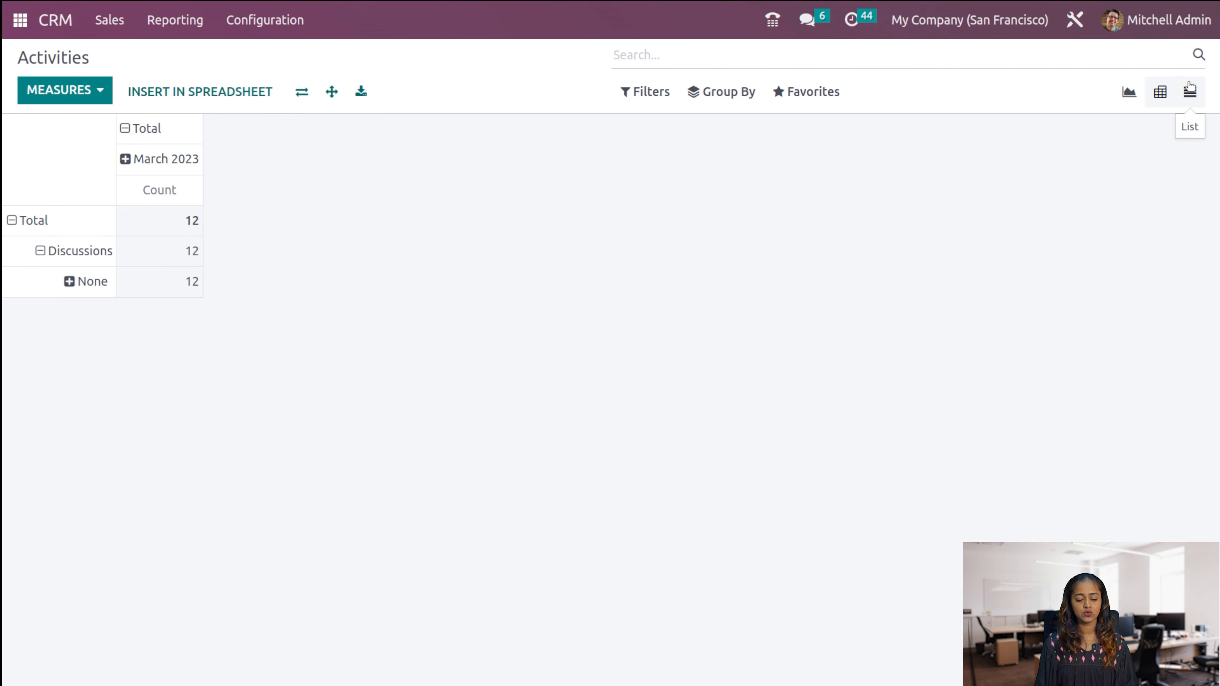
click(1190, 91)
scroll(553, 430, down, 6)
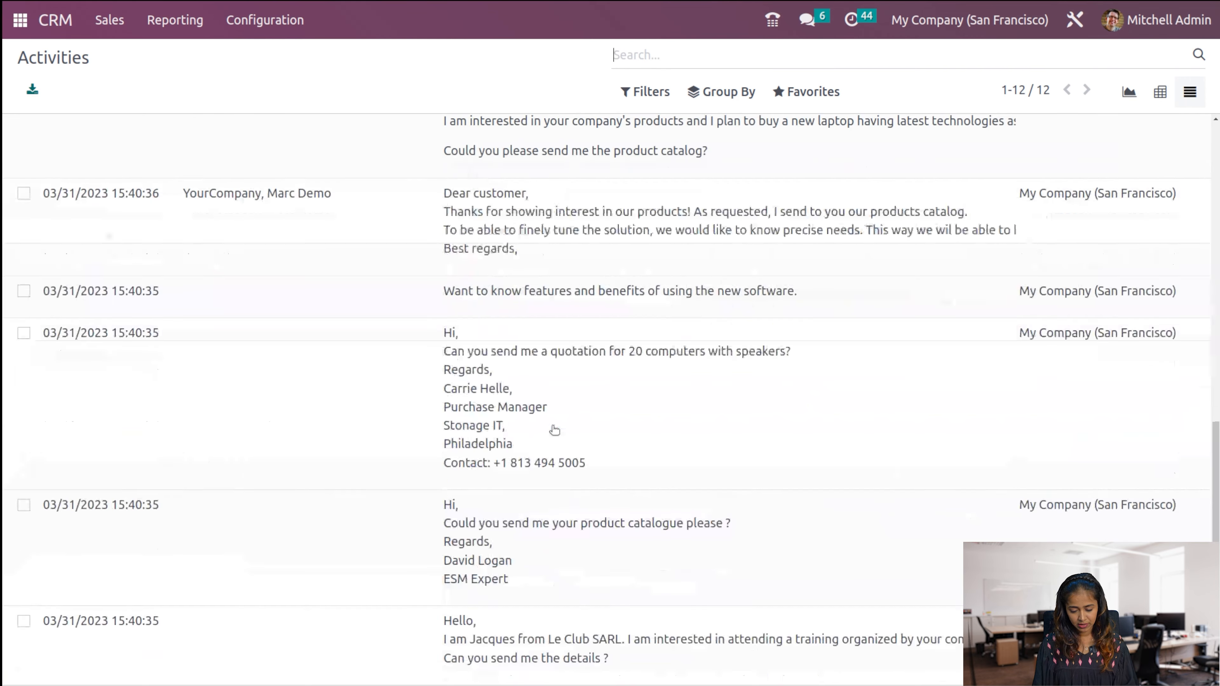
scroll(554, 430, up, 6)
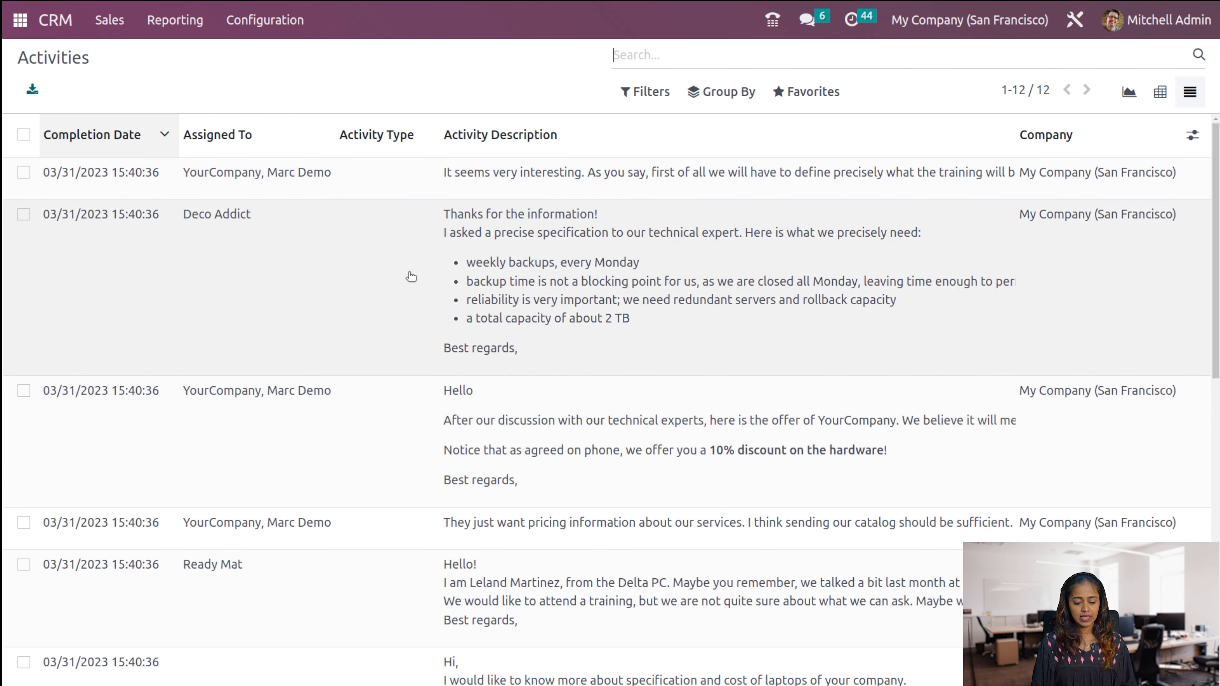
- Open the Partnership Analysis report, review its available measures and view its graph as a line chart and a pie chart
click(150, 23)
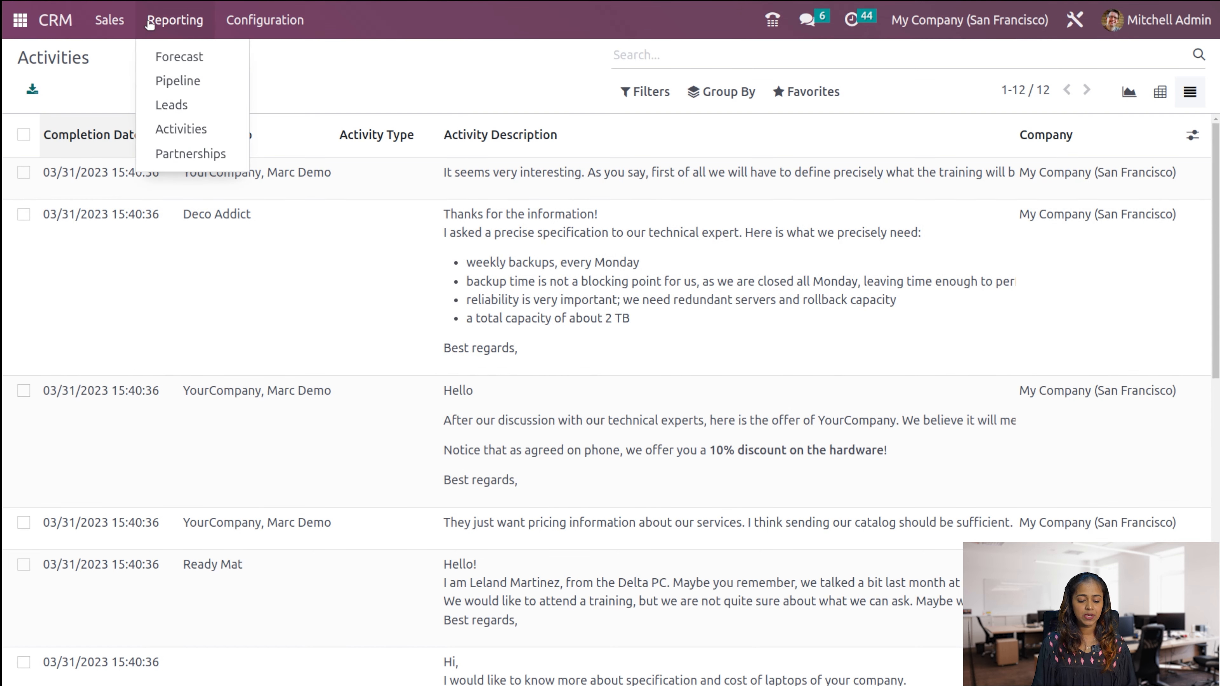
click(191, 156)
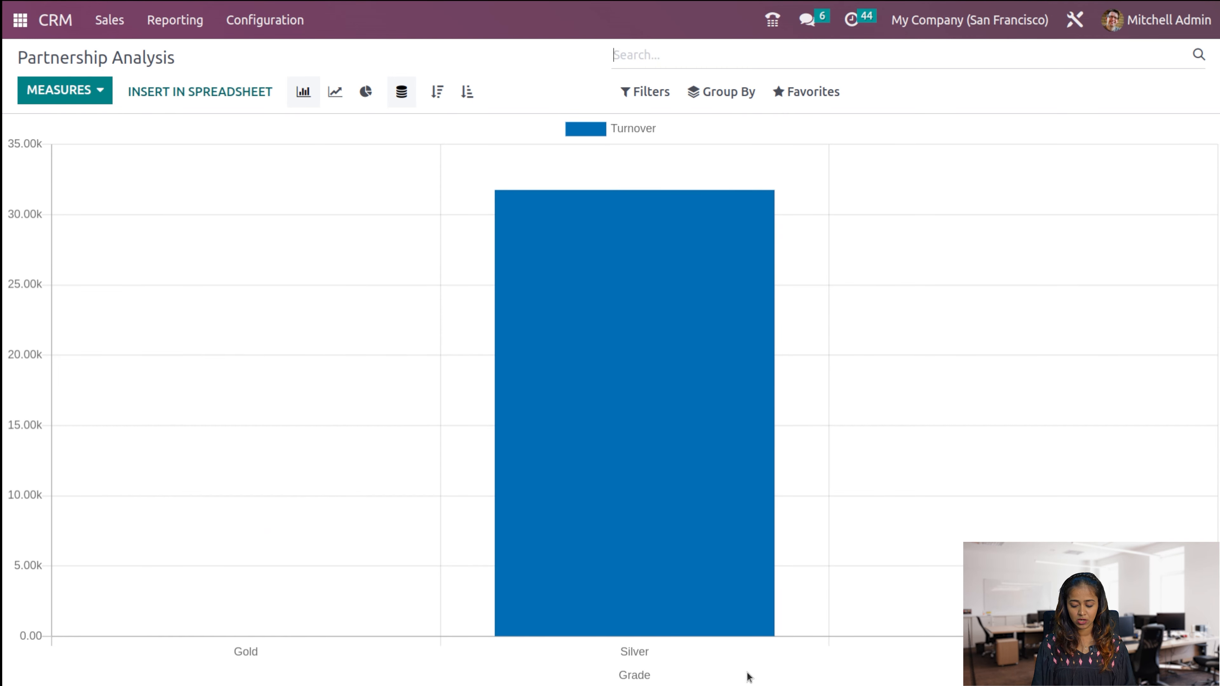
mouse_move(619, 388)
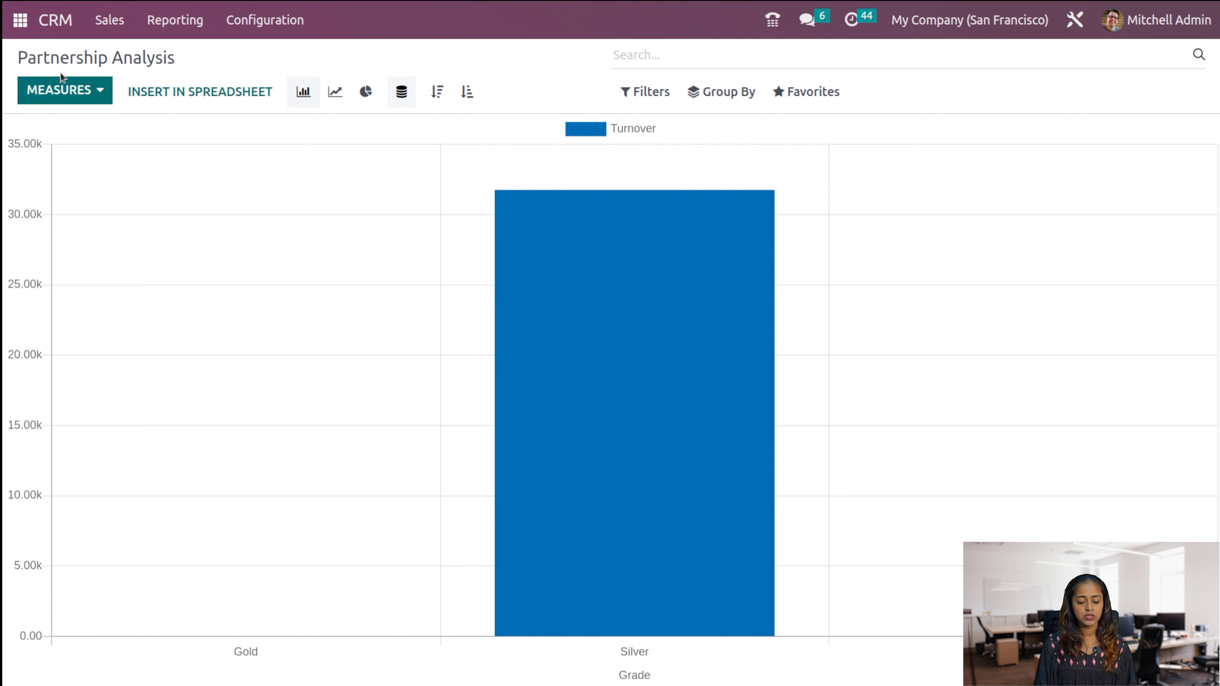
click(64, 89)
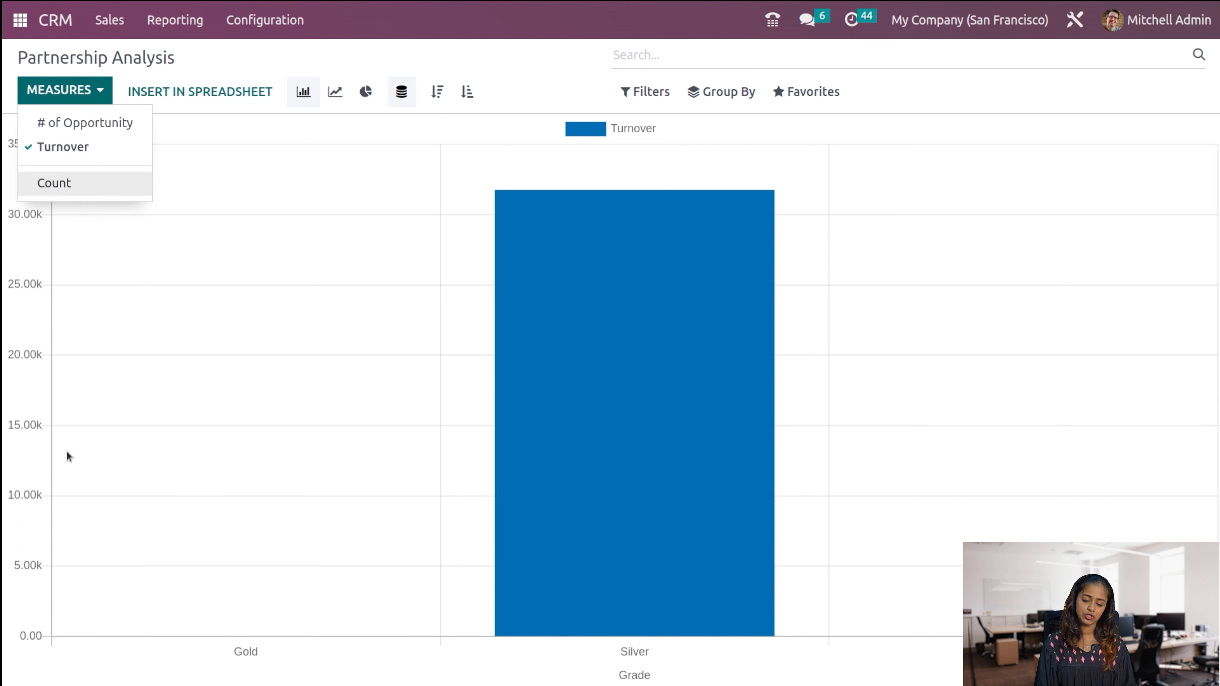
click(50, 684)
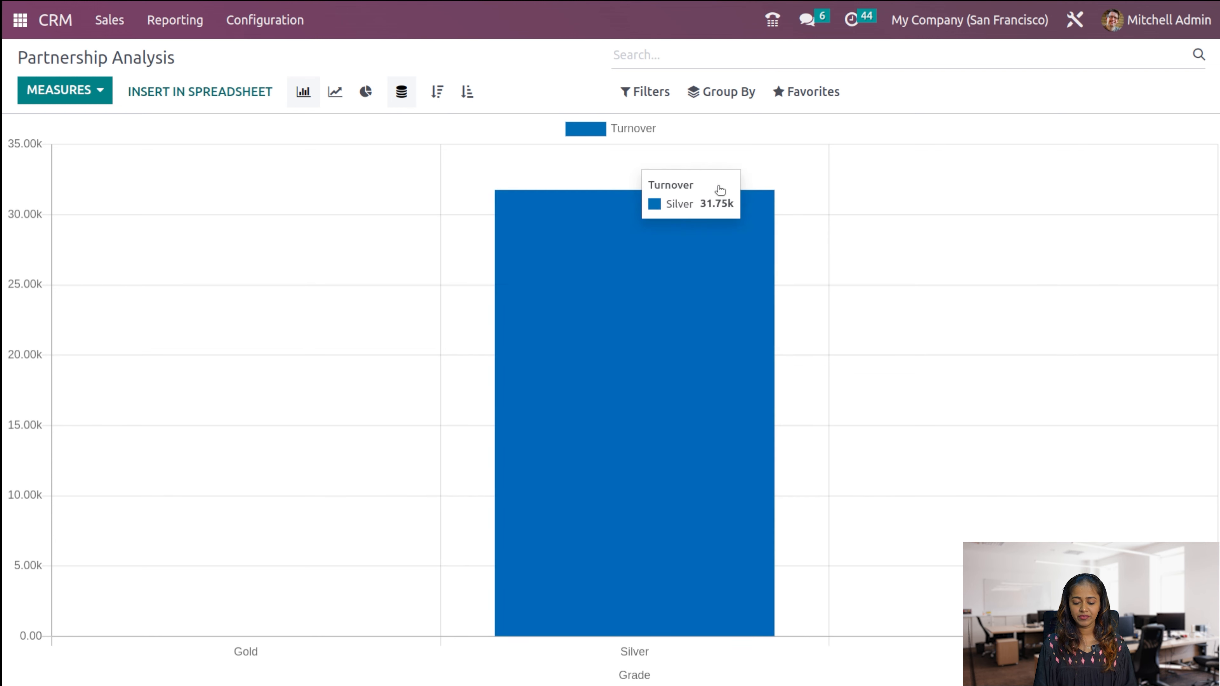
click(338, 92)
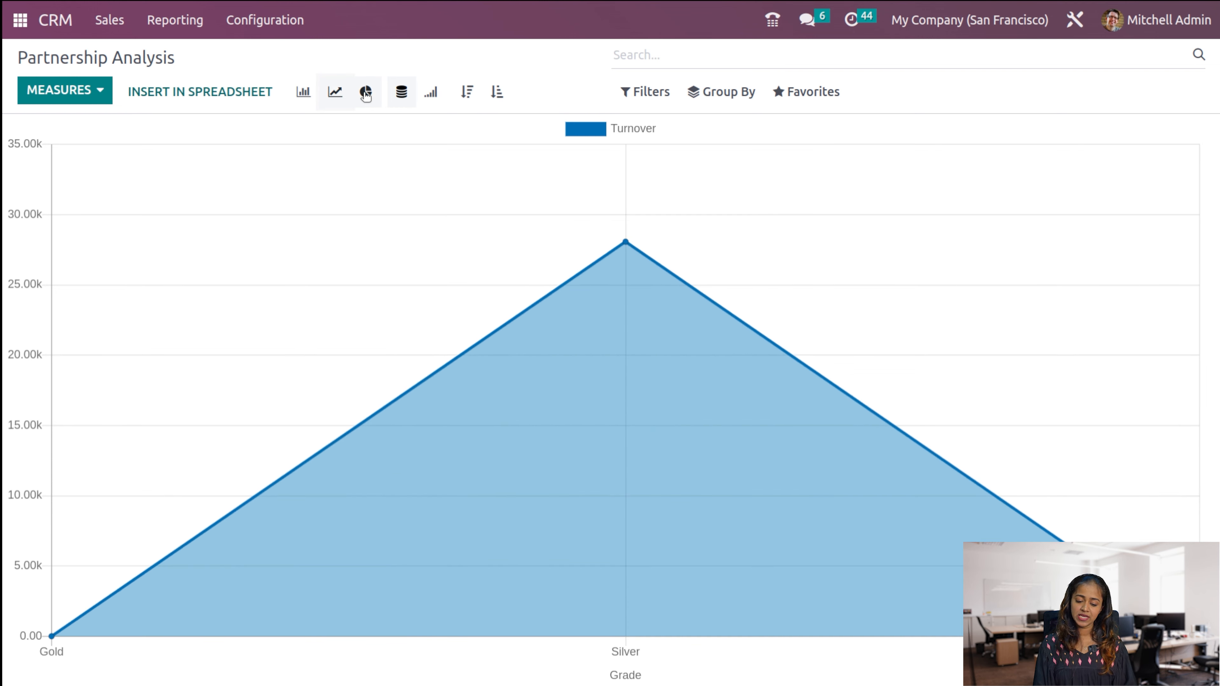
click(366, 94)
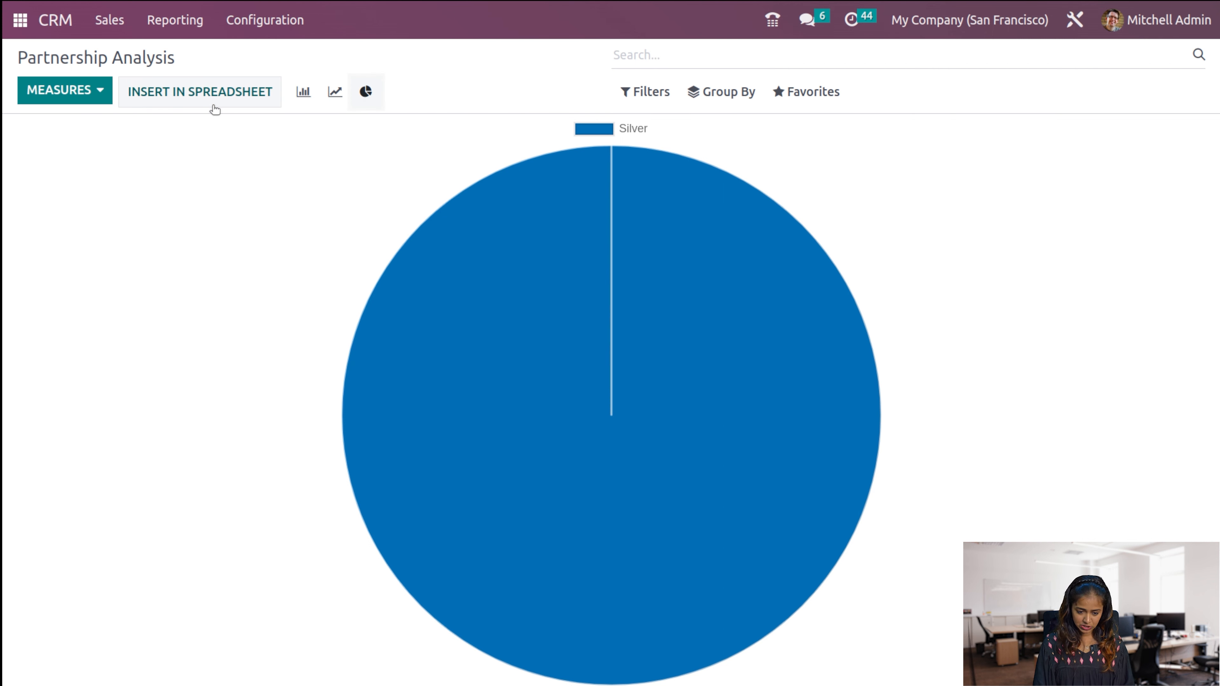
- Create a new sales team in the CRM configuration and name it "North America"
click(294, 29)
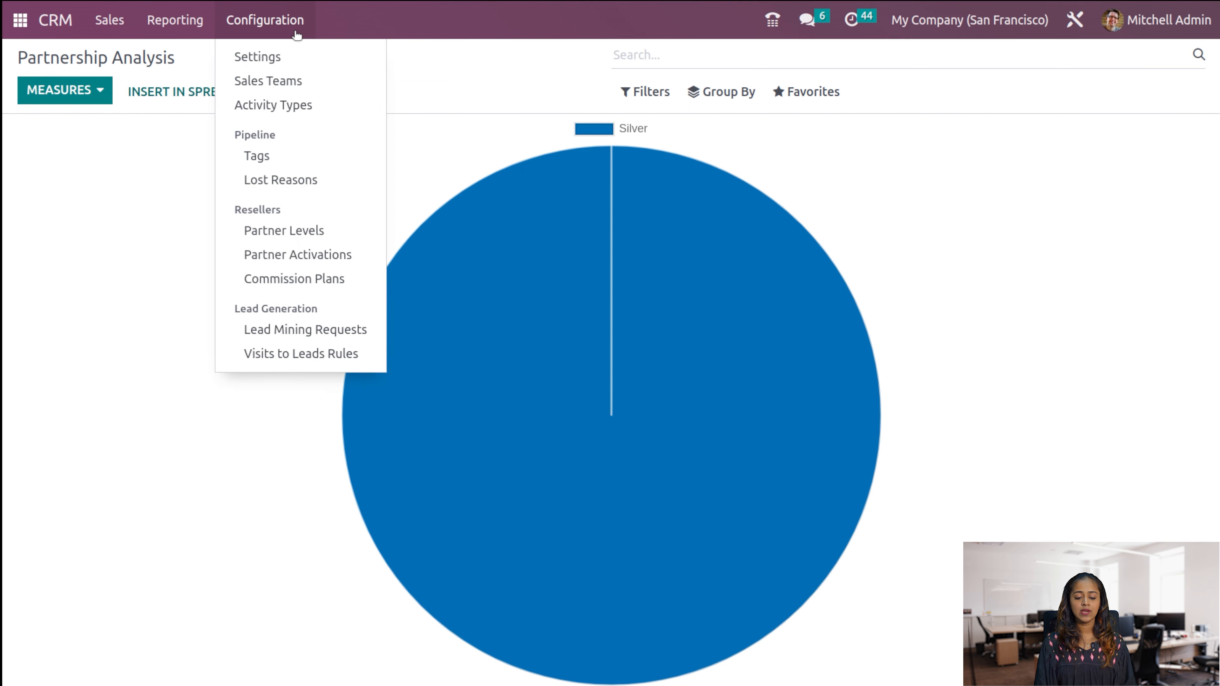
click(248, 81)
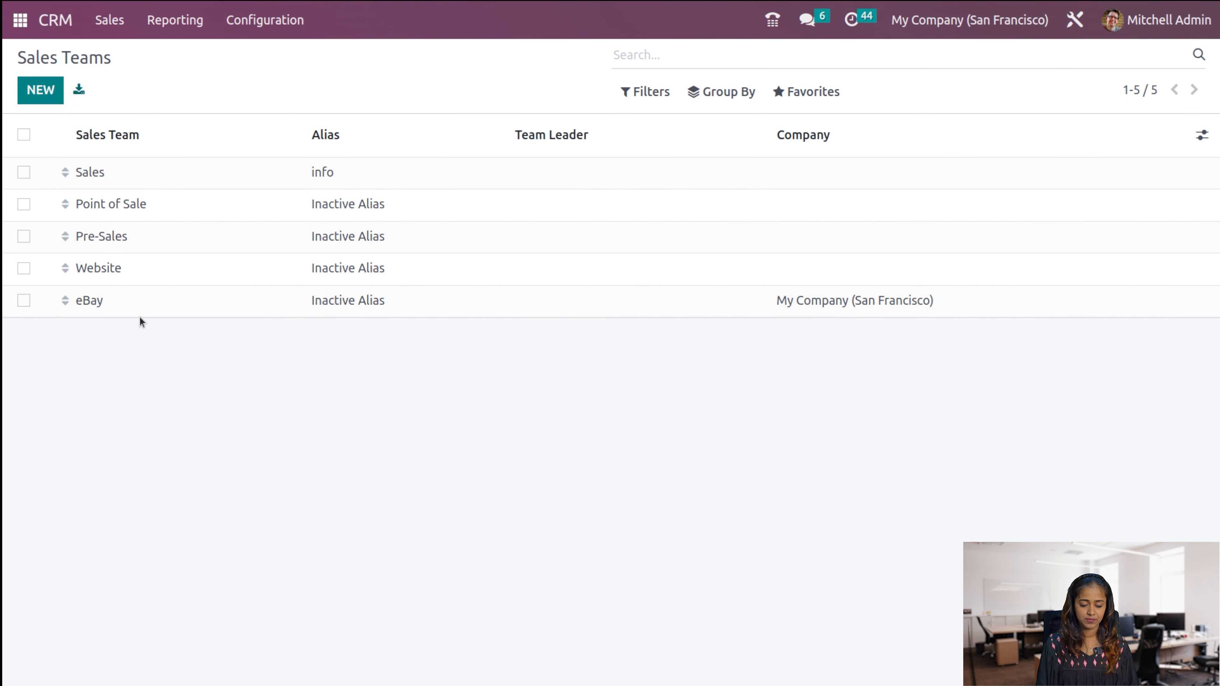
click(42, 91)
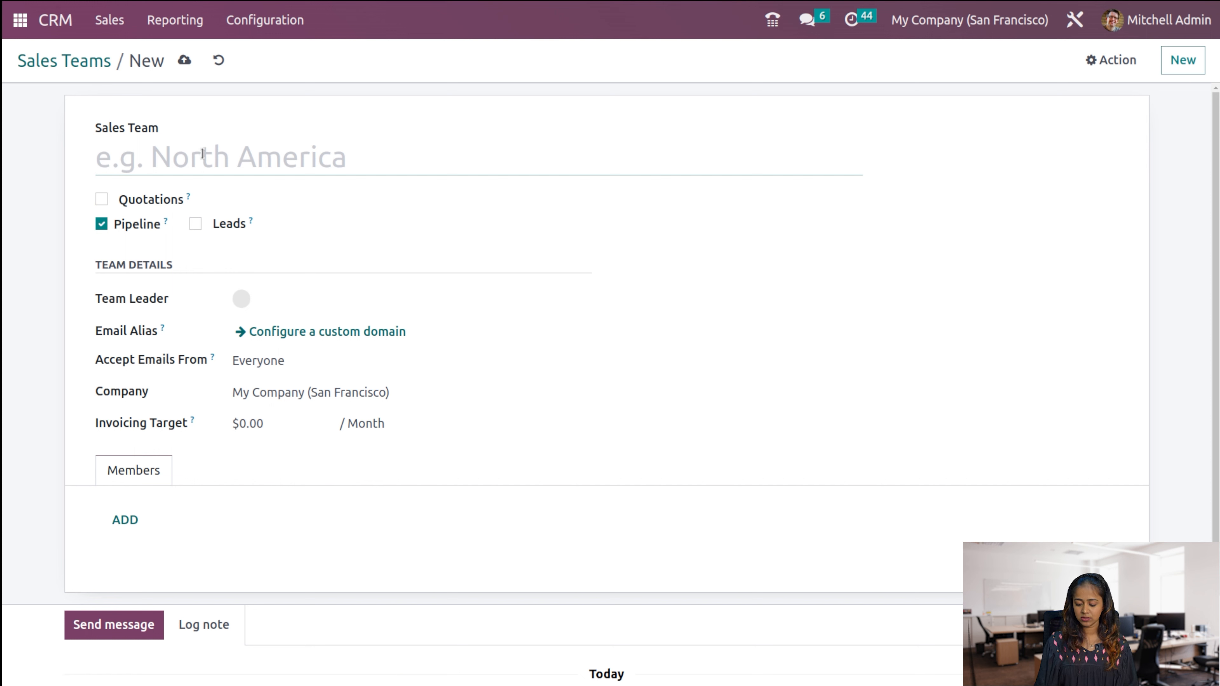
text(nORTH)
key(BackSpace)
key(BackSpace)
key(BackSpace)
key(BackSpace)
key(BackSpace)
key(BackSpace)
text(North A)
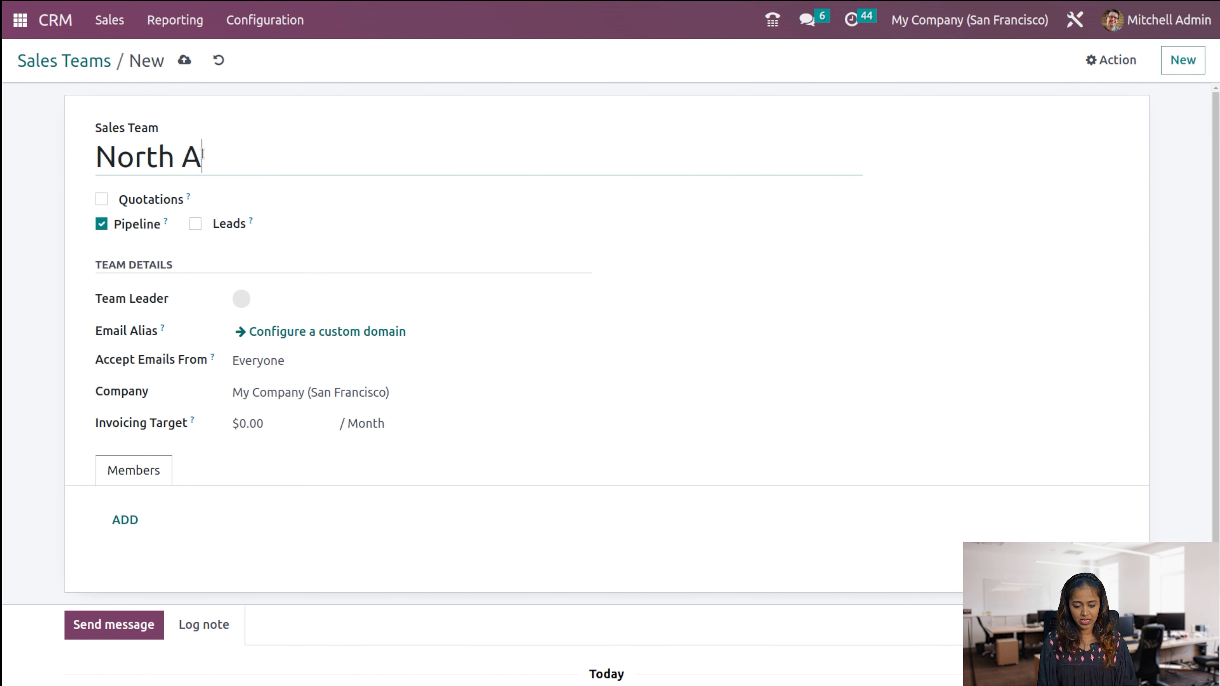
text(merica)
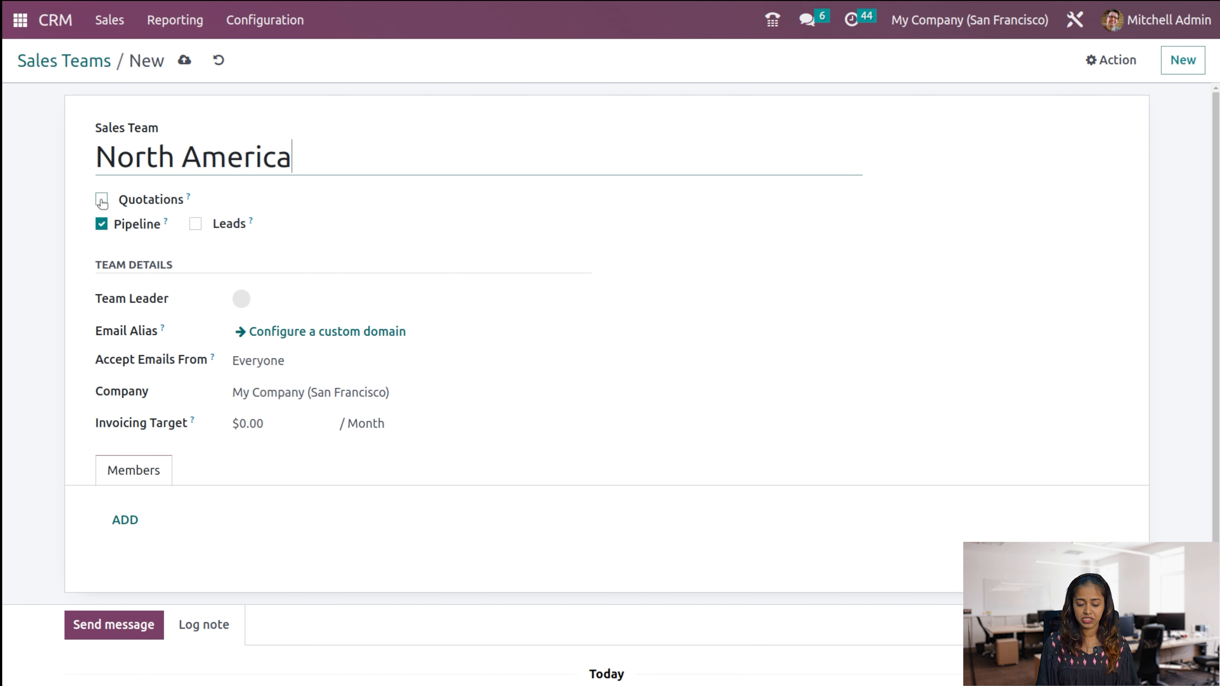
- Enable Quotations and Leads for the North America team and assign the administrator user as team leader
click(102, 199)
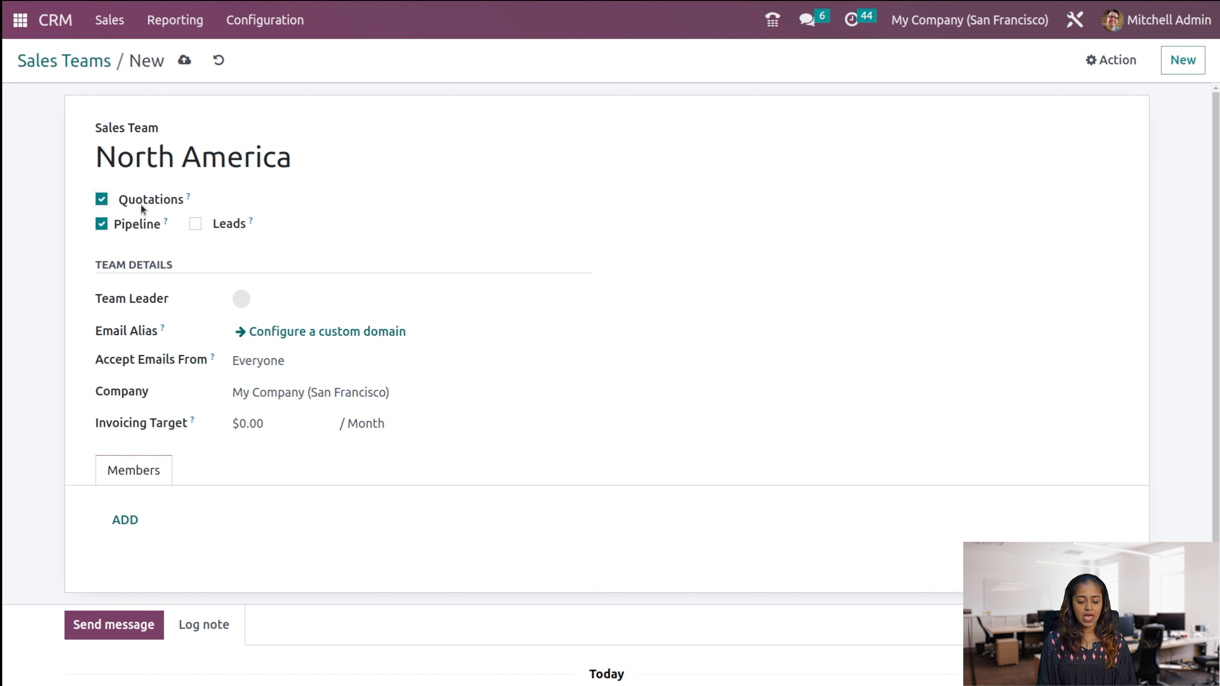
click(195, 224)
click(305, 301)
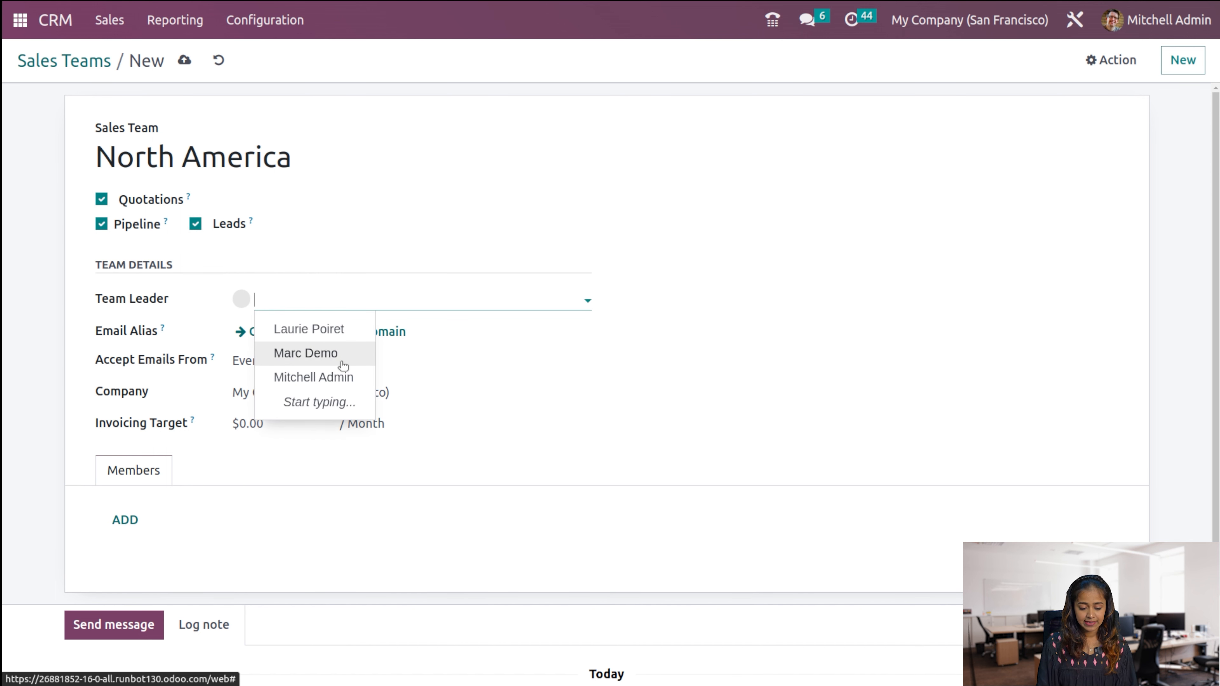
click(344, 376)
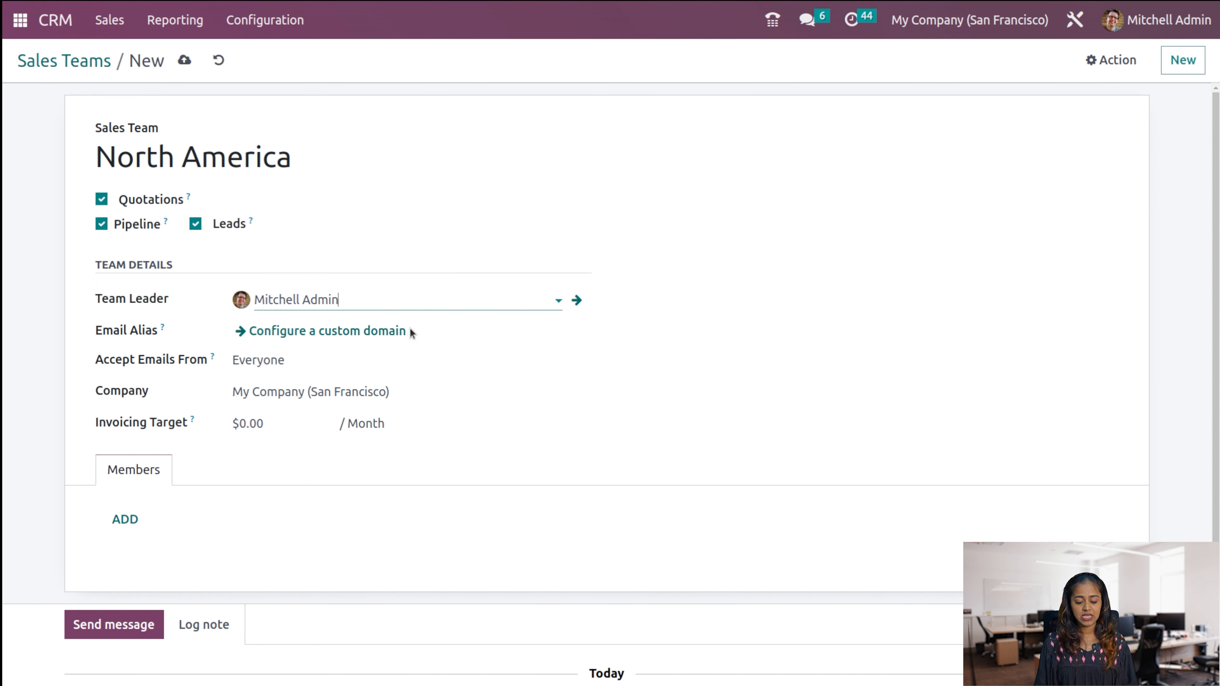
- Review the options for whom the team accepts emails from, and set its invoicing target to $150 per month
click(321, 361)
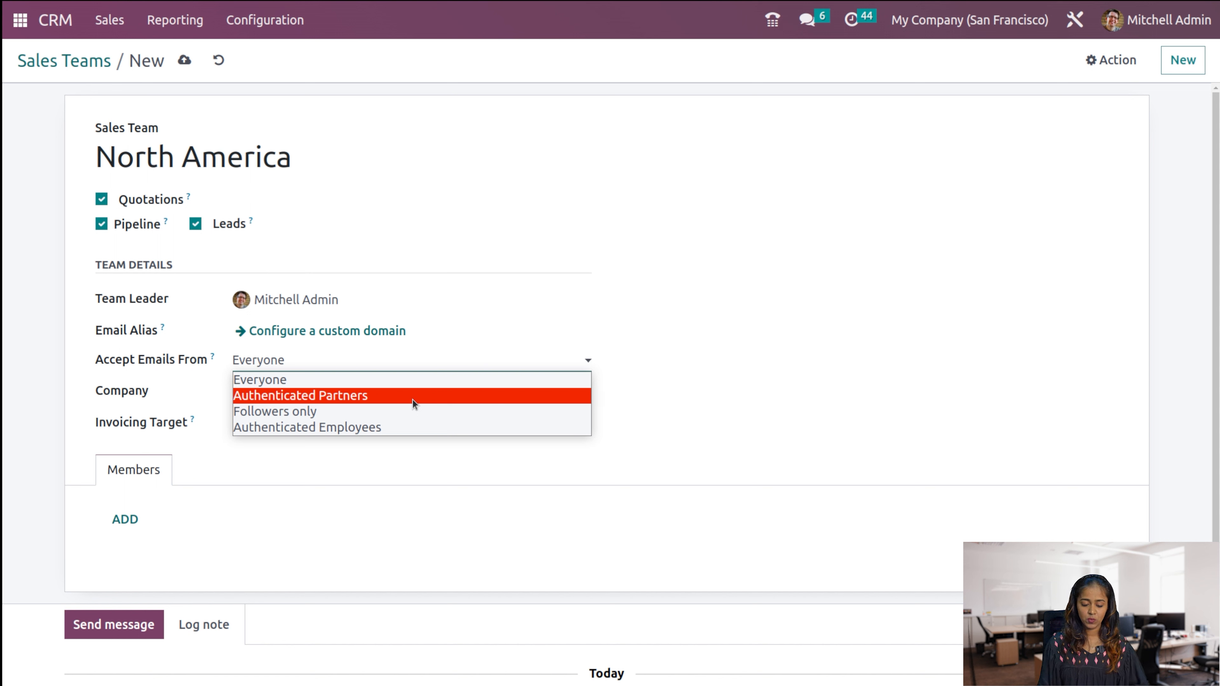
click(347, 460)
click(263, 424)
double_click(263, 424)
key(BackSpace)
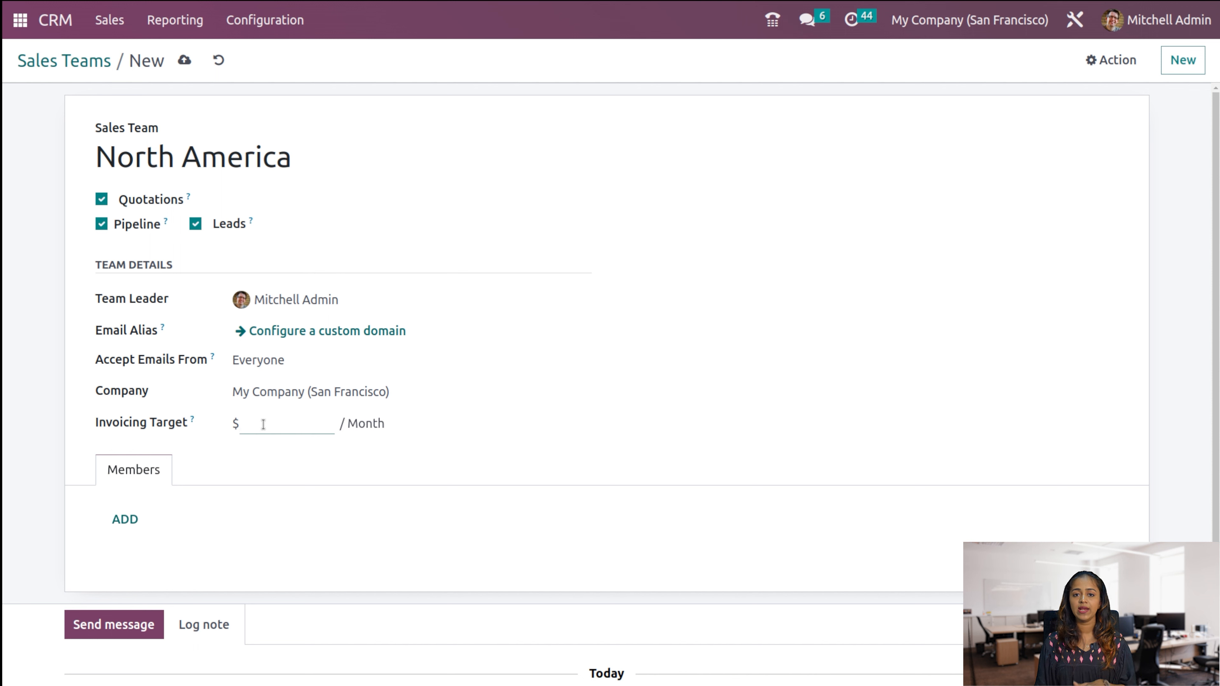
text(150)
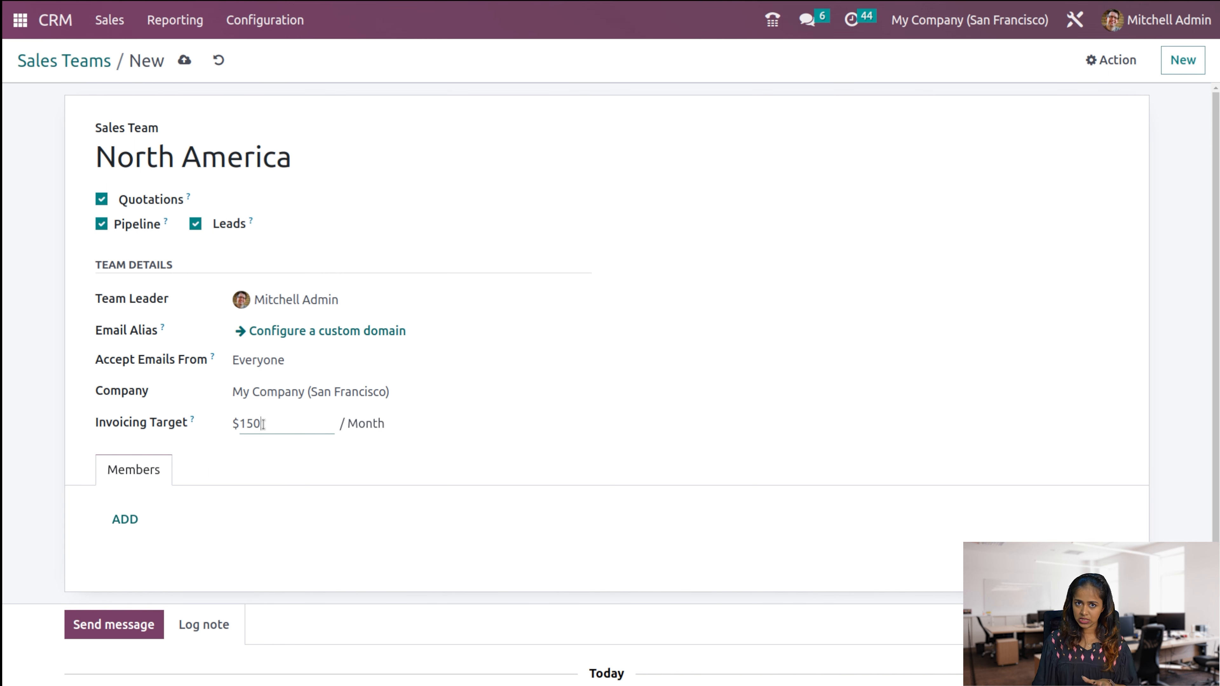
click(209, 558)
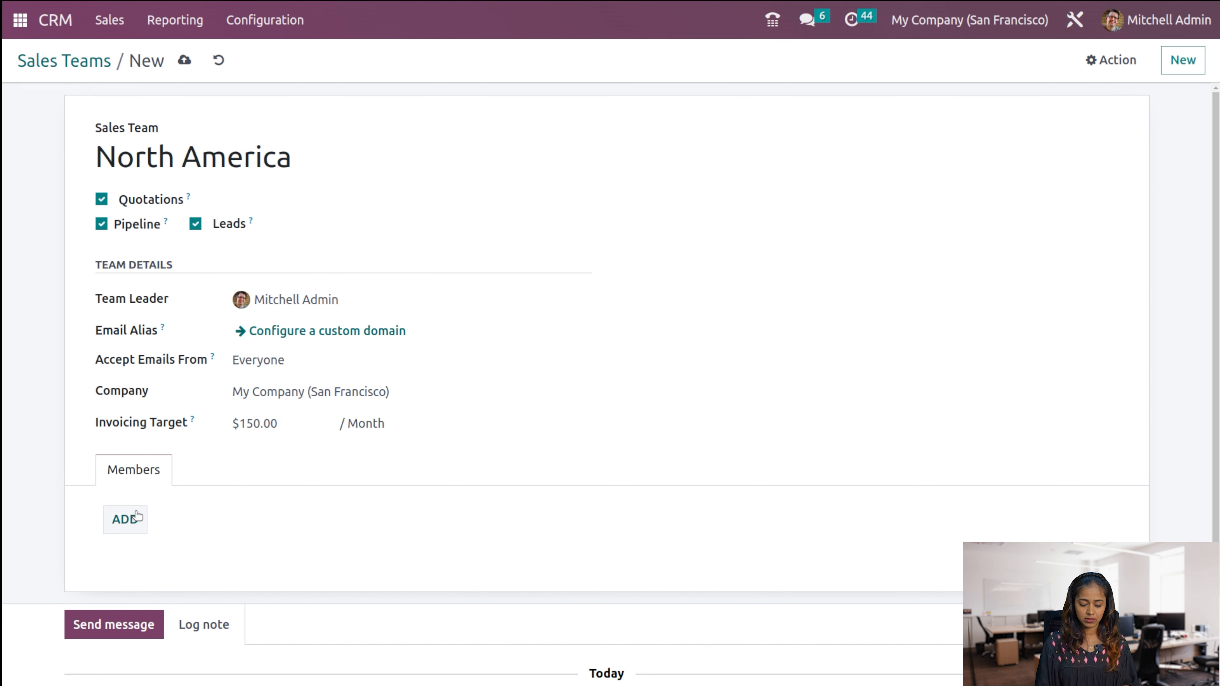
- Add the demo salesperson as a member of the North America team and save it by returning to the sales teams list
click(125, 519)
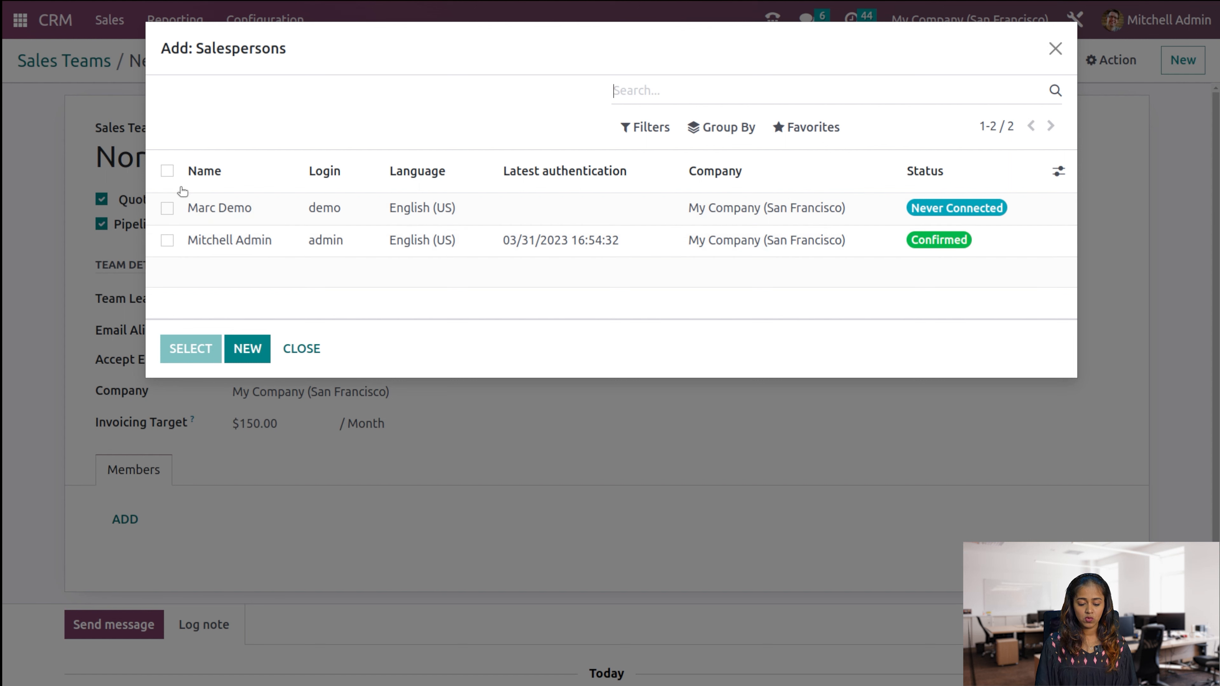
click(168, 206)
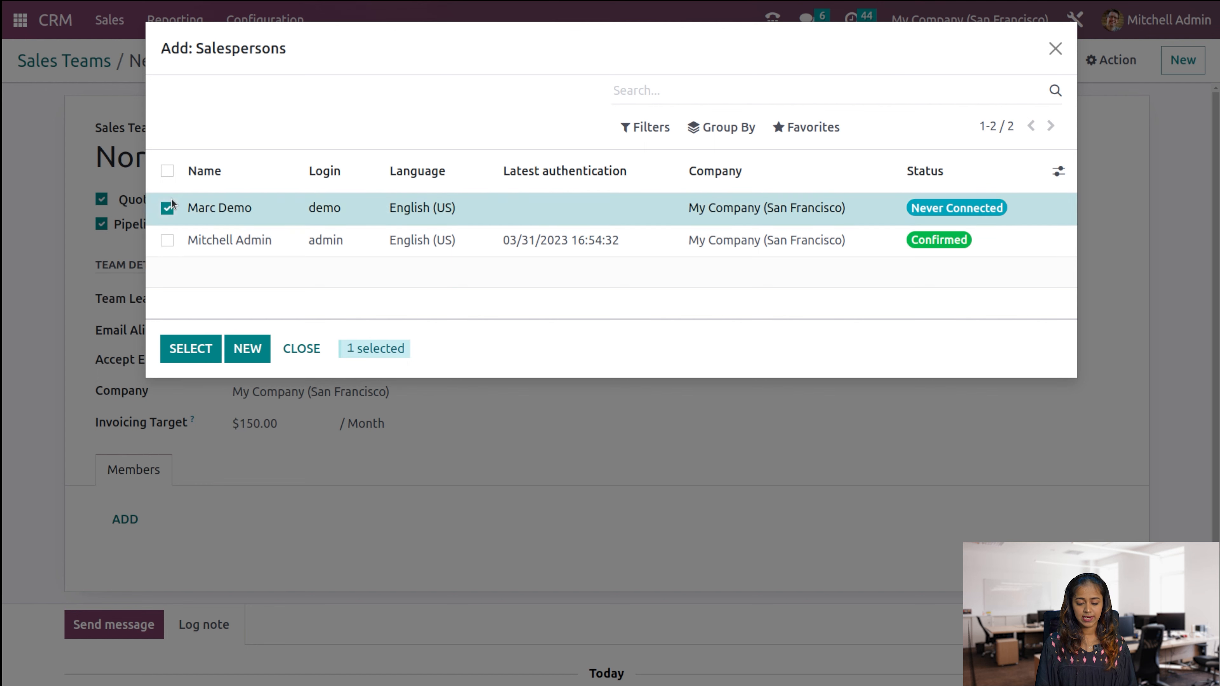
click(190, 349)
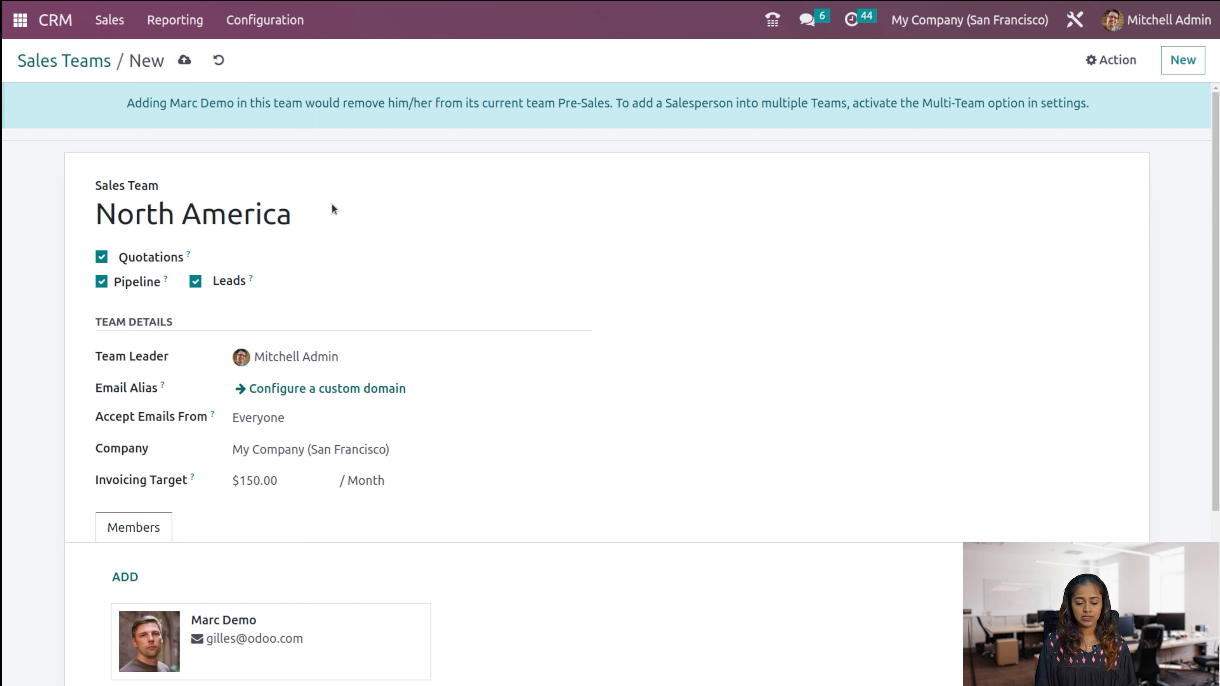
click(90, 62)
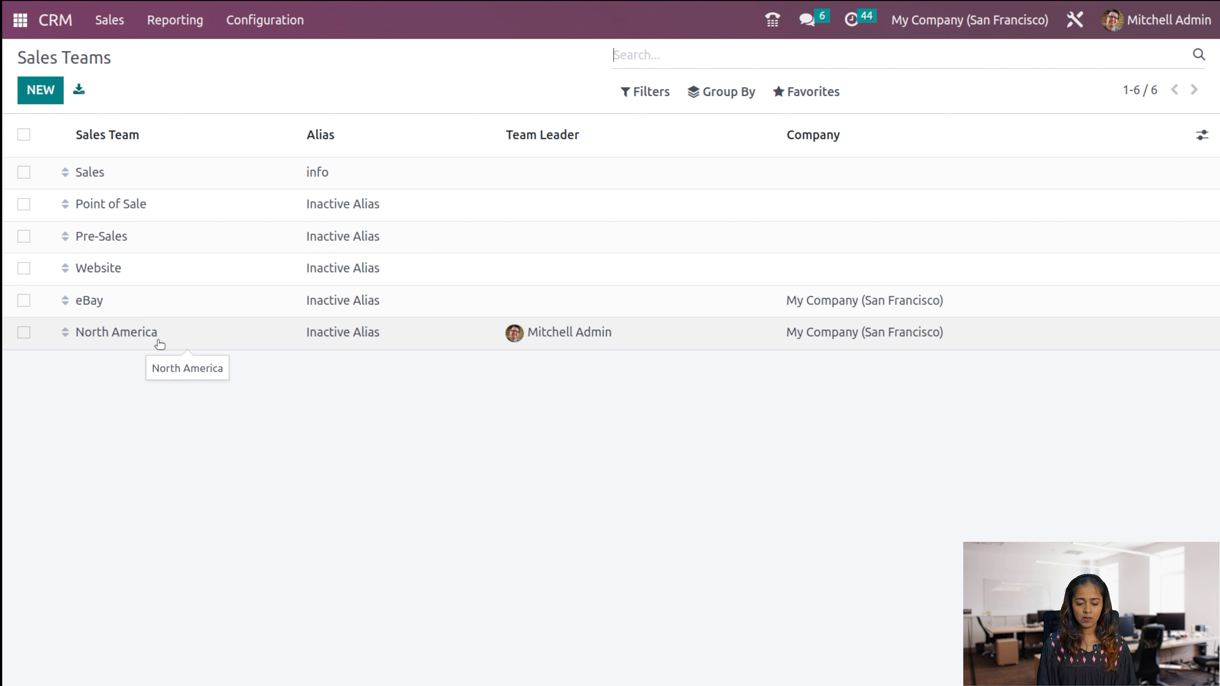
- Open the list of activity types in the CRM configuration
click(233, 23)
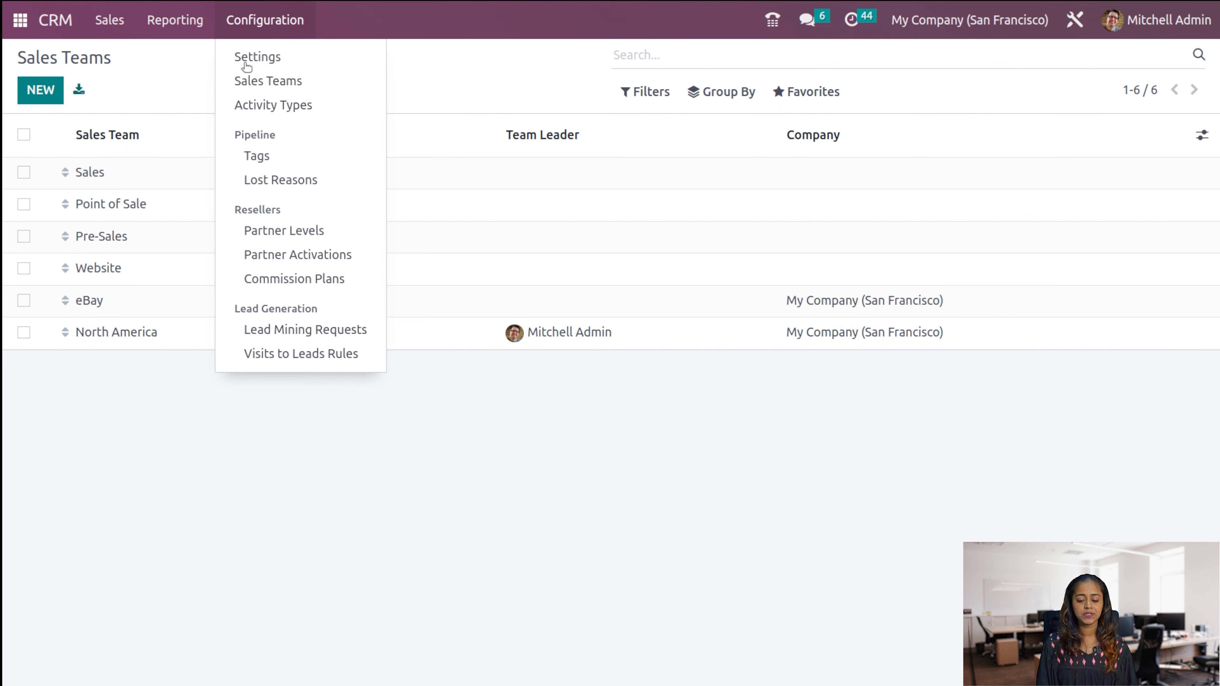
click(247, 102)
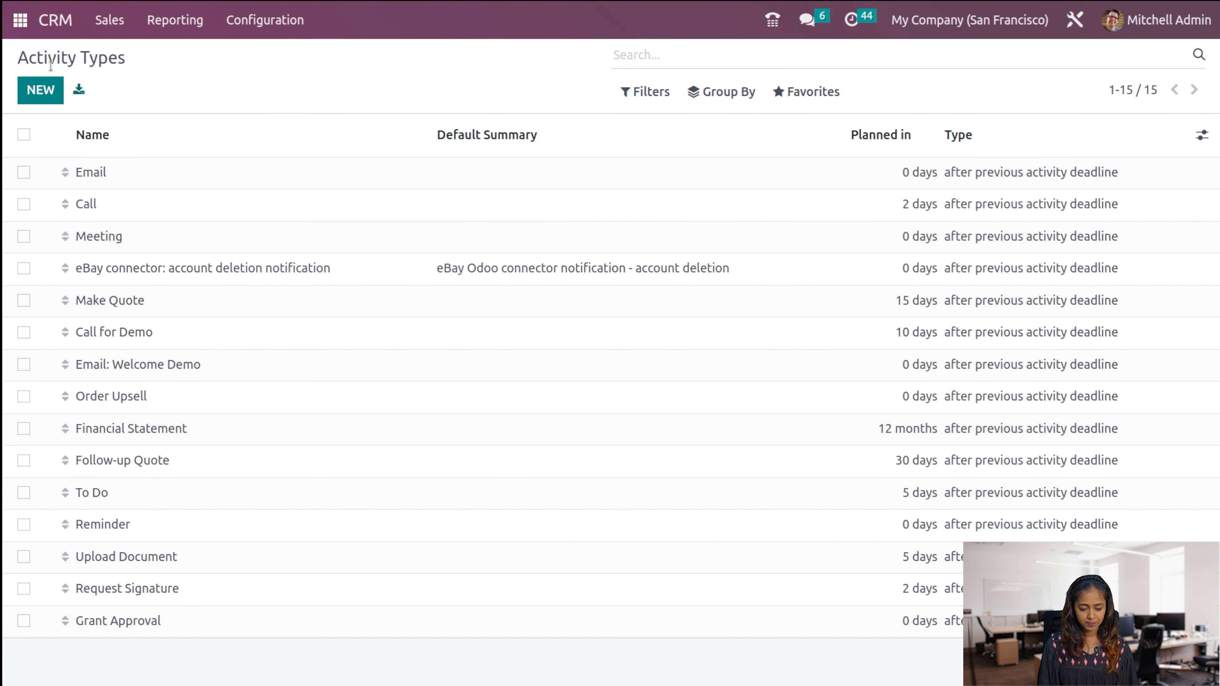
- Create a new activity type named "Schedule a meeting"
click(36, 90)
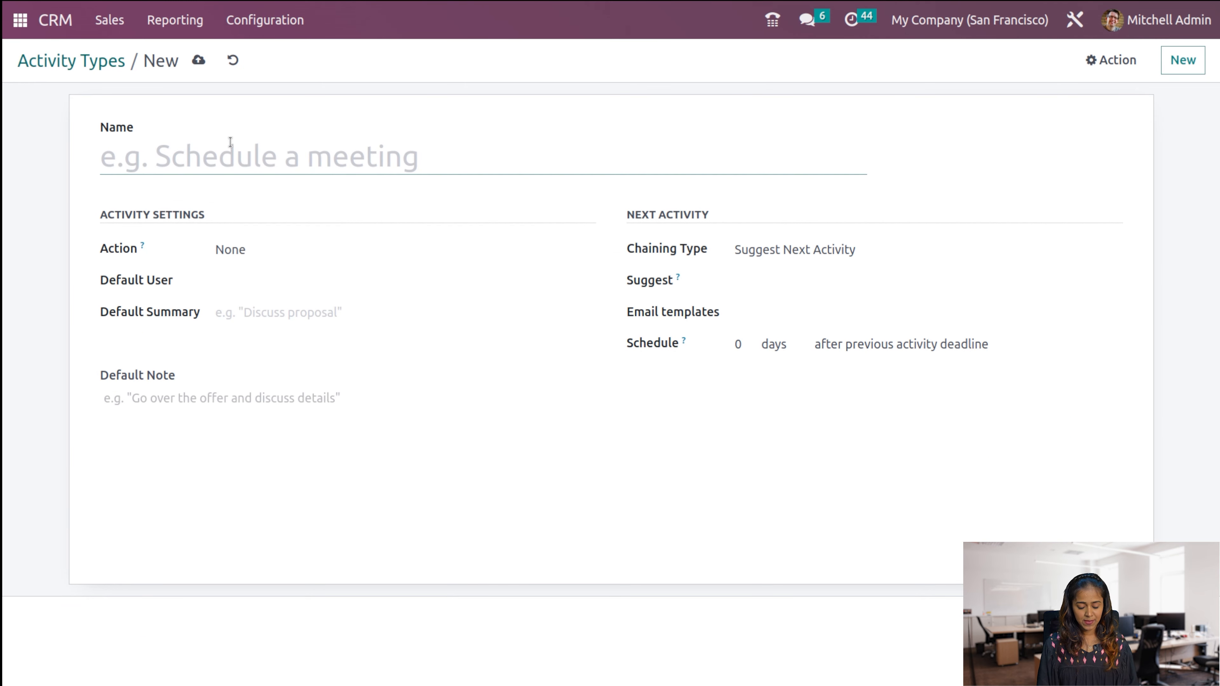
text(Schedu)
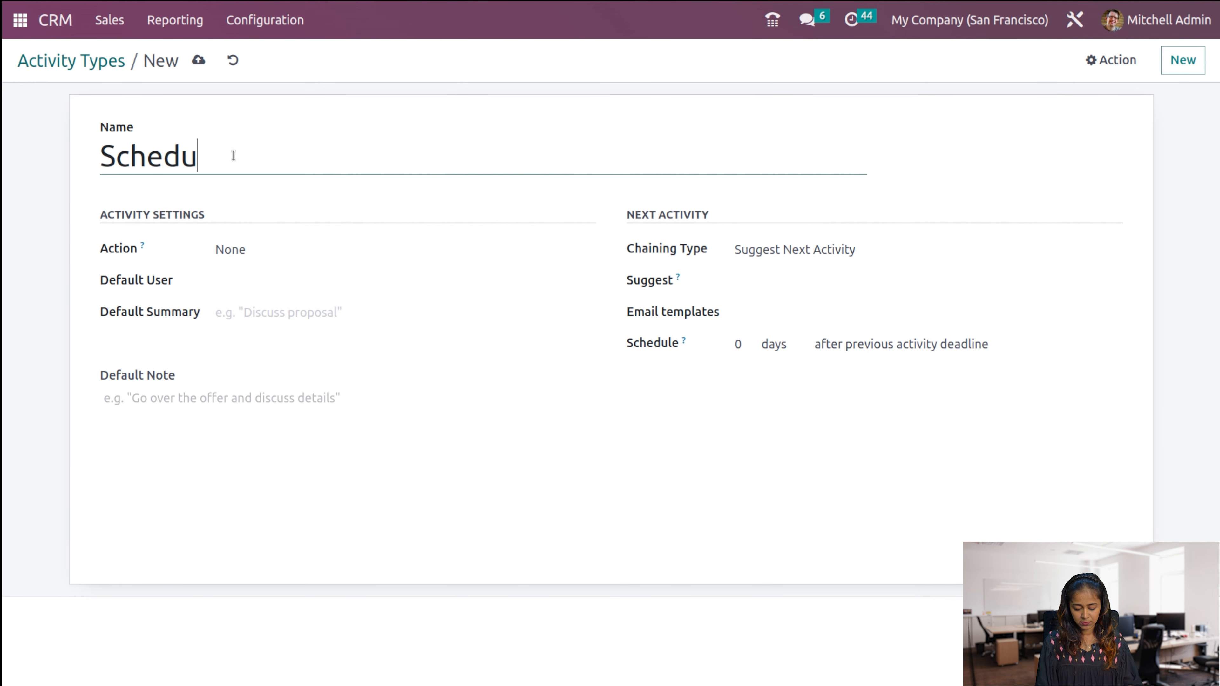
text(le a me)
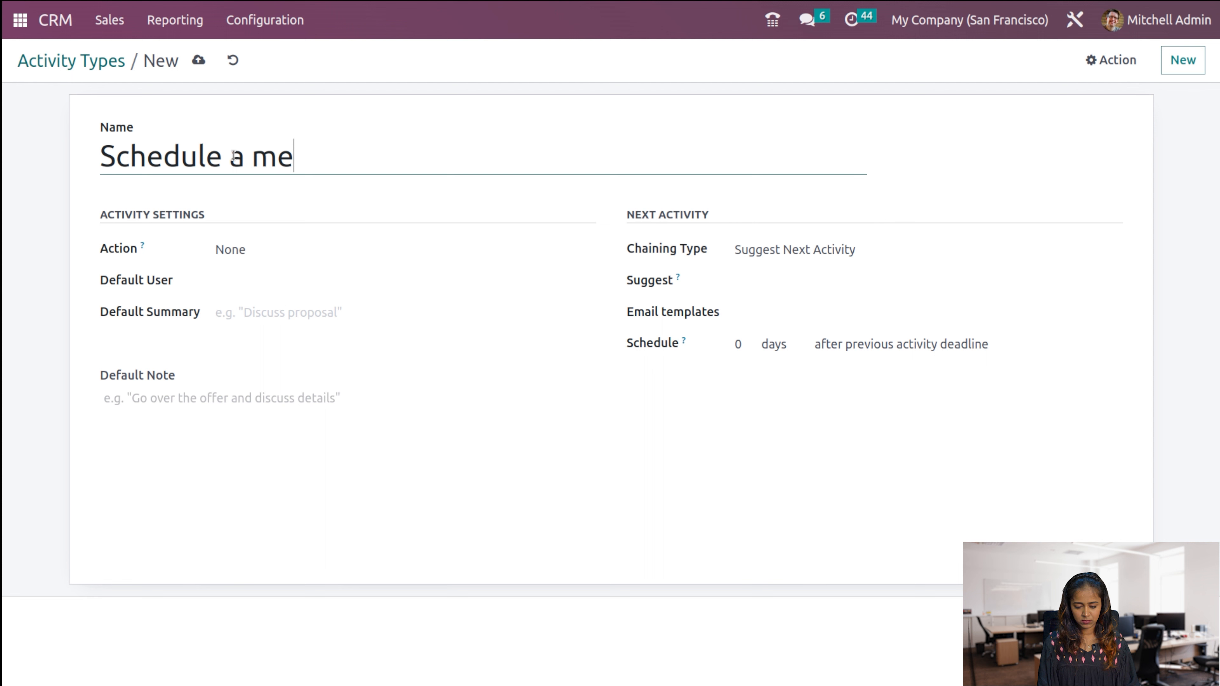
text(eting)
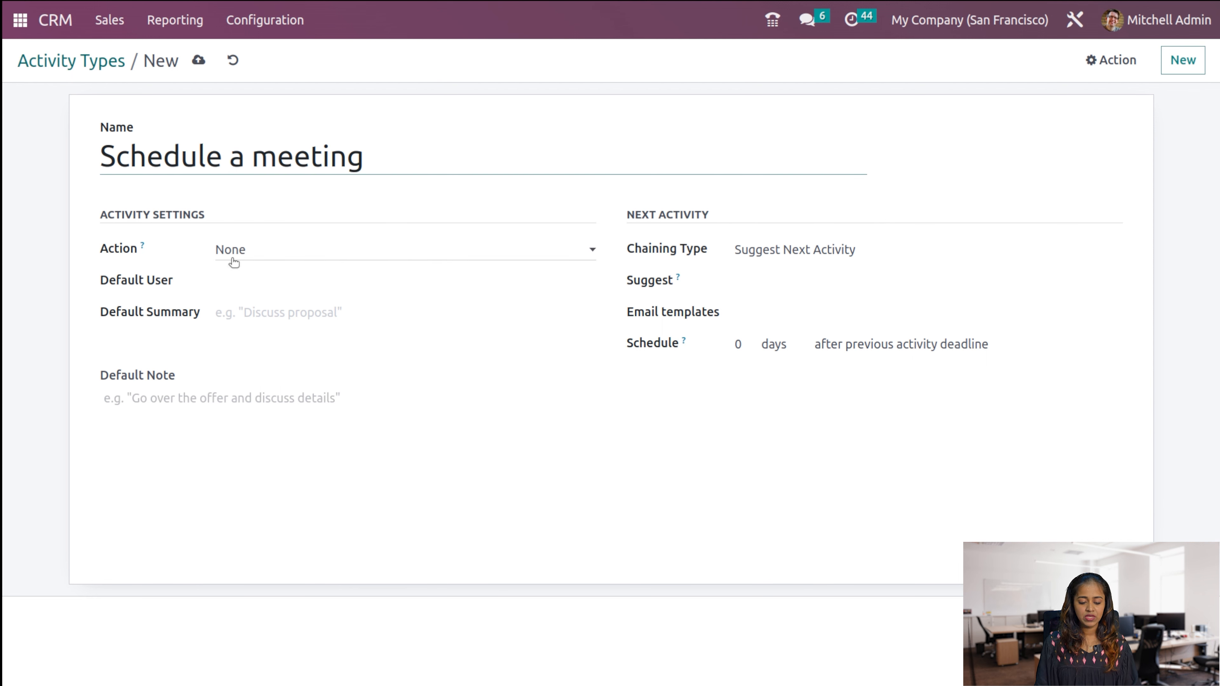
- Set the activity type's action to Meeting and assign the administrator user as its default user
click(302, 250)
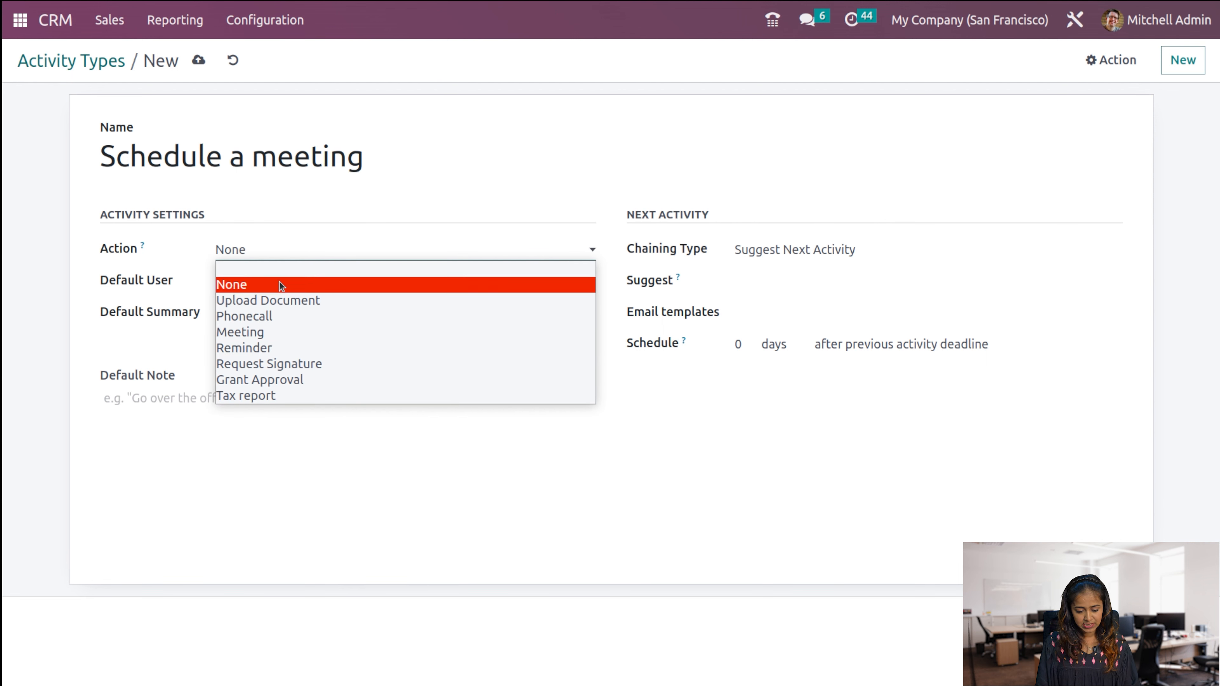
click(267, 332)
click(233, 276)
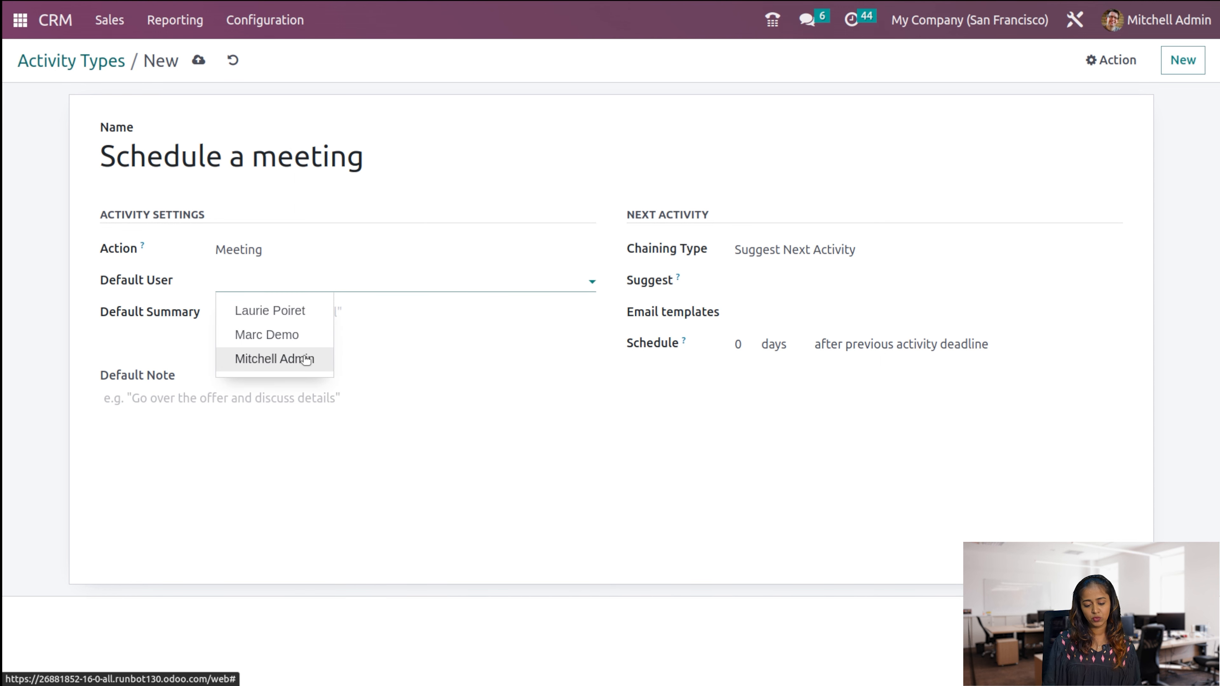
click(303, 357)
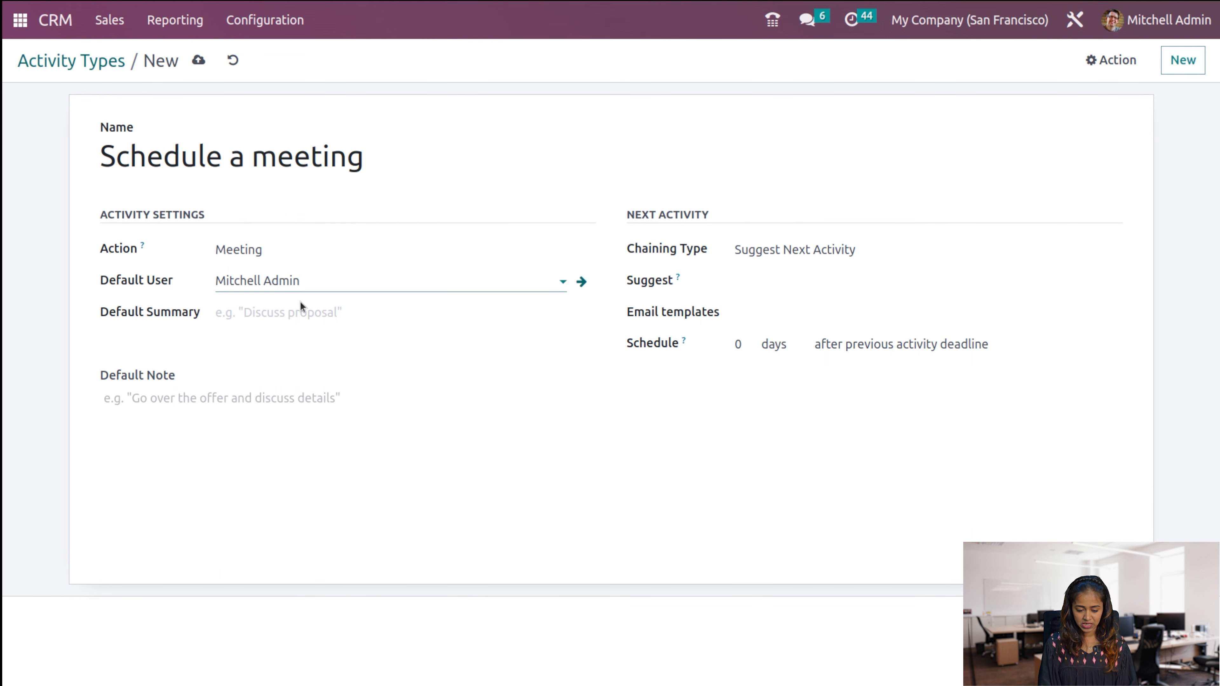
- Enter "Discuss proposal" as the activity type's default summary
click(270, 316)
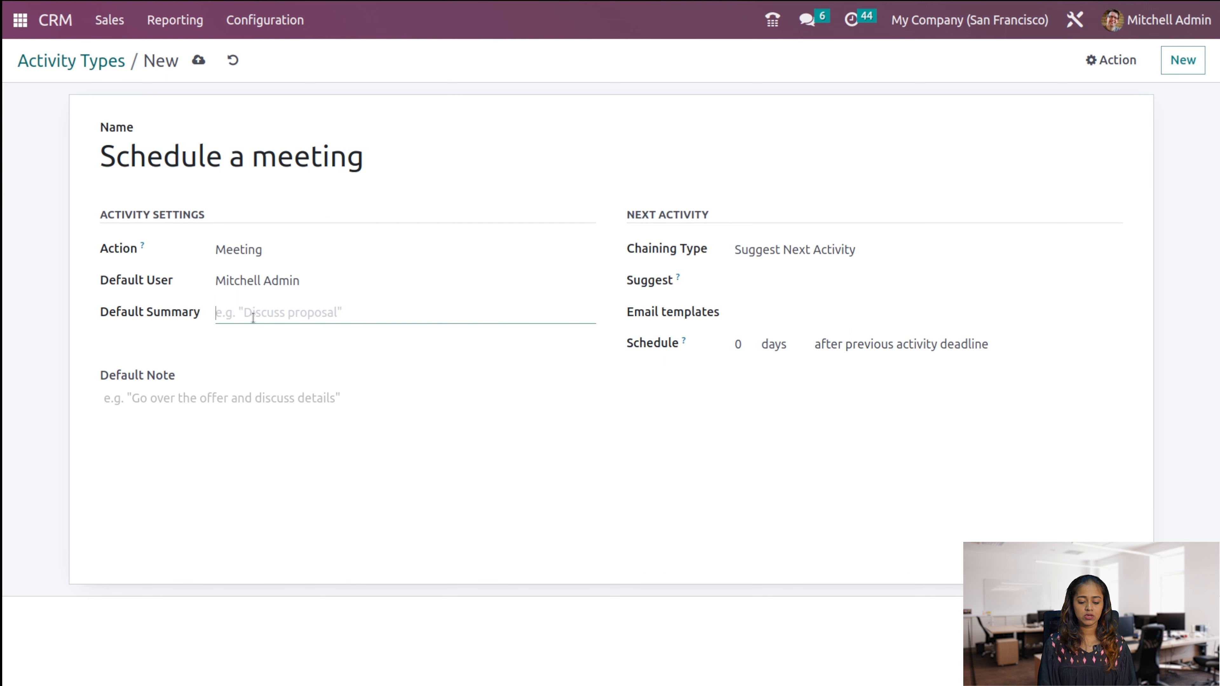
text(Disc)
key(BackSpace)
key(BackSpace)
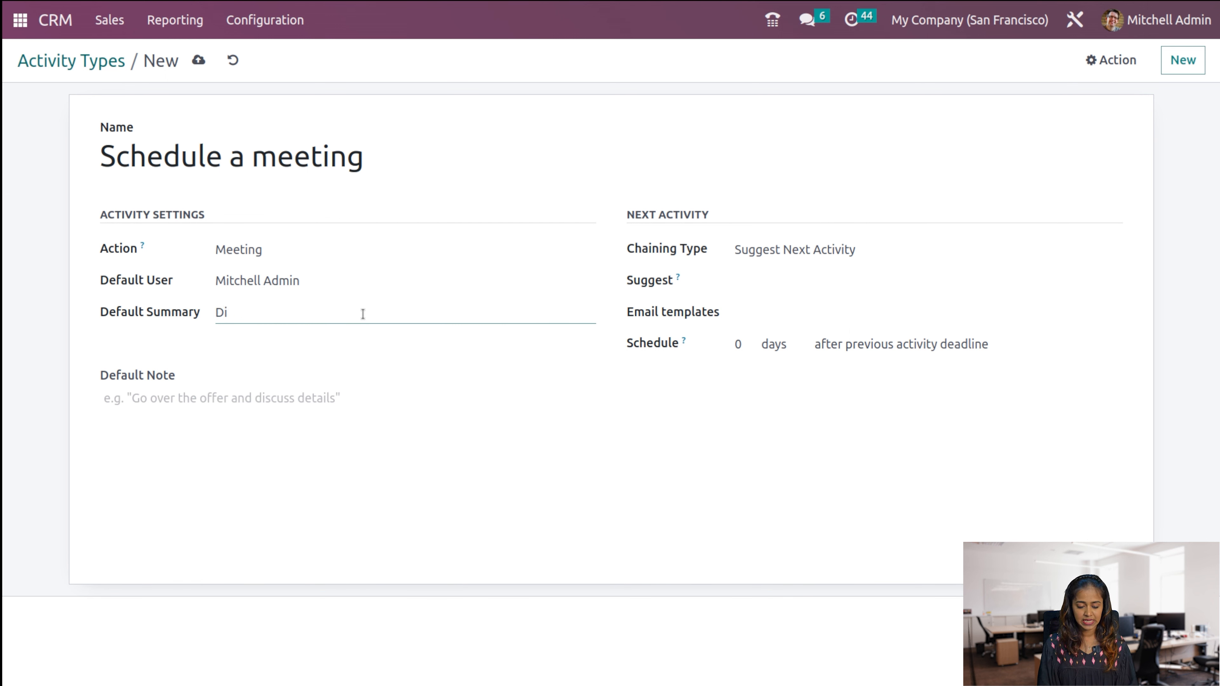
text(scuss p)
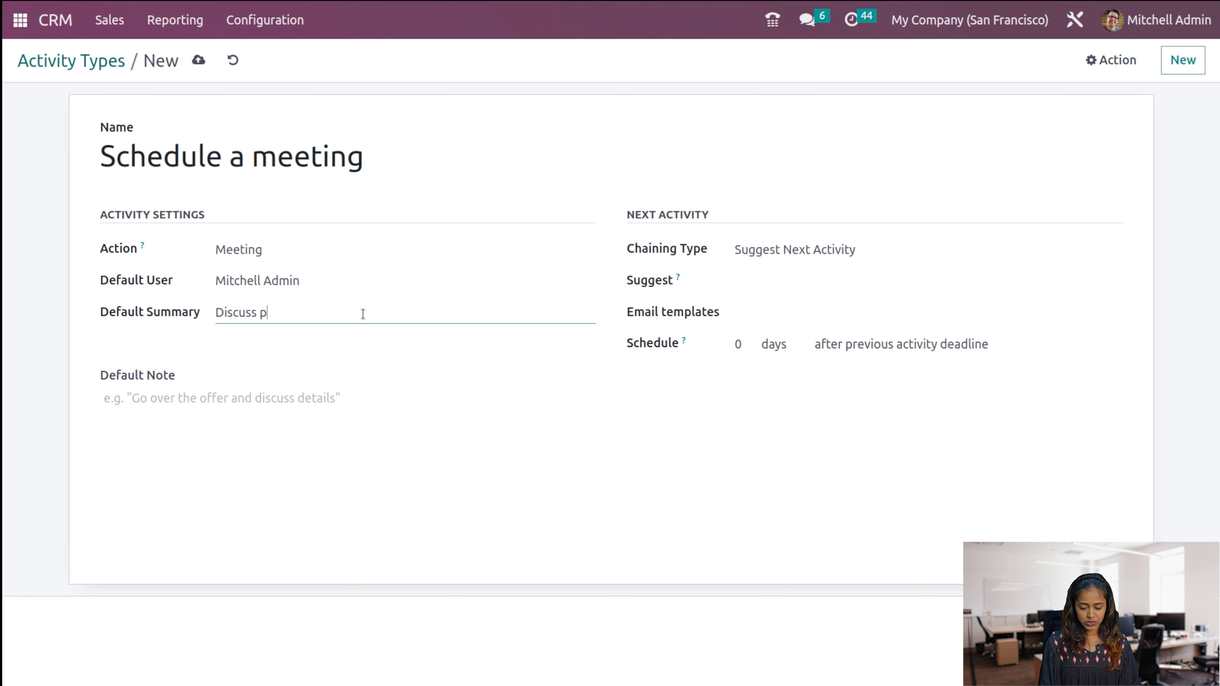
text(roposal)
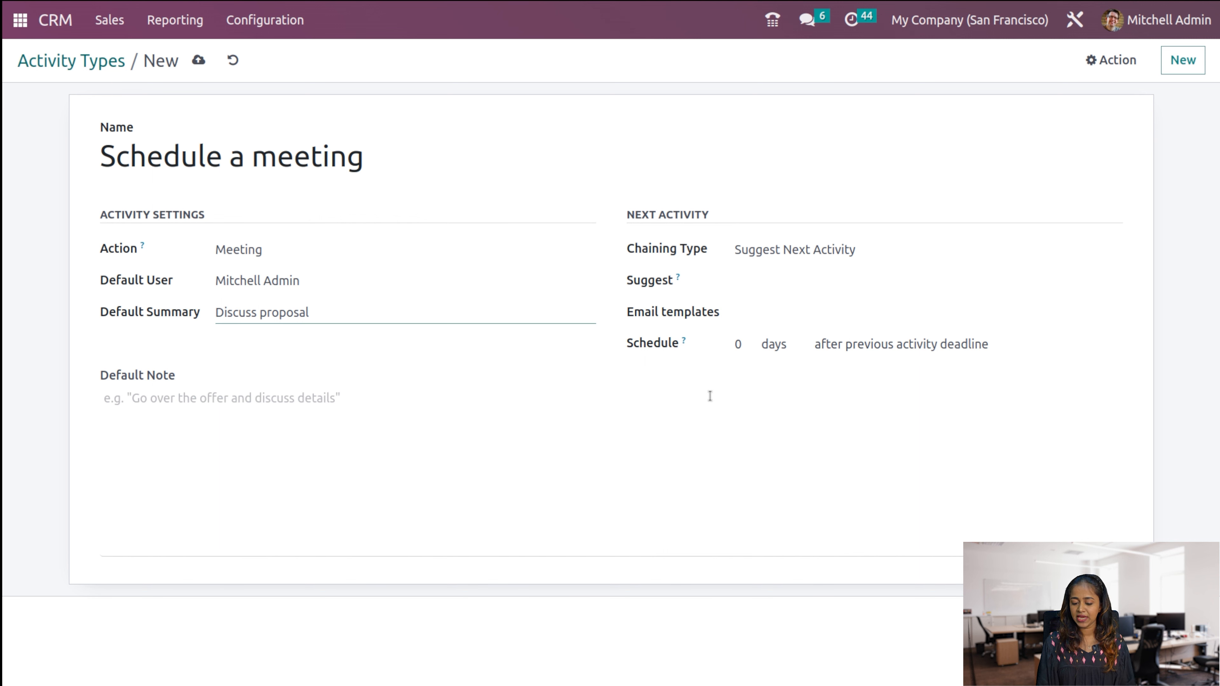
- Review the available chaining types and the activities that can be suggested as the next activity
click(844, 261)
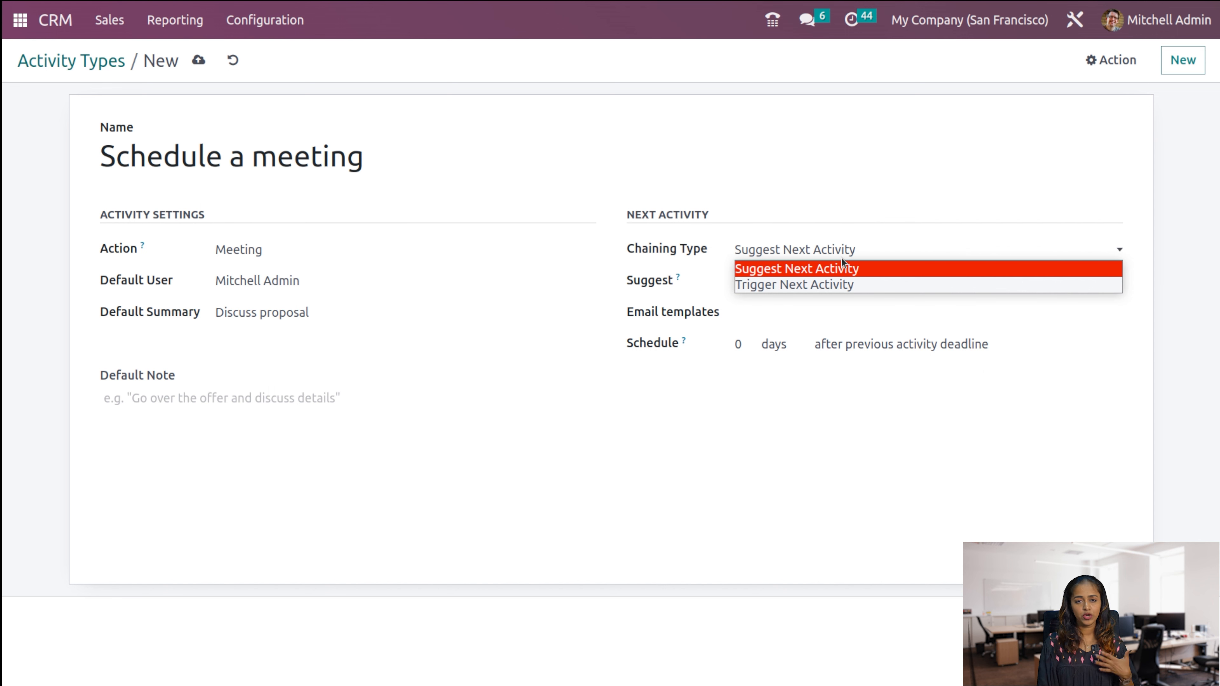
click(681, 279)
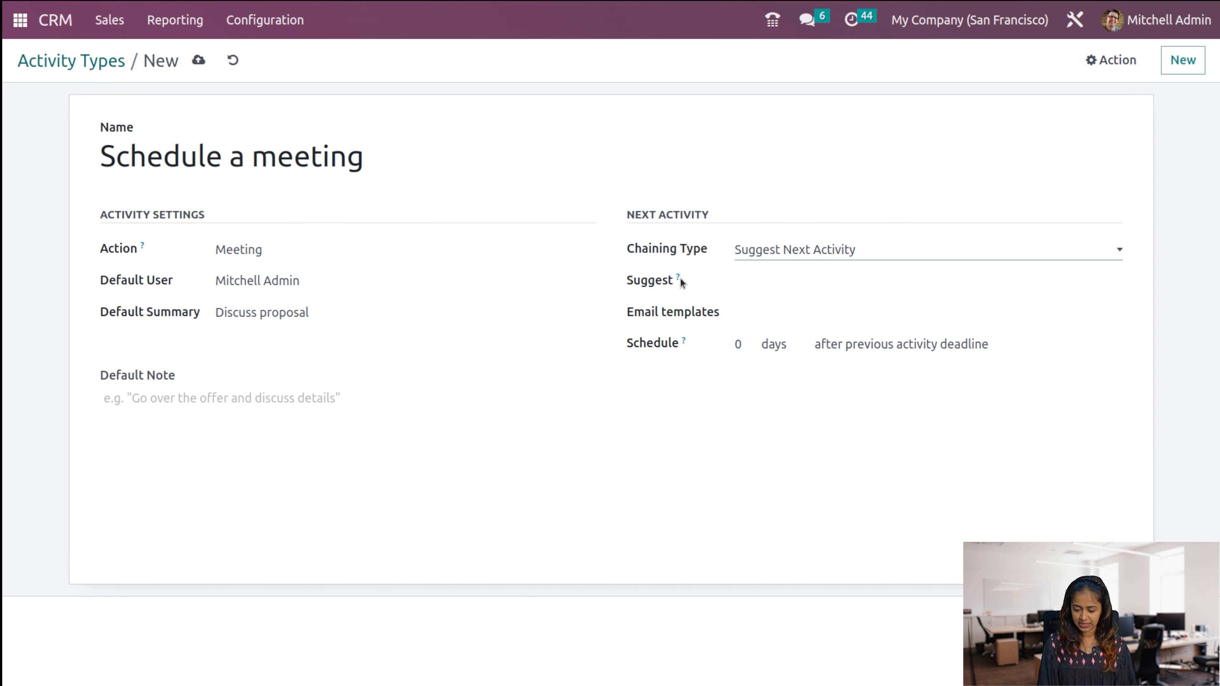
click(801, 280)
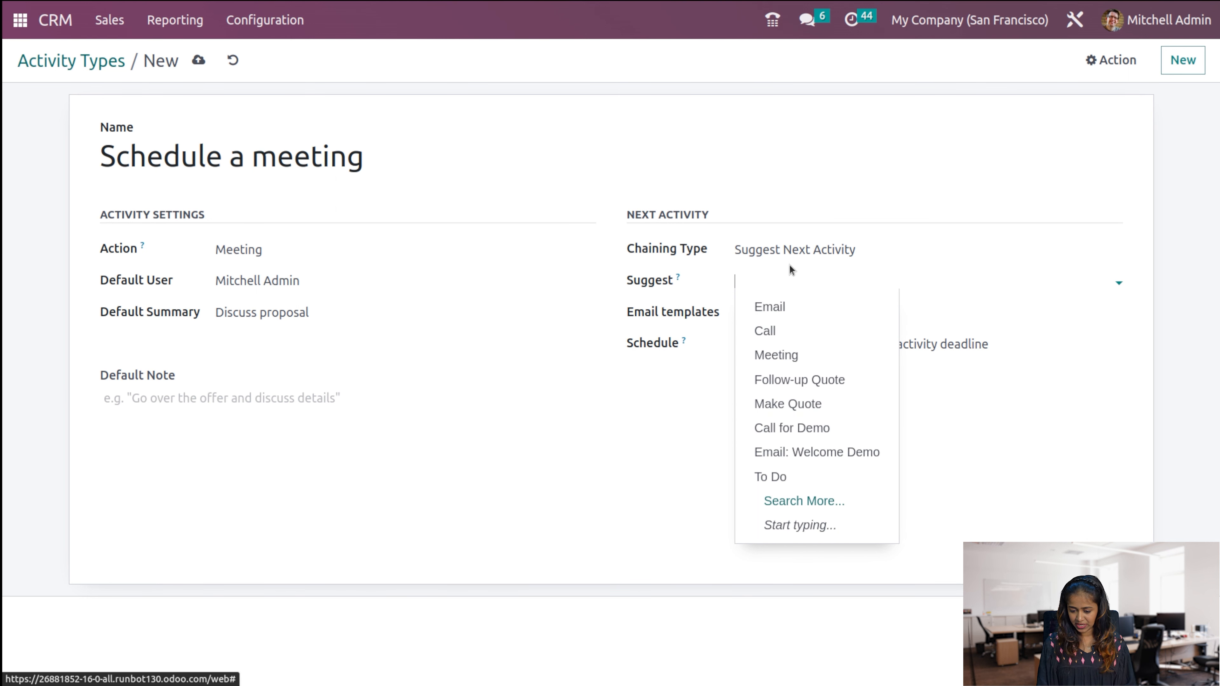
click(702, 463)
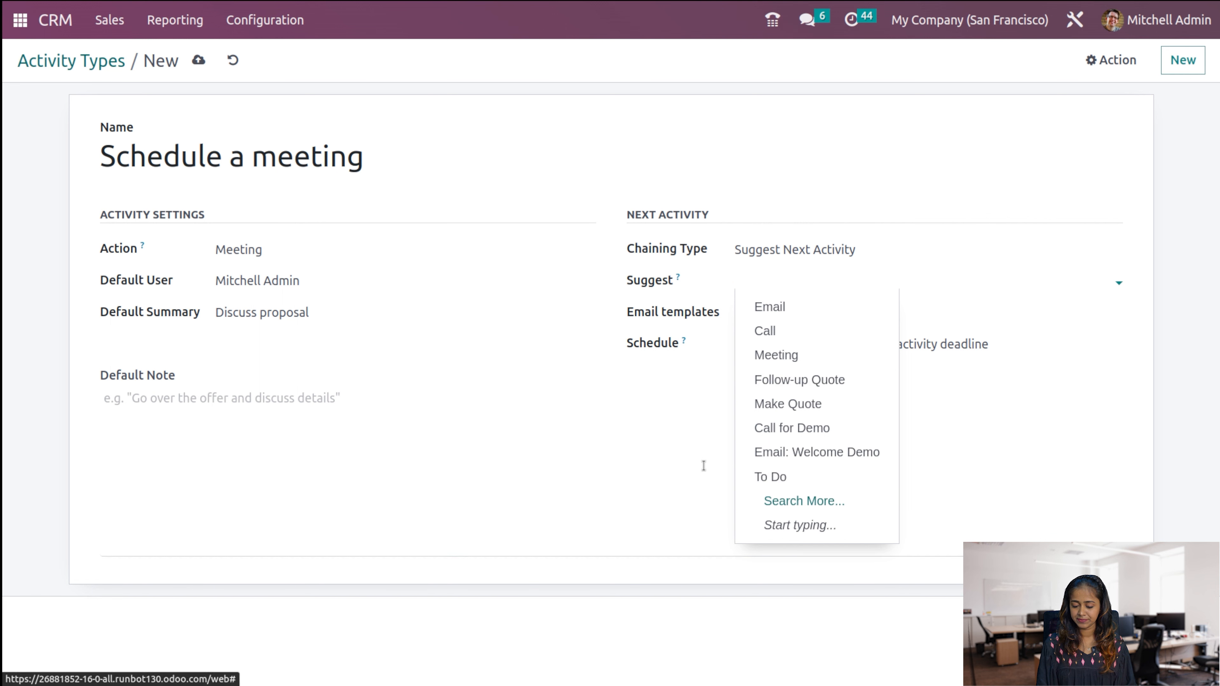
- Add the Welcome Demo email template and schedule the activity 1 day after the previous activity deadline
click(799, 311)
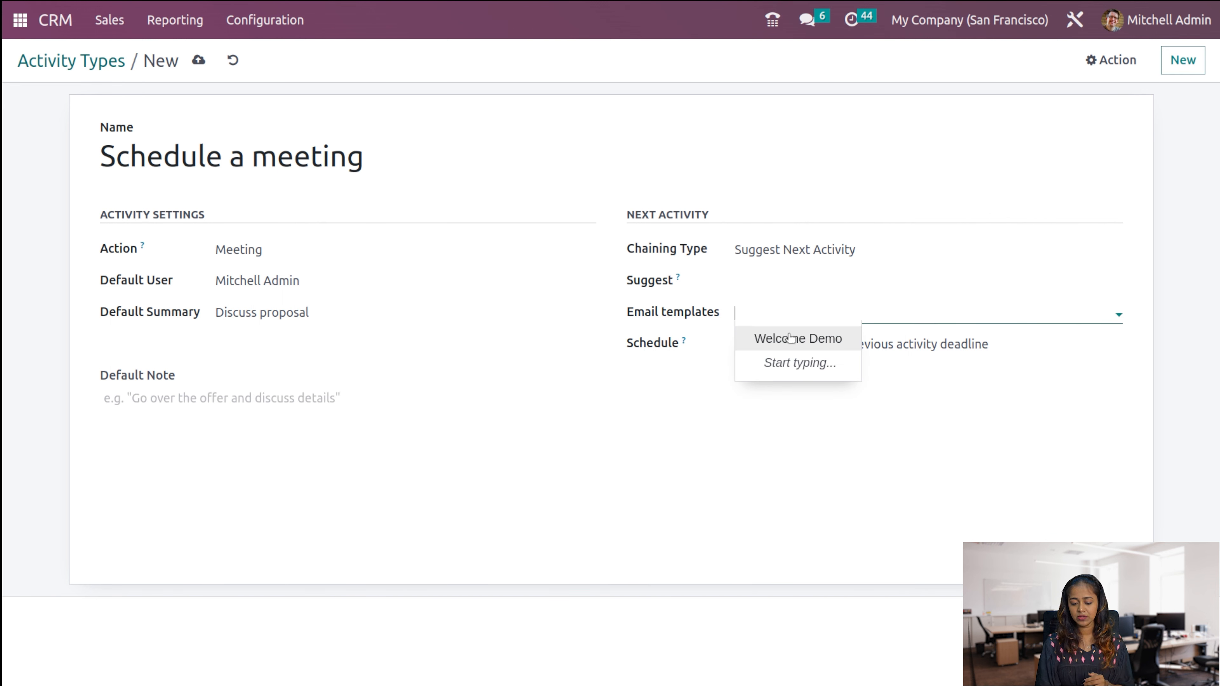
click(790, 339)
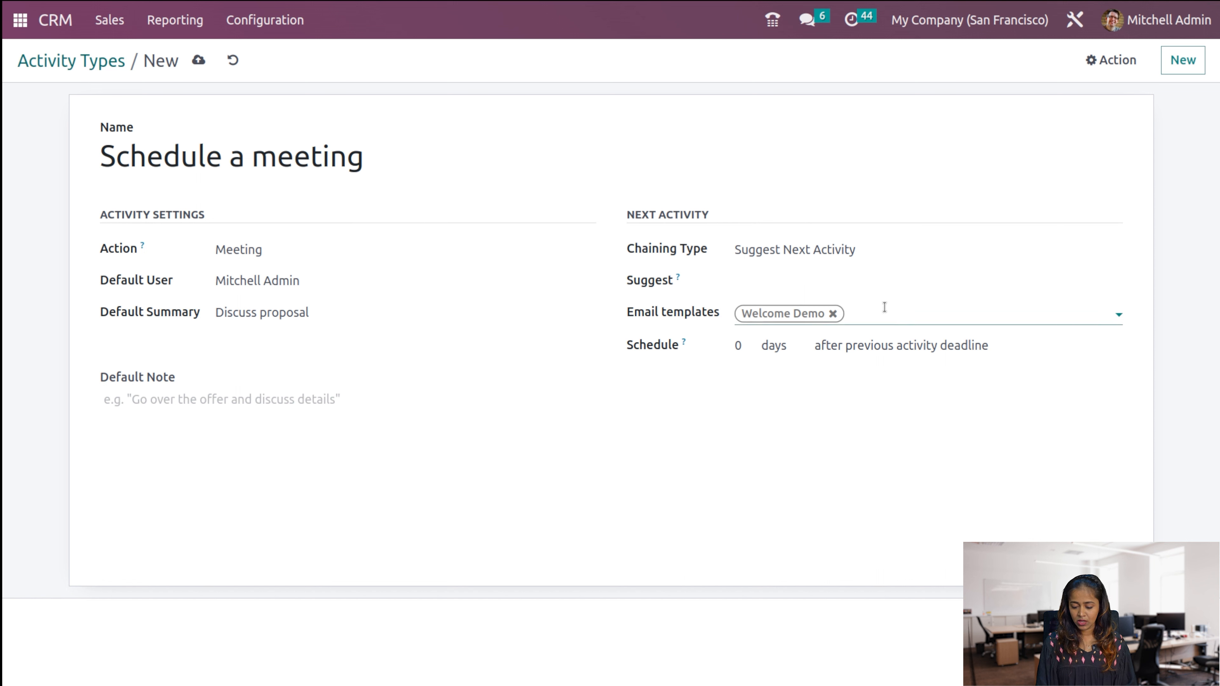
click(743, 352)
key(BackSpace)
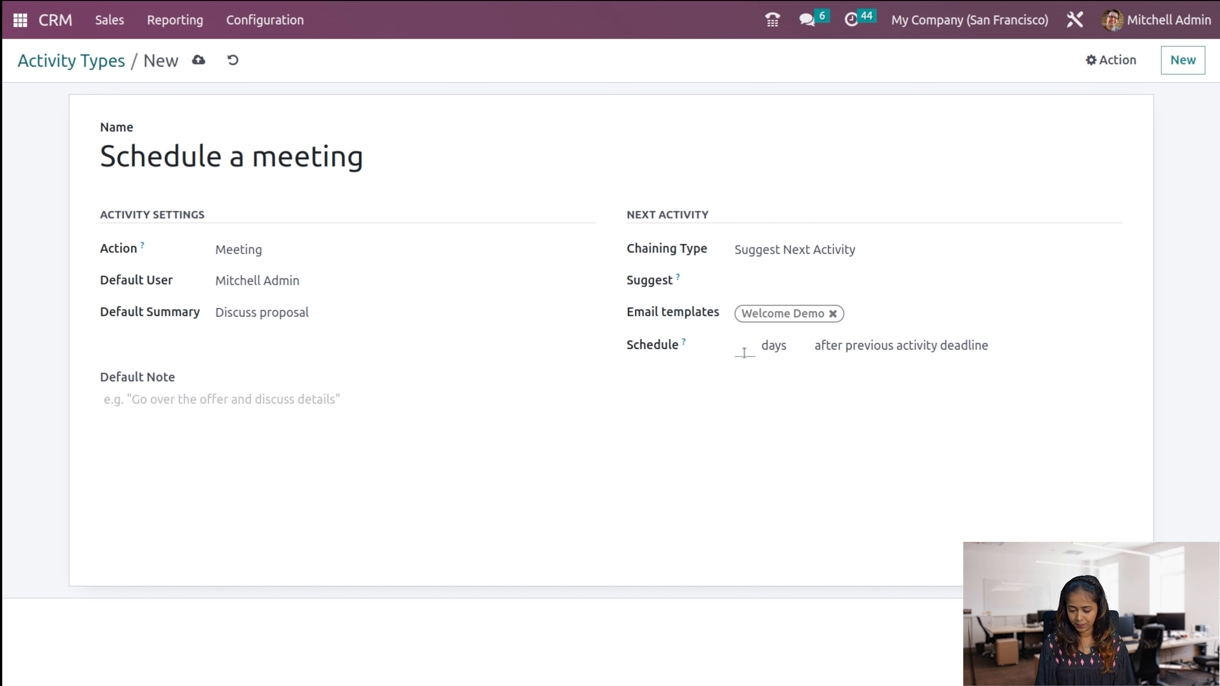
text(1)
click(788, 505)
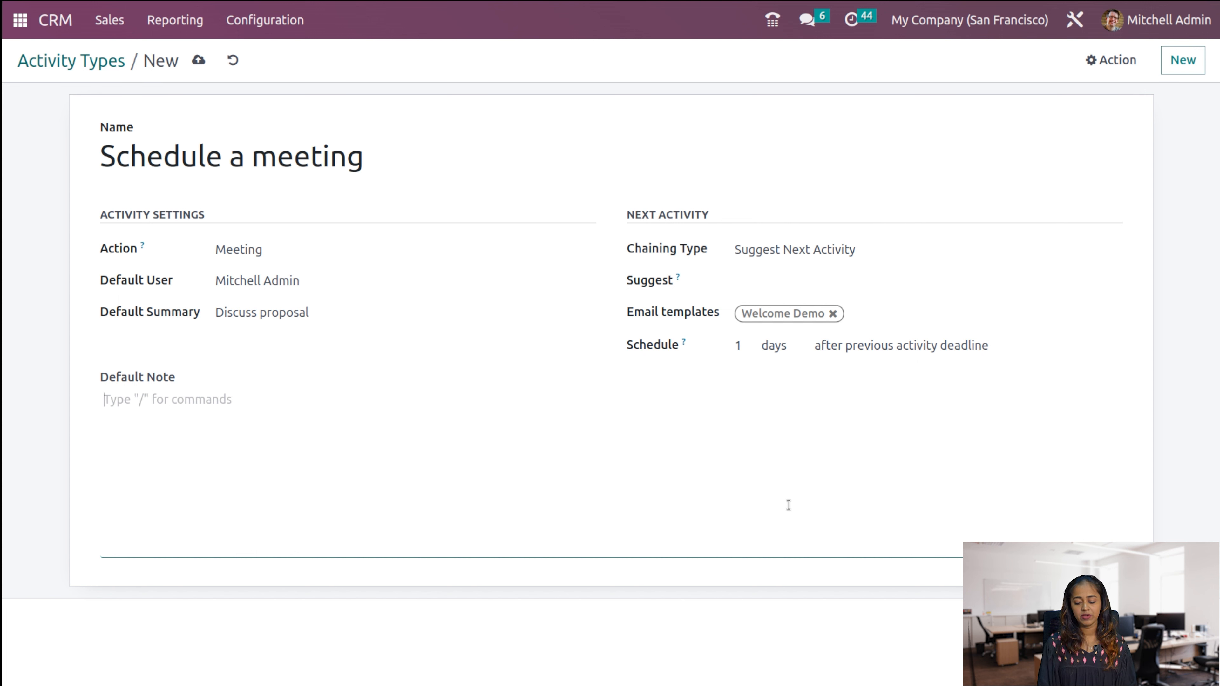
click(491, 632)
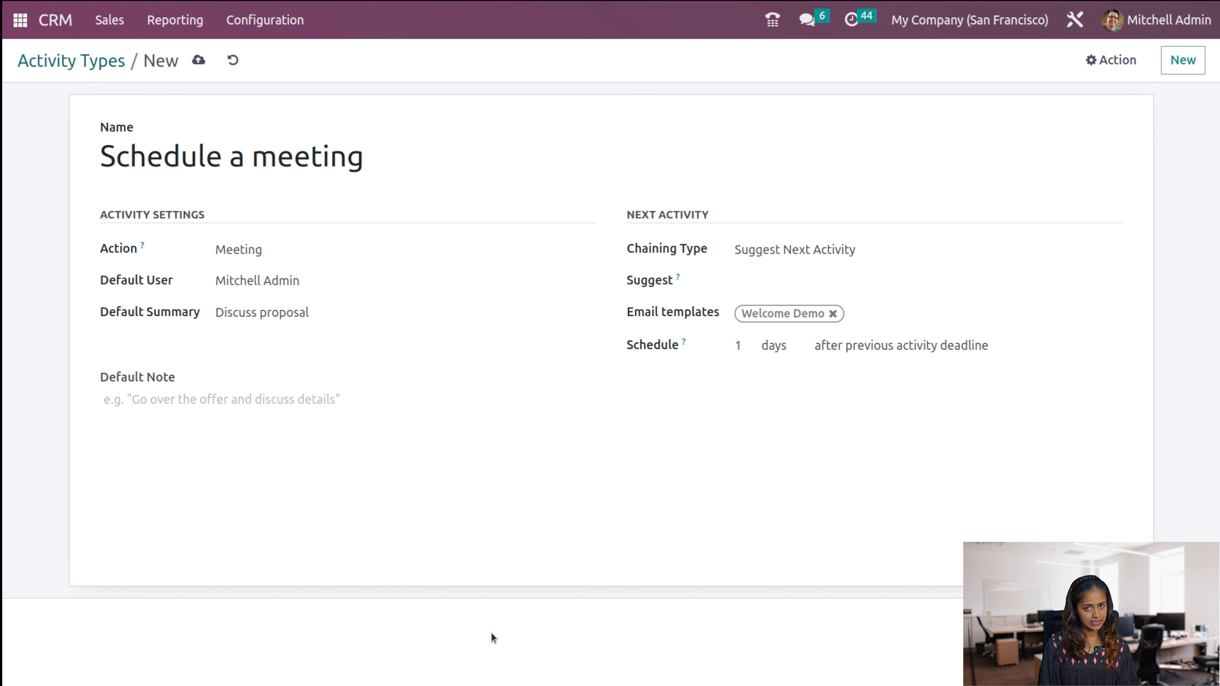
- Open the CRM pipeline tags and add a tag named "new" to the list
click(265, 20)
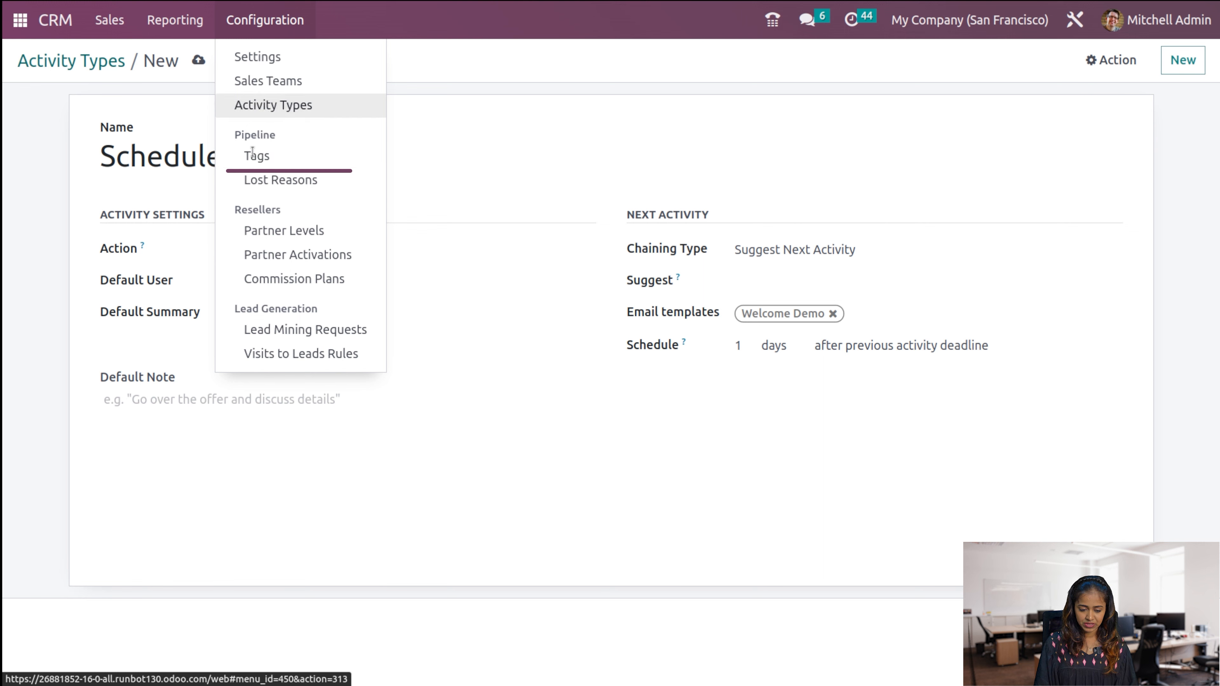
click(268, 160)
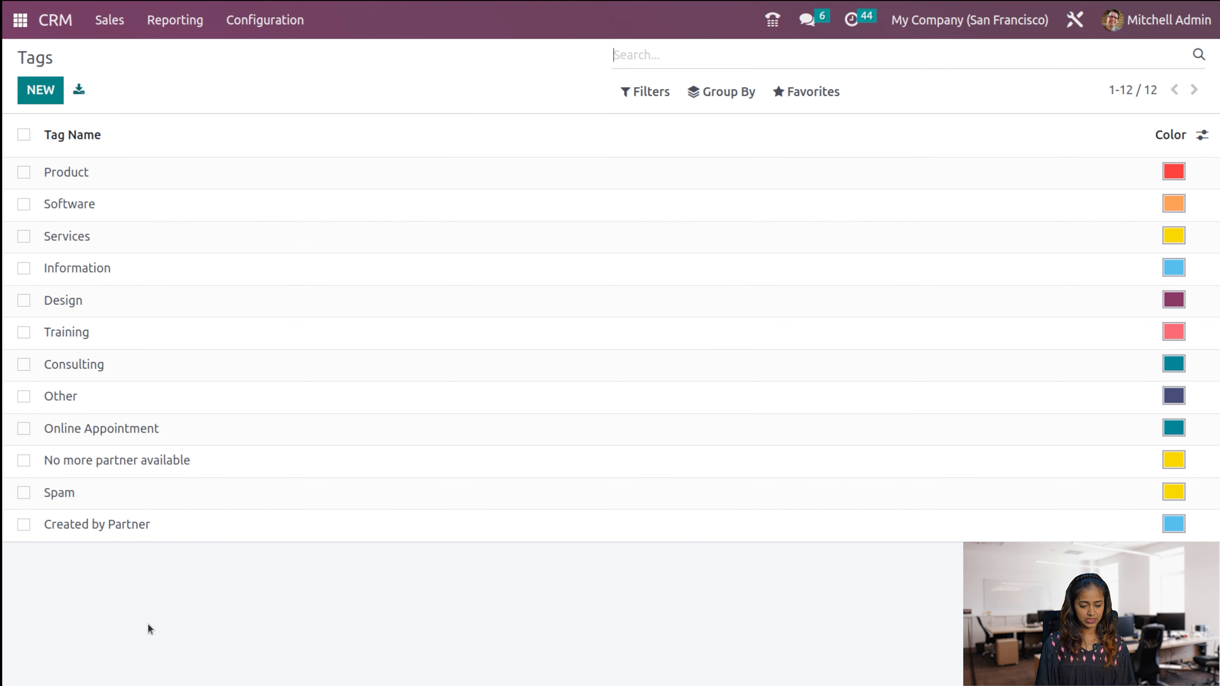
click(40, 90)
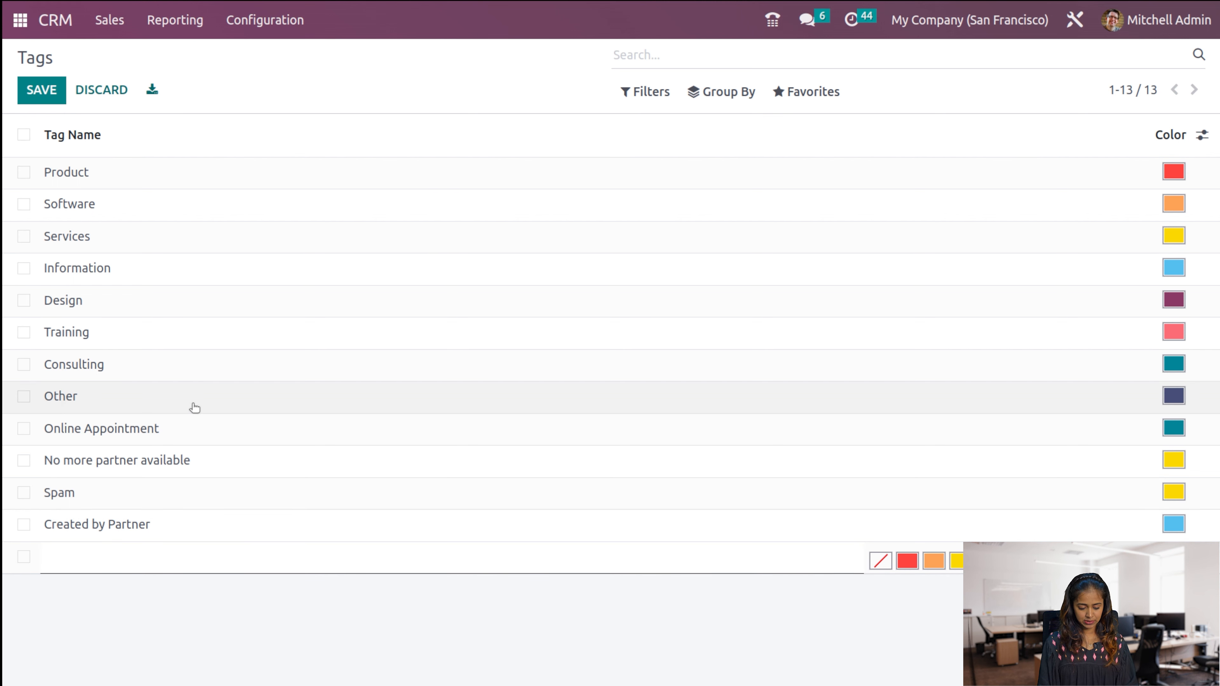
text(new)
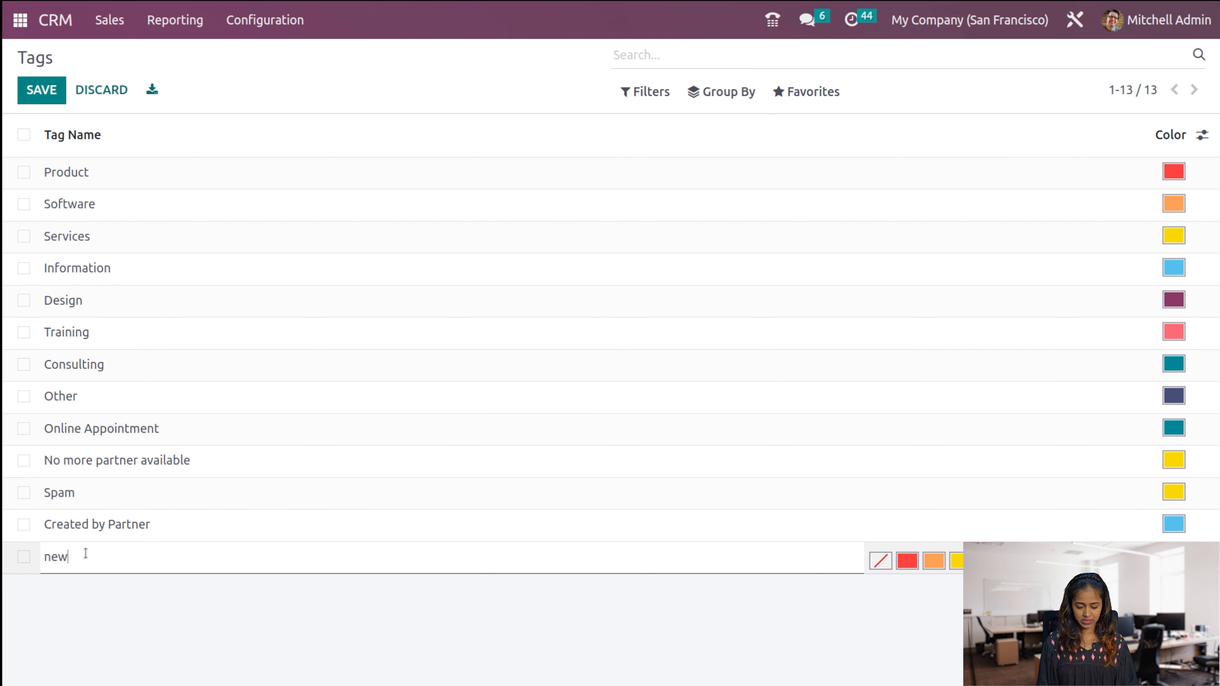
click(118, 626)
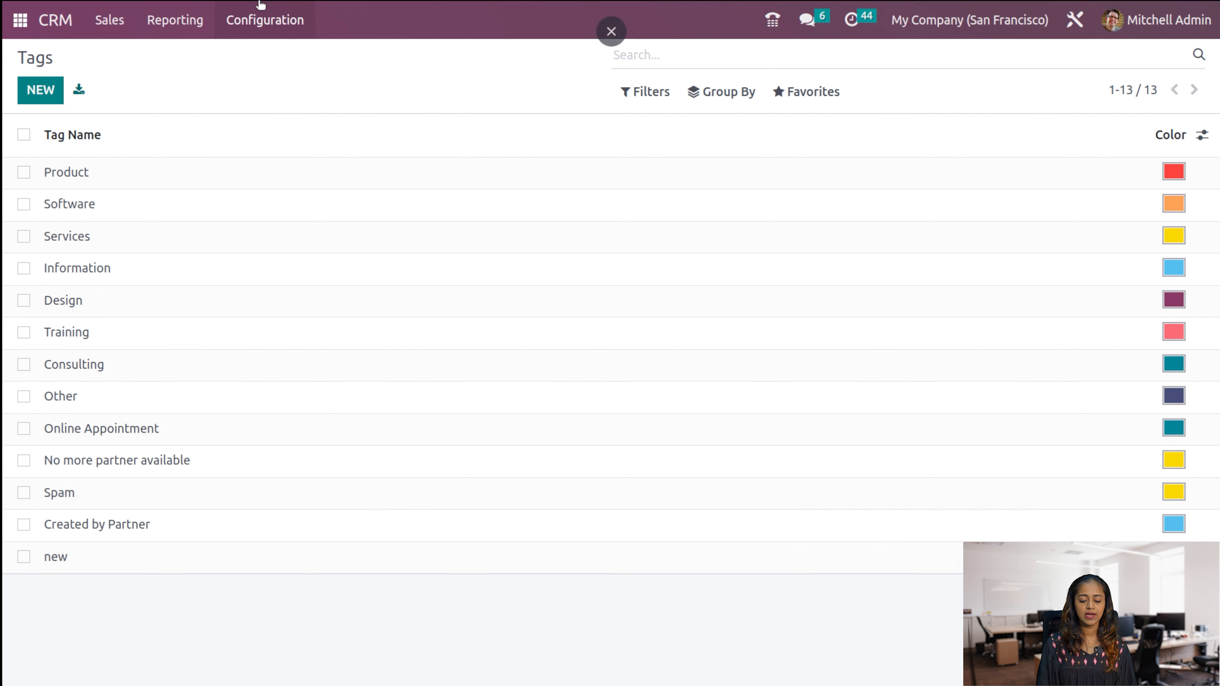
- Open the pipeline's lost reasons, add one described as "not applicable" and save it
click(263, 20)
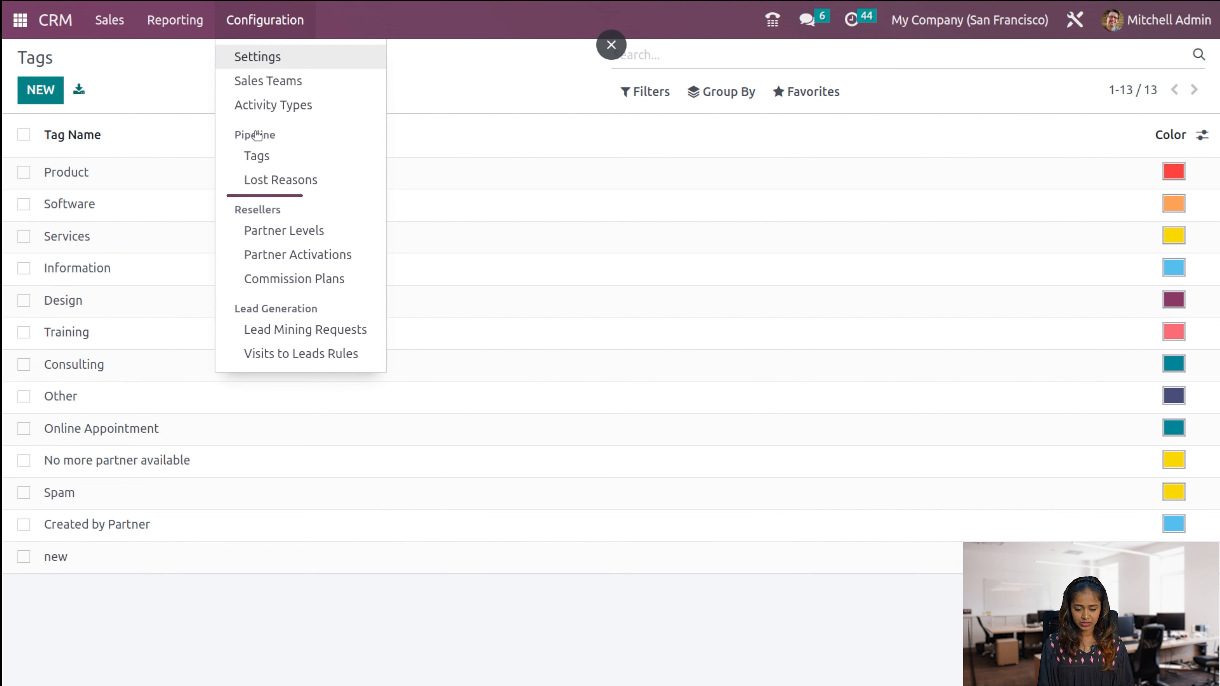
click(302, 181)
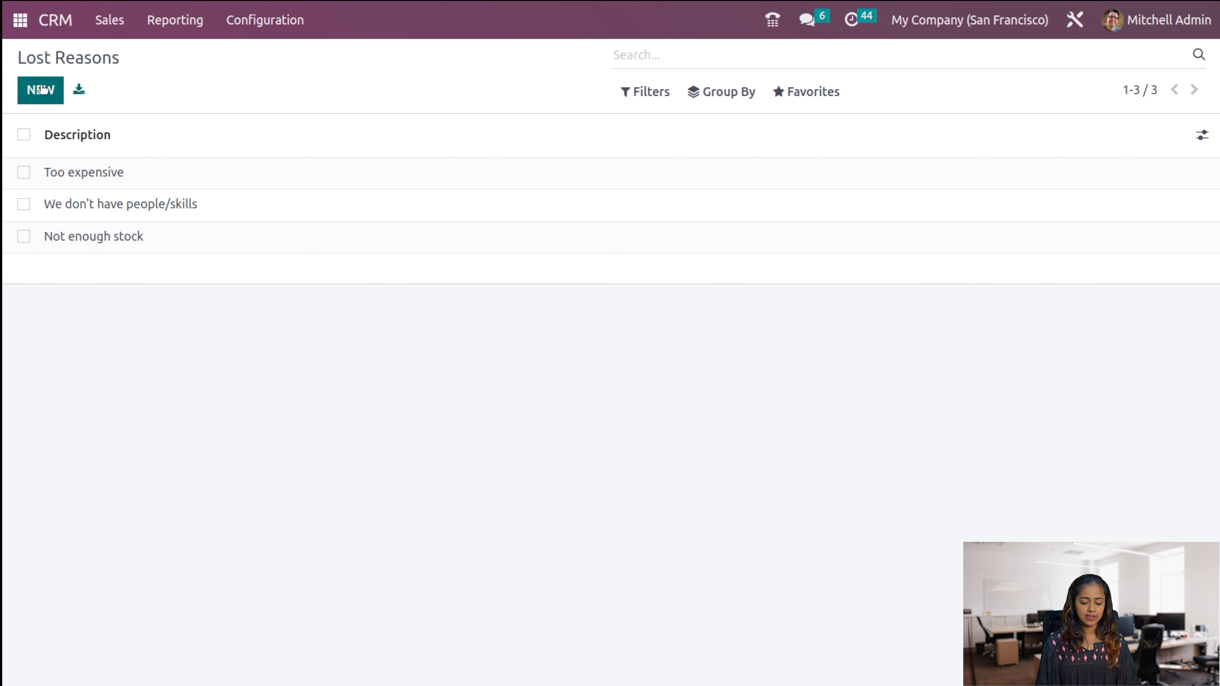
click(43, 88)
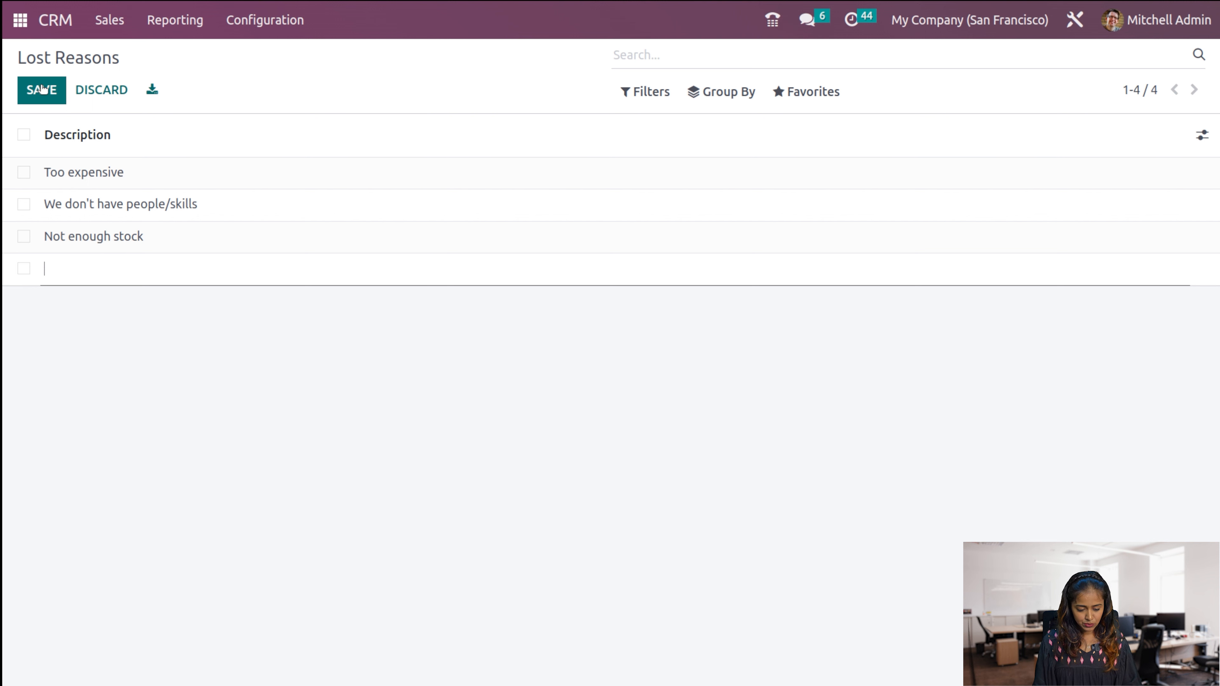
text(not )
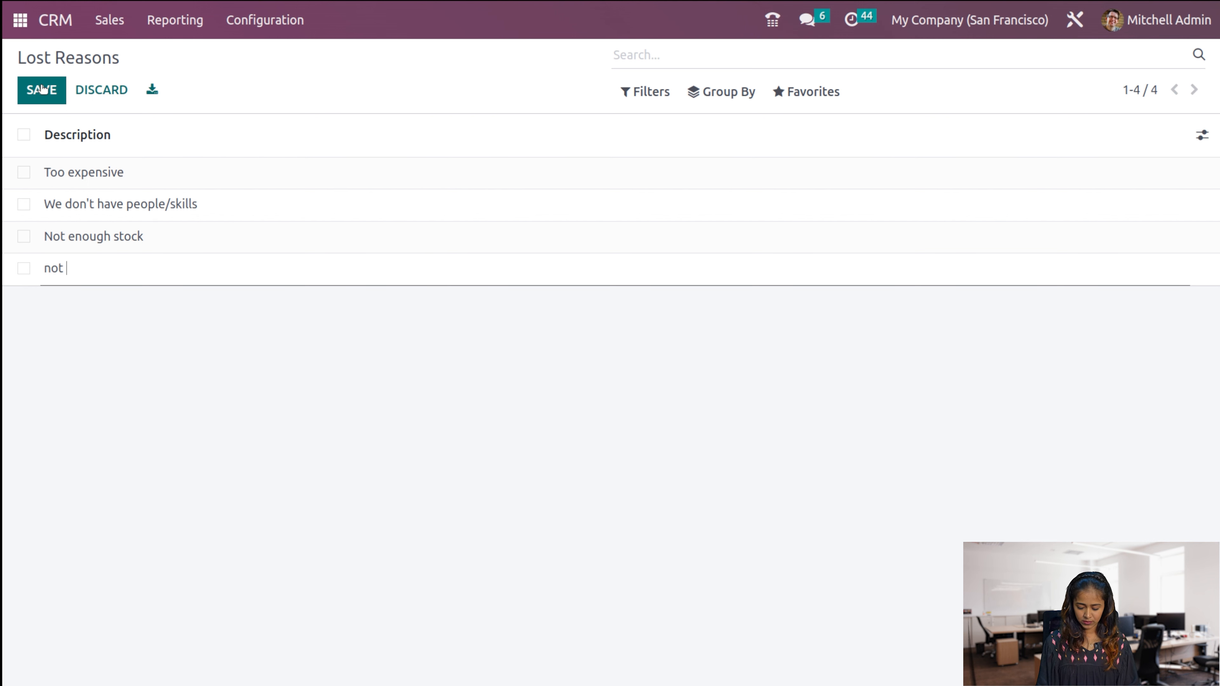
text(applicable)
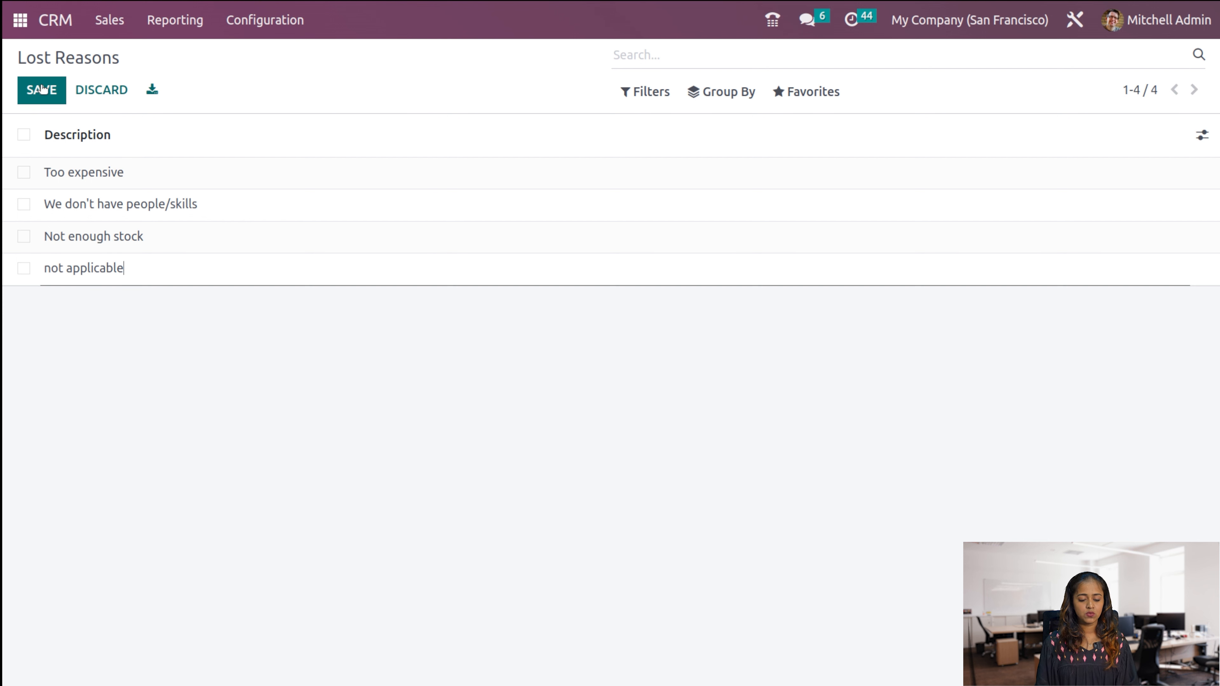
key(ctrl+a)
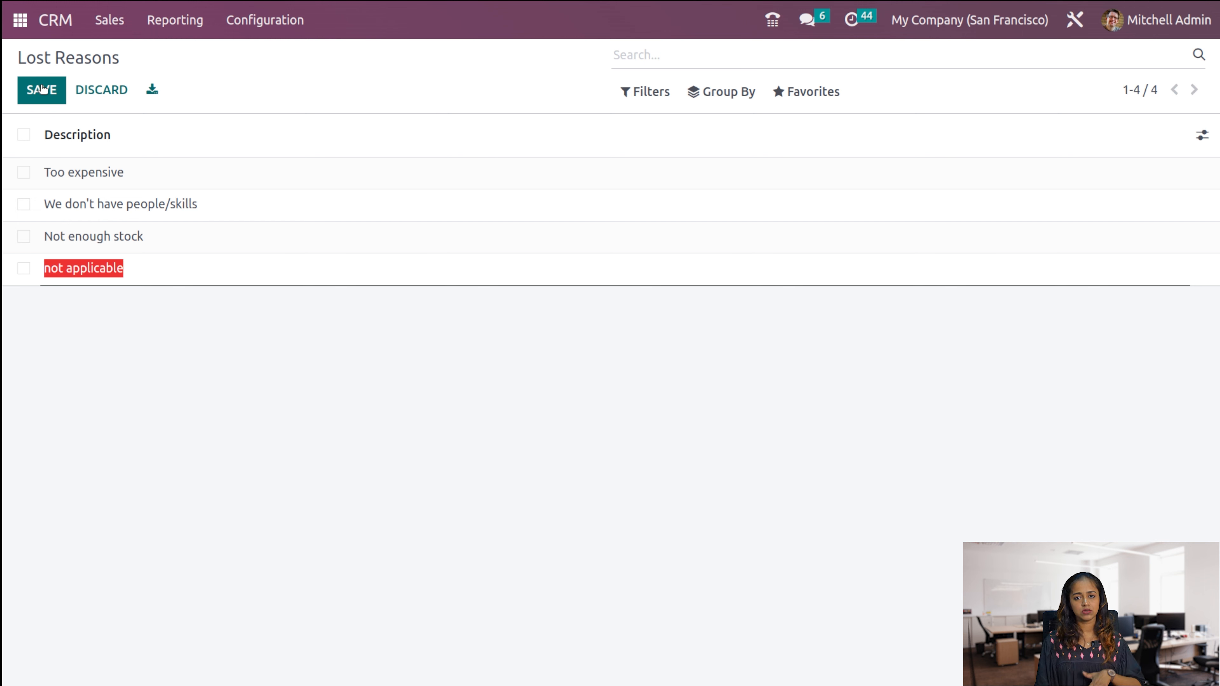
click(42, 90)
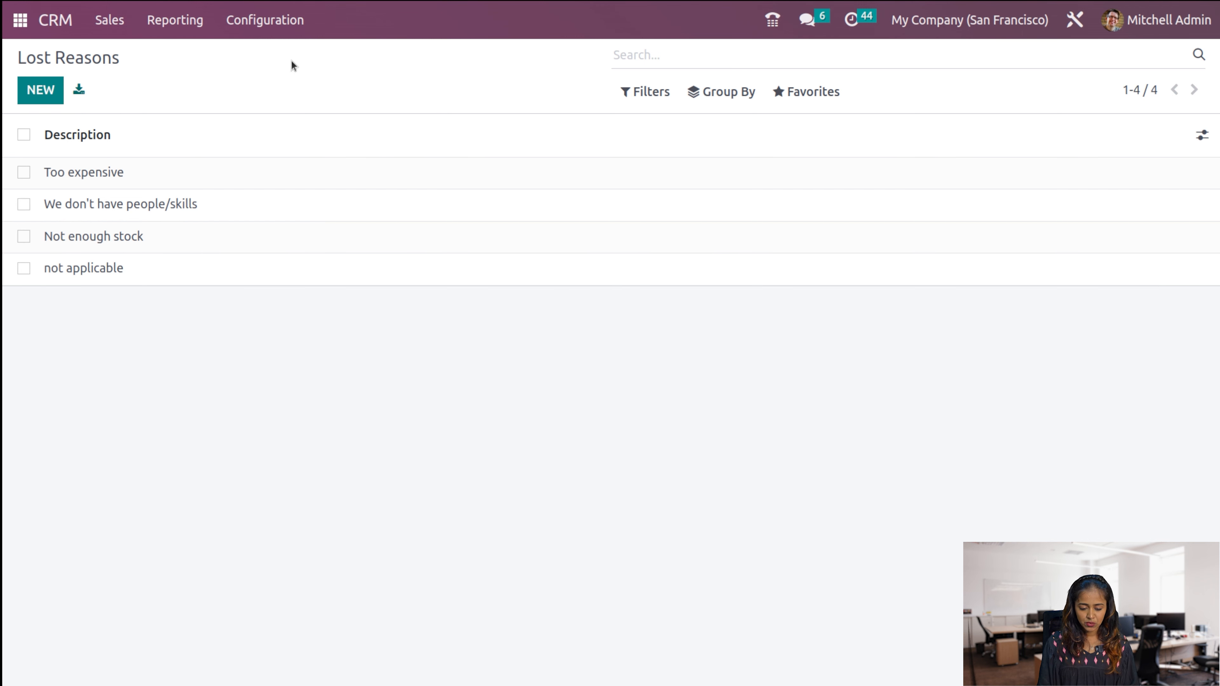
- Open the reseller partner levels and create a new level named Platinum
click(285, 27)
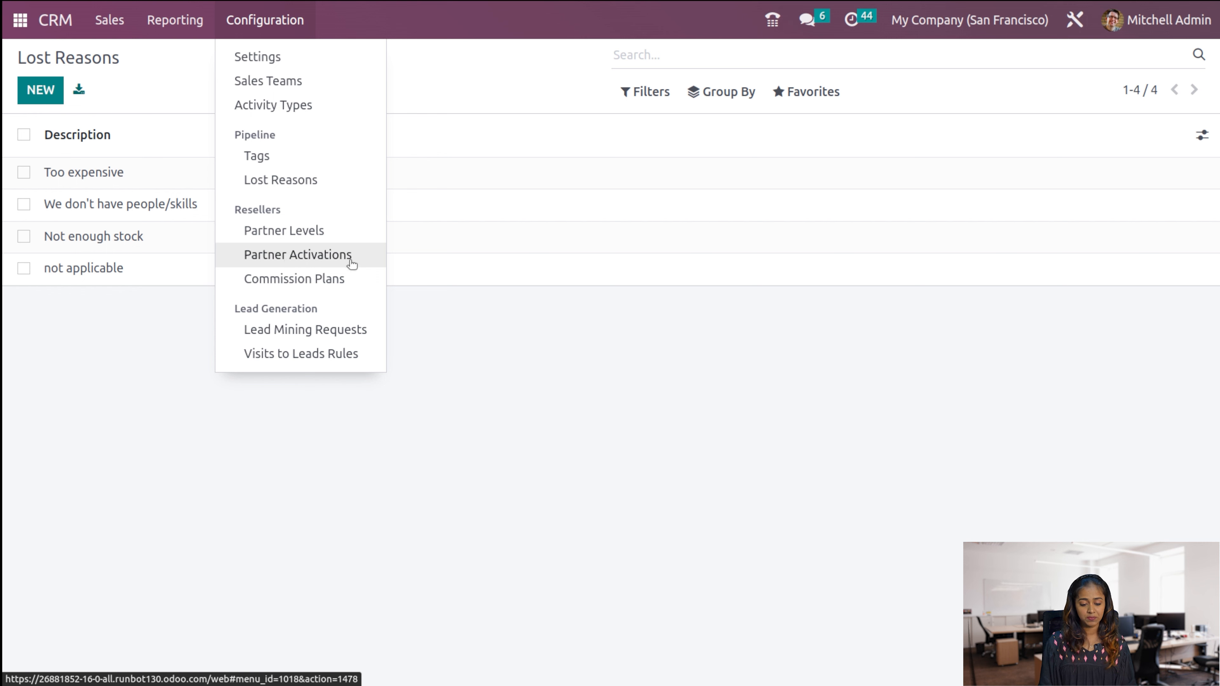
click(287, 229)
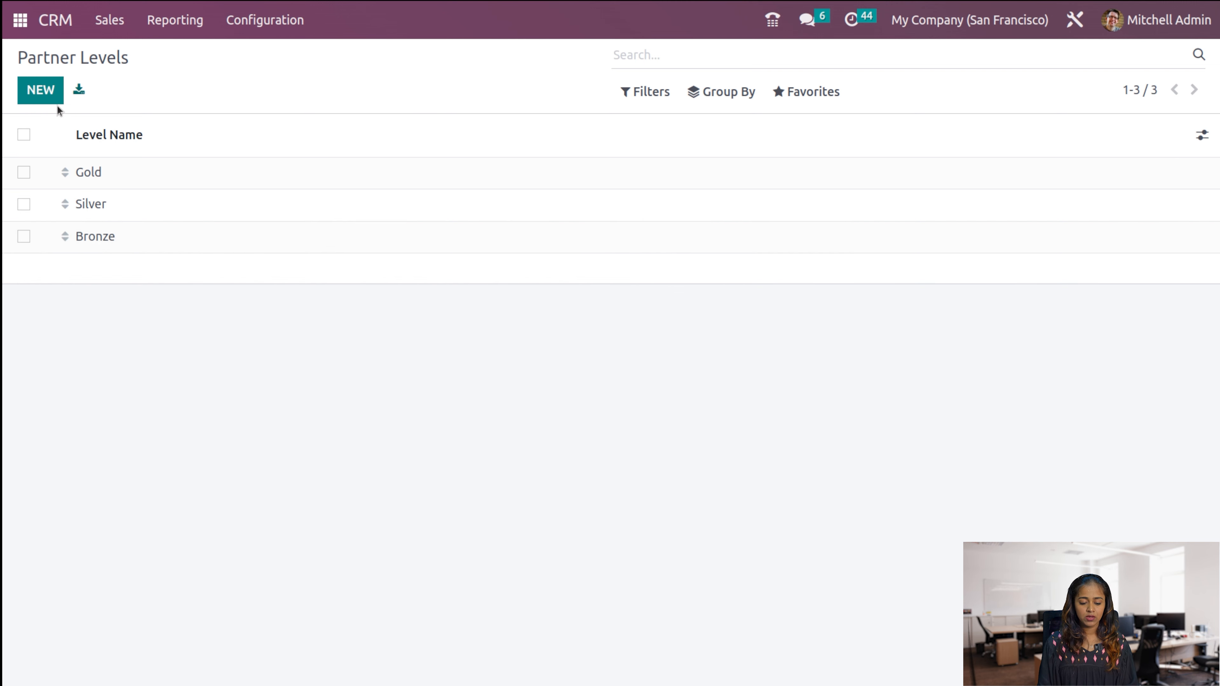
click(46, 89)
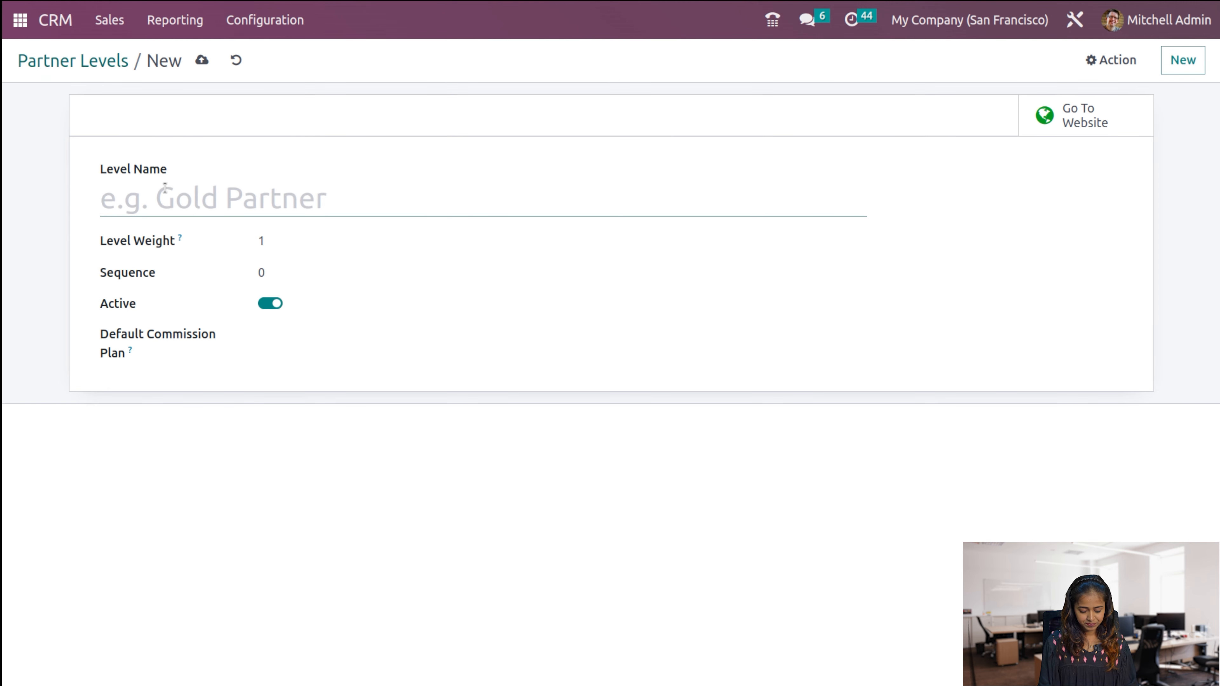
text(Plan)
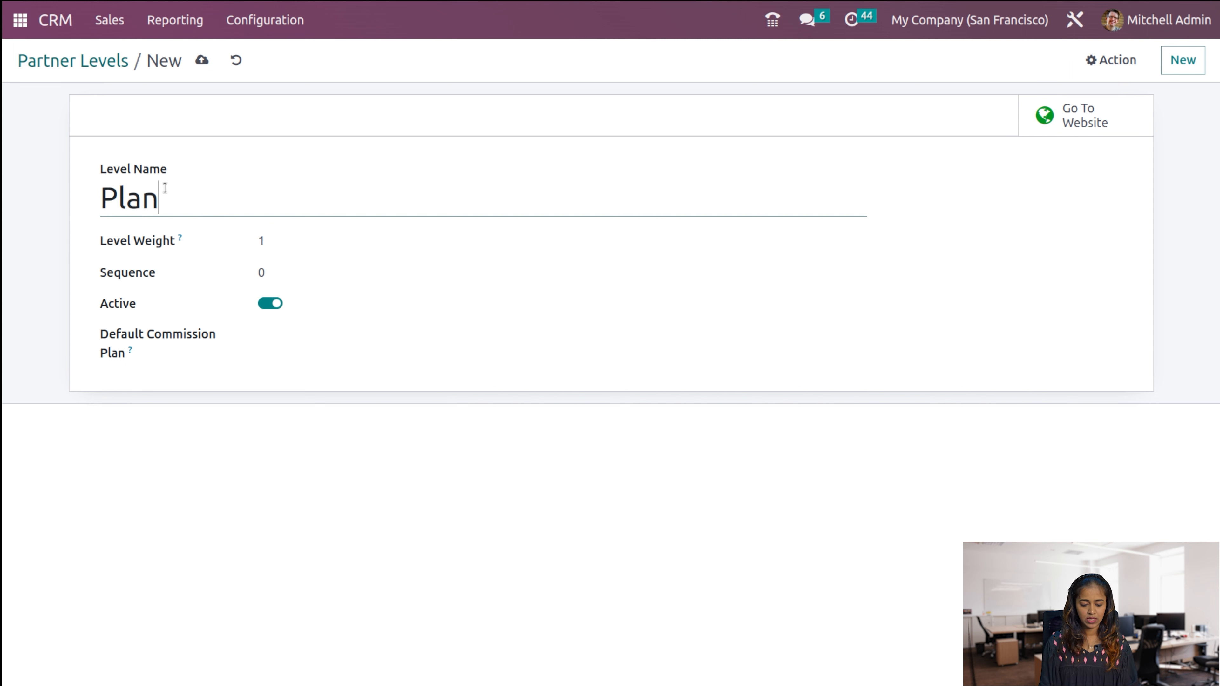
key(BackSpace)
text(tinum)
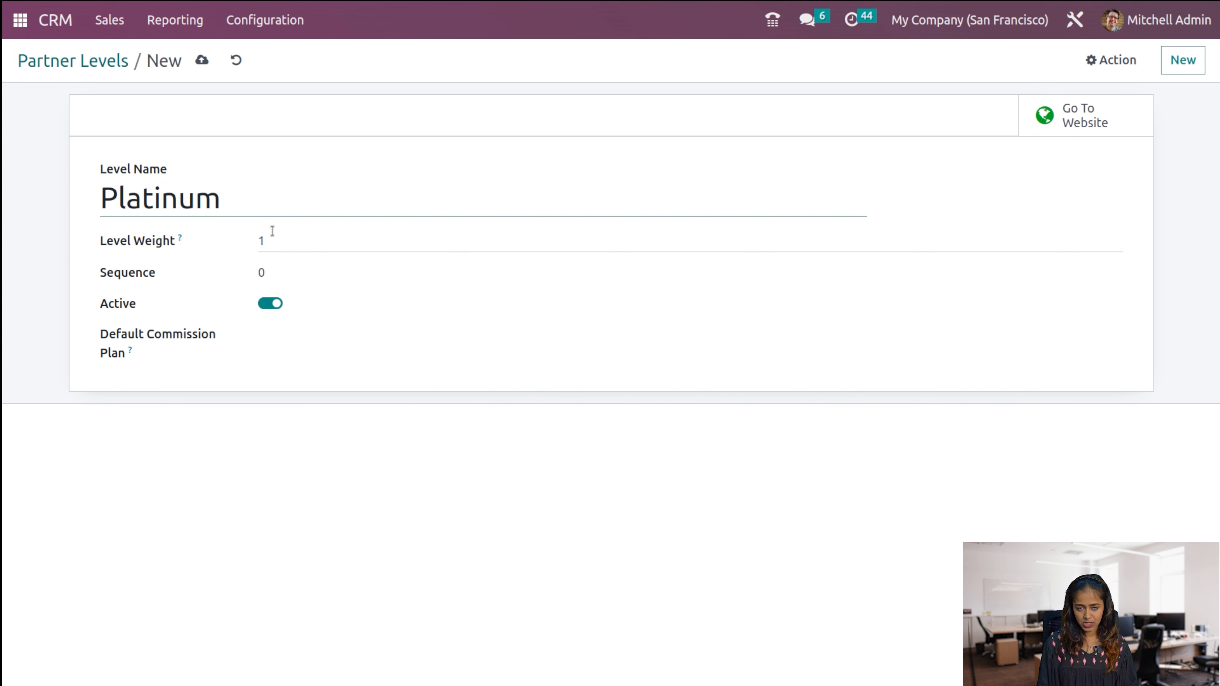
- Set the Platinum level's sequence to 4, save it without a default commission plan and return to the partner levels list
click(293, 244)
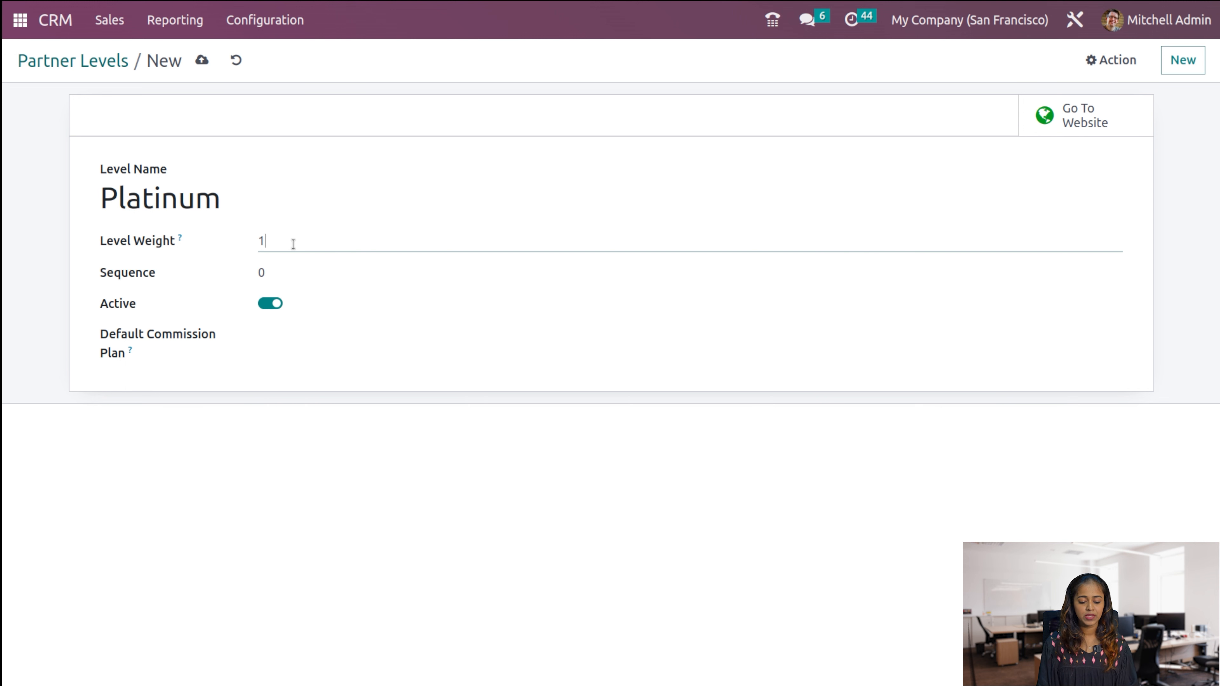
click(290, 272)
key(BackSpace)
text(4)
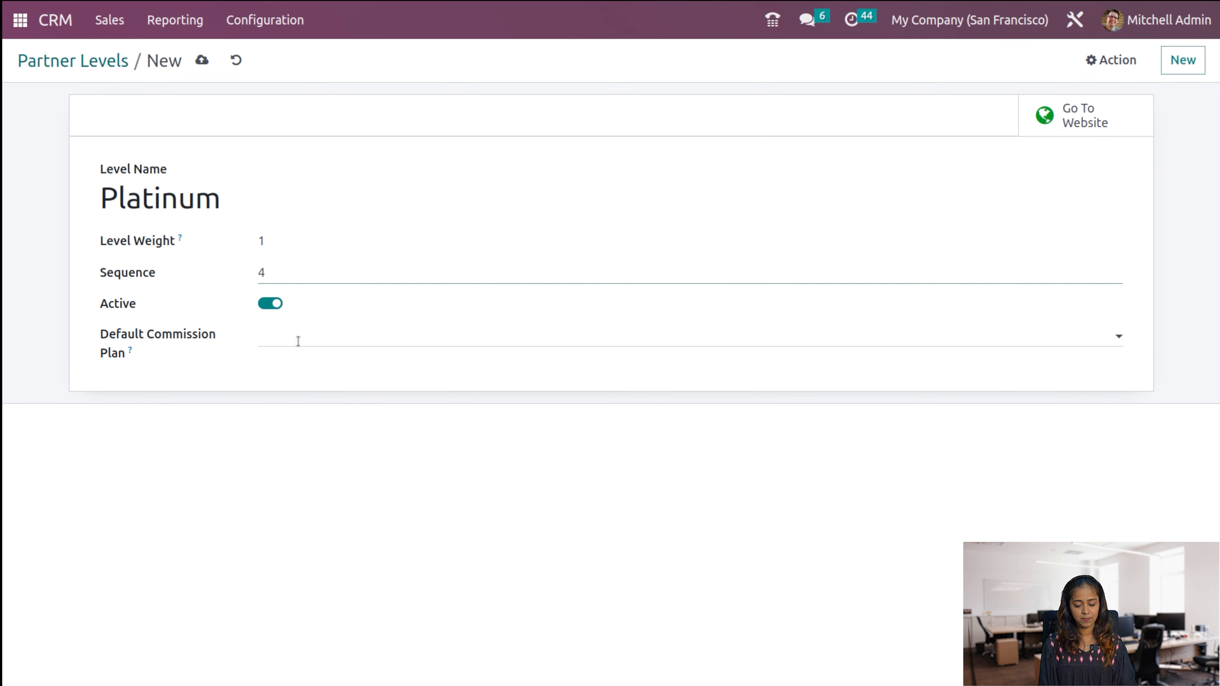
click(298, 339)
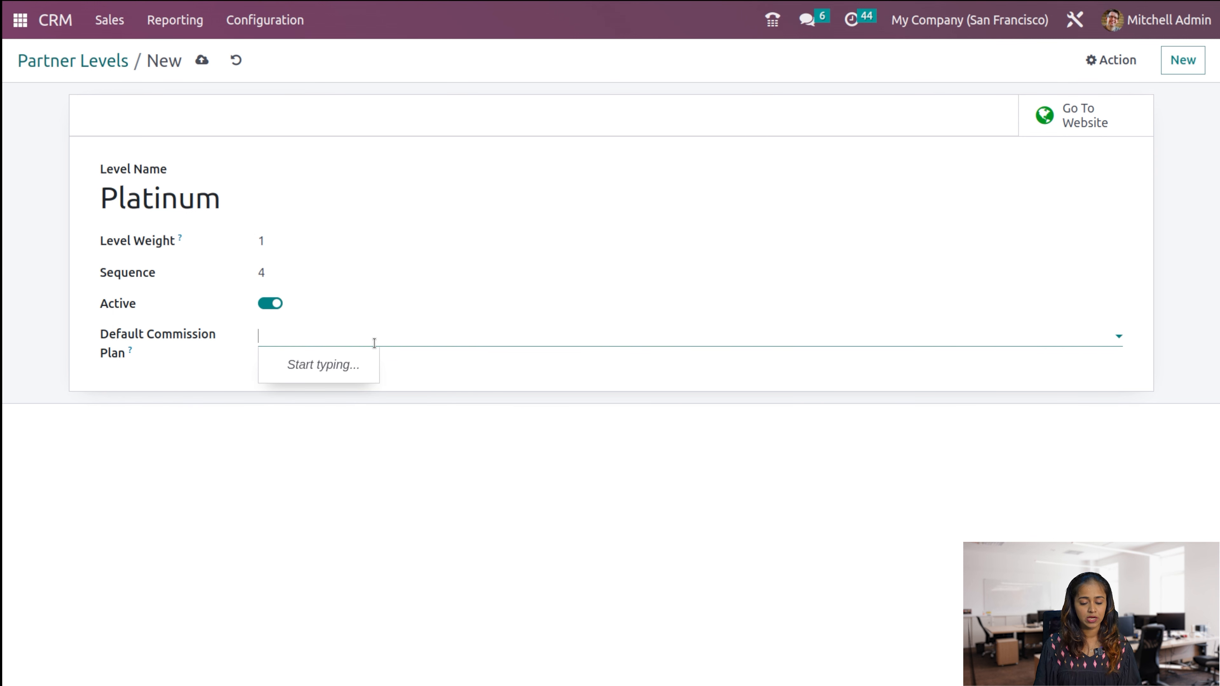
click(408, 446)
click(202, 60)
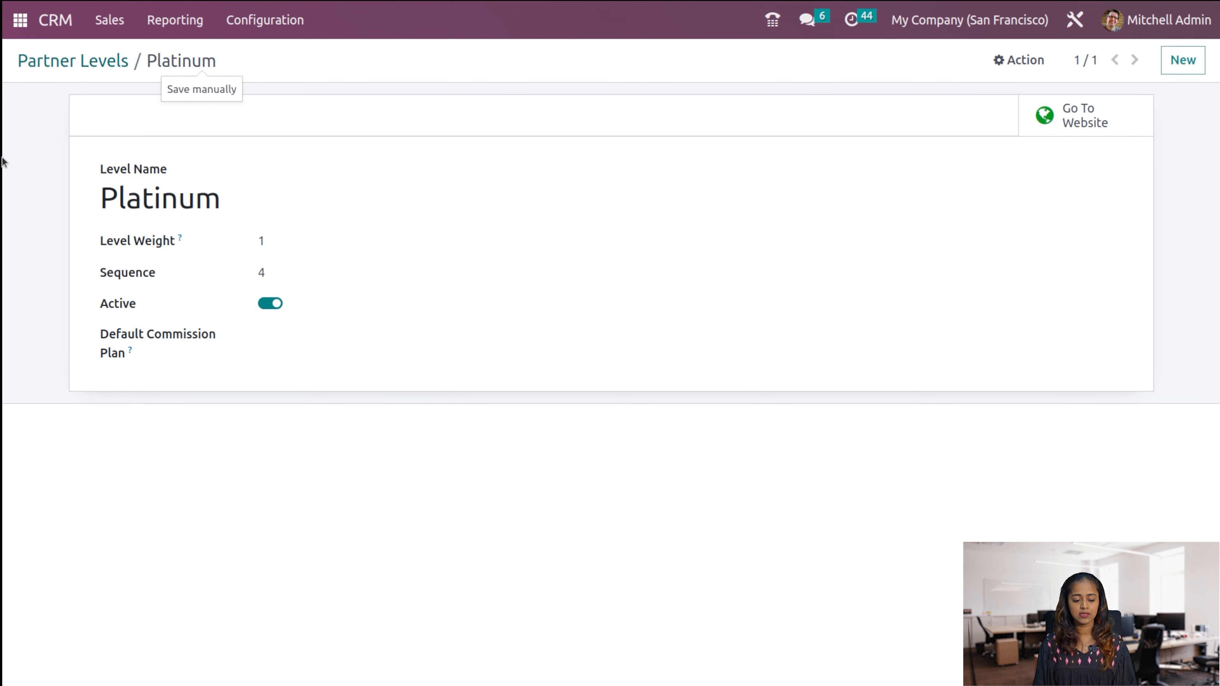
click(53, 60)
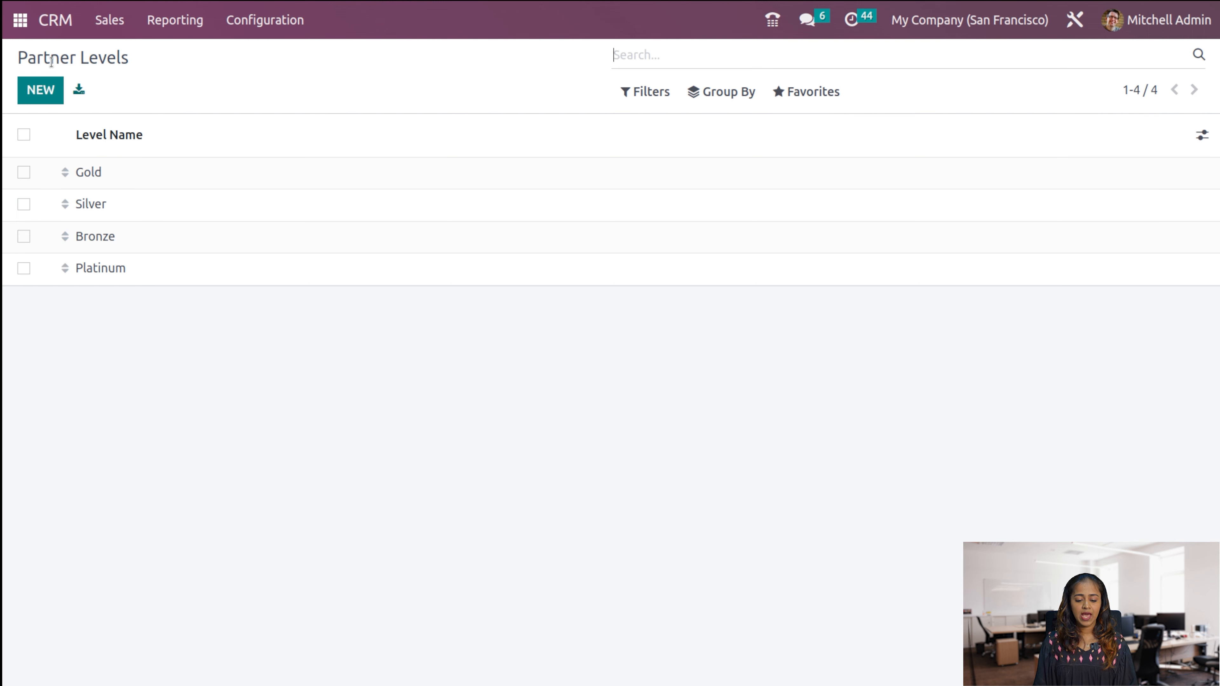
- Review the reseller partner activations and how a new activation line is started, without adding one
click(269, 21)
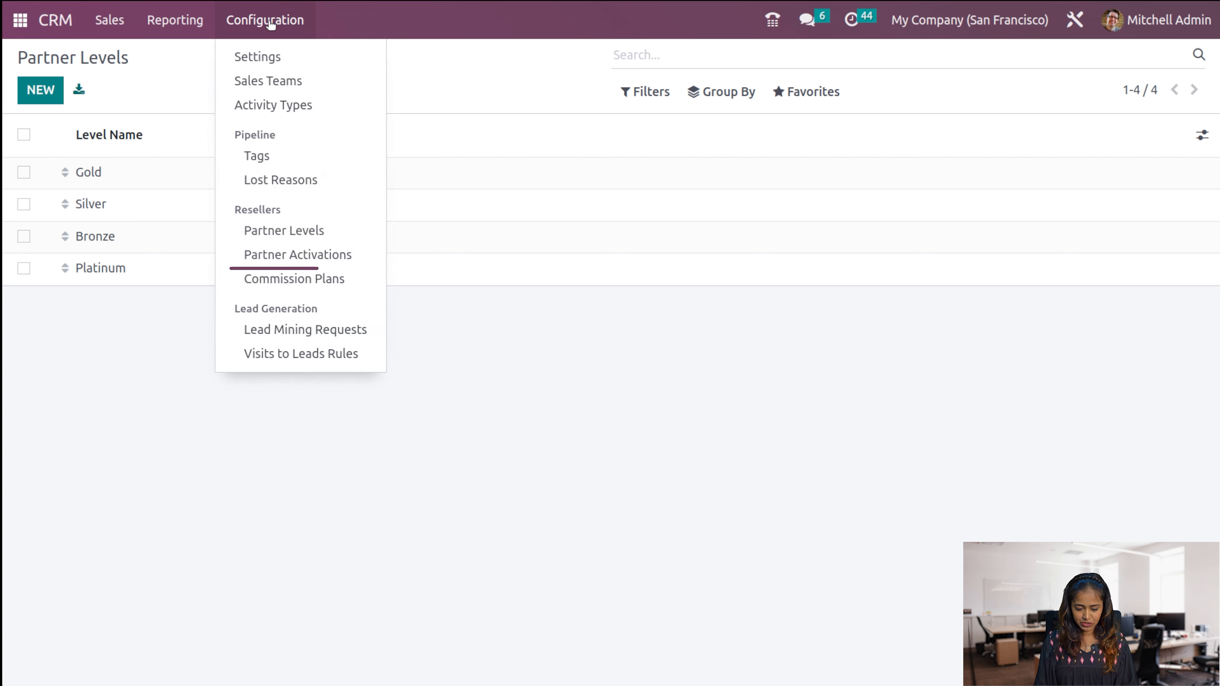
click(287, 256)
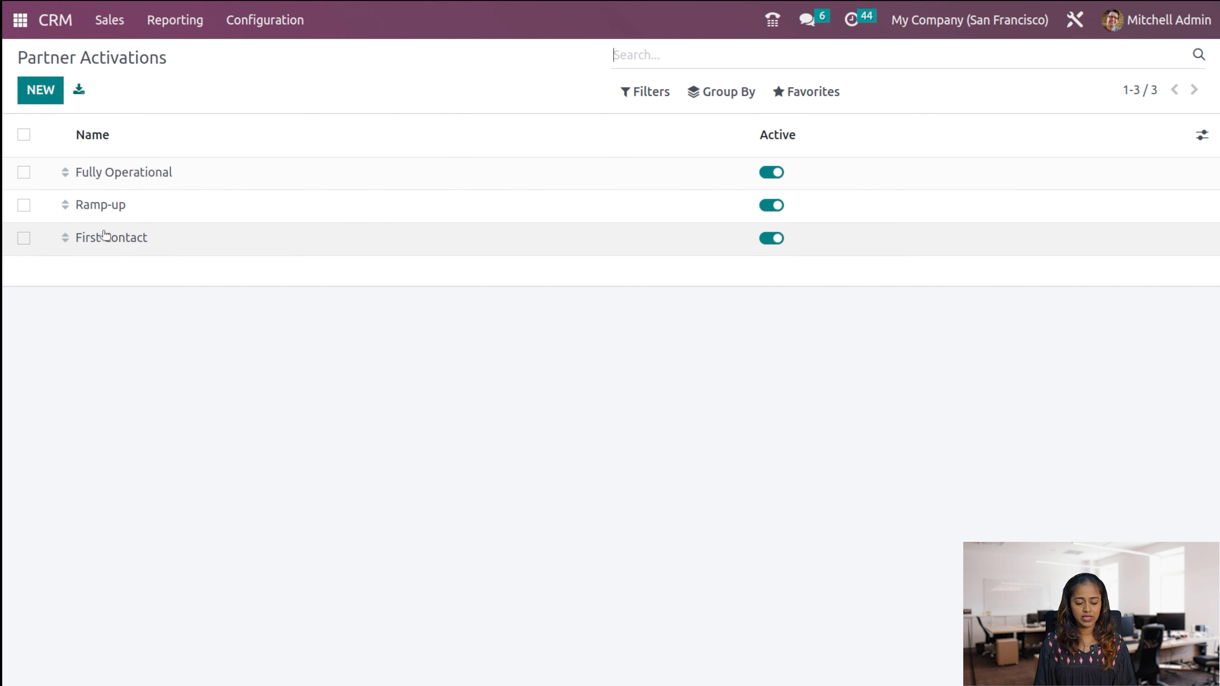
click(41, 90)
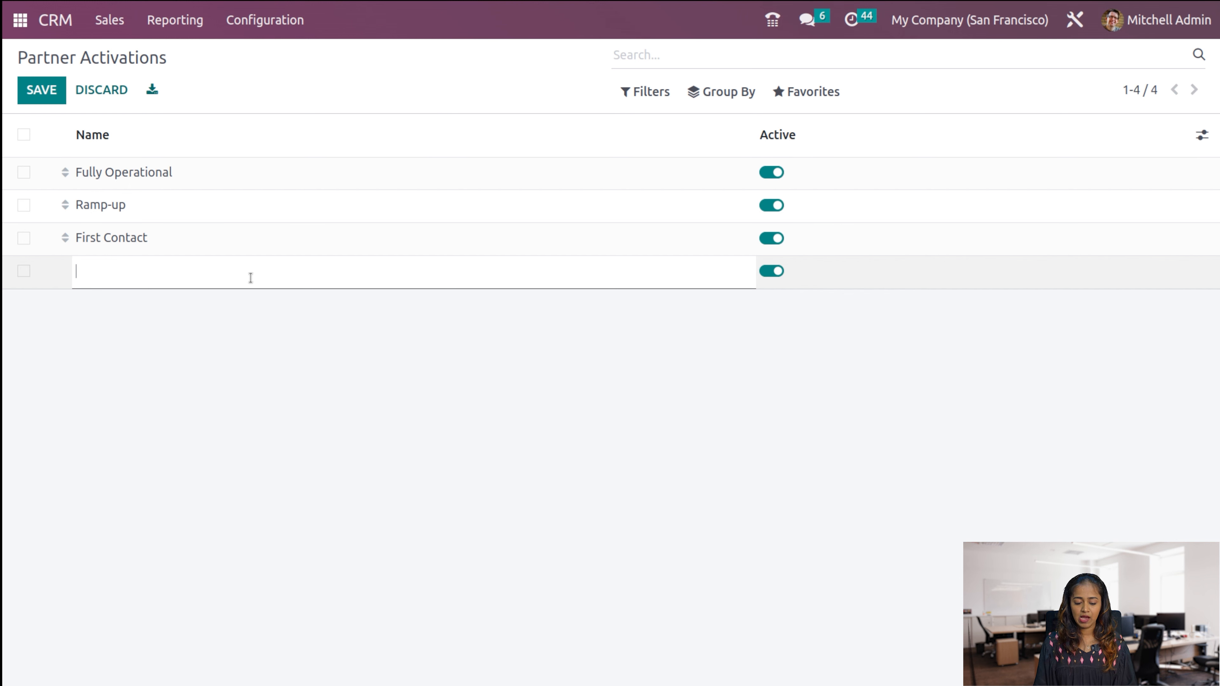
click(617, 465)
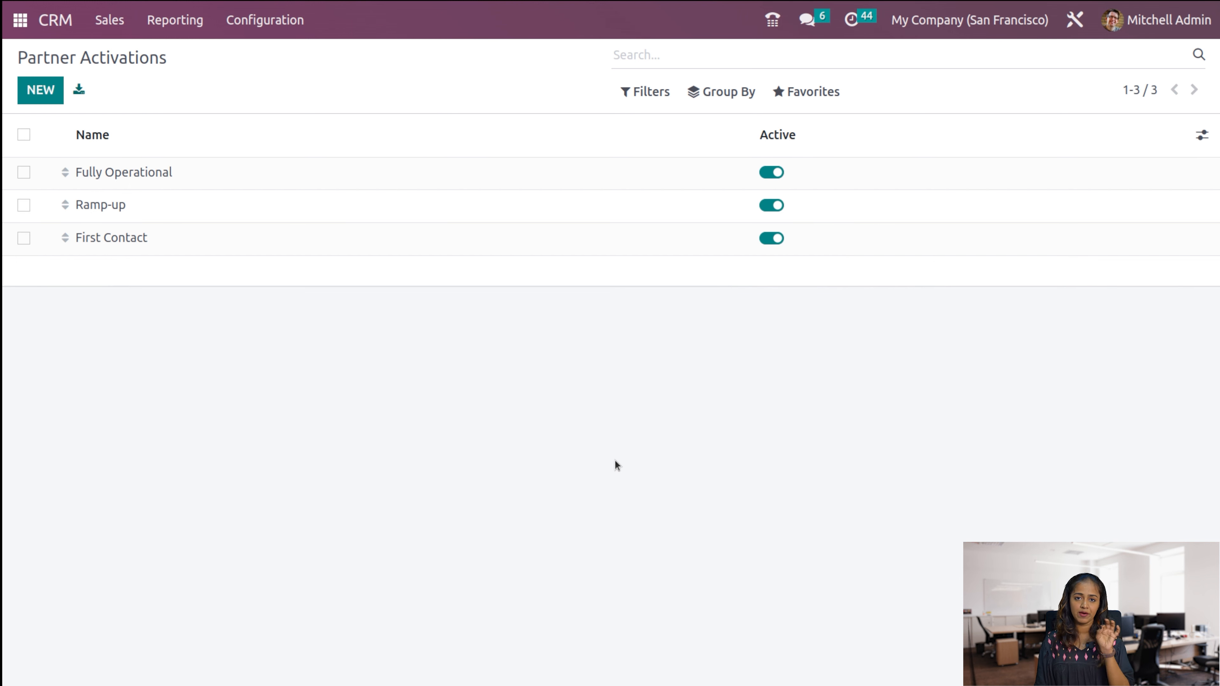
- Open the commission plans and start a plan named "new plan", keeping Commission as the purchase default product
click(267, 23)
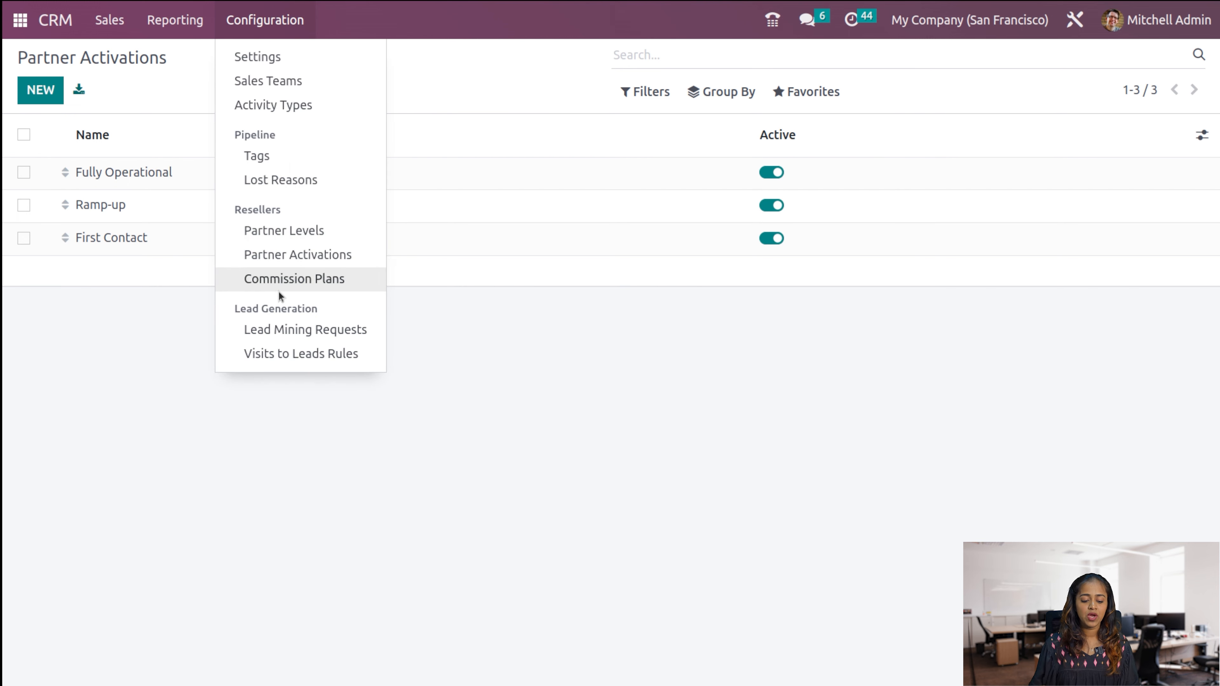
click(288, 280)
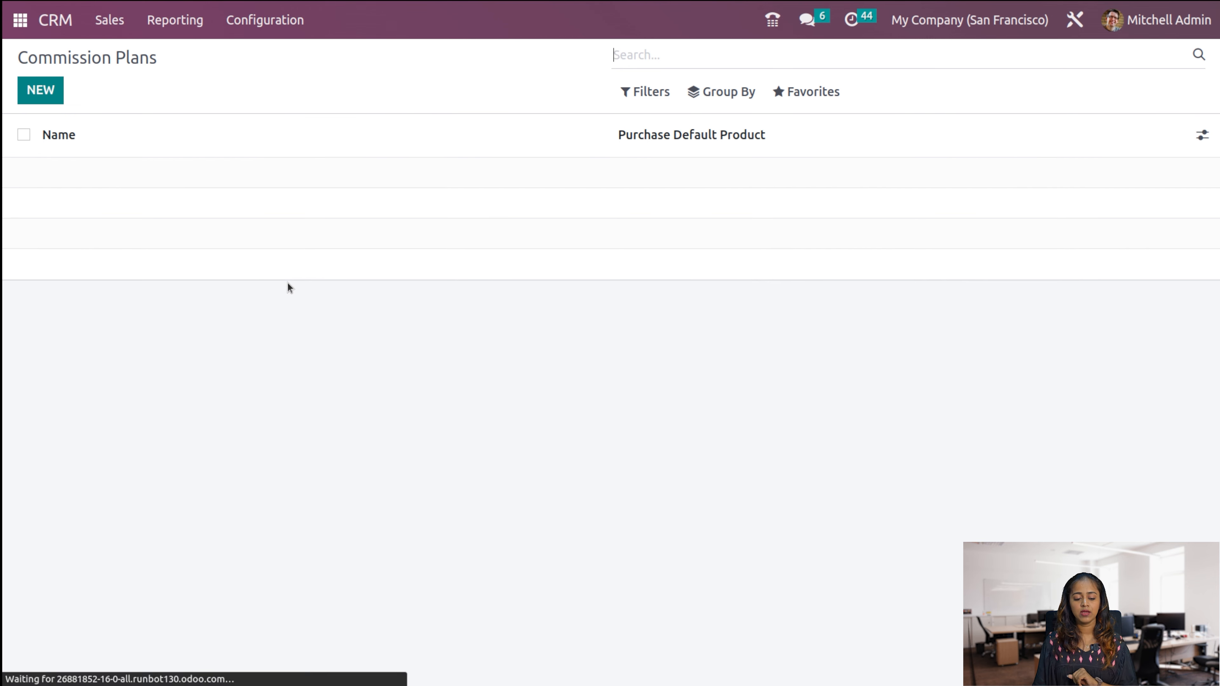
click(40, 90)
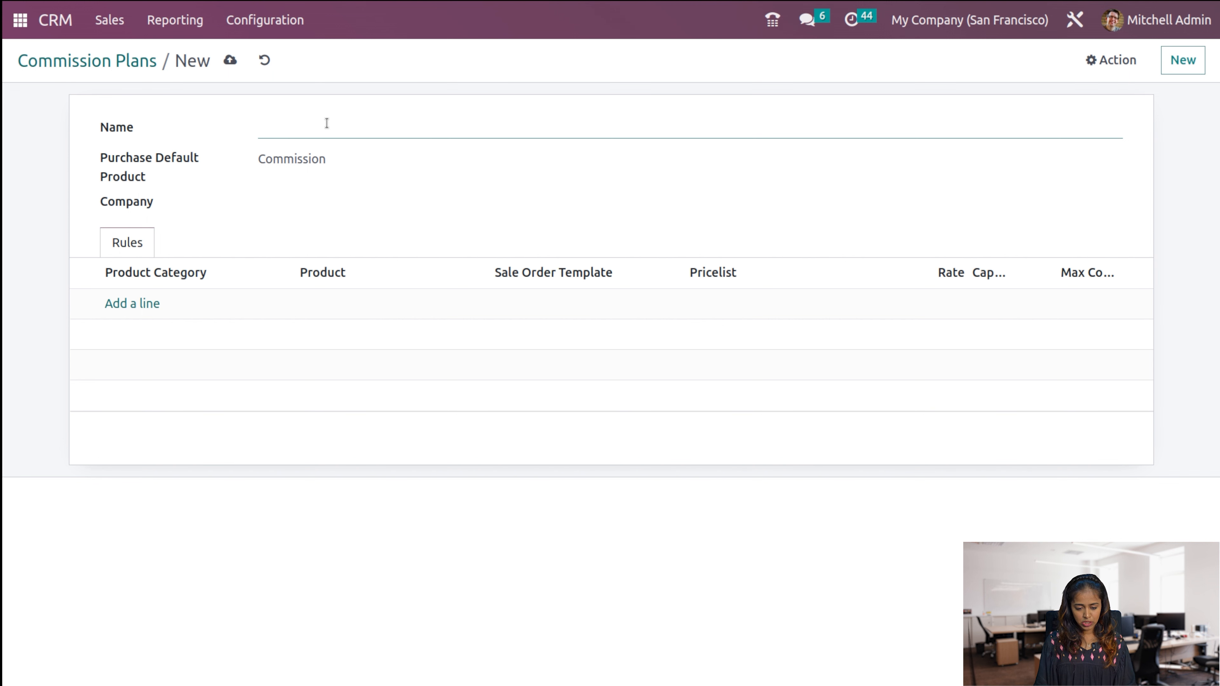
text(new plan)
click(287, 161)
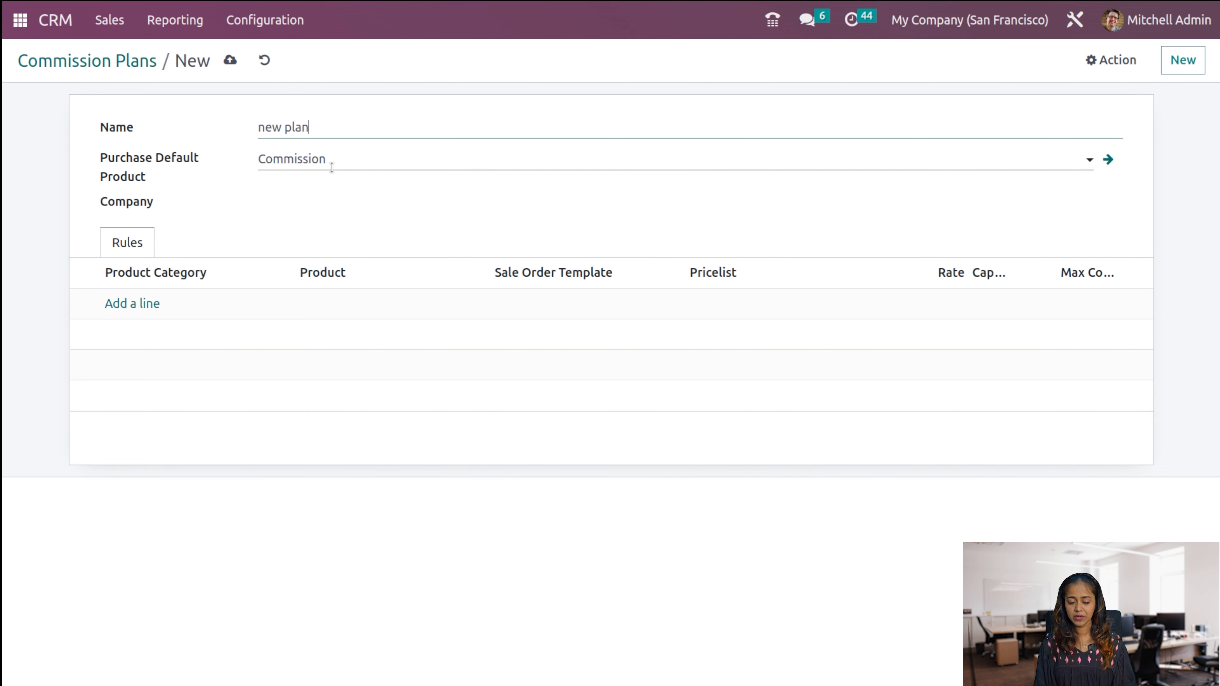
key(Escape)
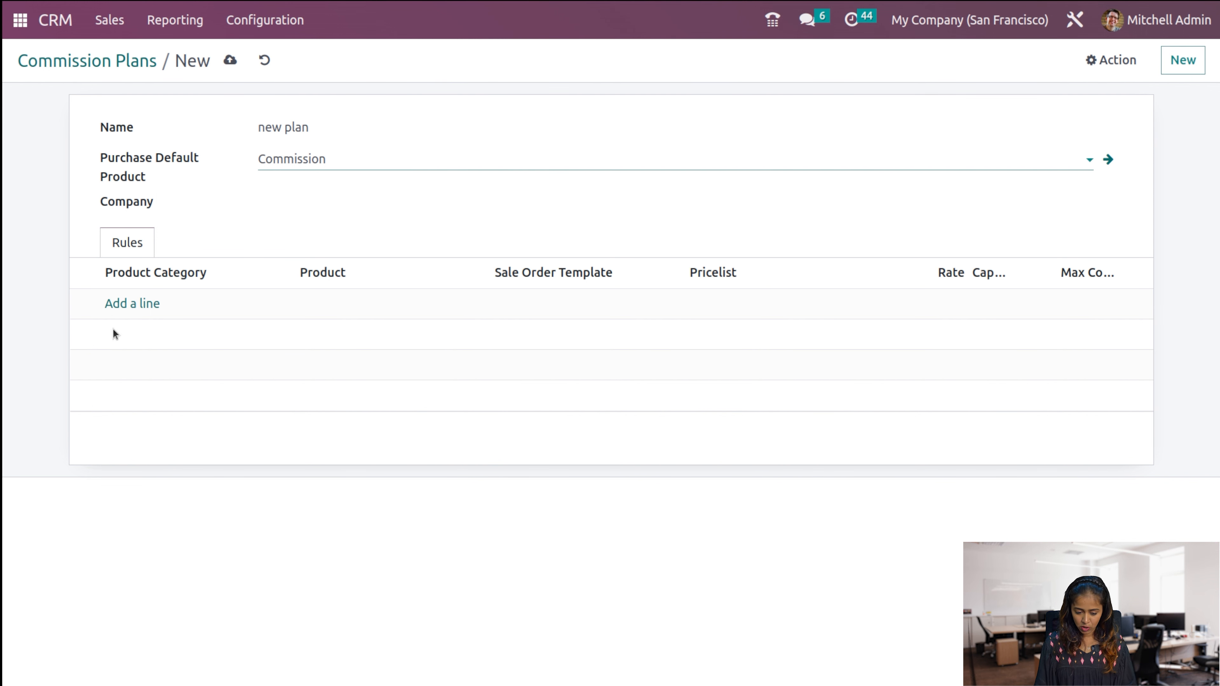
- Add a rule line to the commission plan with the product category All
click(140, 301)
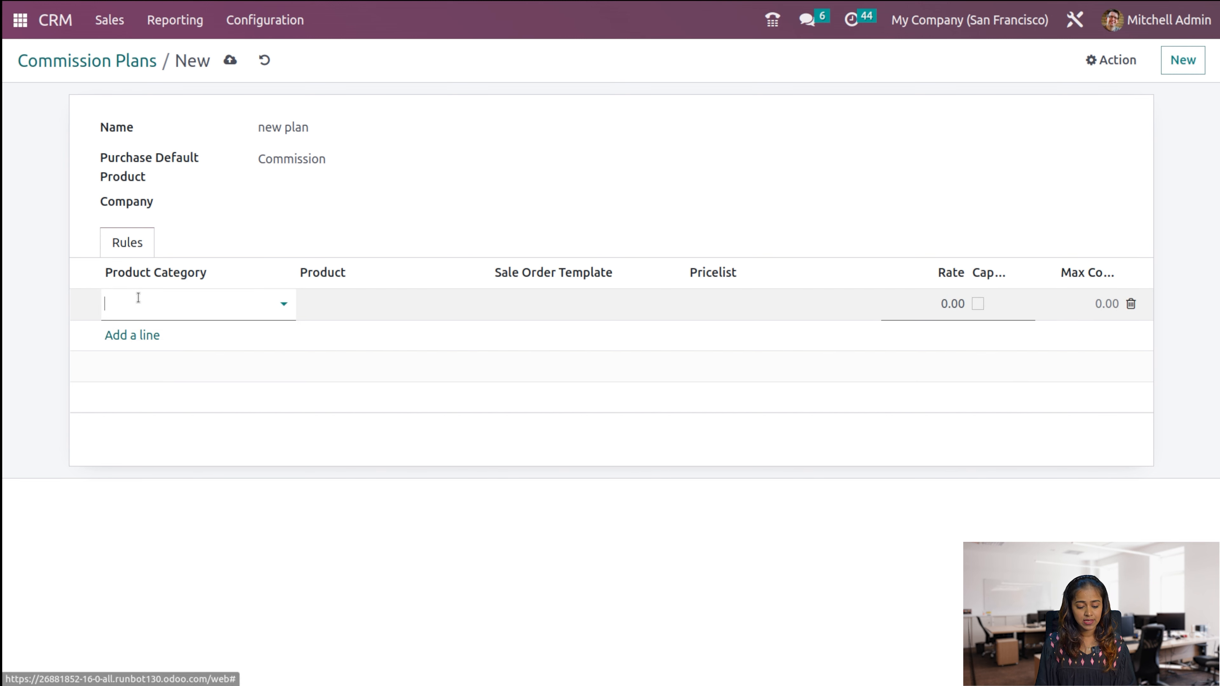
click(136, 298)
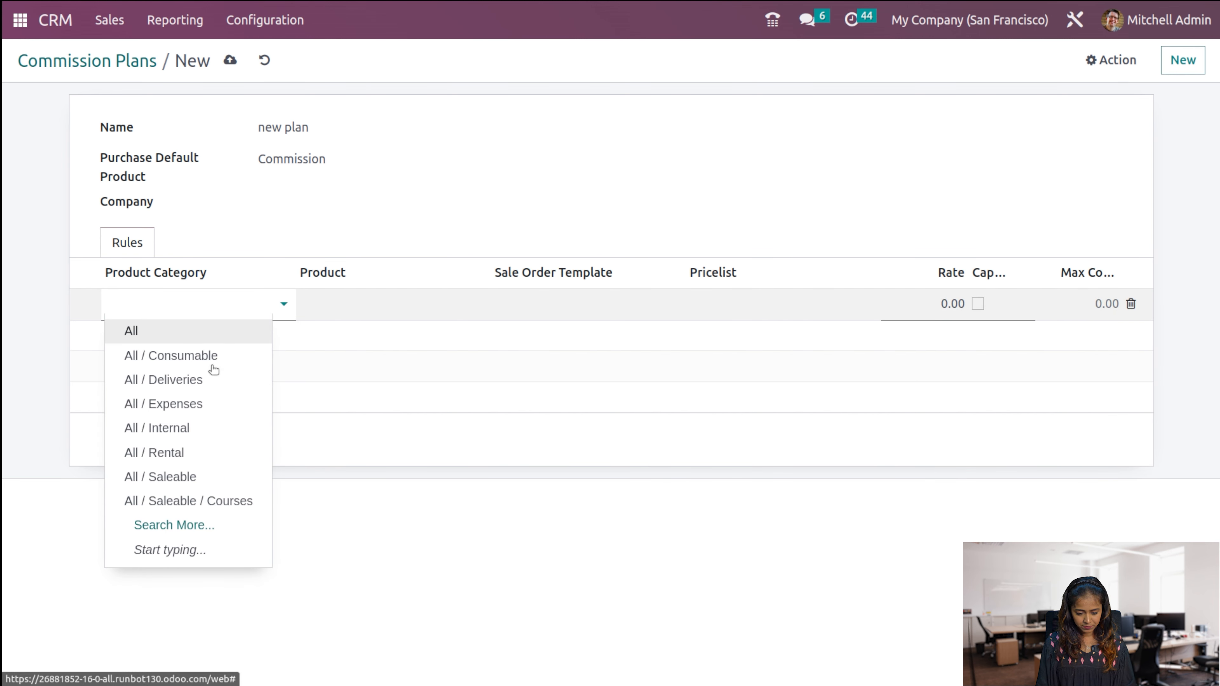
click(192, 473)
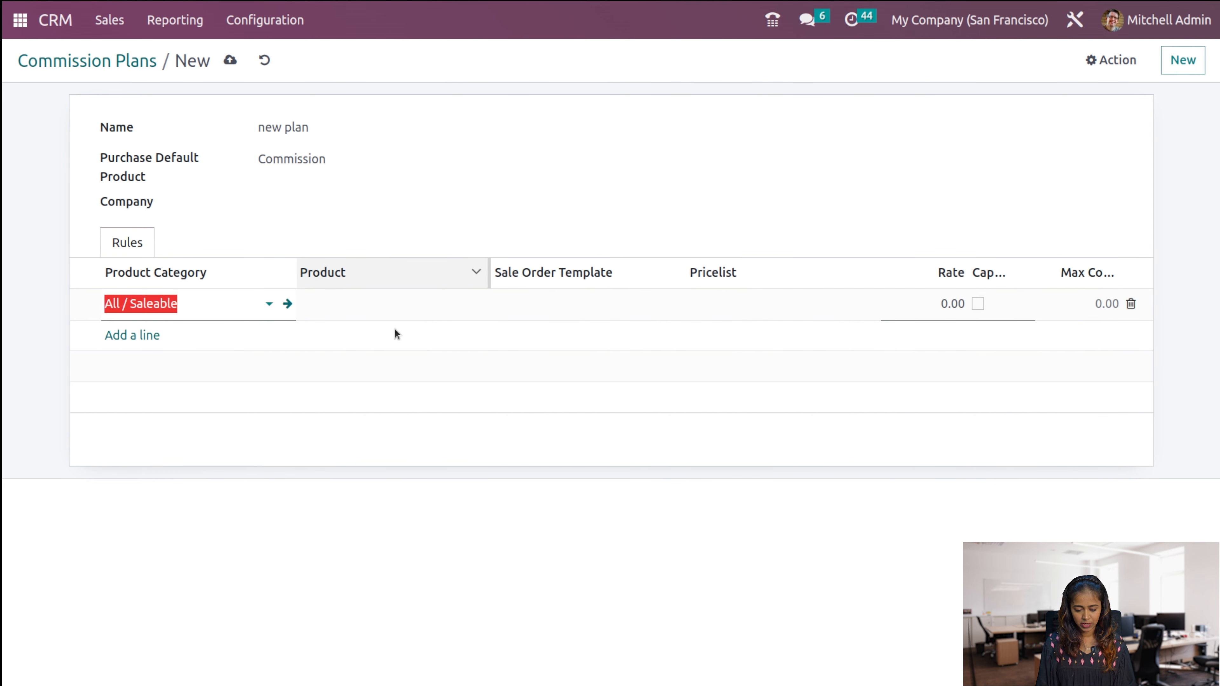
click(397, 307)
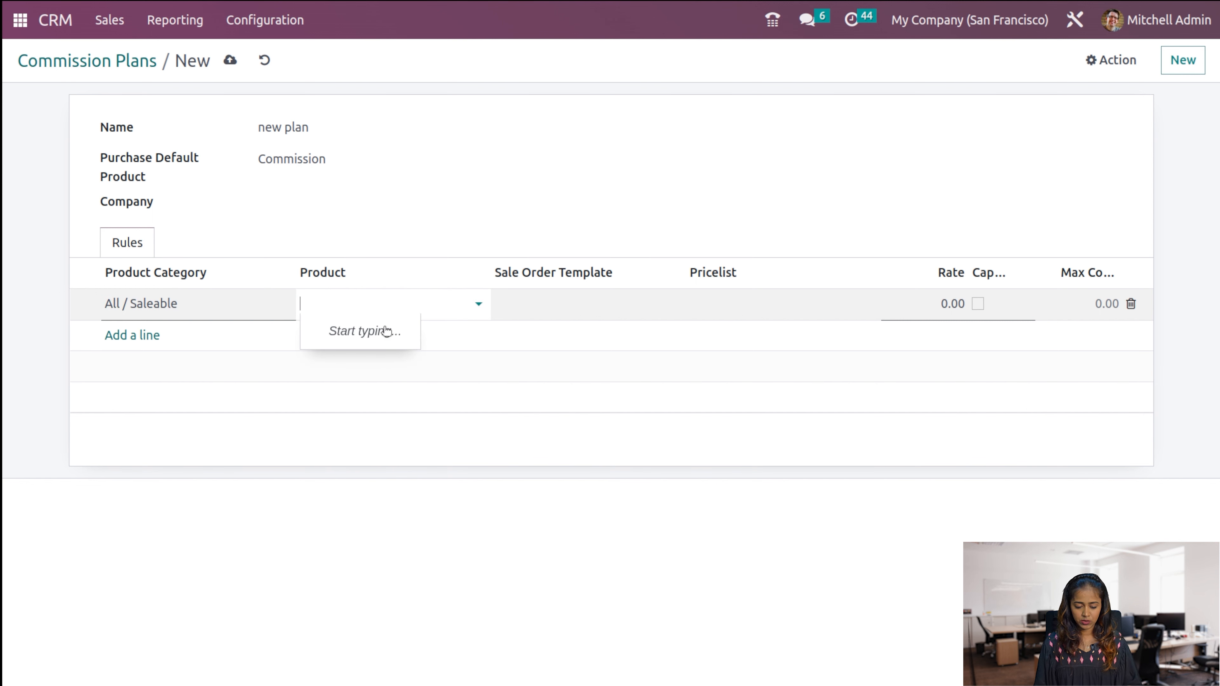
click(433, 304)
click(196, 306)
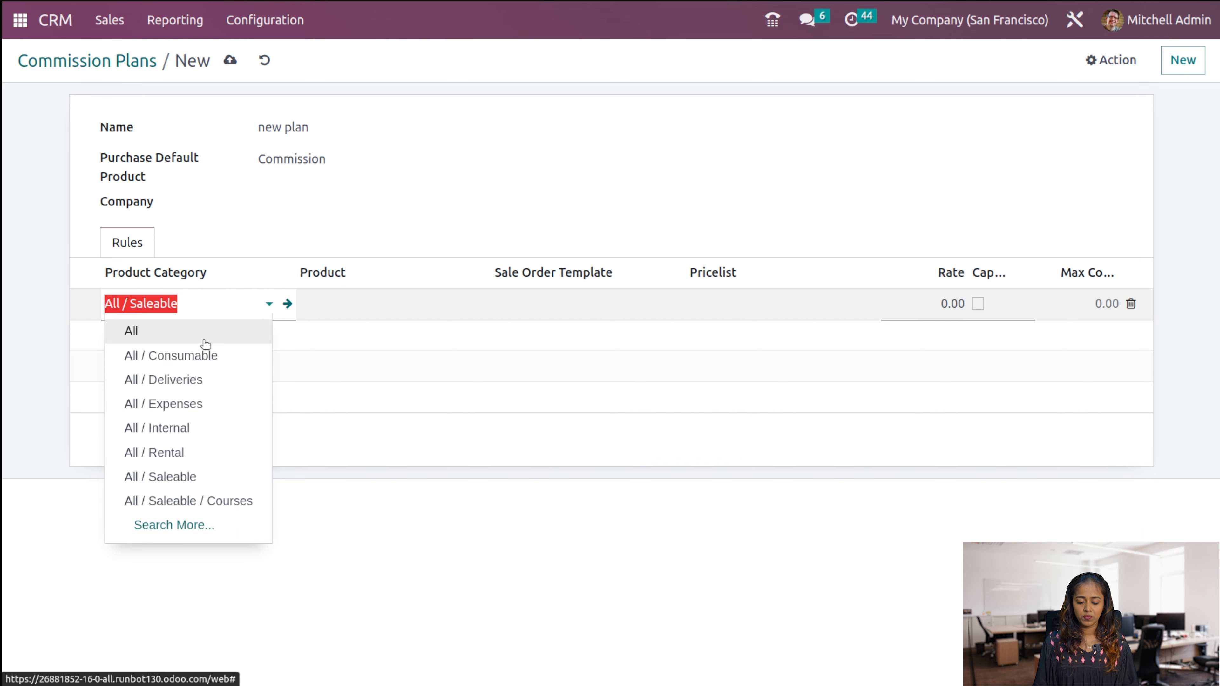
click(204, 337)
- Set the rule's product to [CONS_0002] Simple Pen and its sale order template to 4 Person Desk, without choosing a pricelist
click(417, 296)
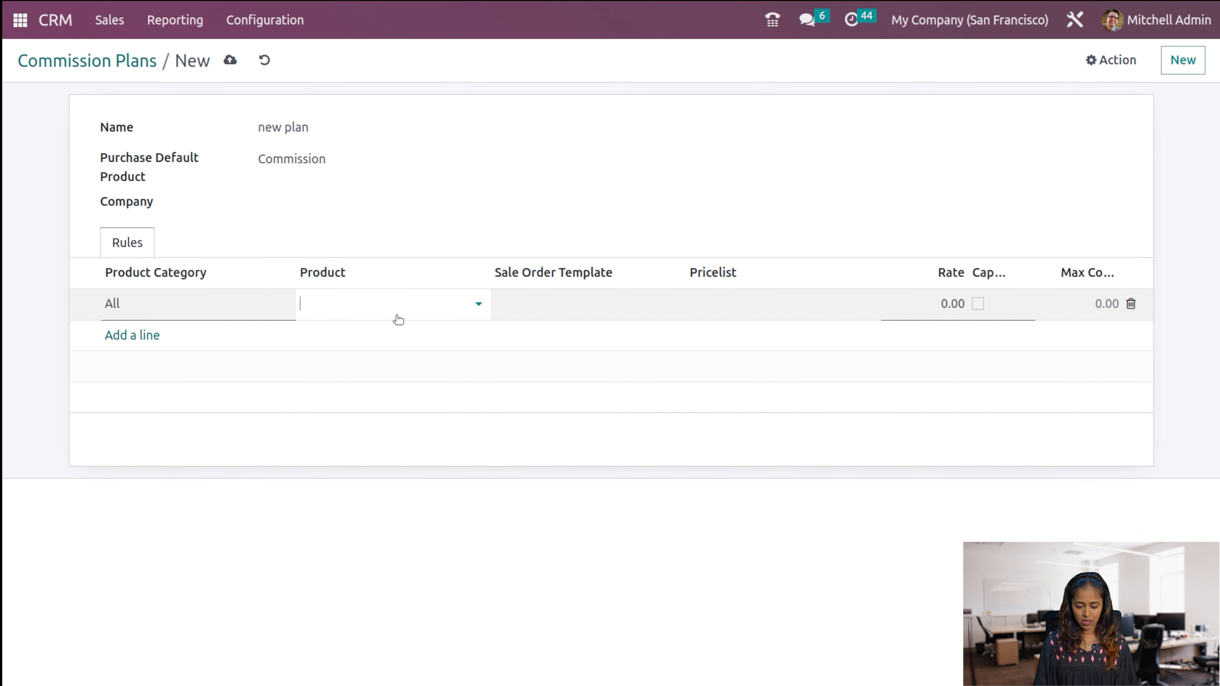
click(398, 304)
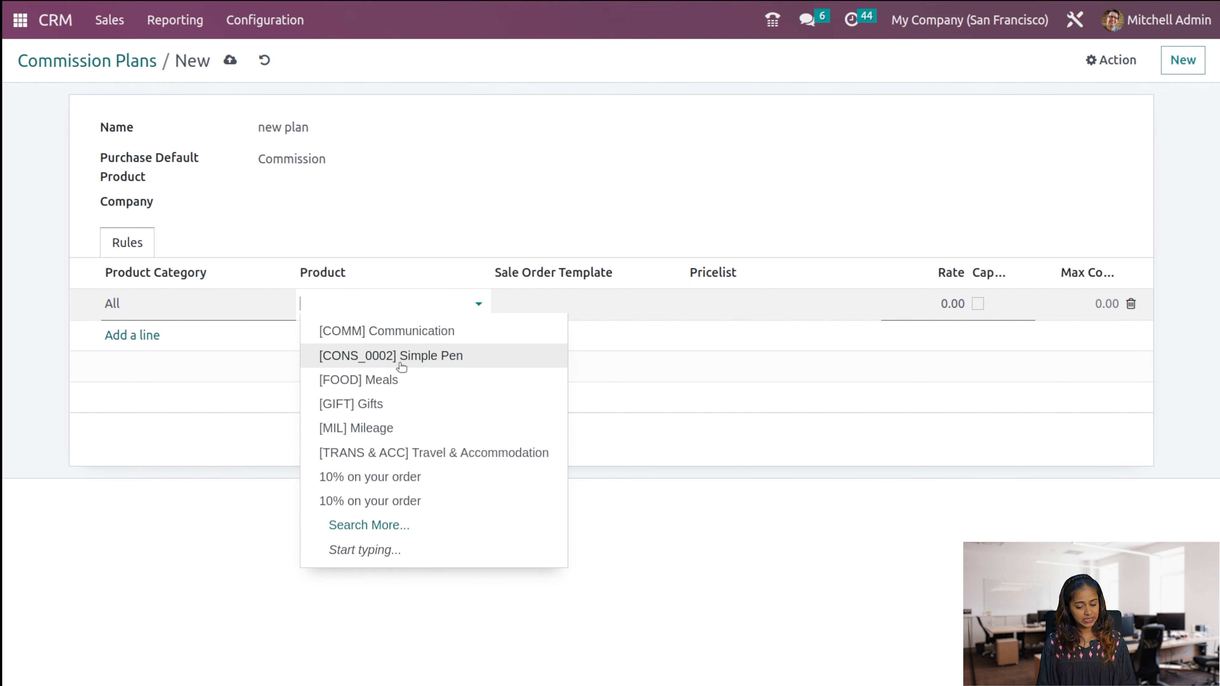
click(402, 361)
click(550, 308)
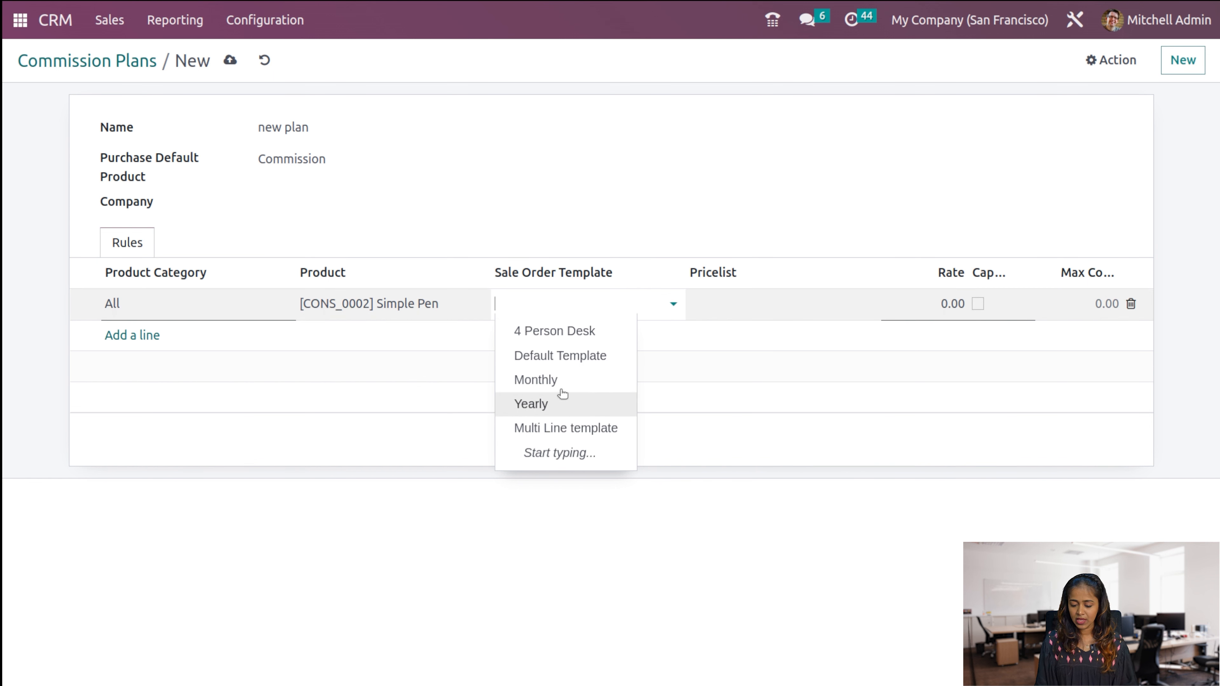
click(560, 333)
click(759, 304)
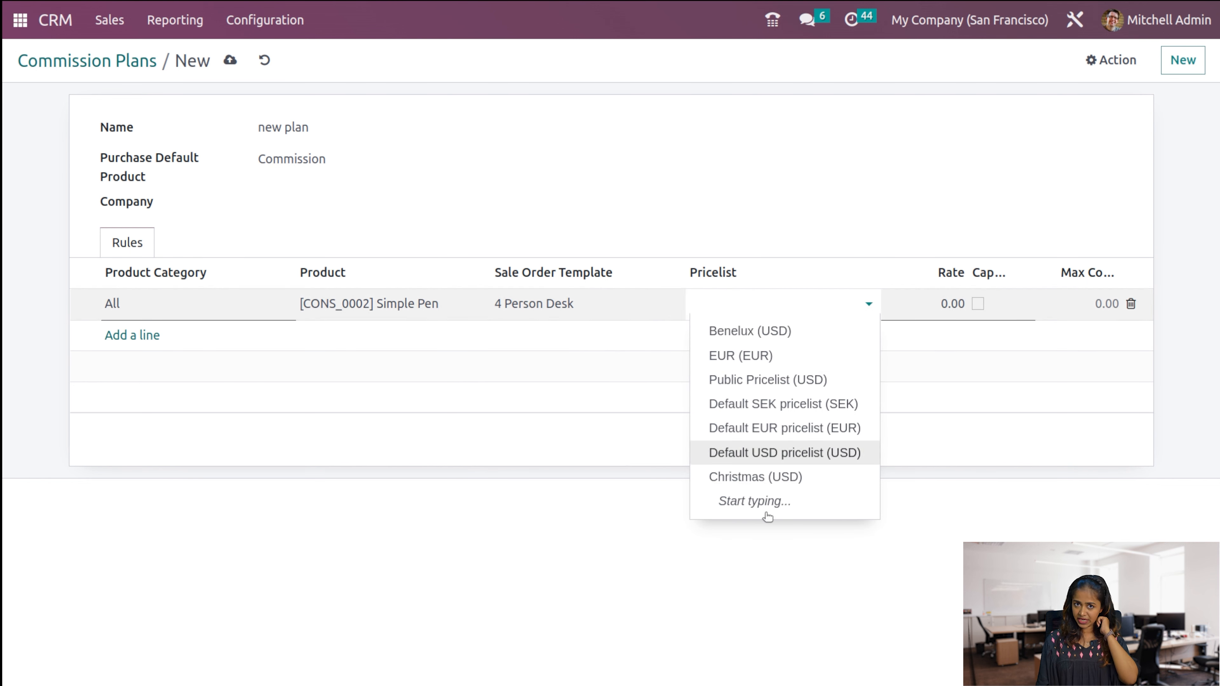
click(833, 229)
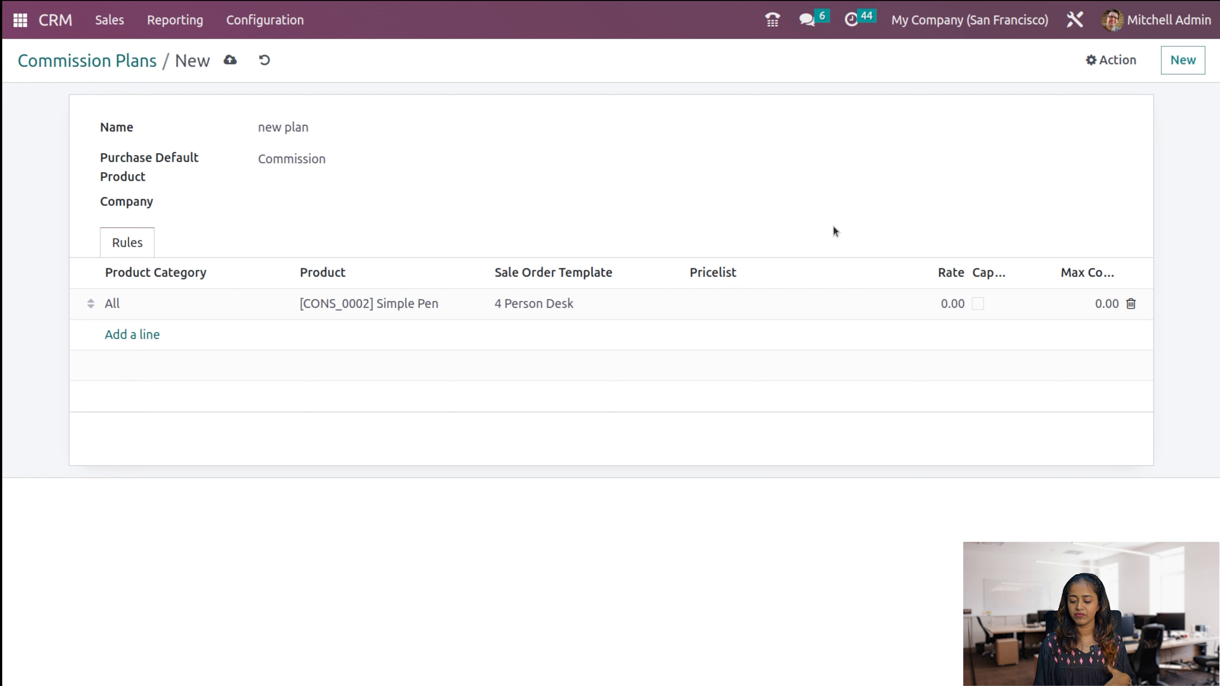
- Give the rule a rate of 50, enable its cap and set the maximum commission to 100
click(962, 313)
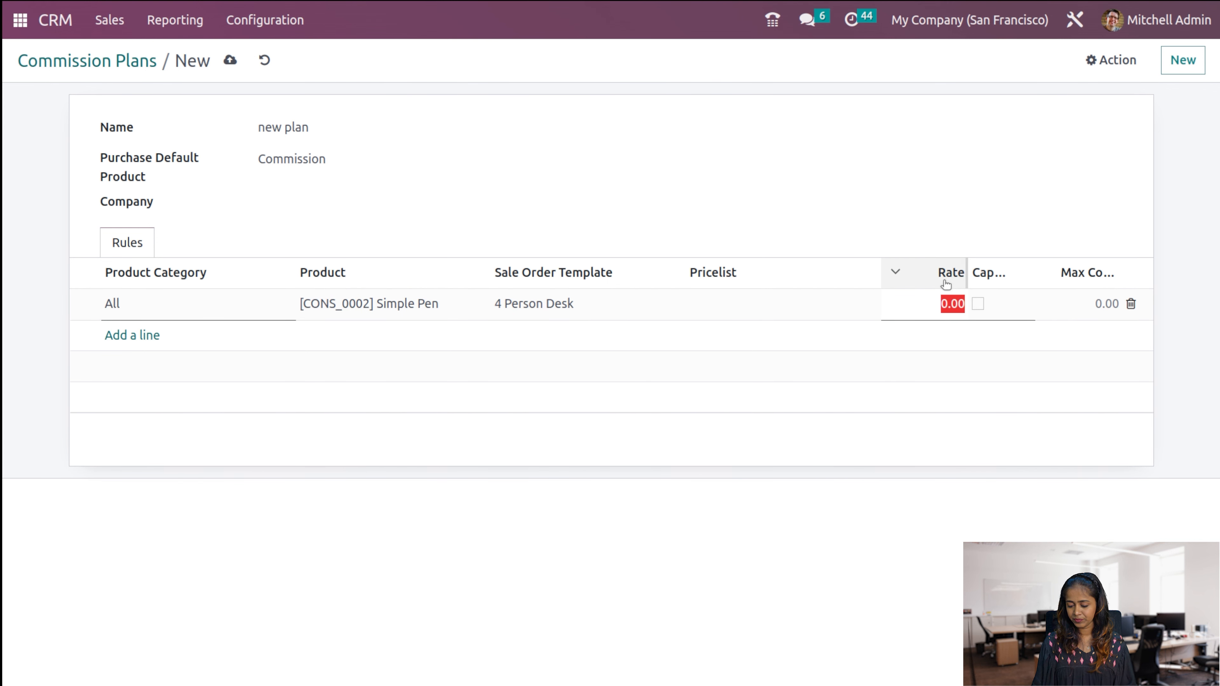
text(50)
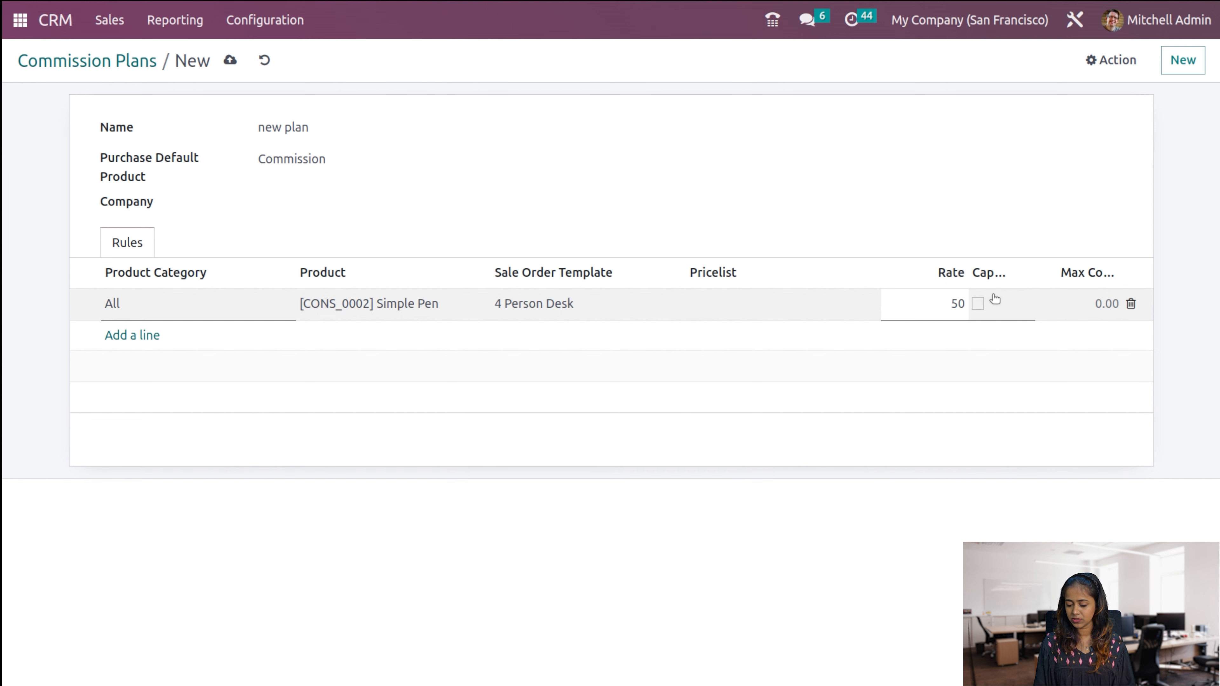
click(1024, 275)
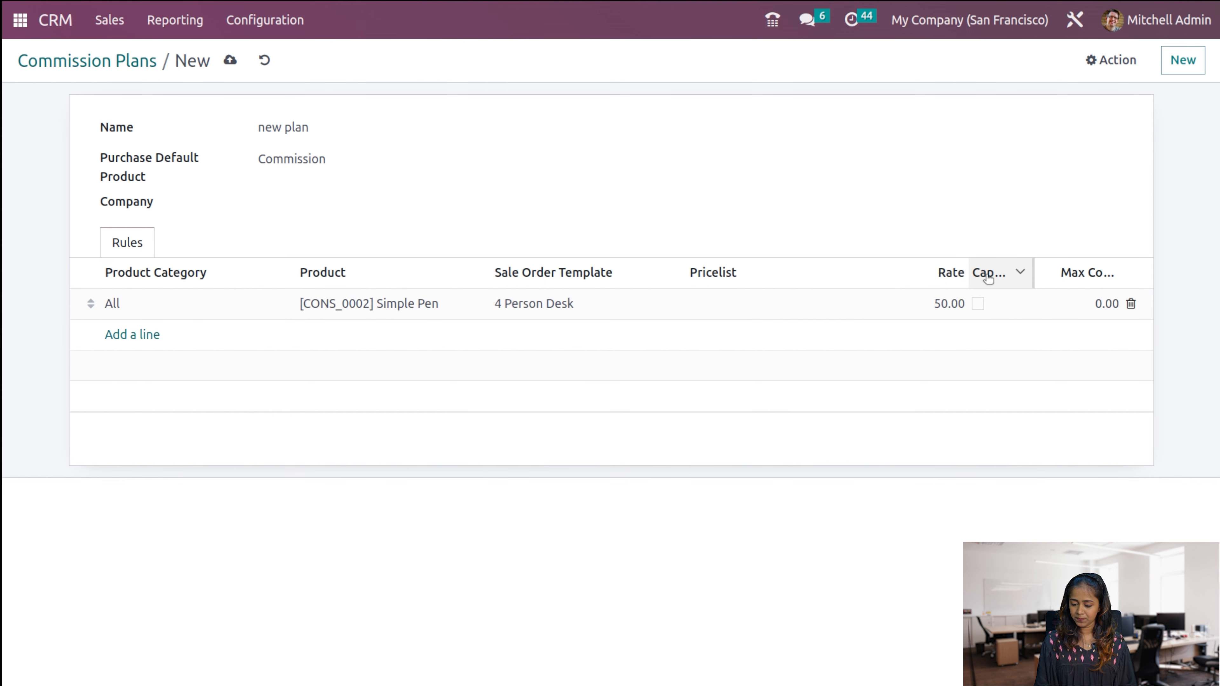
click(980, 307)
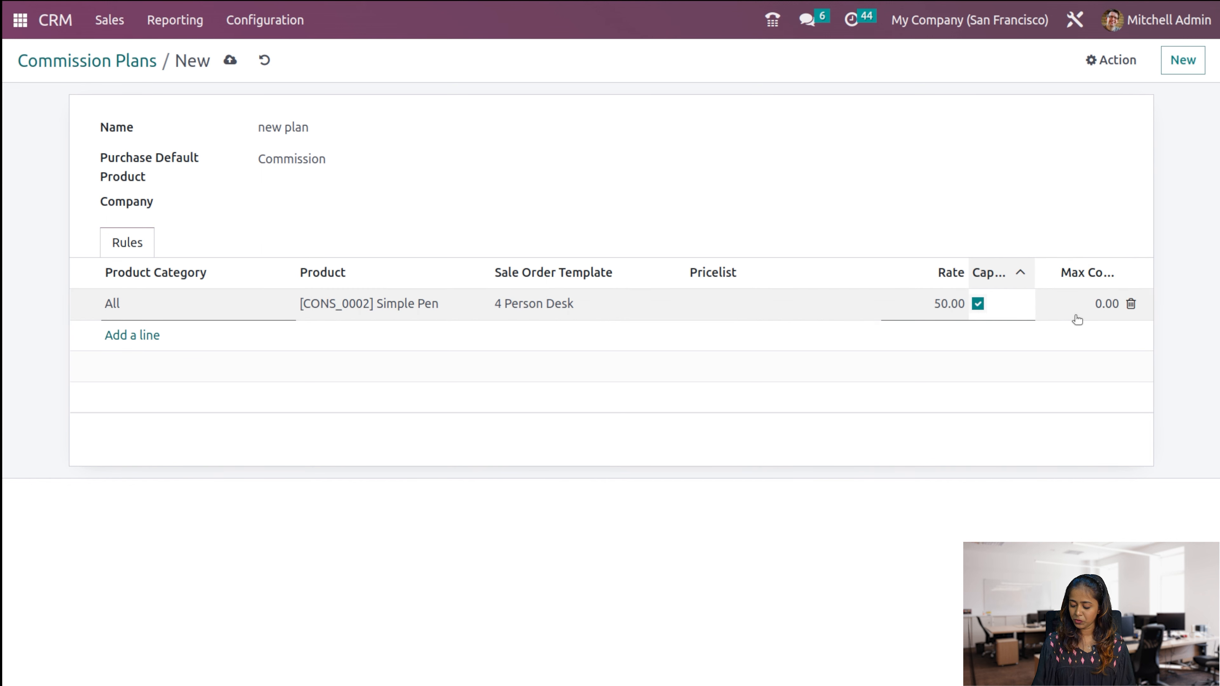
click(1112, 306)
text(100)
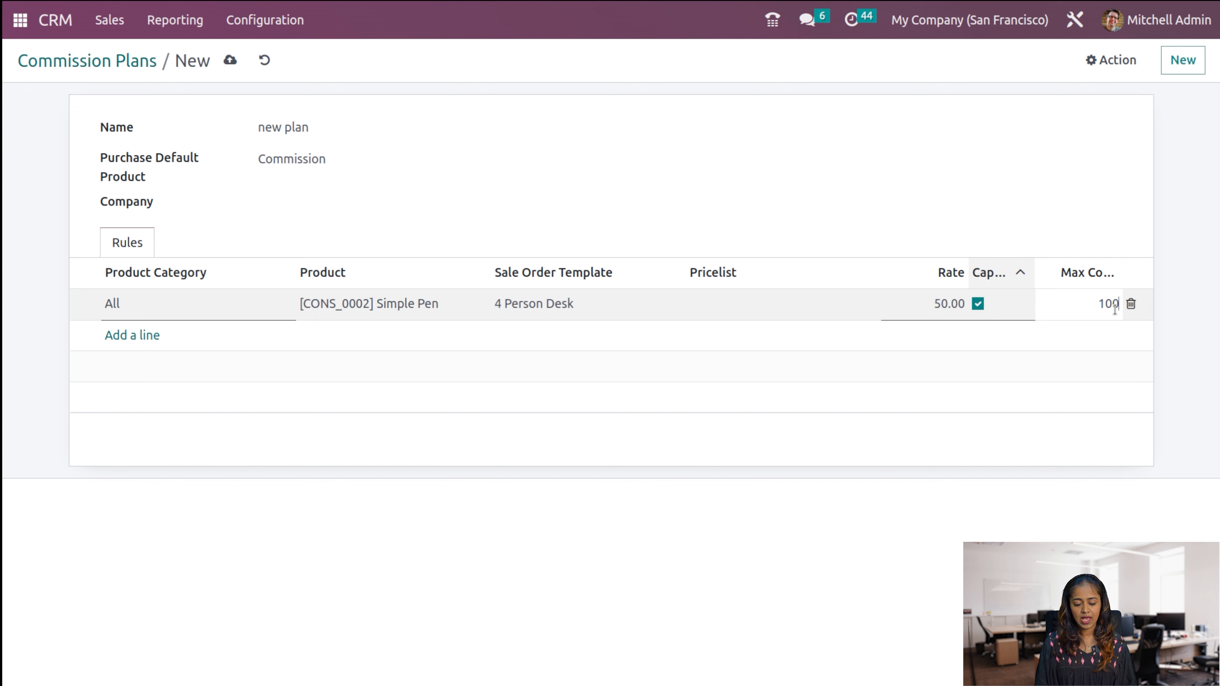
click(911, 195)
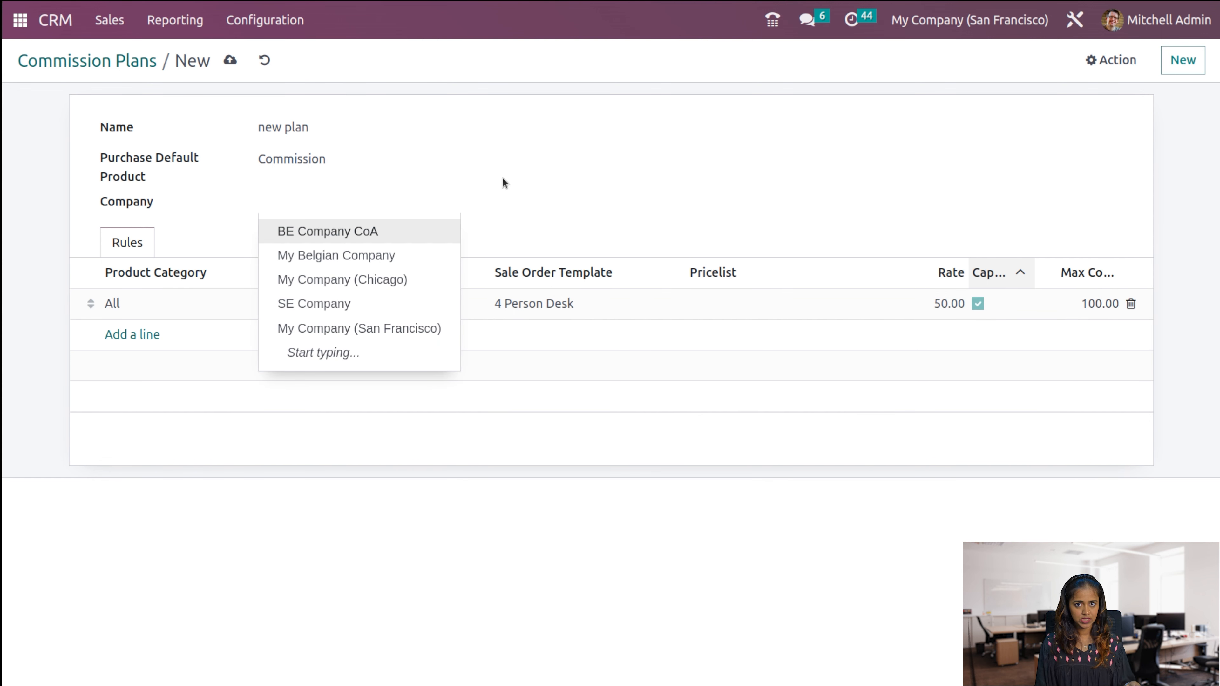
- Save the new commission plan without assigning a company and return to the list of commission plans
click(228, 63)
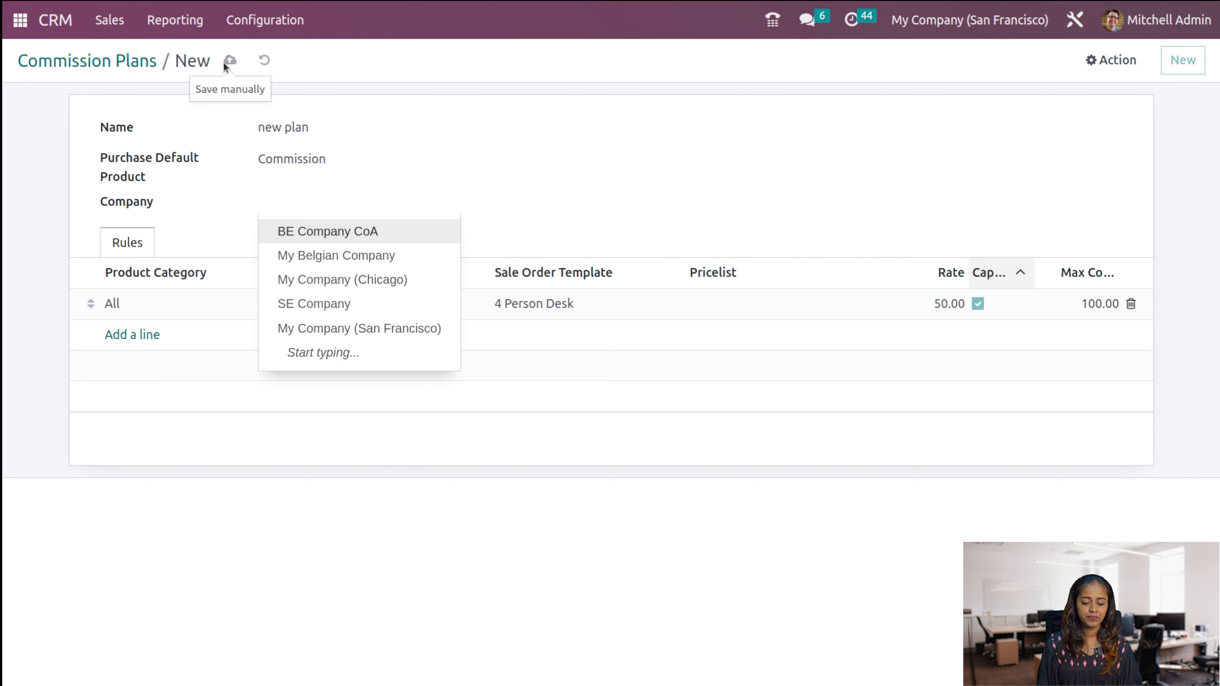
click(255, 14)
click(267, 464)
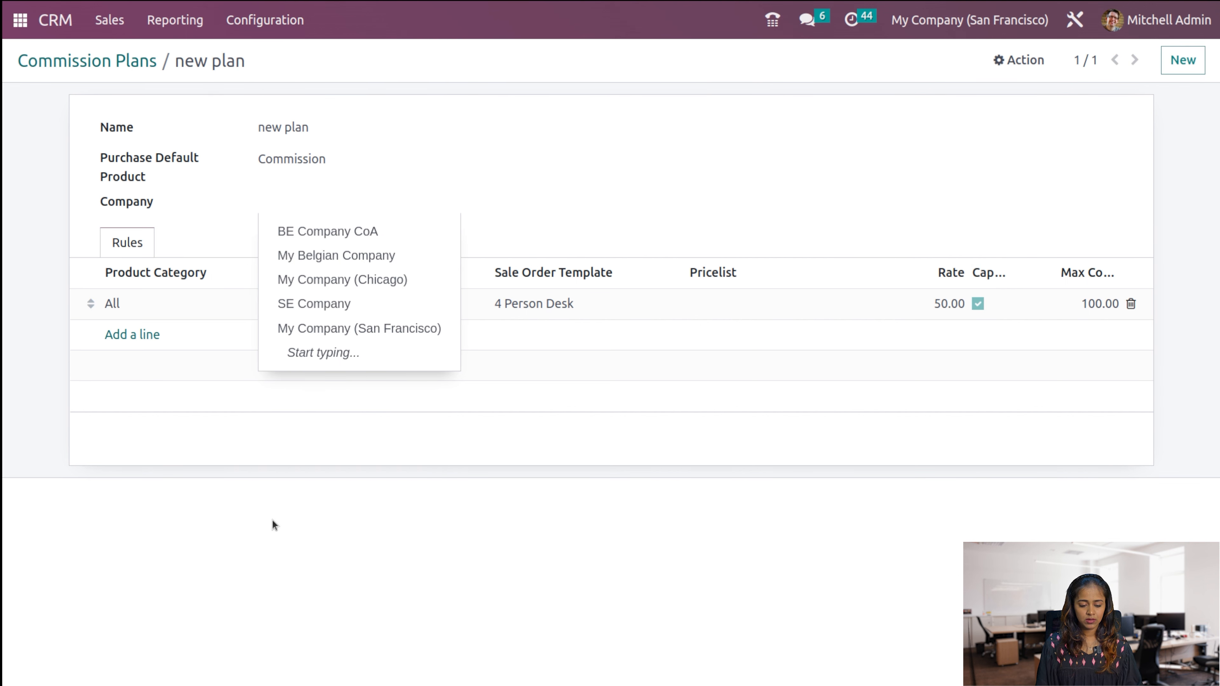
click(132, 68)
- Open the lead mining requests, review the existing request's target criteria and return to the request list
click(284, 21)
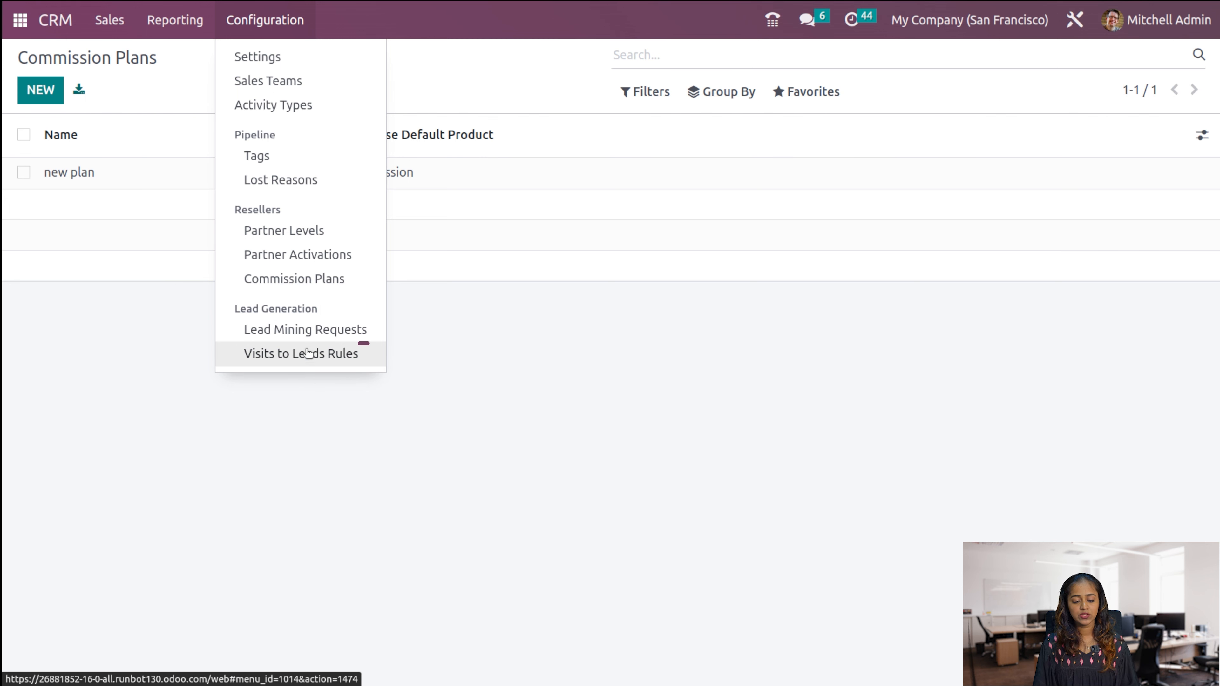
click(338, 330)
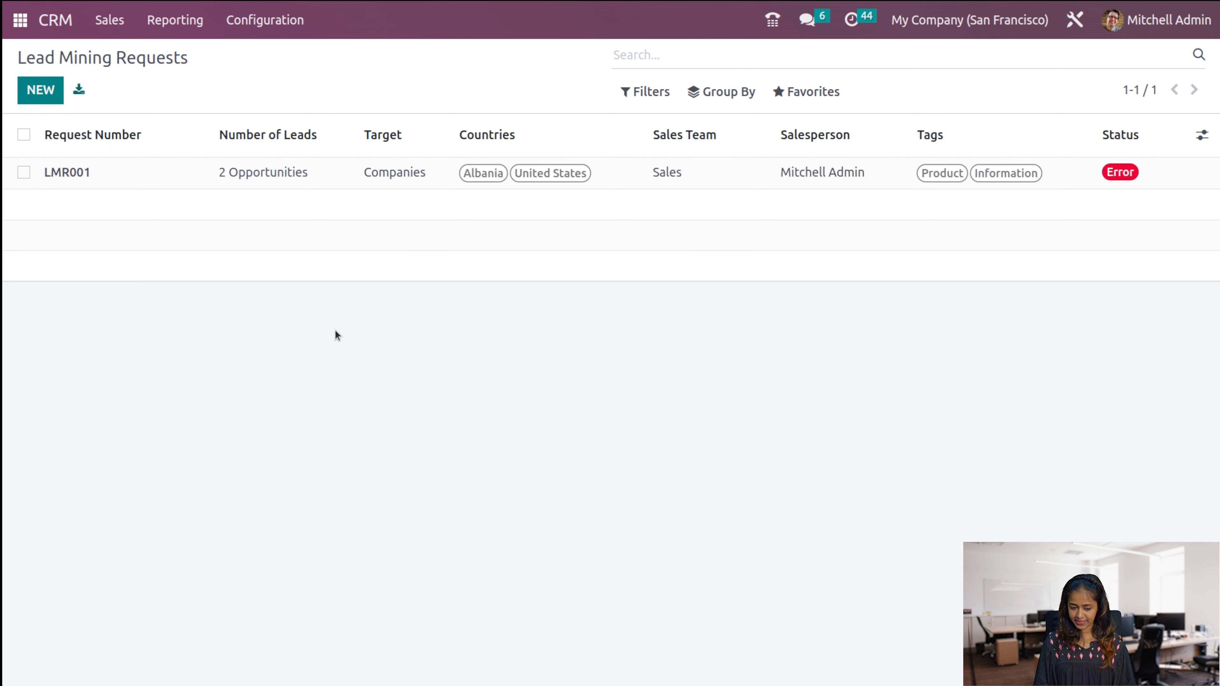
click(143, 183)
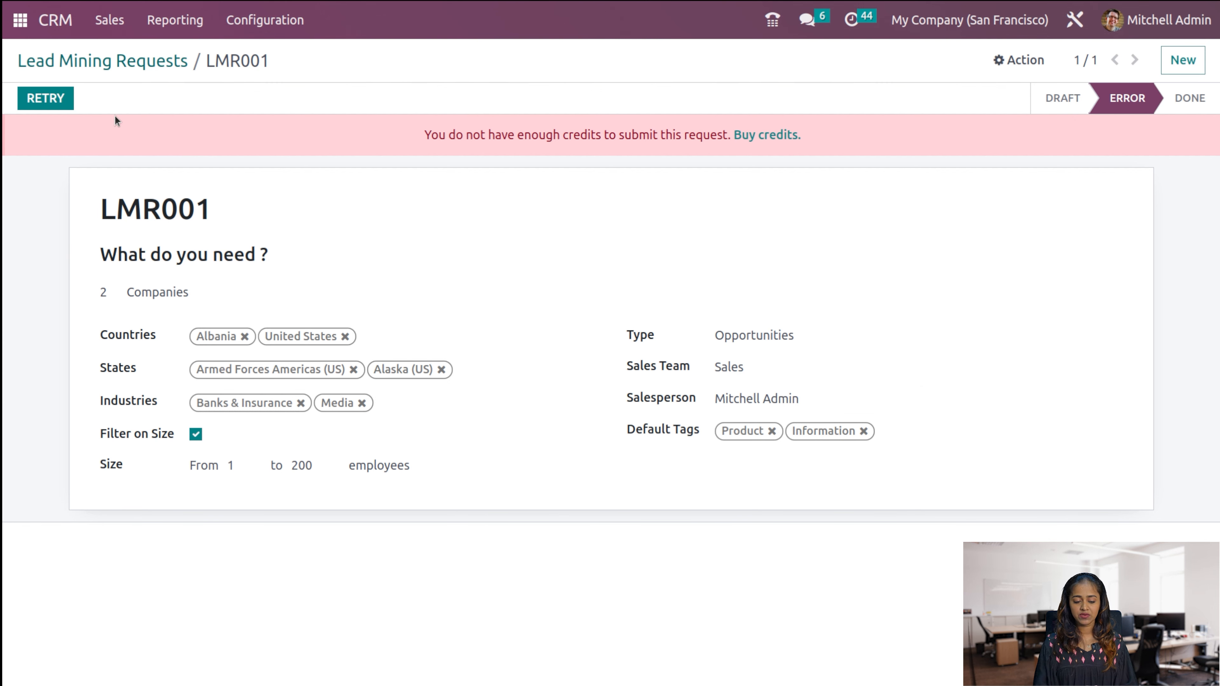
click(164, 66)
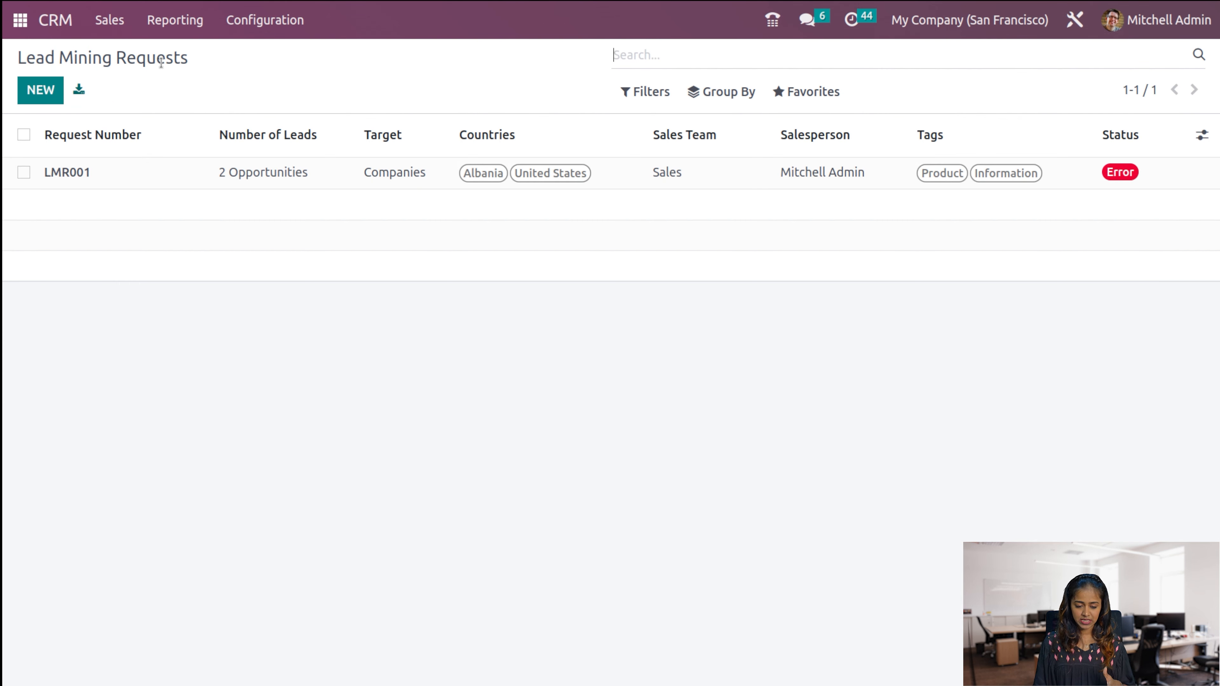
- Start a new visits to leads rule and name it "US visitors"
click(292, 25)
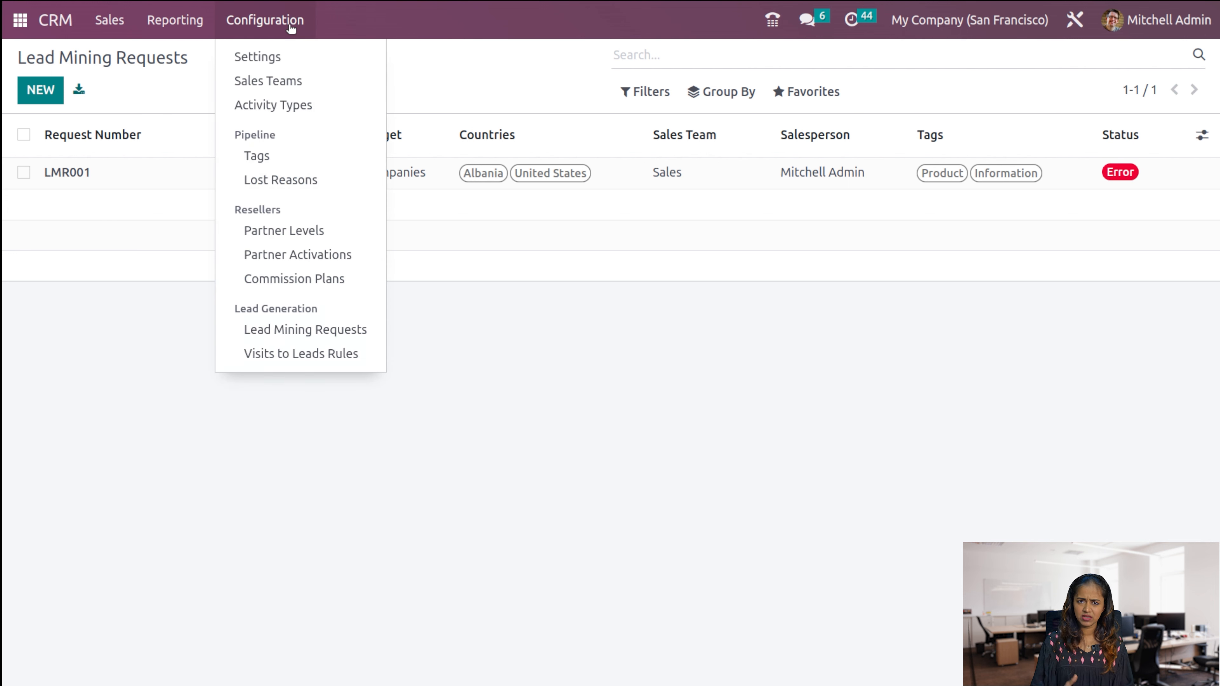
click(296, 355)
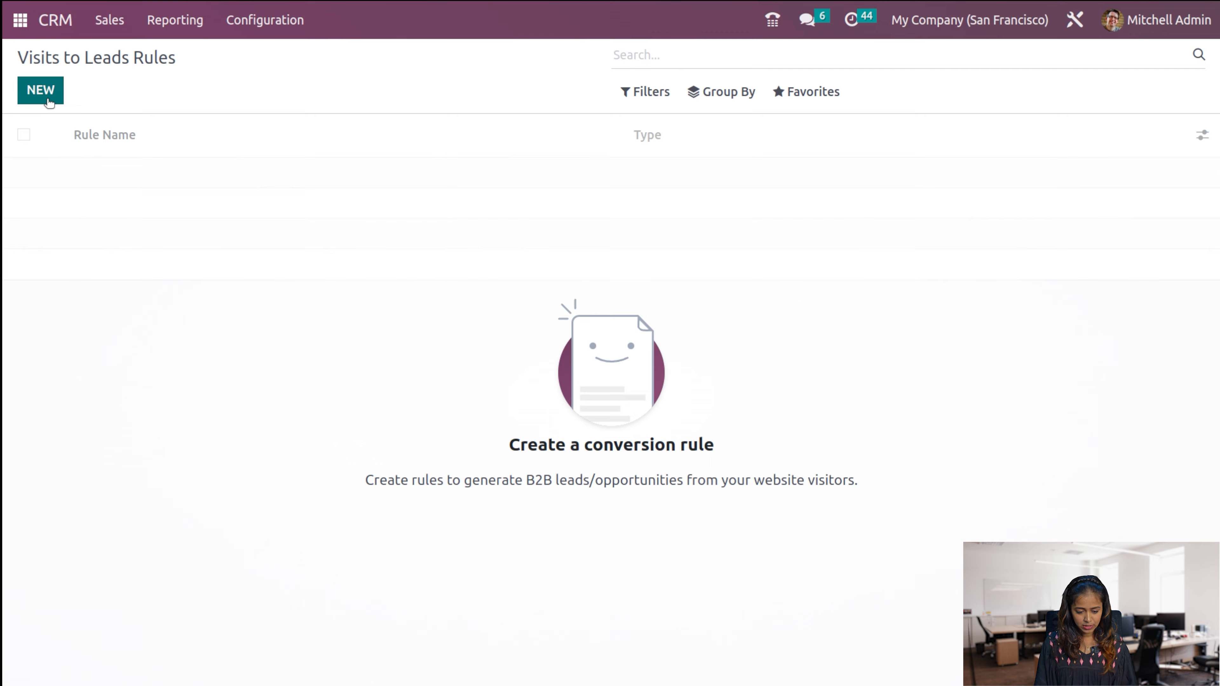
click(48, 102)
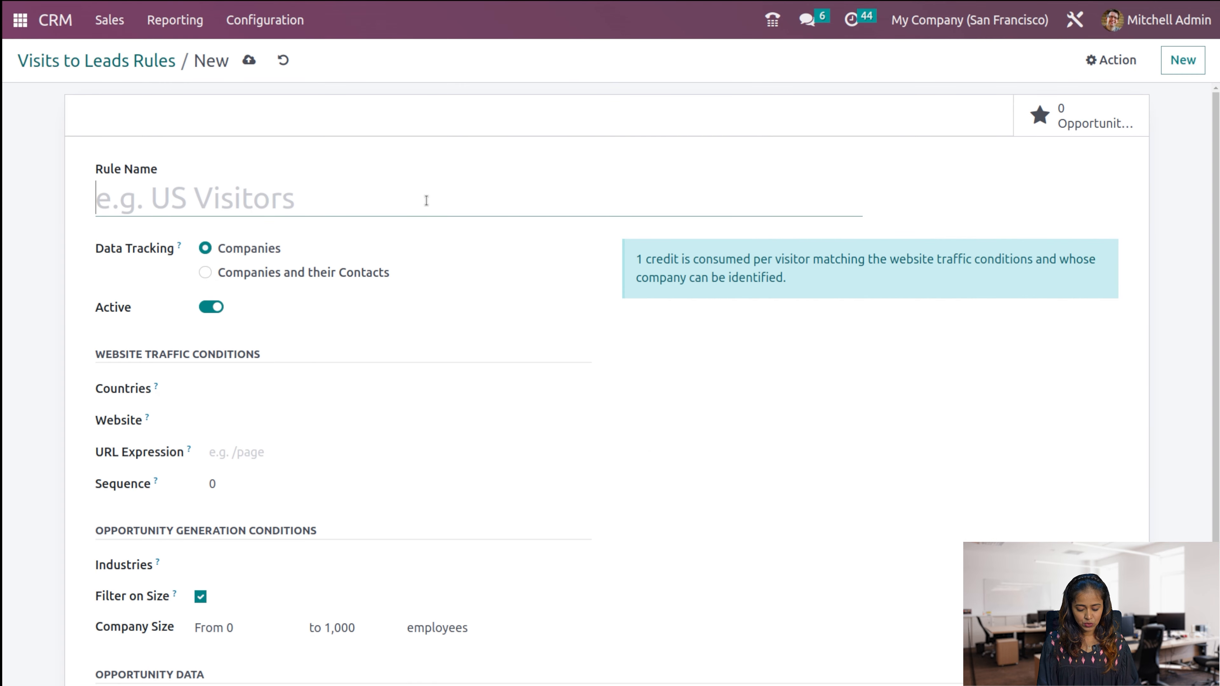
scroll(362, 541, down, 3)
scroll(362, 542, up, 3)
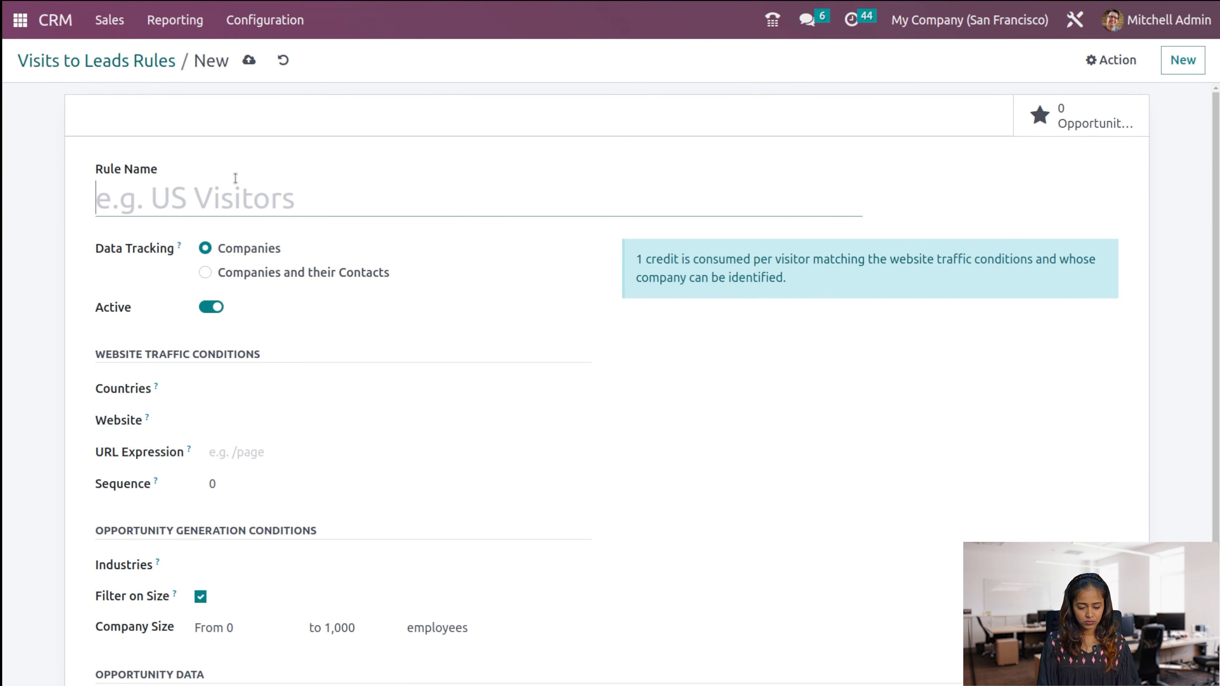
text(US v)
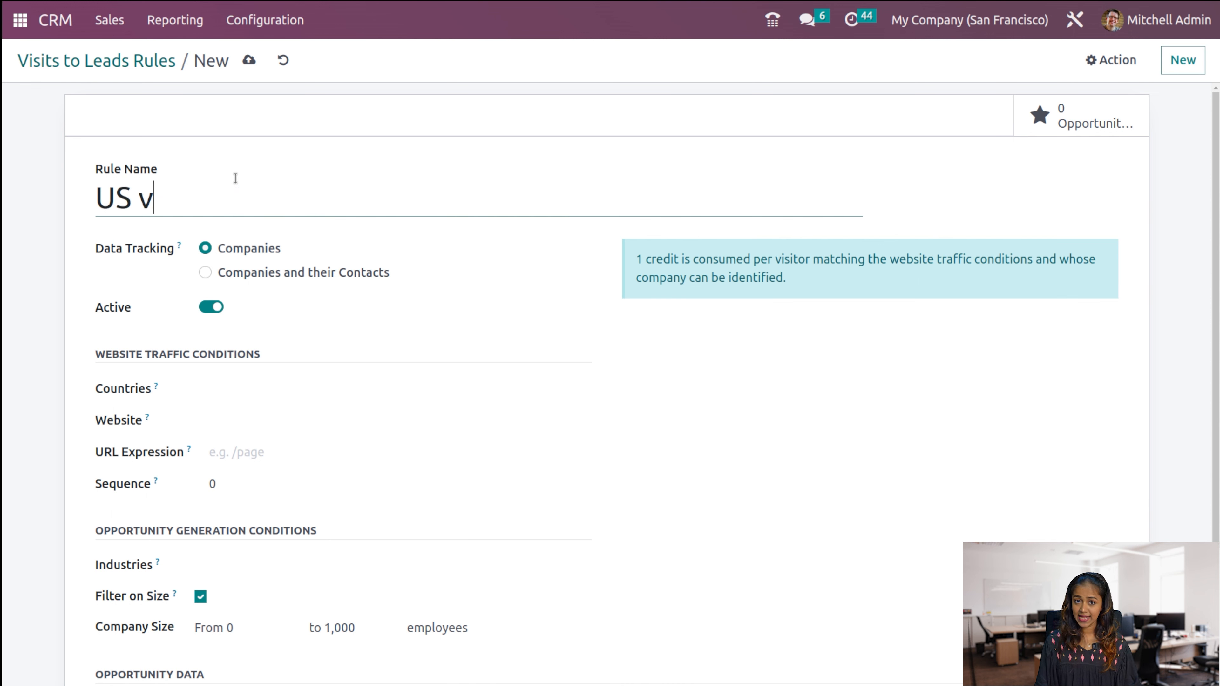
text(isitors)
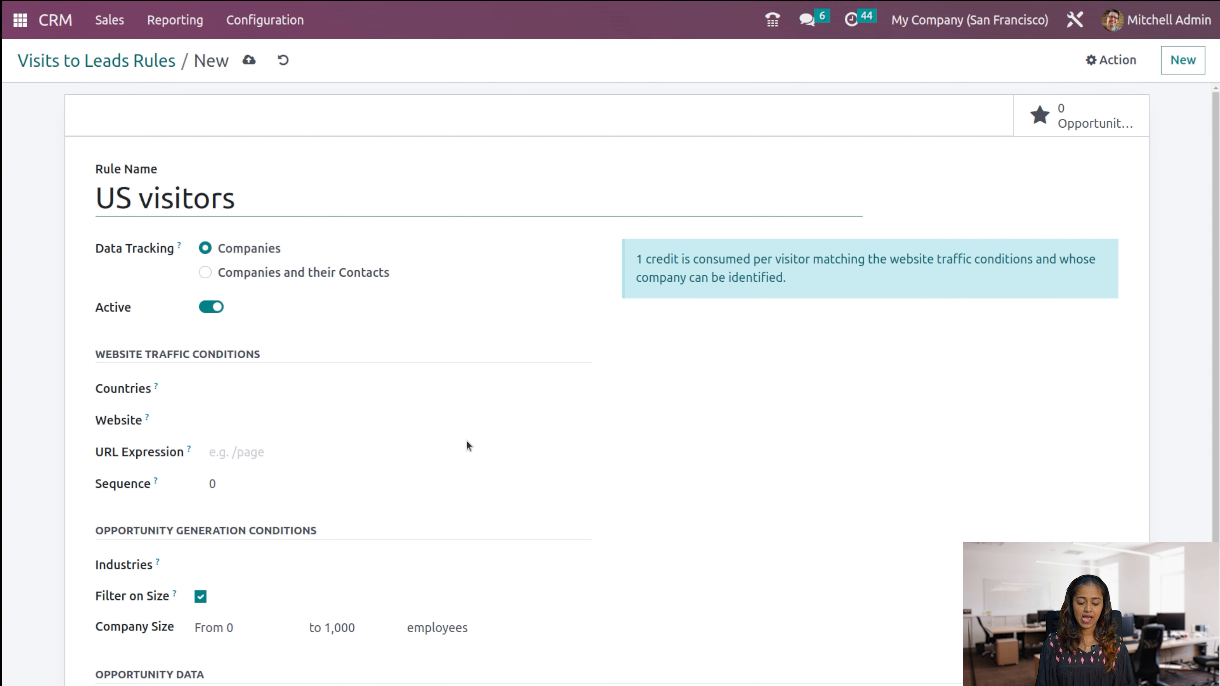
- Add Angola to the rule's countries, leaving the website, states and URL expression empty and the sequence at 0
click(240, 388)
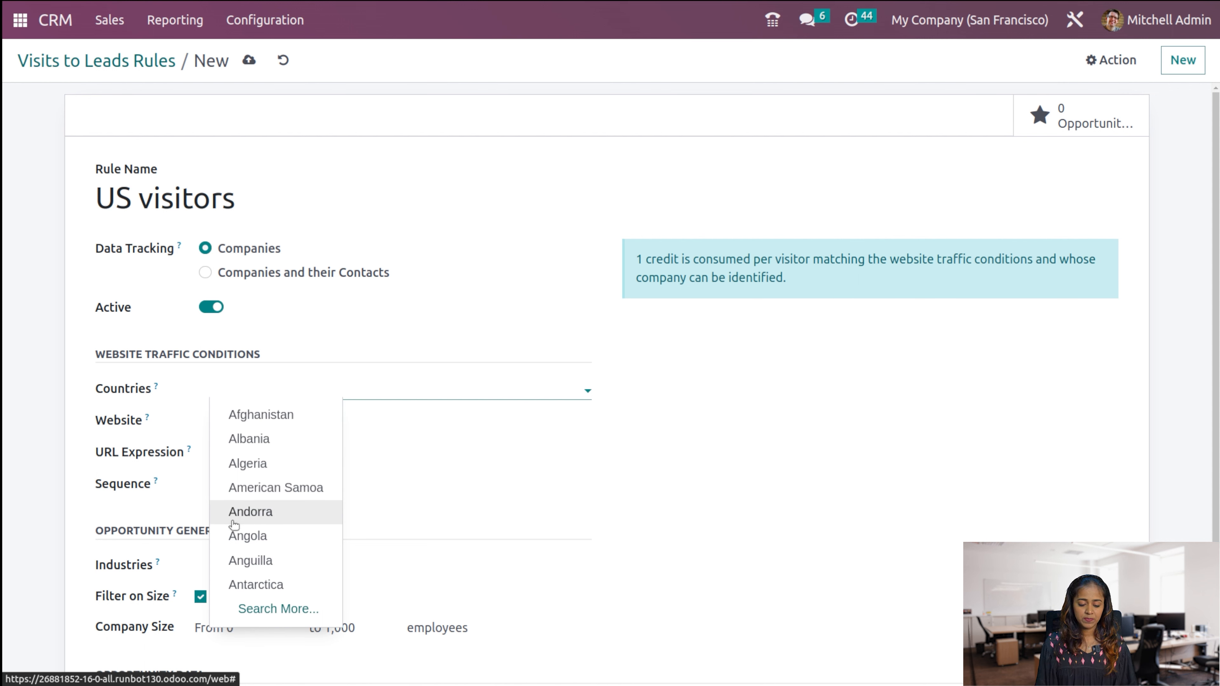
click(242, 540)
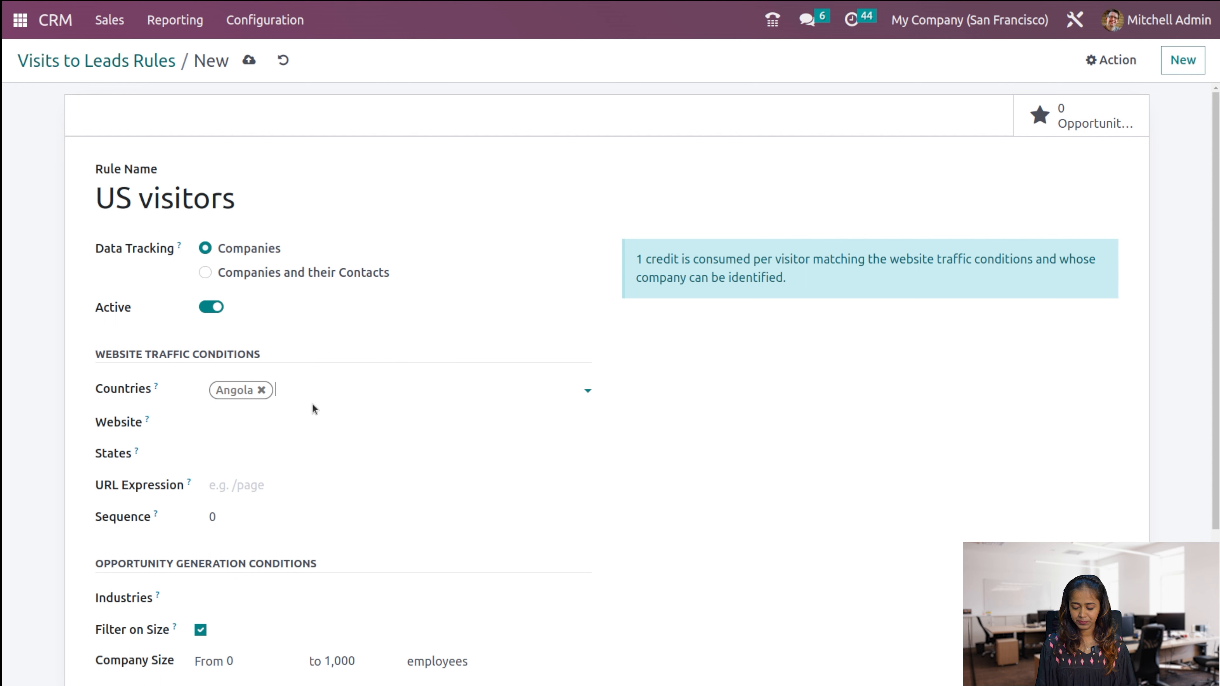
click(242, 425)
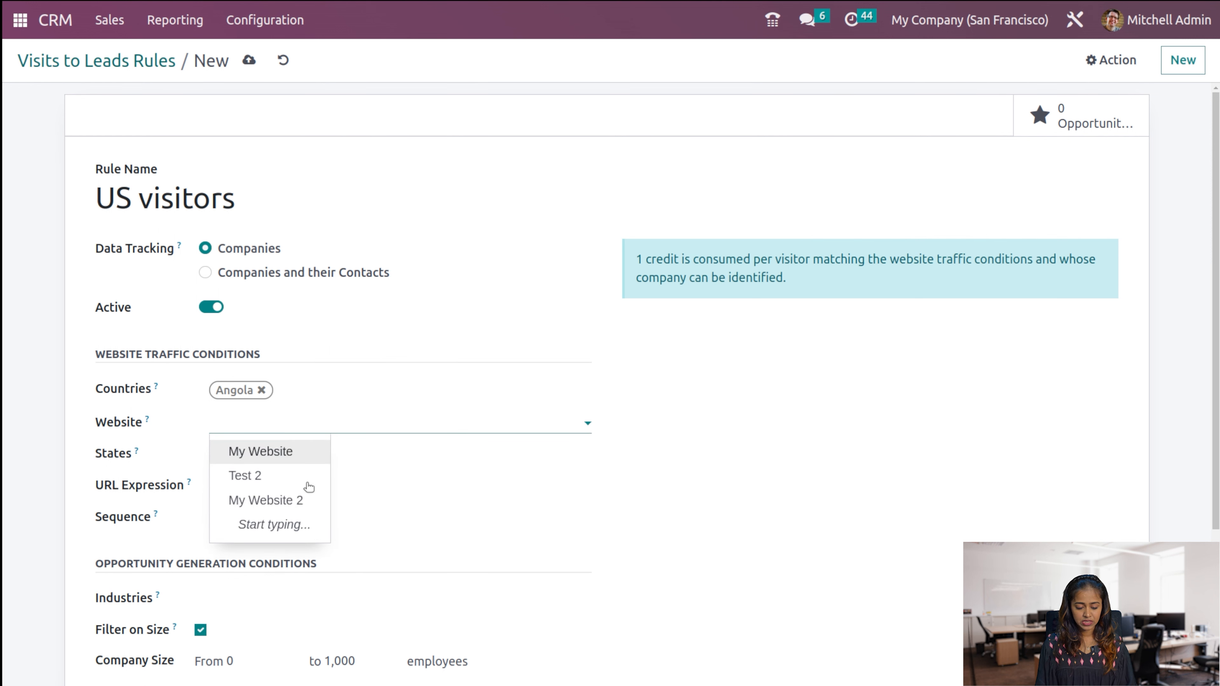
click(466, 532)
click(224, 451)
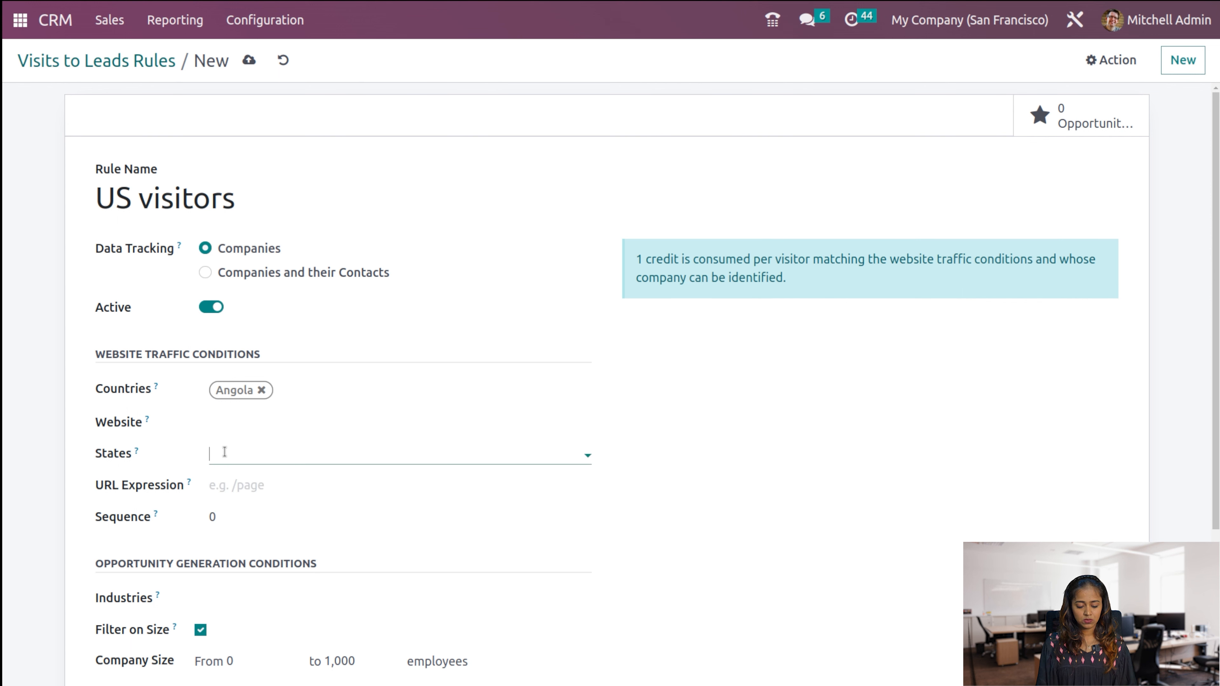
click(317, 456)
click(276, 483)
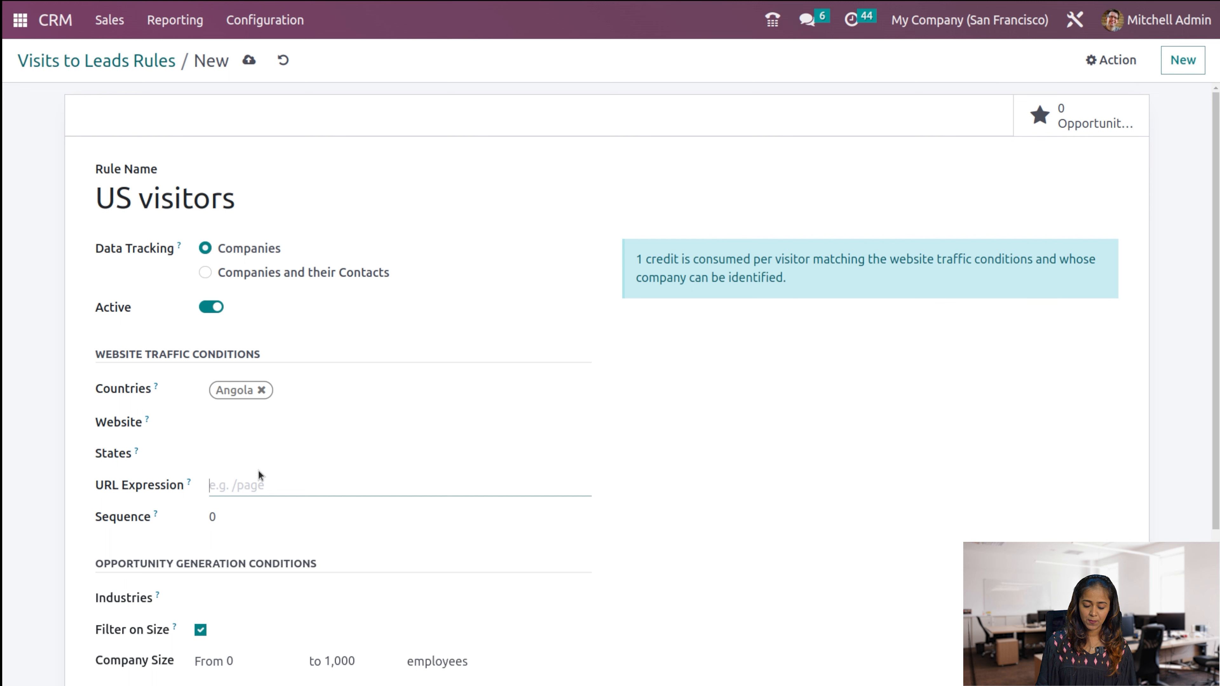
click(224, 518)
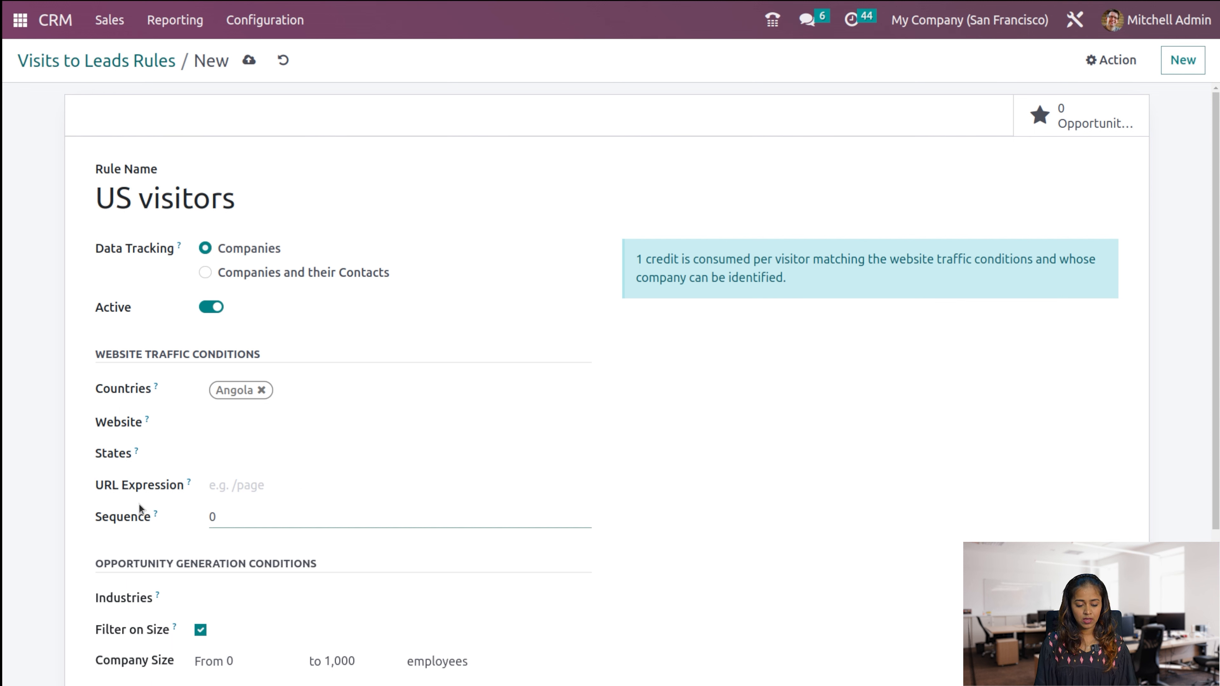
mouse_move(155, 517)
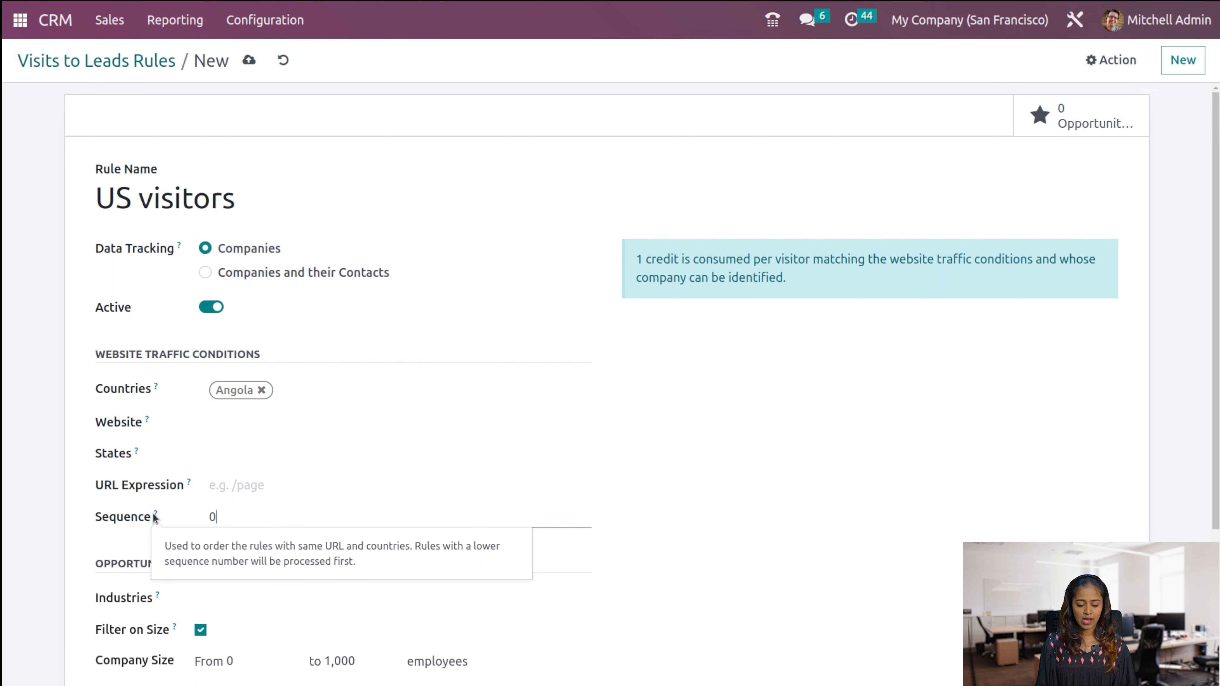
- Set the rule's minimum company size to 1 employee, keeping the size filter enabled and the industries empty
scroll(598, 515, down, 4)
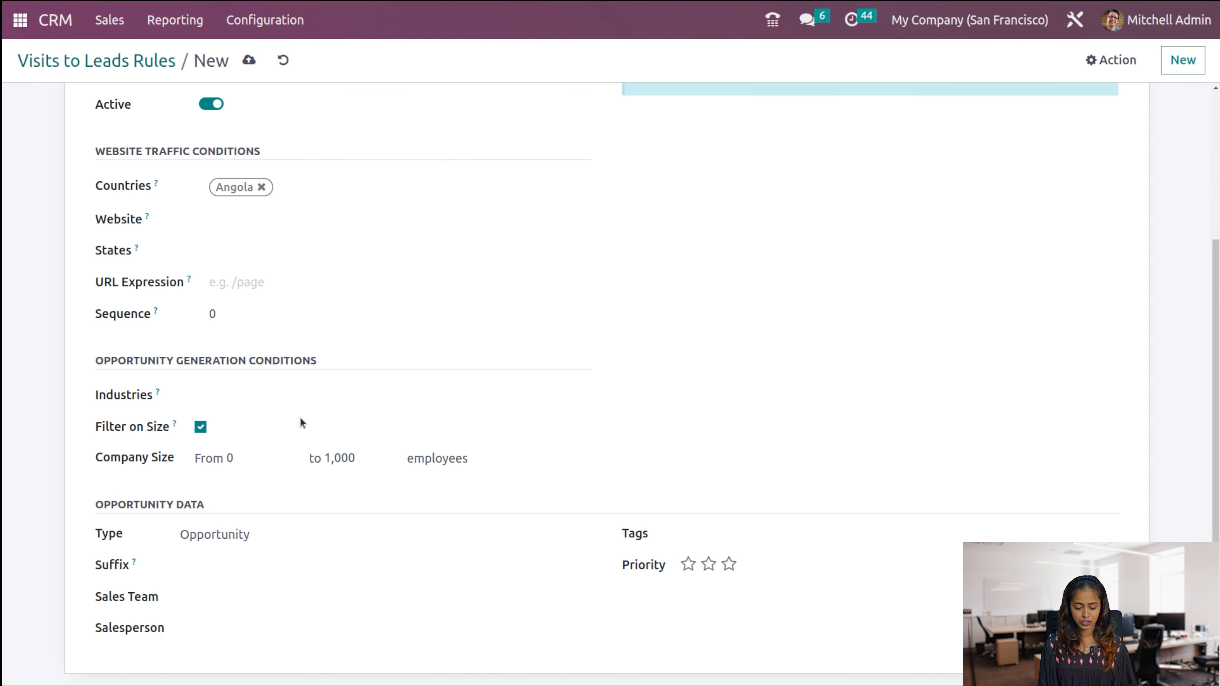
click(319, 401)
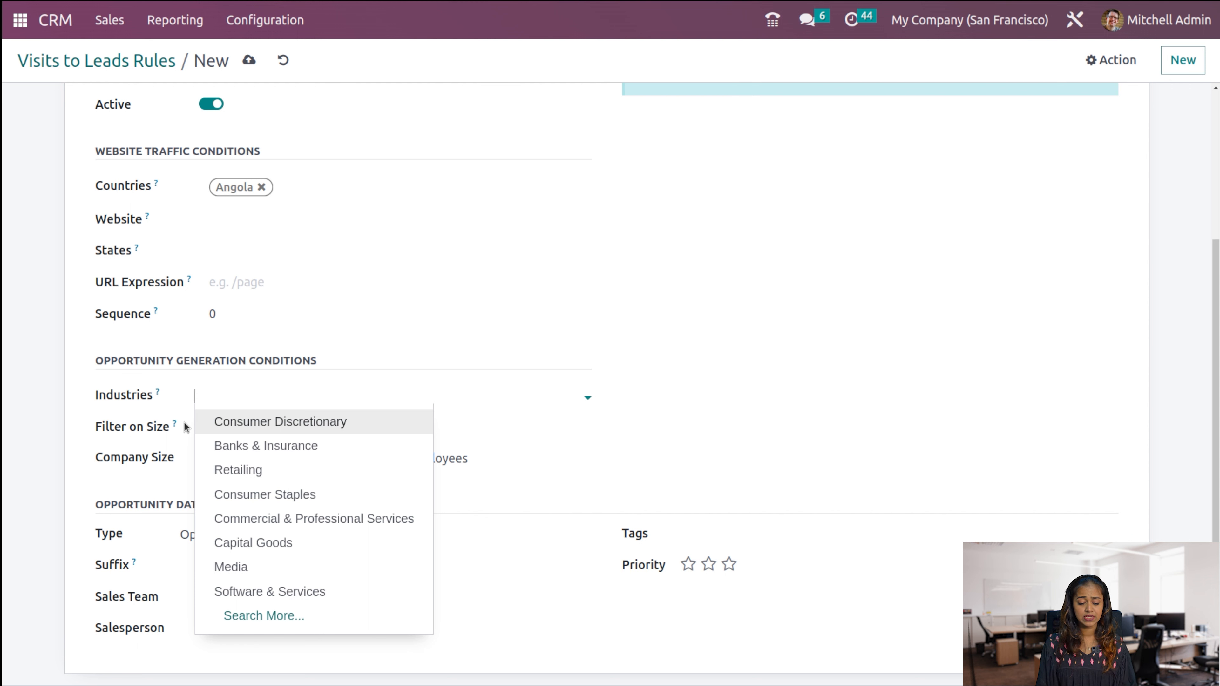
click(174, 459)
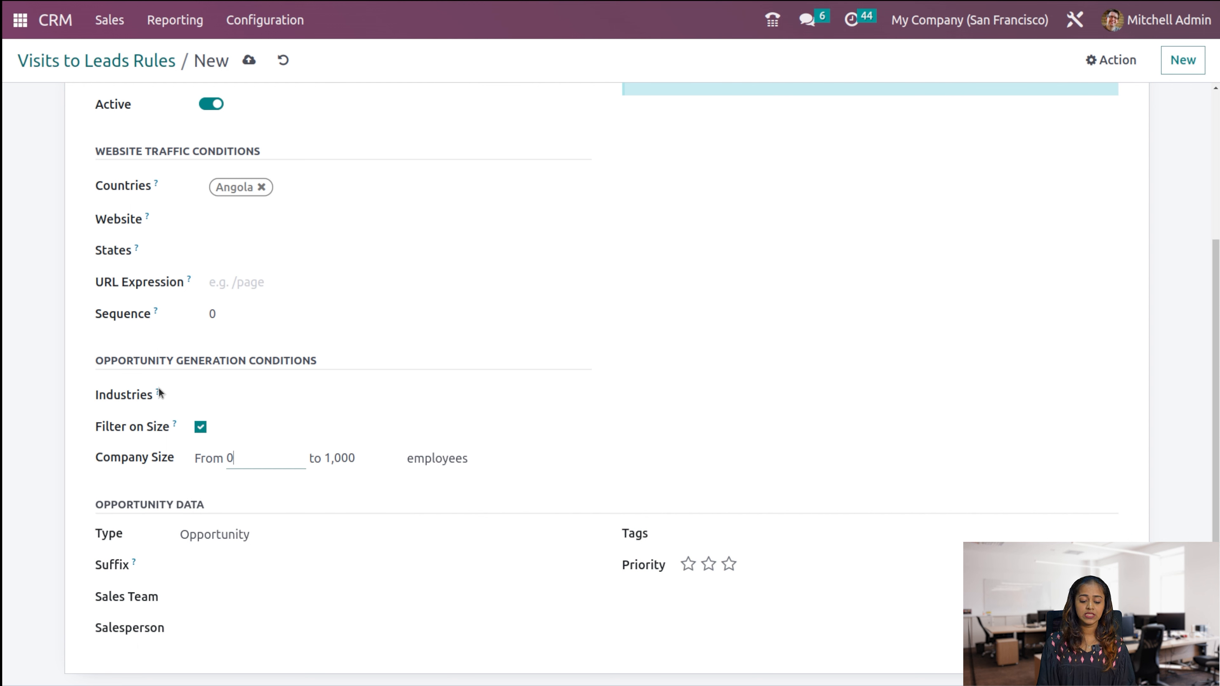
mouse_move(160, 393)
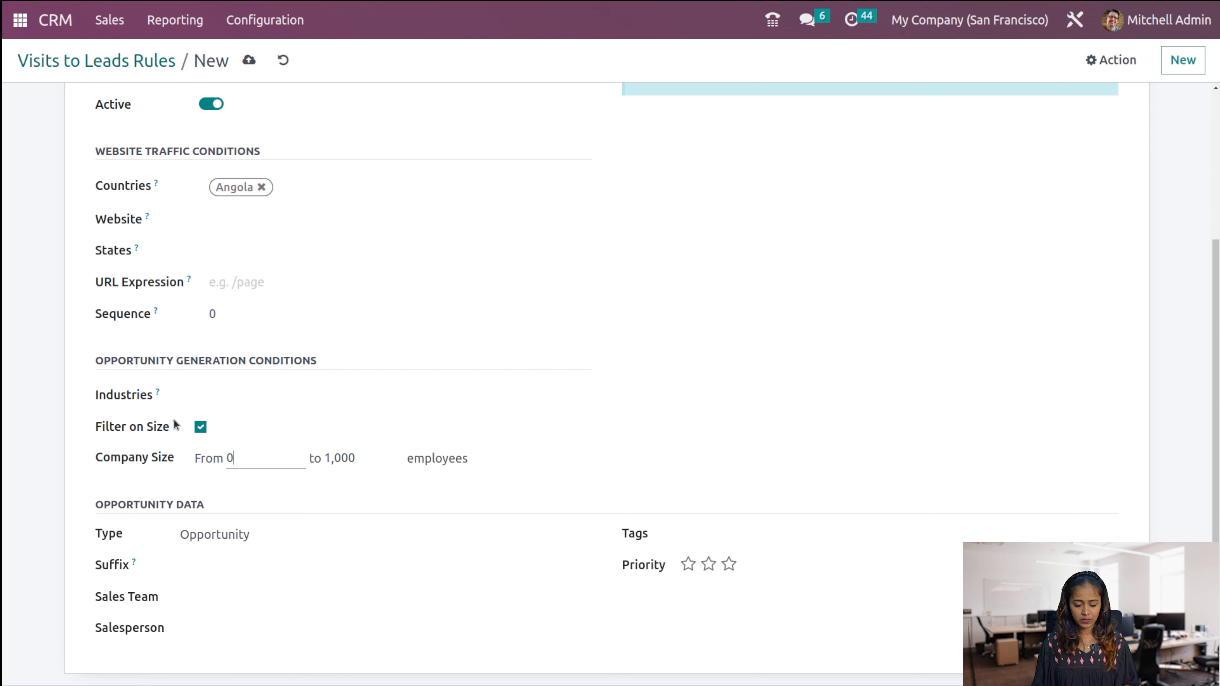
mouse_move(174, 419)
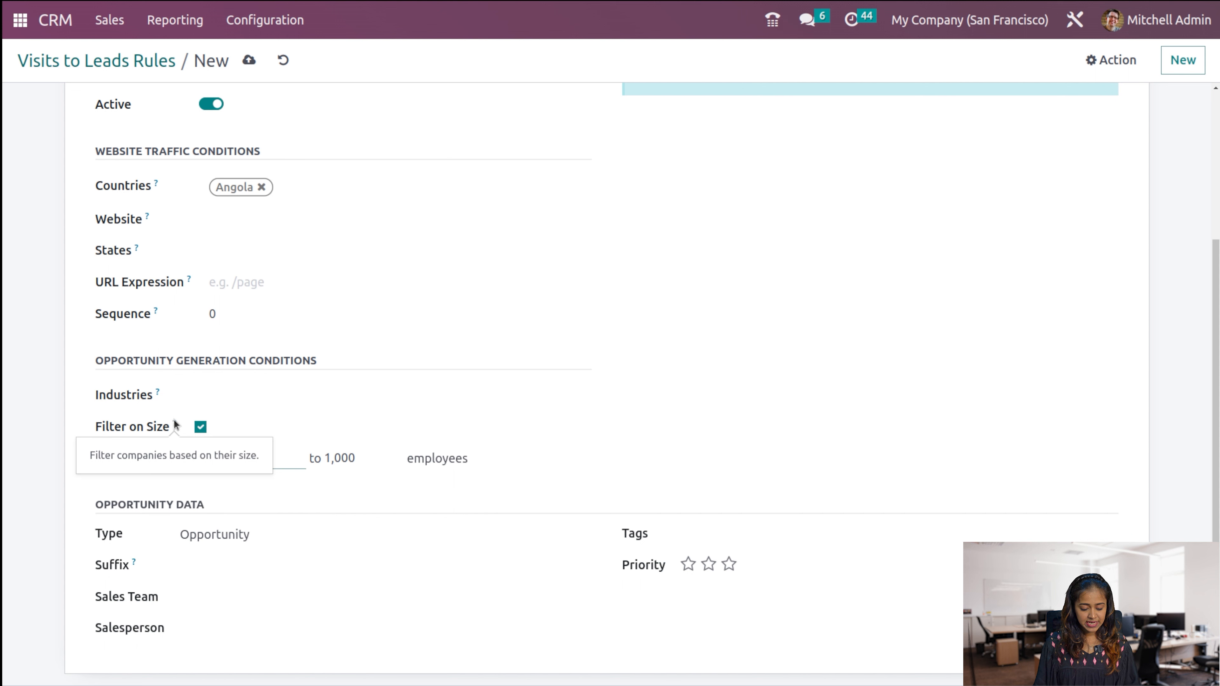
click(258, 458)
key(BackSpace)
text(1)
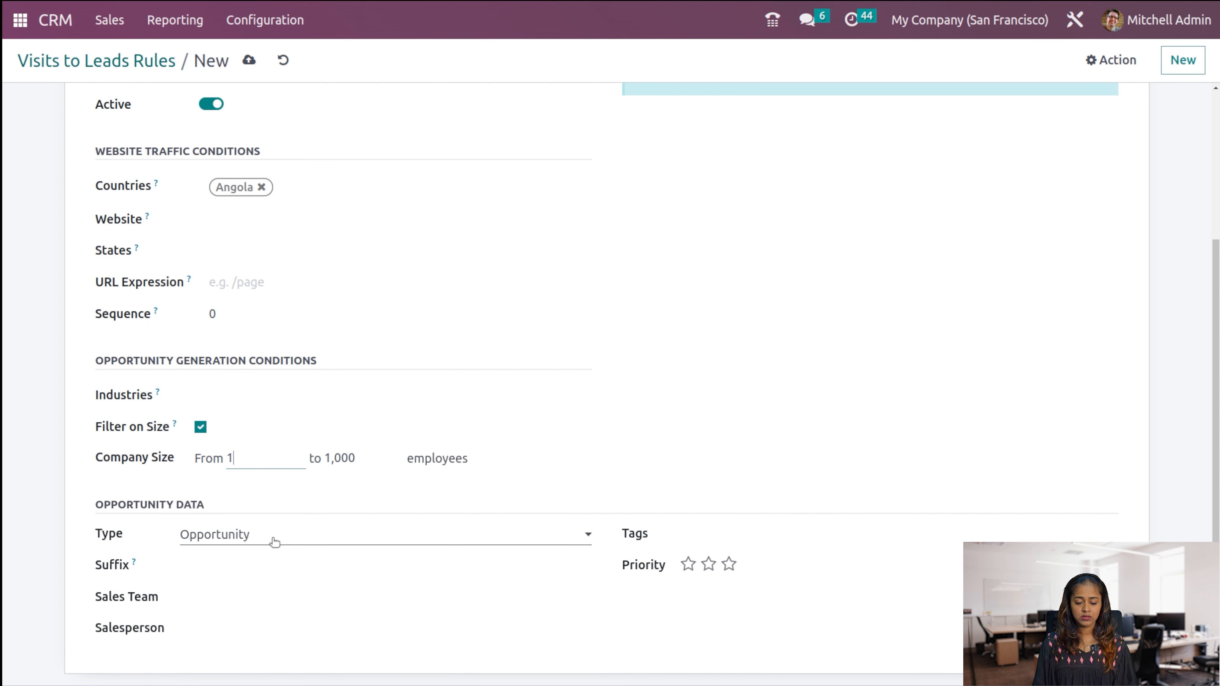
- Leave the opportunity suffix empty, save the US visitors rule and return to the list of visits to leads rules
click(200, 561)
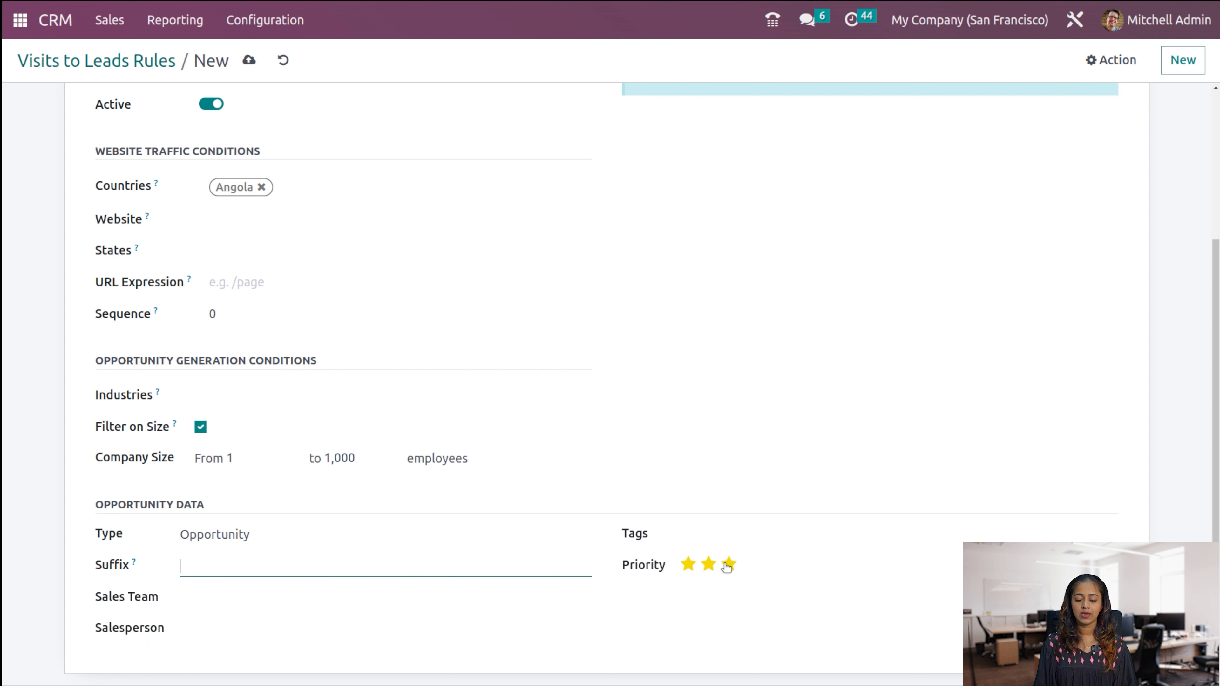
scroll(700, 486, up, 2)
scroll(698, 481, up, 2)
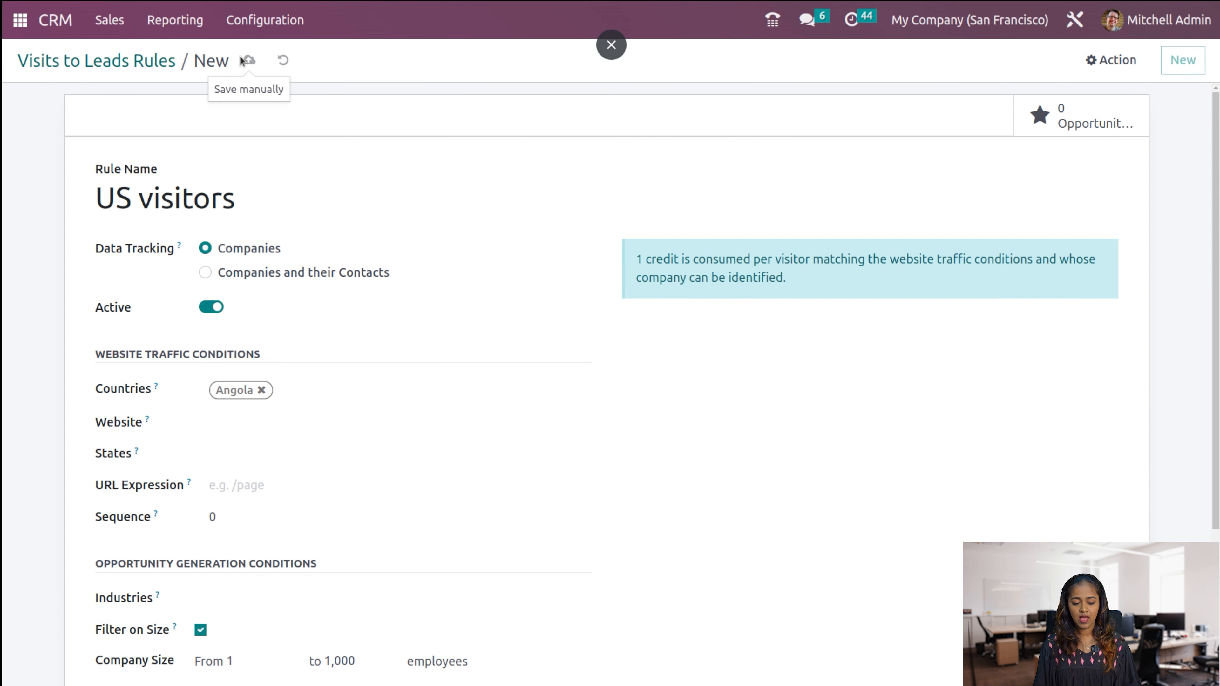
click(245, 61)
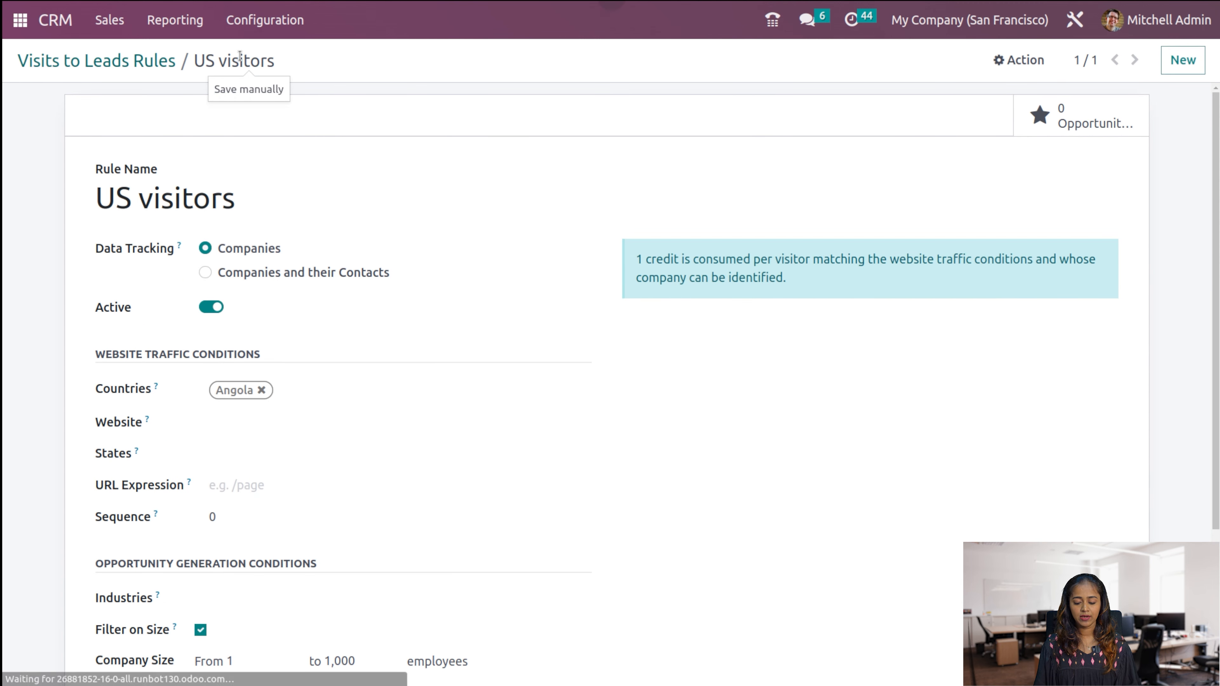
click(149, 61)
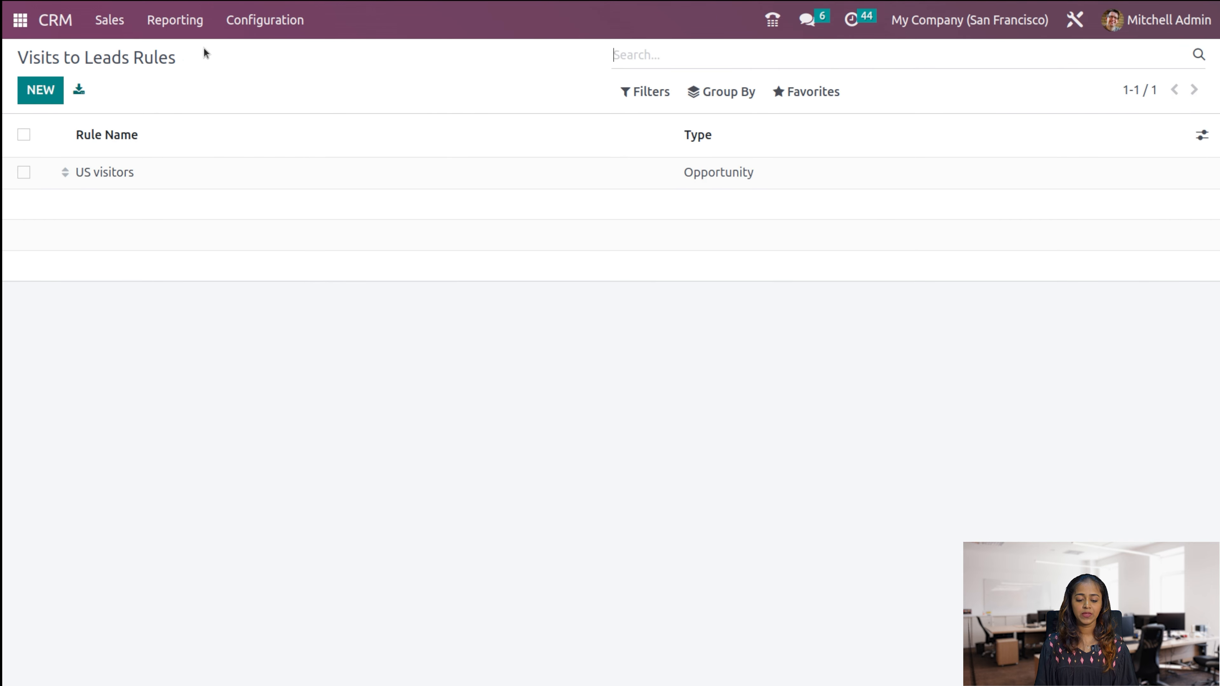
- Enable Recurring Revenues in the CRM settings and save the settings
click(285, 18)
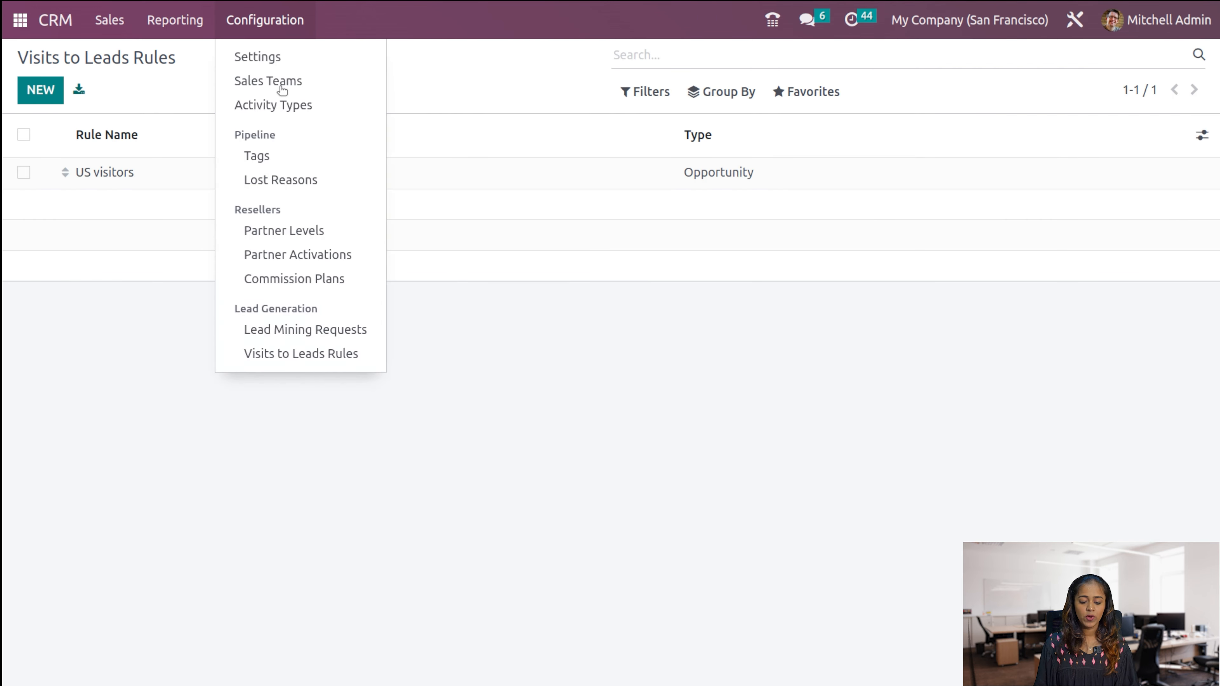
click(280, 59)
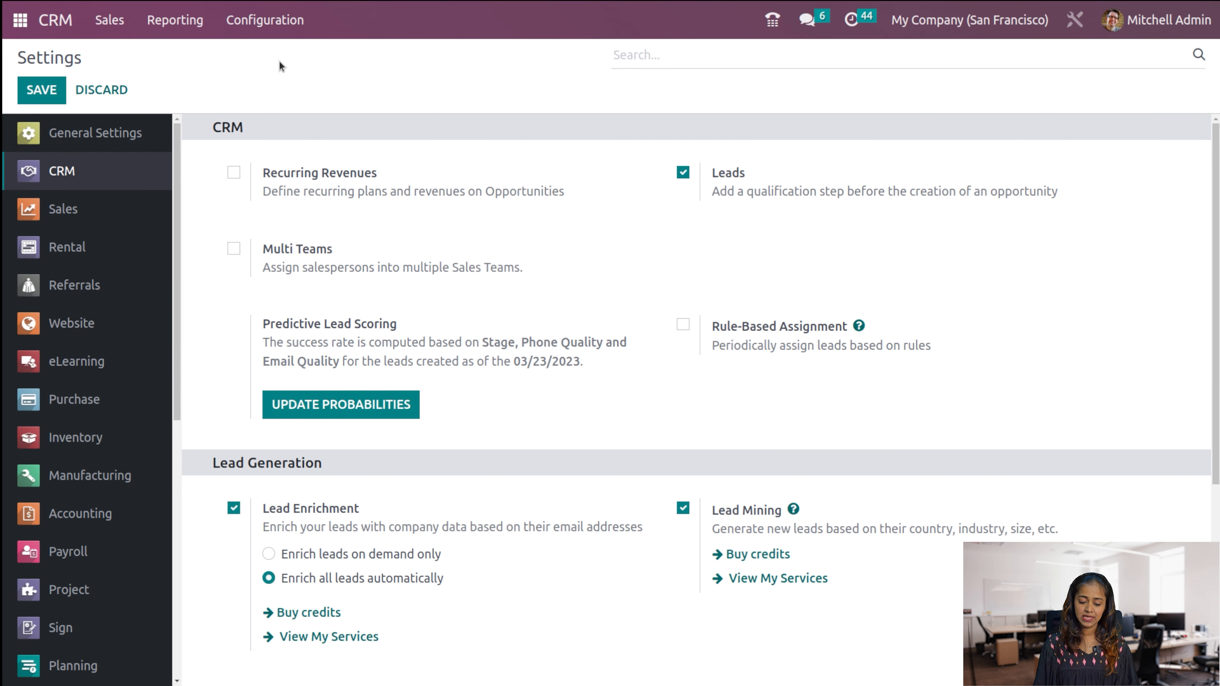
scroll(366, 422, down, 5)
scroll(367, 422, up, 5)
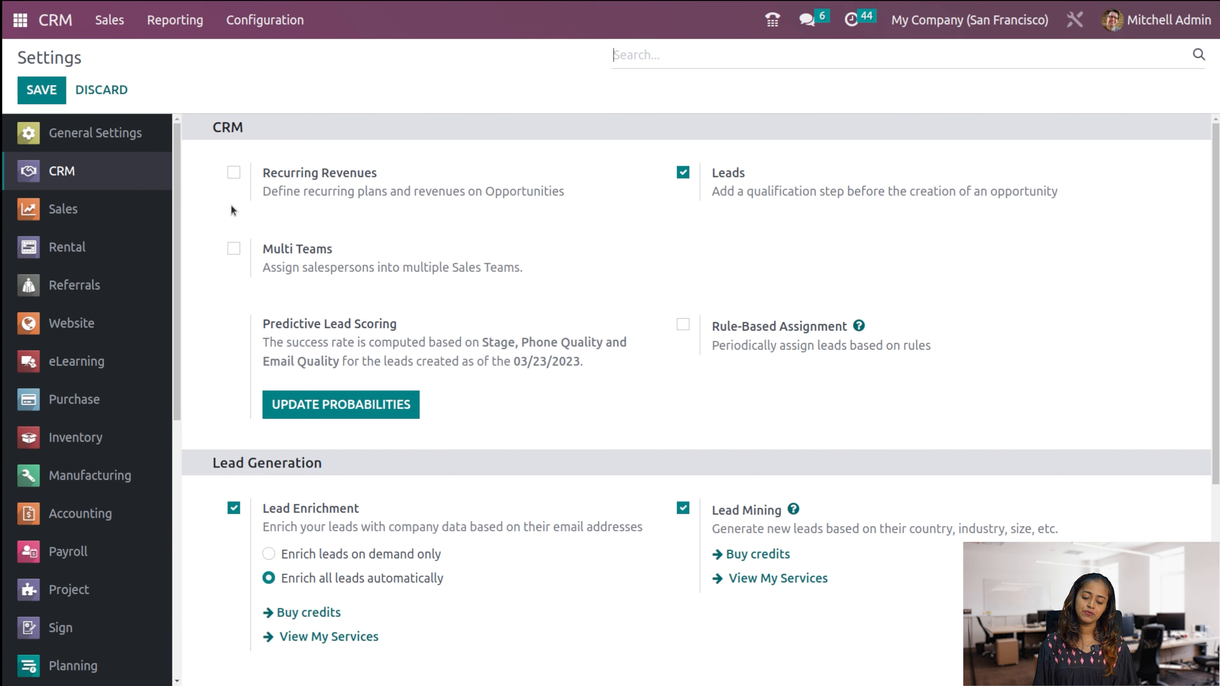
click(233, 174)
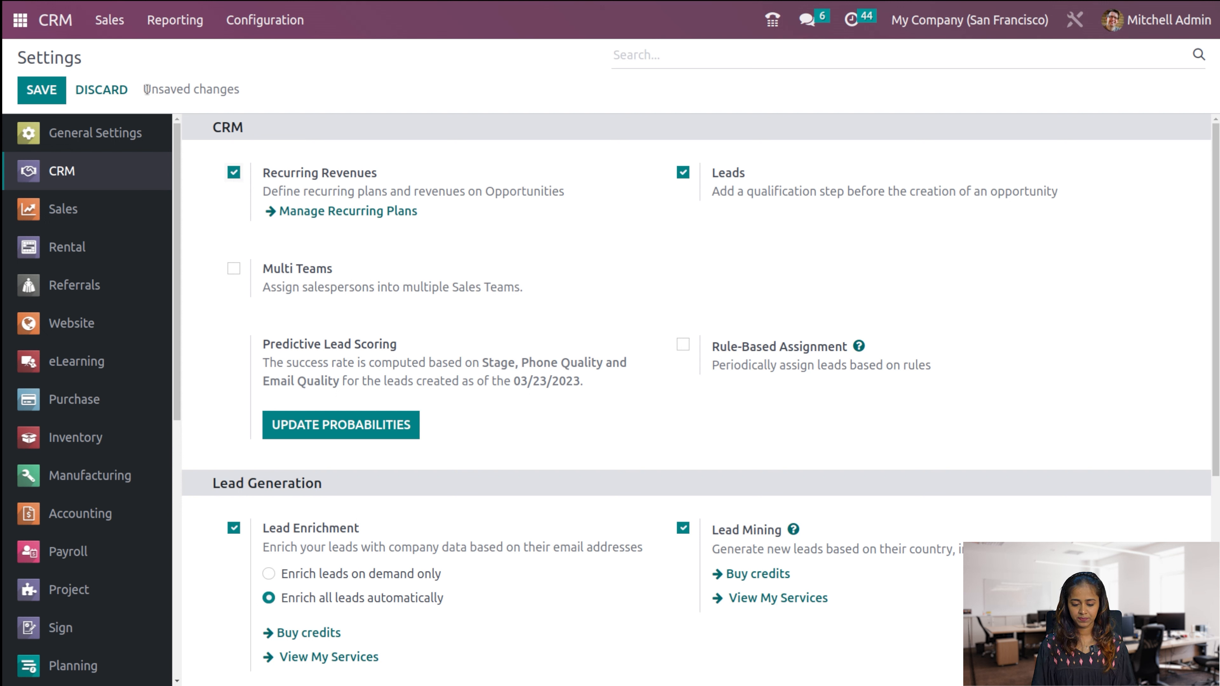
click(48, 90)
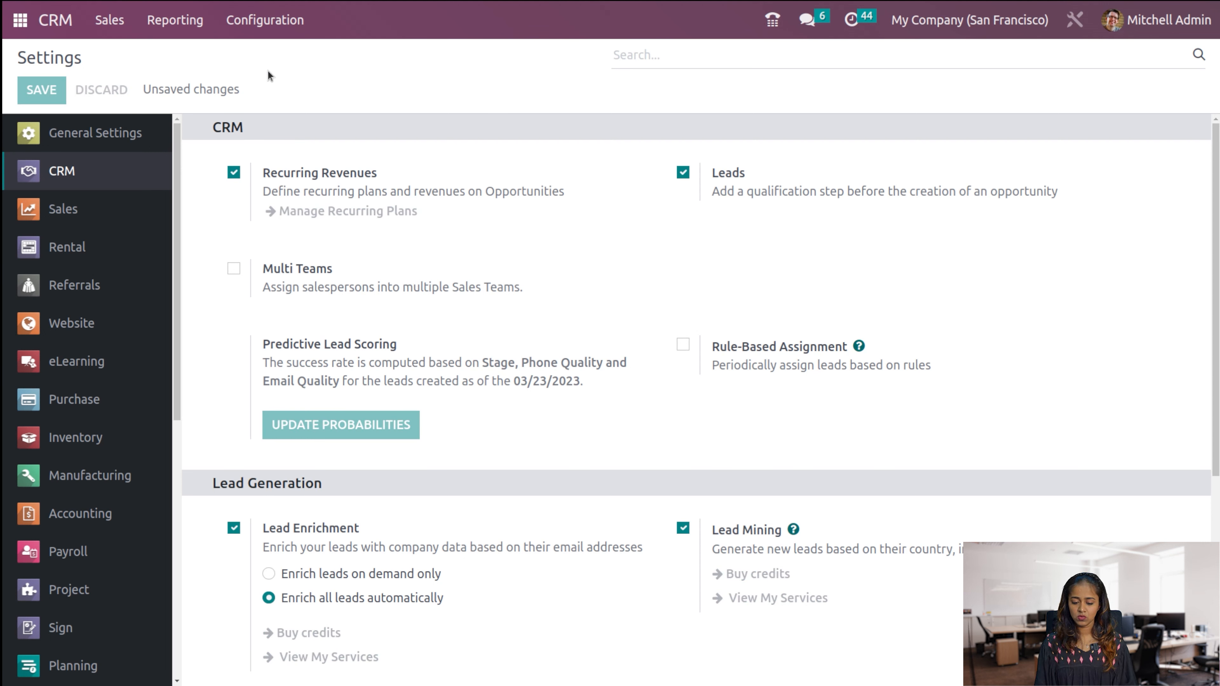
click(267, 30)
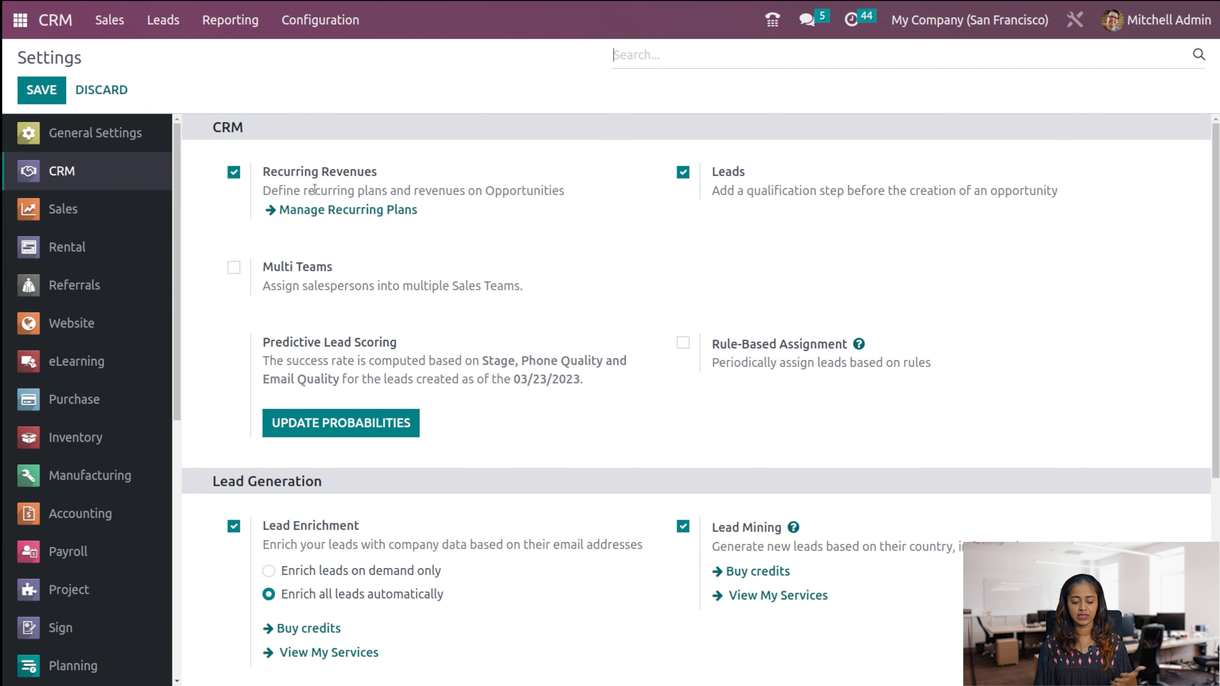
- Open the recurring plans from the CRM settings and add a plan named weekly, leaving its number of months at 0
click(321, 215)
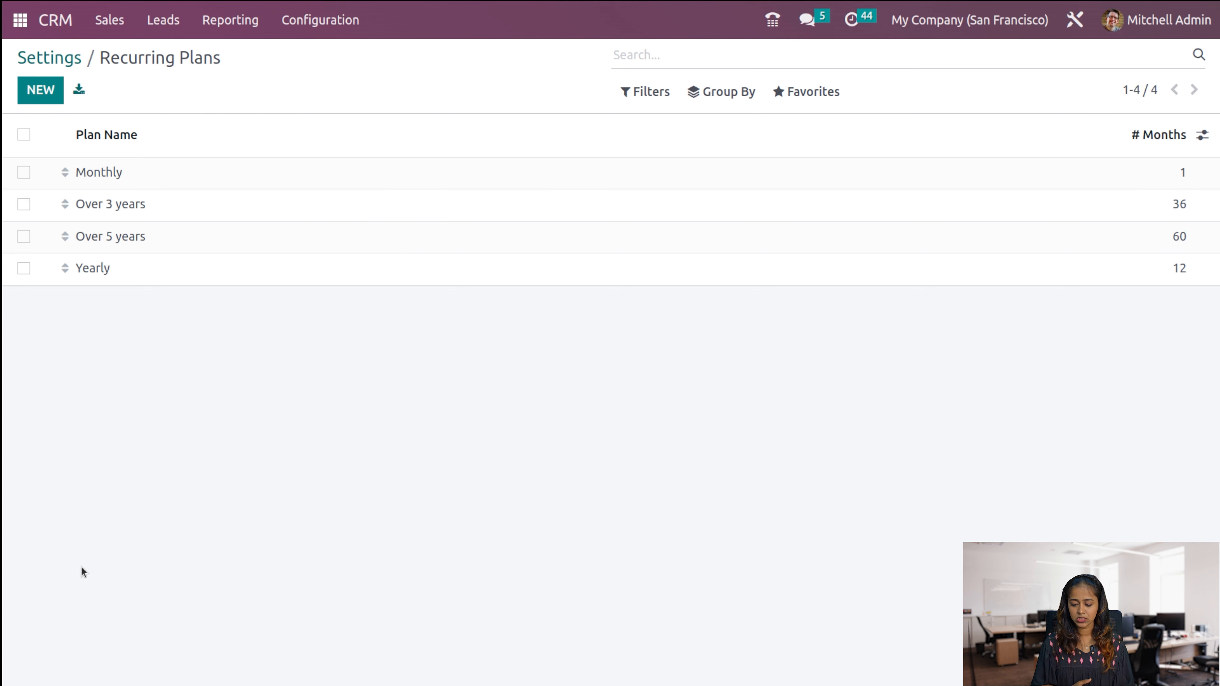
click(49, 90)
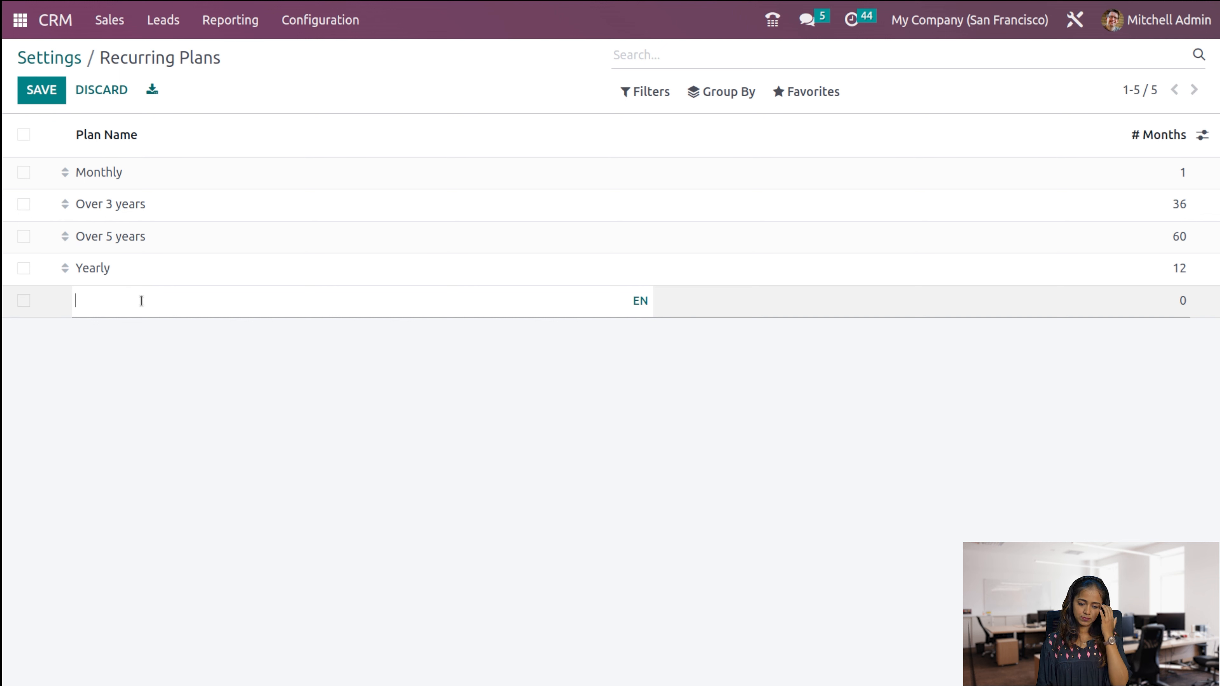
text(weekly)
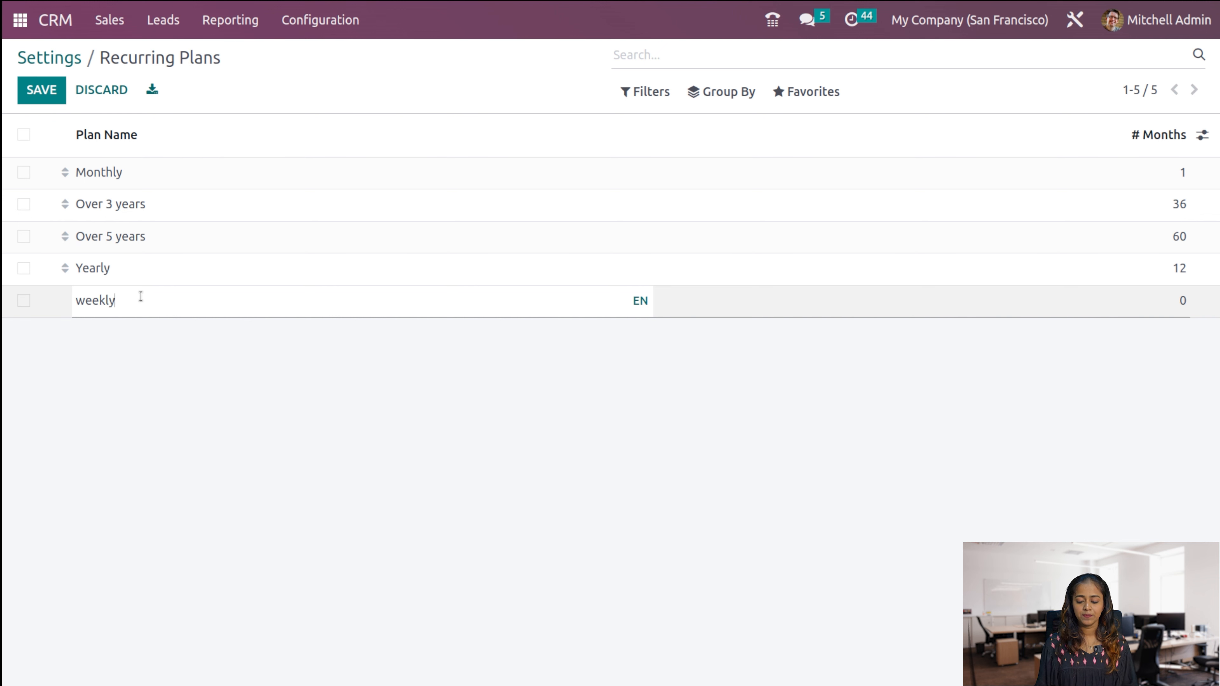
click(360, 427)
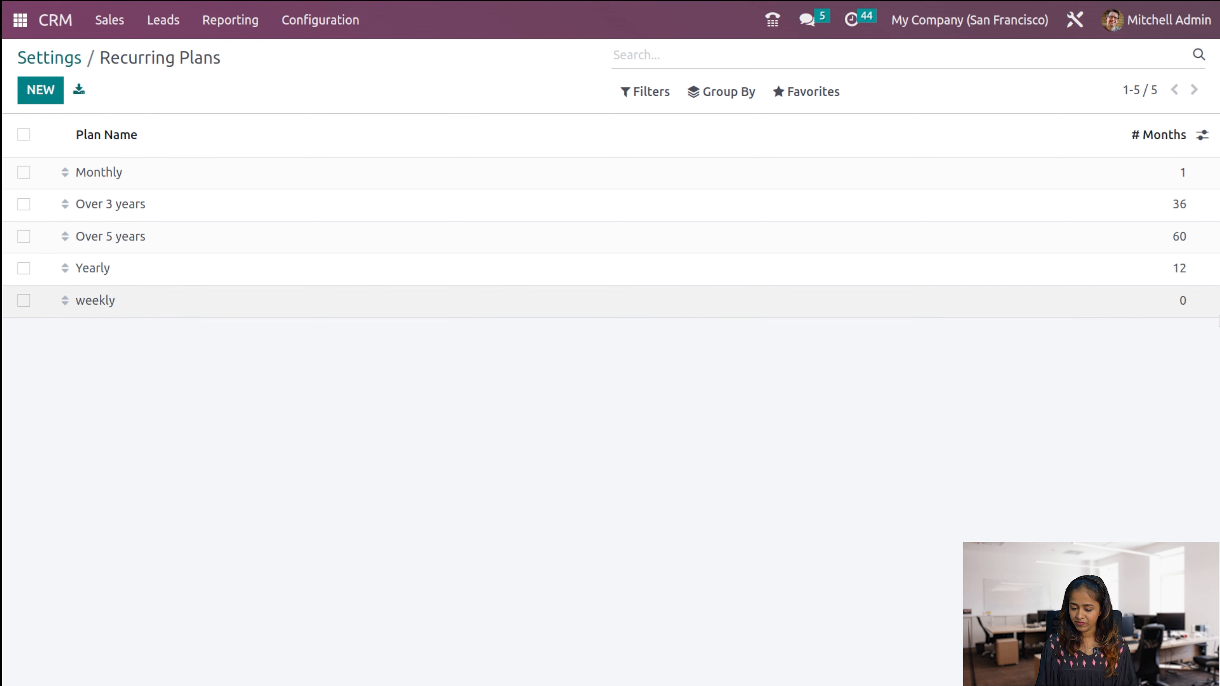
click(1182, 301)
click(1111, 328)
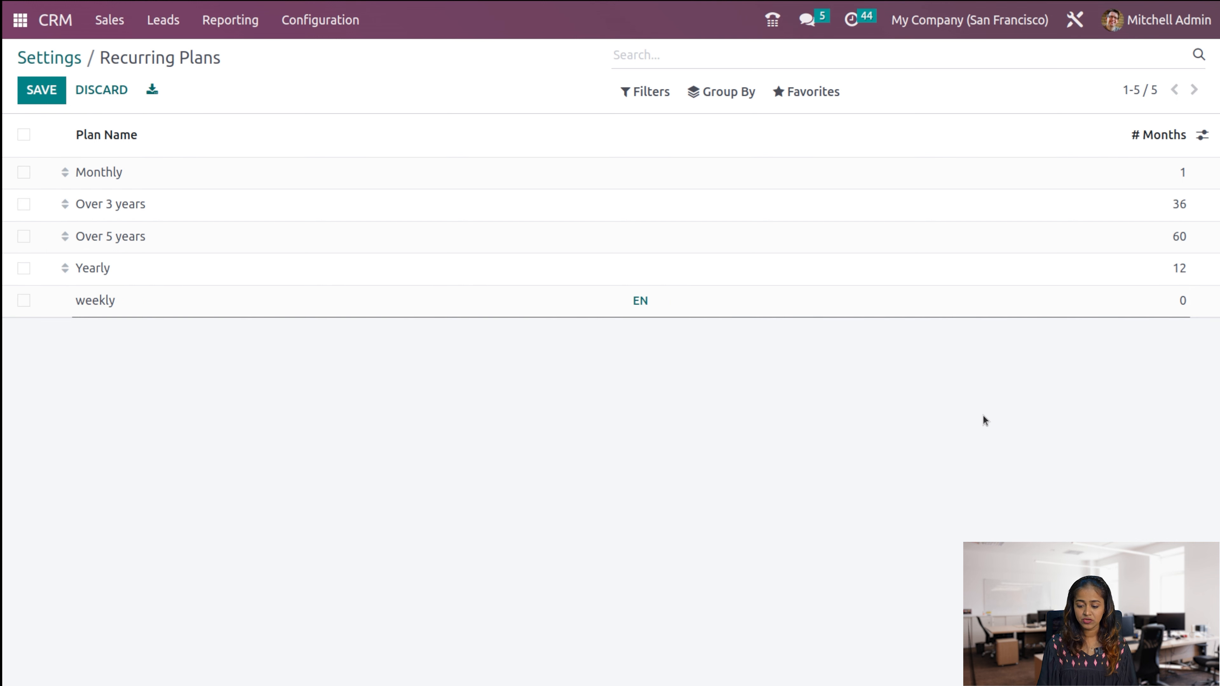
- Return to the CRM settings and enable Multi Teams so salespersons can belong to several sales teams
click(304, 23)
click(305, 54)
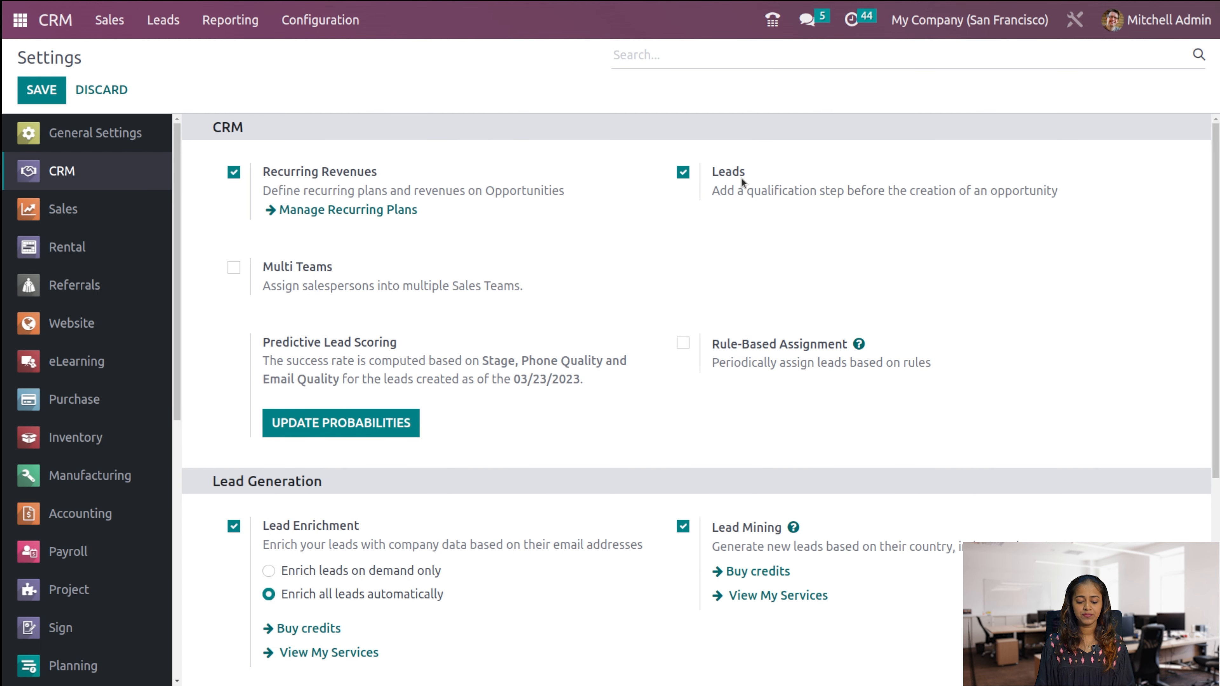
mouse_move(674, 396)
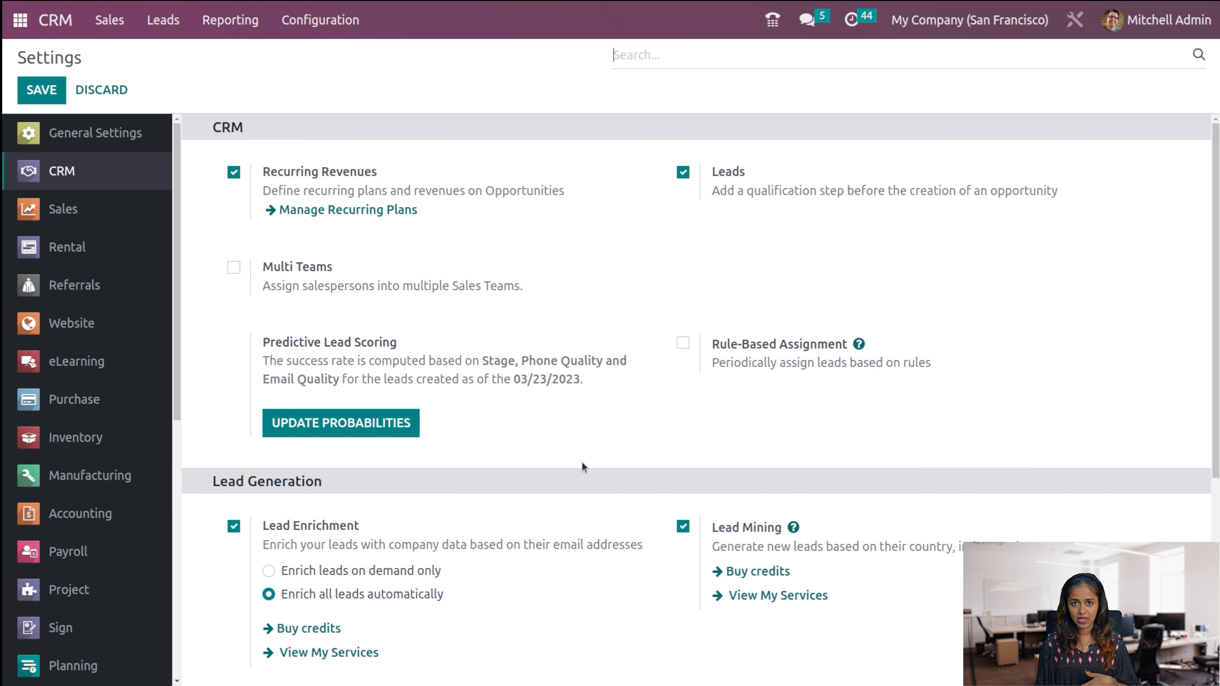
click(234, 267)
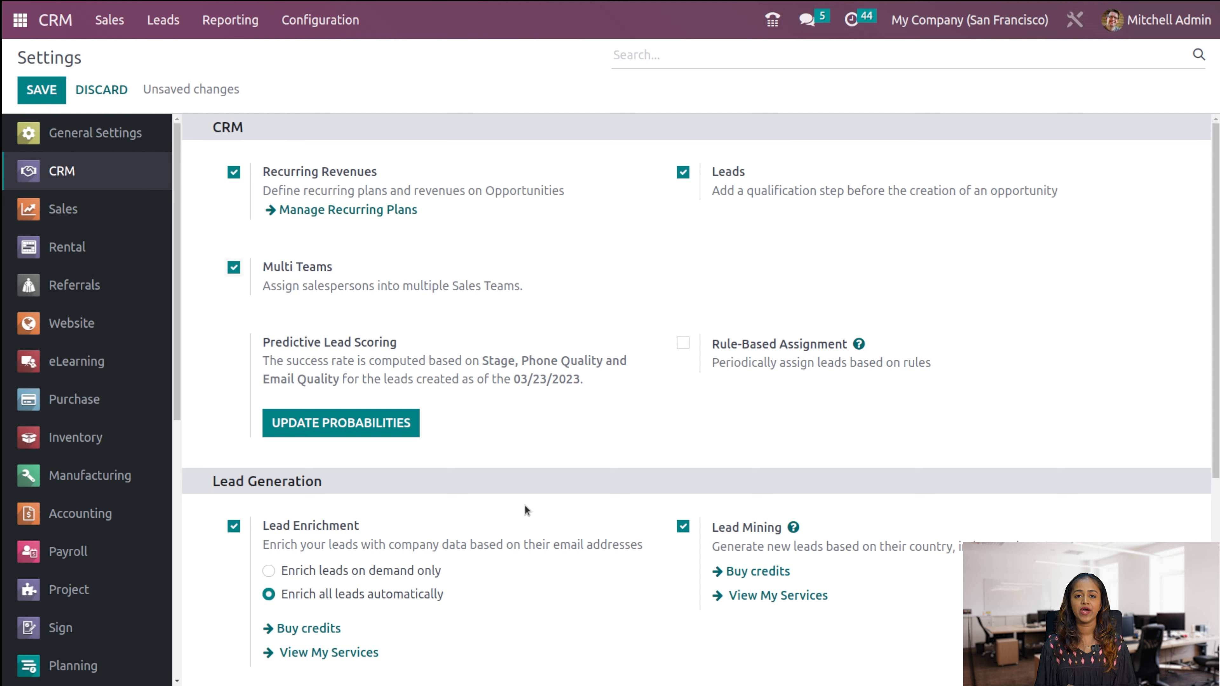
- Enable Rule-Based Assignment for leads and keep its running mode set to Manually
click(683, 344)
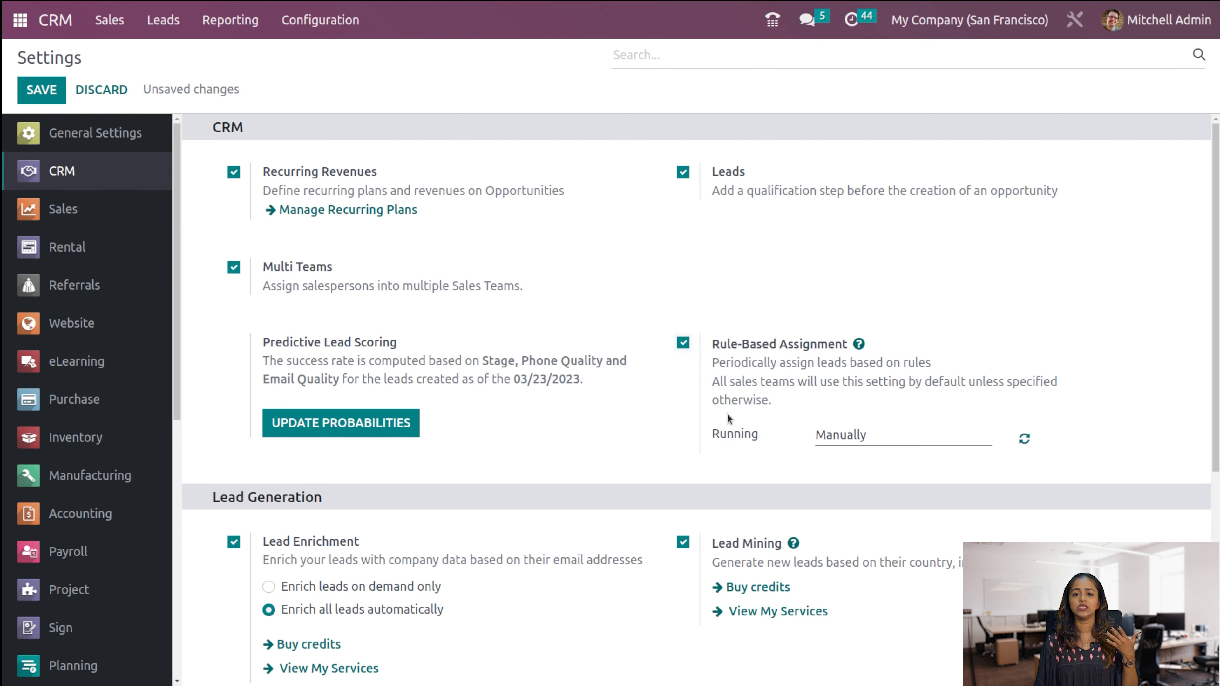
click(855, 438)
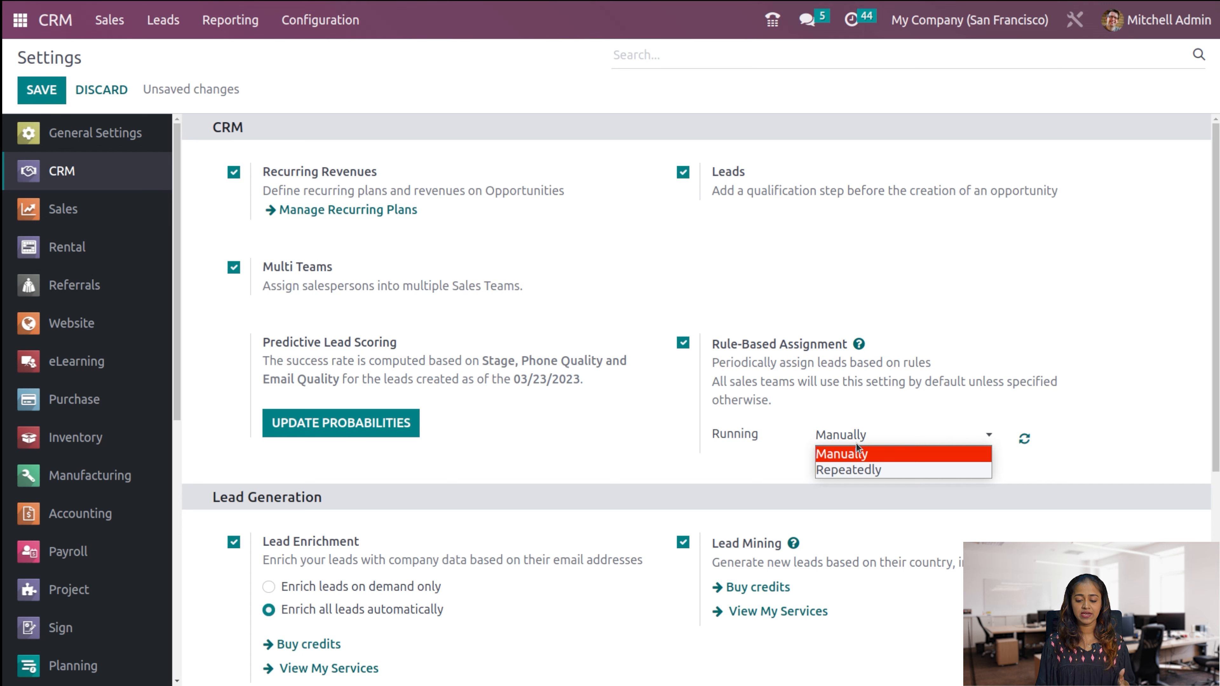
click(718, 464)
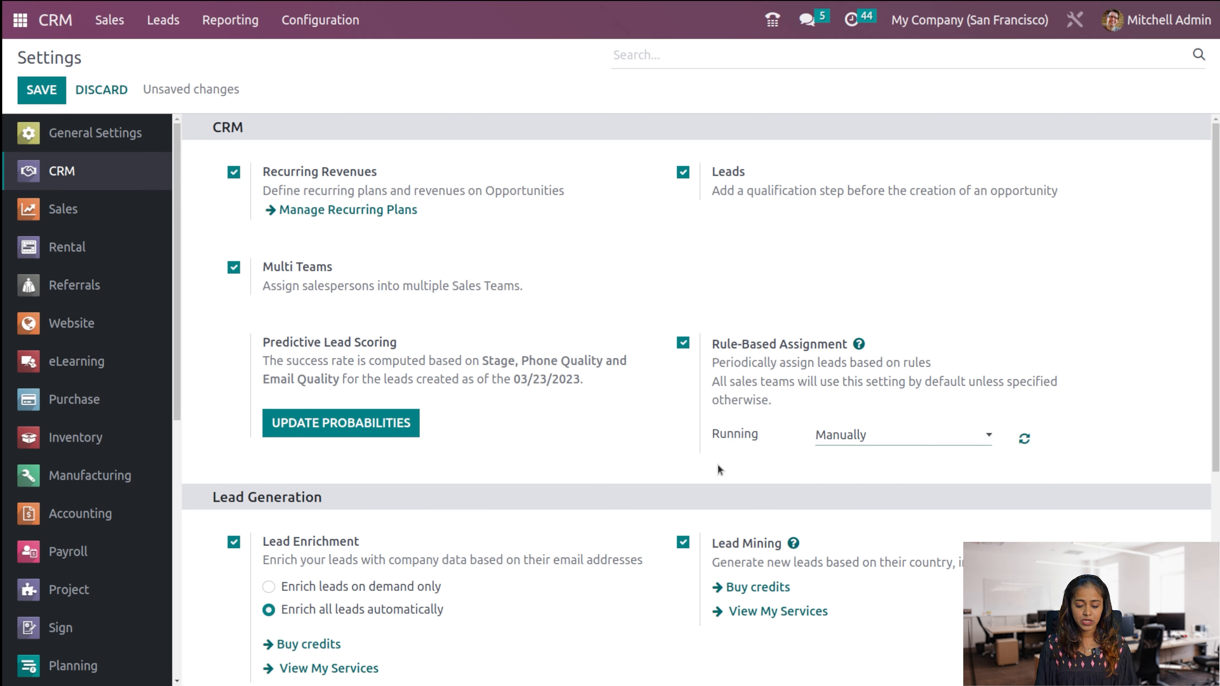
- Go to the Lead Generation settings and close the chat window covering them
scroll(717, 464, down, 5)
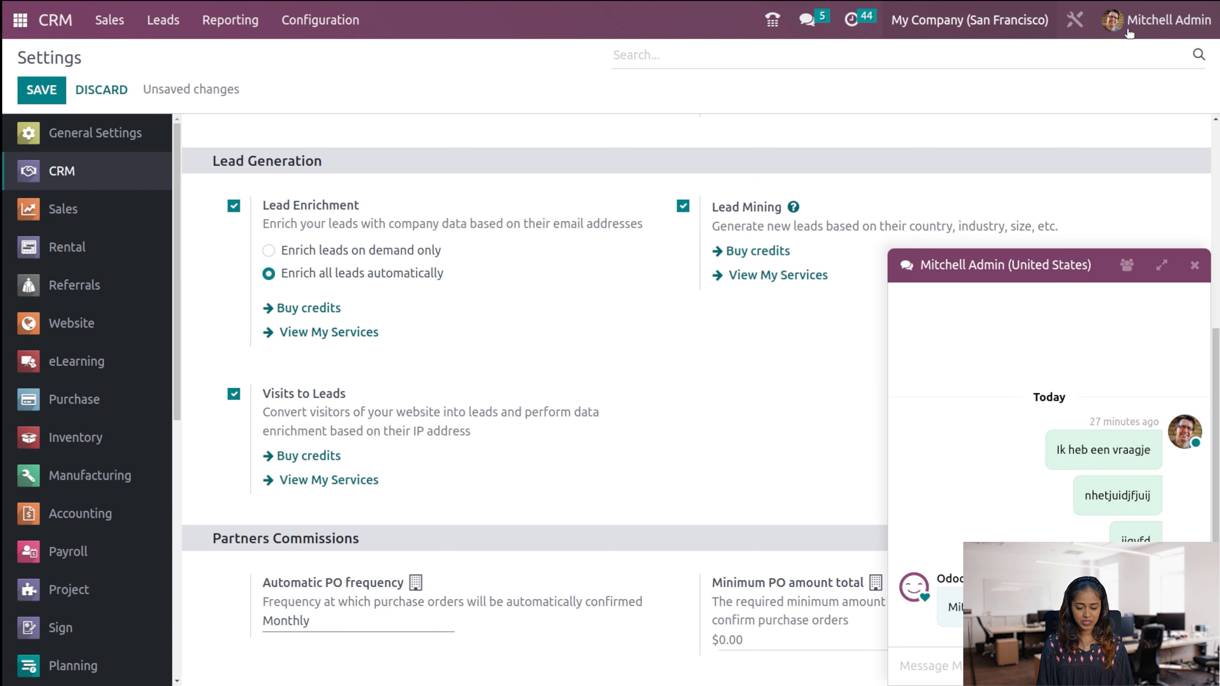
click(1194, 265)
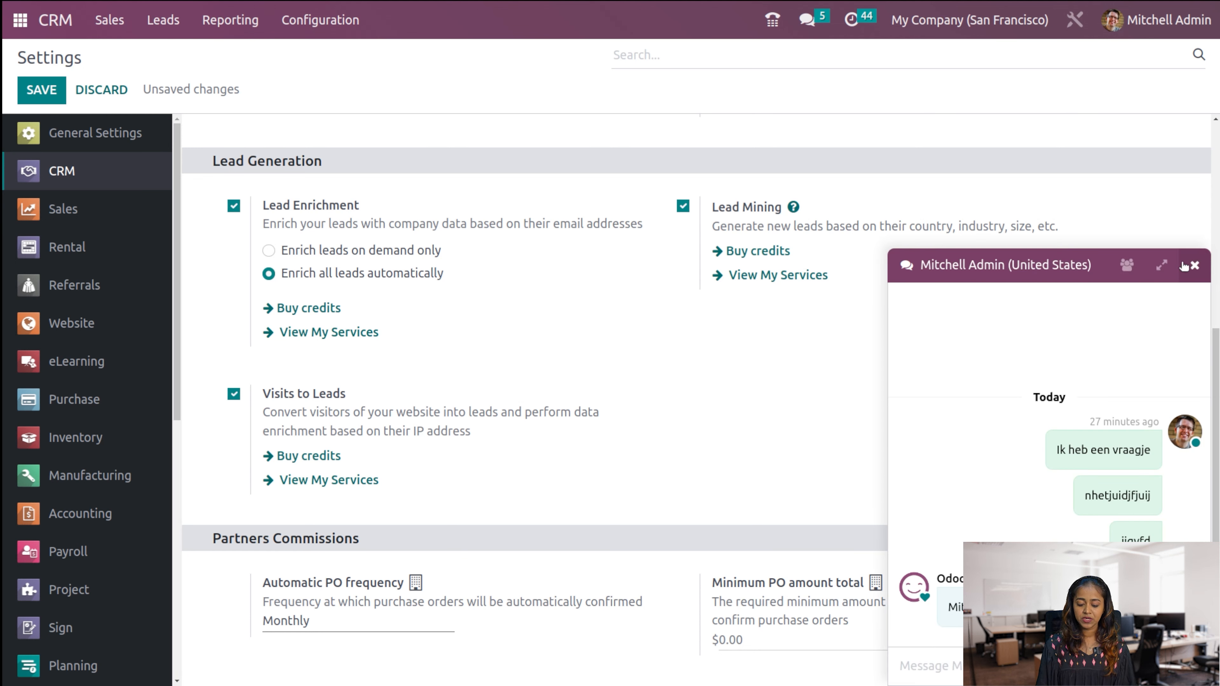
click(1194, 266)
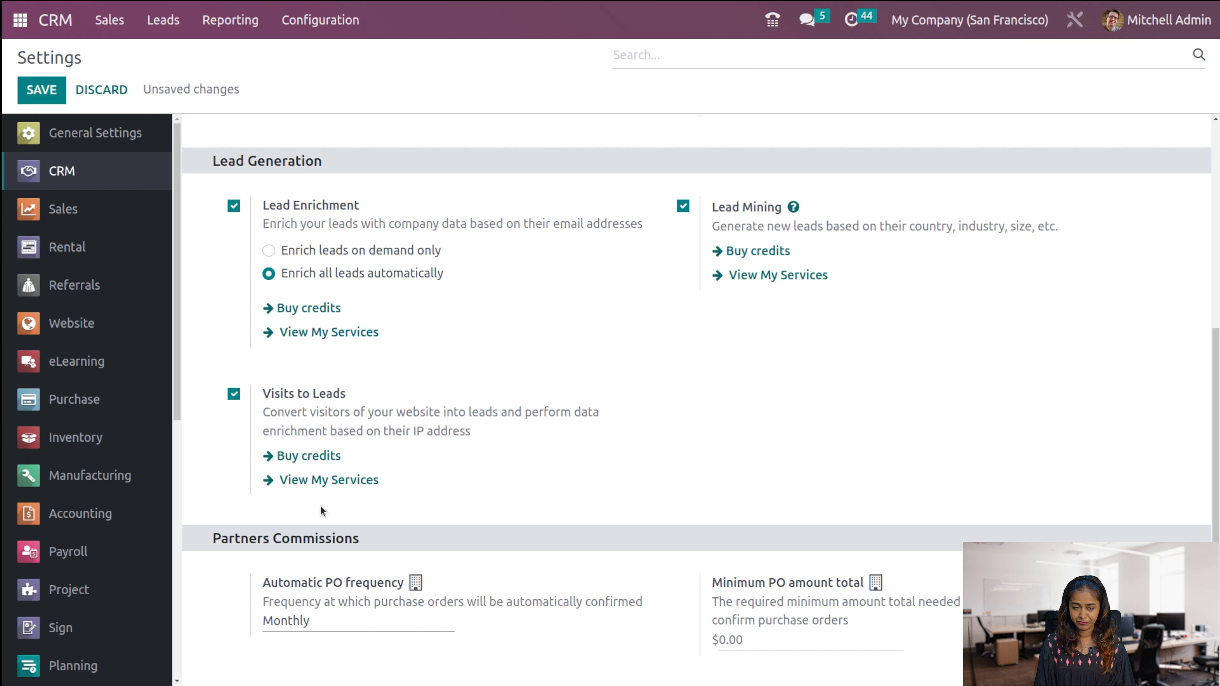